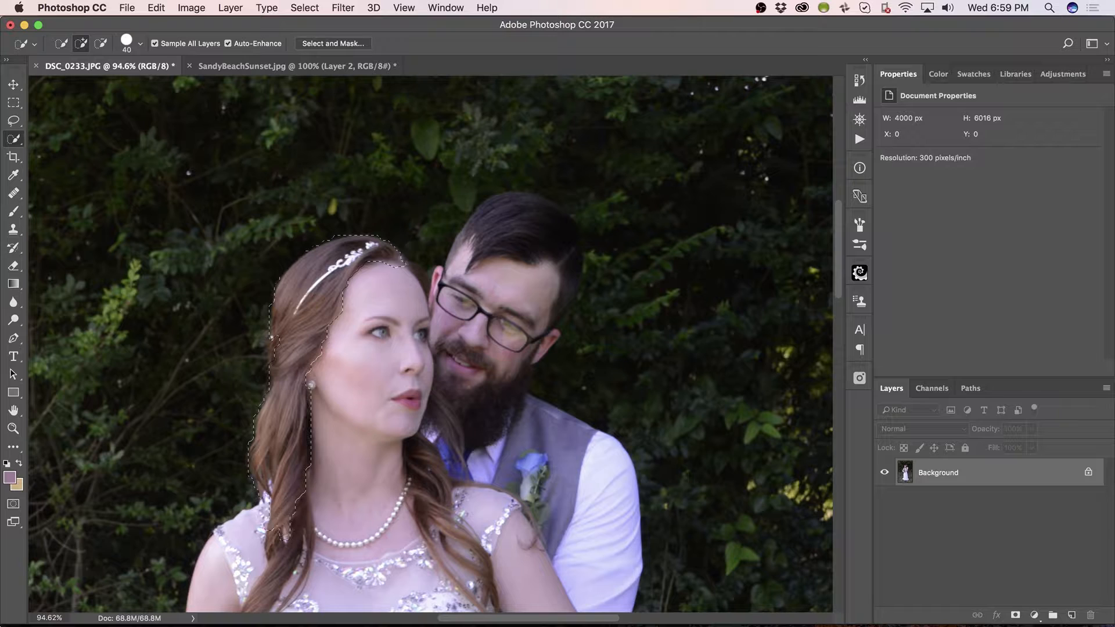
# Extend the quick selection over the bride's face, neck, hair and shoulder, and the groom's head
pyautogui.moveTo(347, 304)
pyautogui.mouseDown()
pyautogui.moveTo(394, 268)
pyautogui.moveTo(420, 273)
pyautogui.moveTo(434, 332)
pyautogui.moveTo(492, 222)
pyautogui.moveTo(511, 209)
pyautogui.moveTo(553, 234)
pyautogui.moveTo(566, 259)
pyautogui.moveTo(554, 324)
pyautogui.moveTo(562, 266)
pyautogui.moveTo(544, 211)
pyautogui.moveTo(567, 258)
pyautogui.moveTo(563, 296)
pyautogui.moveTo(520, 369)
pyautogui.moveTo(550, 327)
pyautogui.moveTo(530, 351)
pyautogui.moveTo(550, 337)
pyautogui.moveTo(500, 388)
pyautogui.moveTo(493, 422)
pyautogui.moveTo(465, 455)
pyautogui.moveTo(324, 375)
pyautogui.moveTo(315, 447)
pyautogui.moveTo(380, 460)
pyautogui.mouseUp()
pyautogui.moveTo(436, 374); pyautogui.dragTo(522, 291)
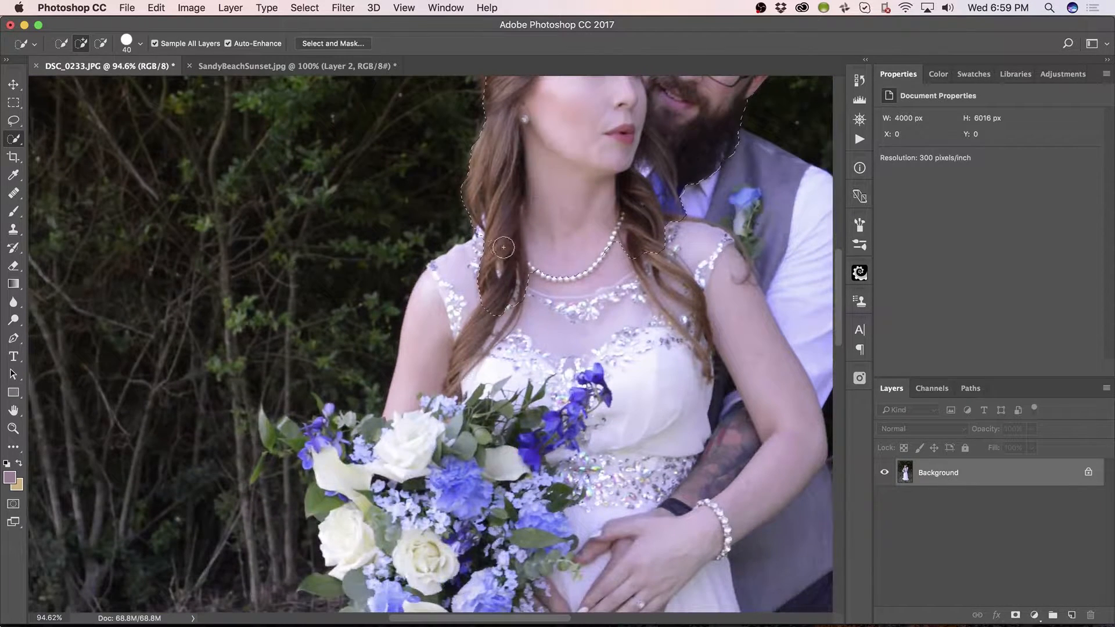
pyautogui.moveTo(503, 249); pyautogui.dragTo(432, 285)
# Add the bouquet, the bride's dress bodice and her arms to the selection
pyautogui.moveTo(411, 437); pyautogui.dragTo(399, 461)
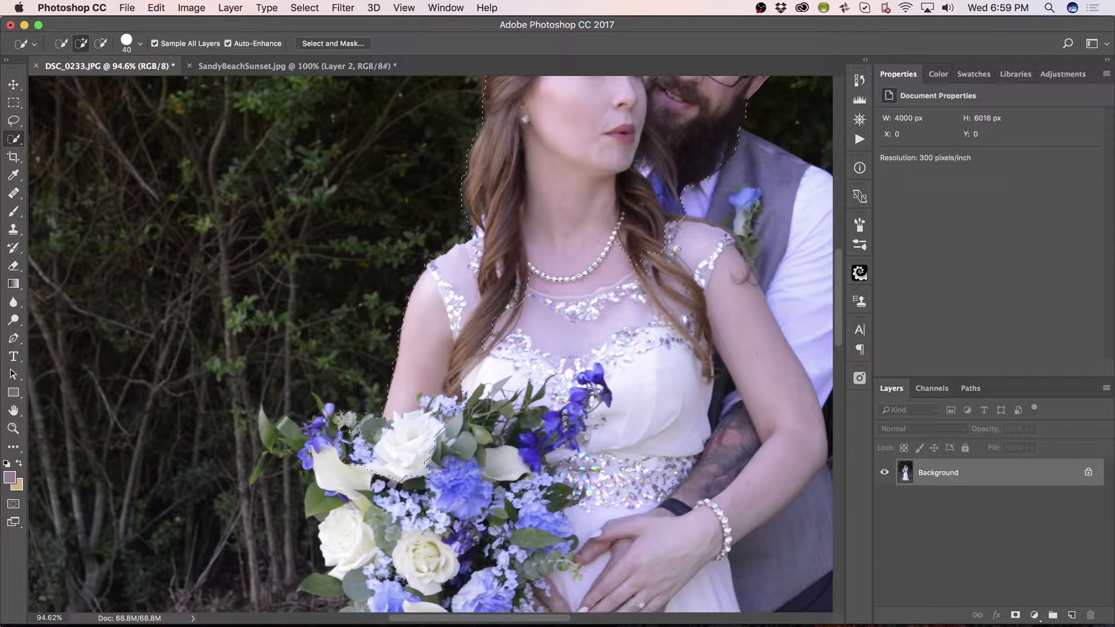
pyautogui.moveTo(348, 427)
pyautogui.mouseDown()
pyautogui.moveTo(306, 438)
pyautogui.moveTo(267, 429)
pyautogui.moveTo(329, 442)
pyautogui.moveTo(326, 499)
pyautogui.mouseUp()
pyautogui.moveTo(441, 465)
pyautogui.mouseDown()
pyautogui.moveTo(520, 464)
pyautogui.moveTo(487, 368)
pyautogui.mouseUp()
pyautogui.moveTo(552, 304); pyautogui.dragTo(617, 437)
pyautogui.moveTo(580, 378); pyautogui.dragTo(374, 500)
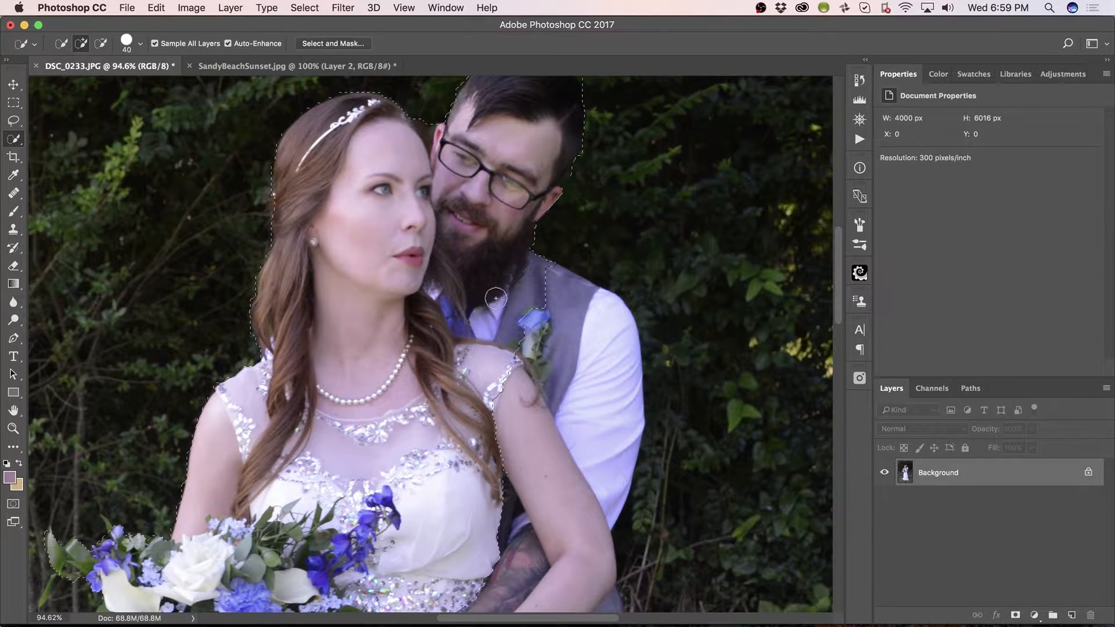
# Add the groom's vest, shirt sleeve and upper trouser leg to the selection
pyautogui.moveTo(500, 297); pyautogui.dragTo(568, 314)
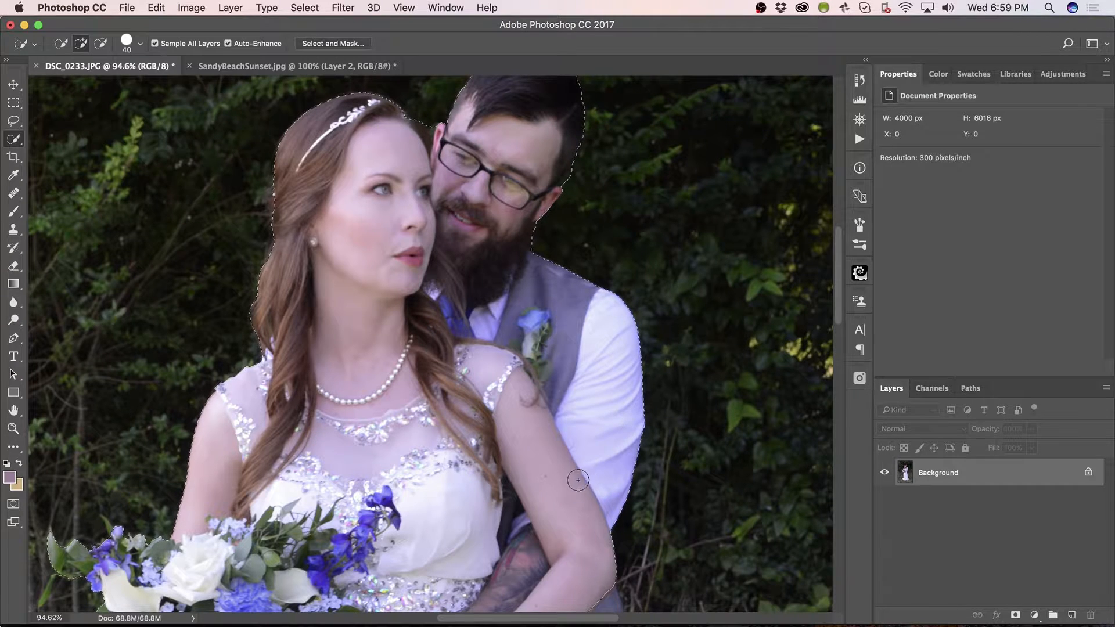
pyautogui.scroll(-10, 571, 470)
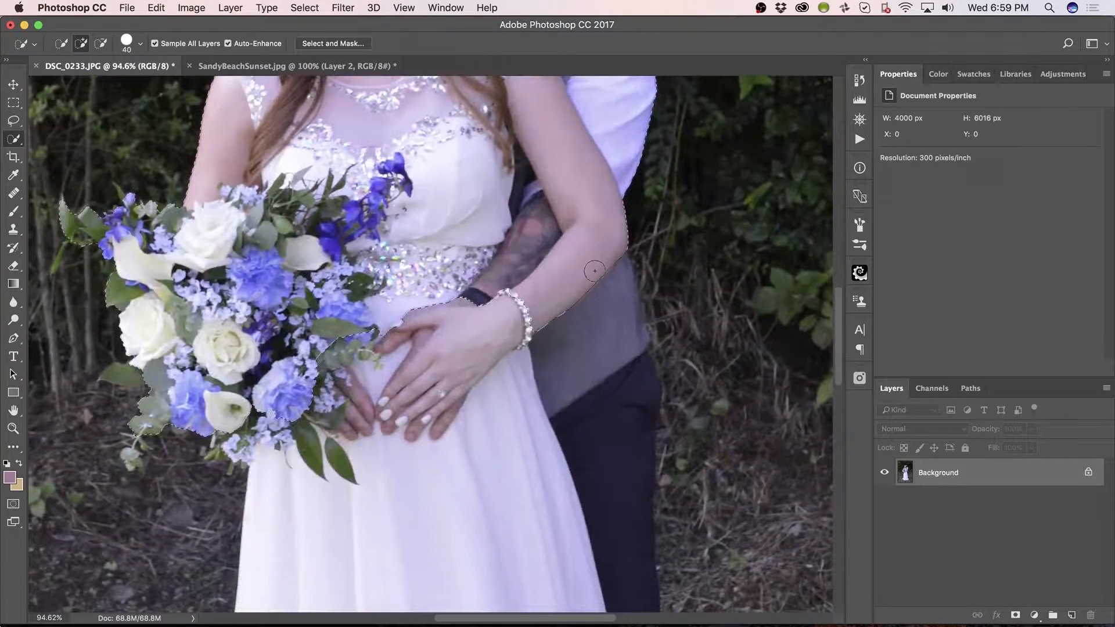
pyautogui.moveTo(614, 263)
pyautogui.mouseDown()
pyautogui.moveTo(630, 377)
pyautogui.moveTo(635, 314)
pyautogui.moveTo(612, 543)
pyautogui.moveTo(617, 491)
pyautogui.mouseUp()
pyautogui.scroll(-8, 579, 391)
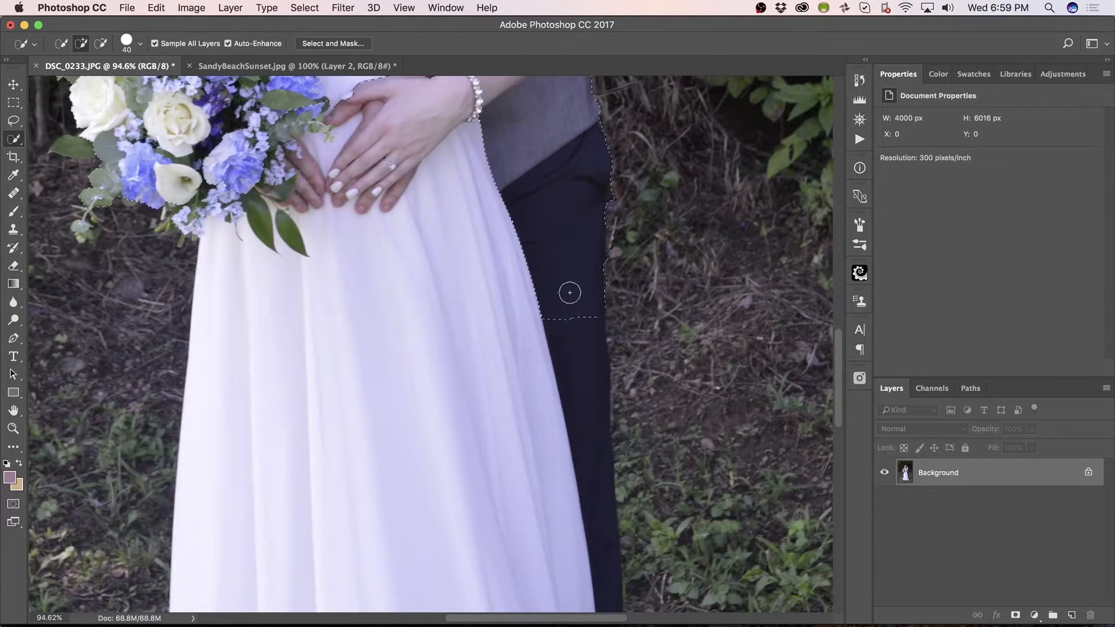
pyautogui.moveTo(580, 434)
pyautogui.mouseDown()
pyautogui.moveTo(585, 547)
pyautogui.moveTo(577, 463)
pyautogui.moveTo(571, 469)
pyautogui.mouseUp()
# Subtract the background beside the groom's upper trouser leg and extend the selection down to his shoe
pyautogui.press('alt')
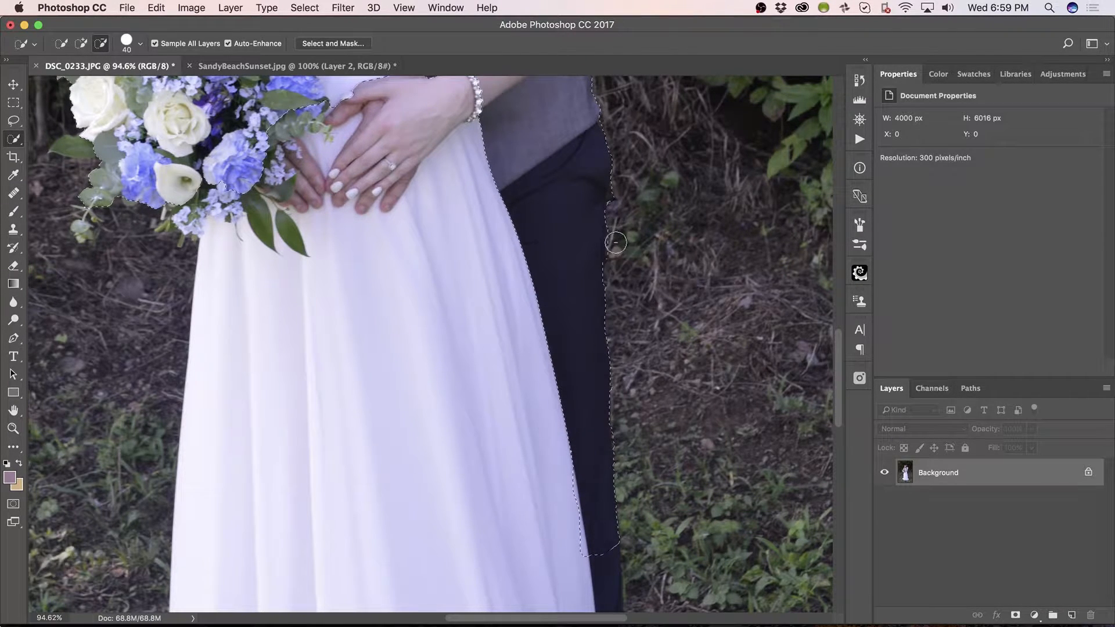
pyautogui.moveTo(615, 243)
pyautogui.mouseDown()
pyautogui.moveTo(620, 191)
pyautogui.moveTo(649, 174)
pyautogui.moveTo(622, 275)
pyautogui.mouseUp()
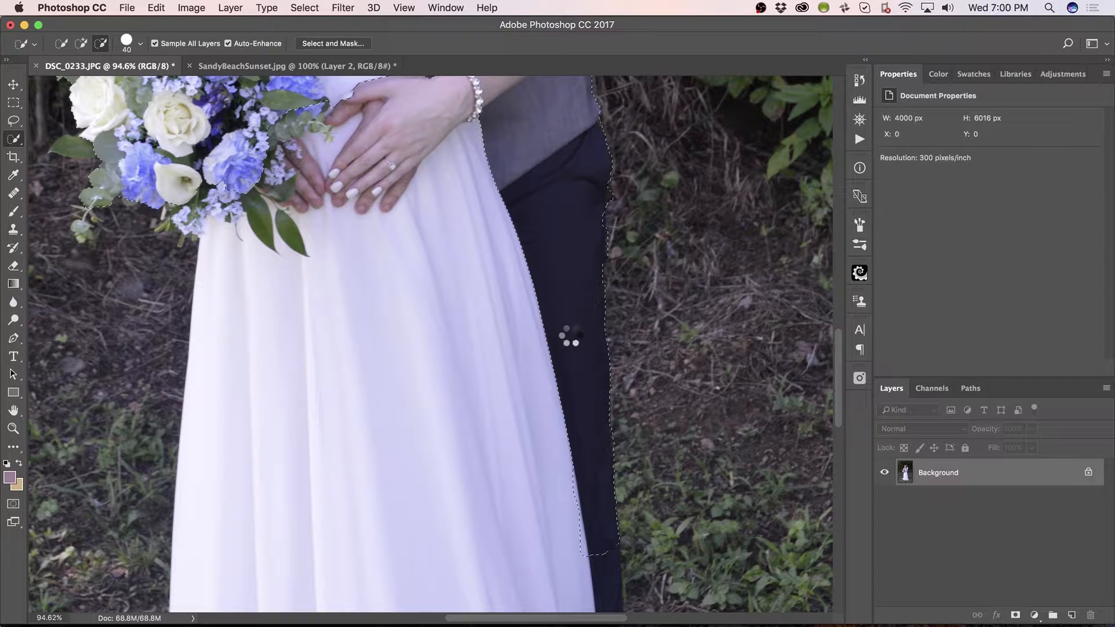
pyautogui.moveTo(540, 400); pyautogui.dragTo(523, 177)
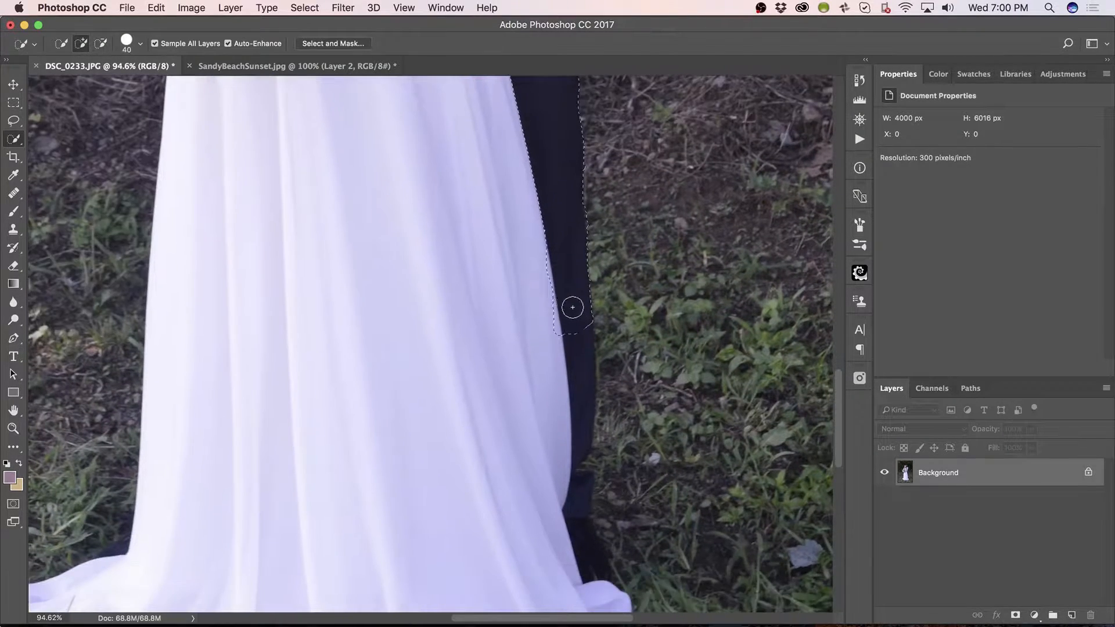
pyautogui.moveTo(572, 307)
pyautogui.mouseDown()
pyautogui.moveTo(564, 522)
pyautogui.moveTo(574, 486)
pyautogui.moveTo(569, 521)
pyautogui.mouseUp()
# Subtract the grass spill beside the groom's lower trouser leg and shoe from the selection
pyautogui.moveTo(496, 298); pyautogui.dragTo(406, 2)
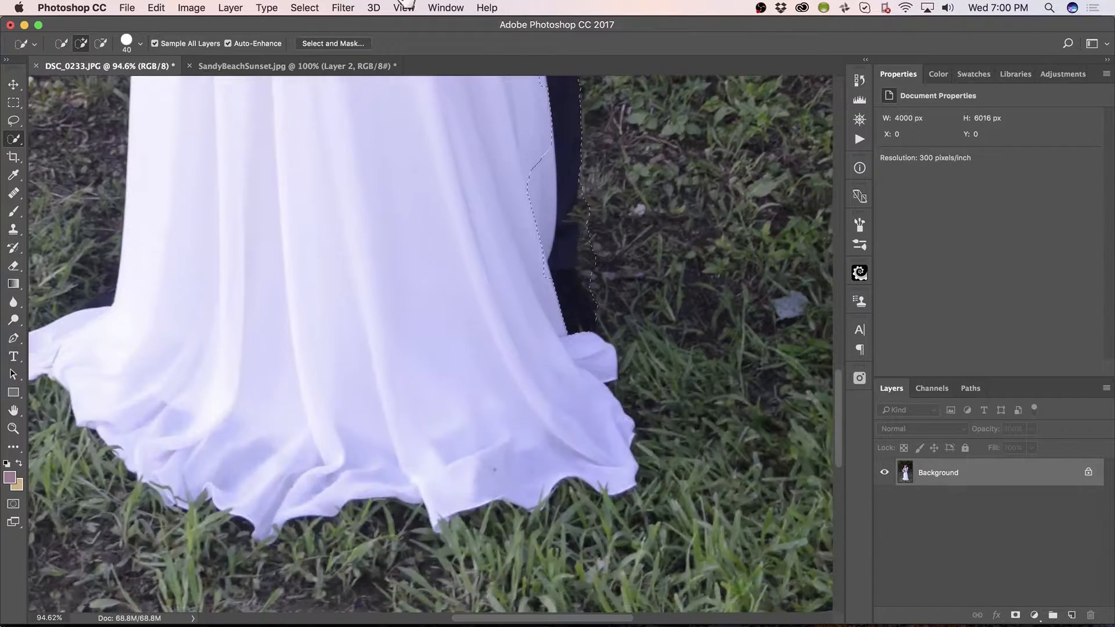
pyautogui.press('alt')
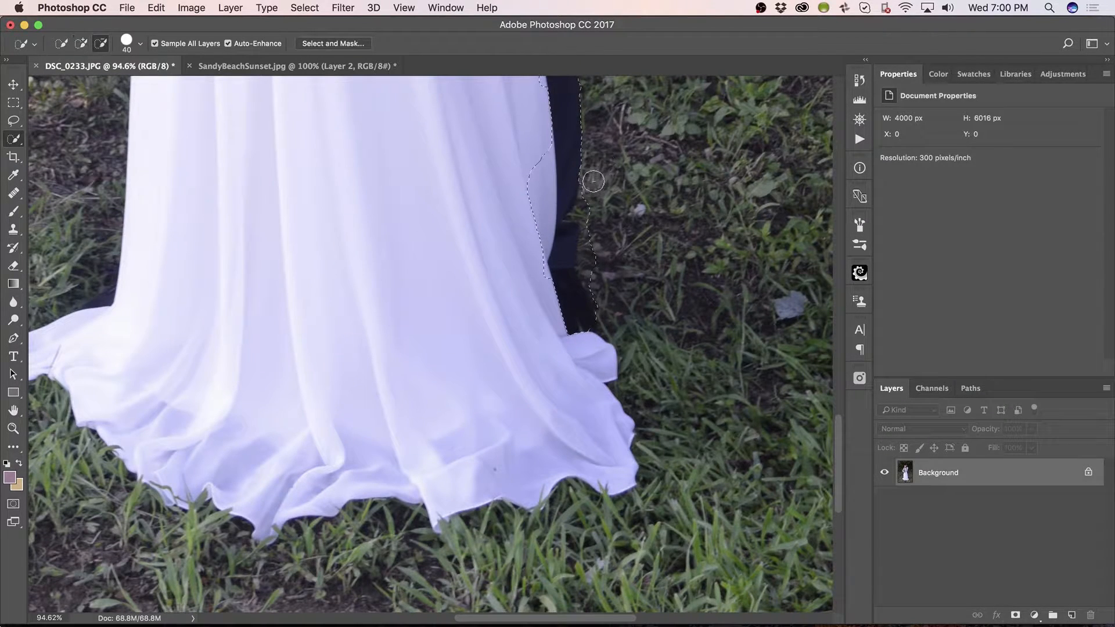
pyautogui.moveTo(594, 182)
pyautogui.mouseDown()
pyautogui.moveTo(578, 219)
pyautogui.moveTo(590, 213)
pyautogui.moveTo(590, 277)
pyautogui.moveTo(608, 295)
pyautogui.moveTo(570, 338)
pyautogui.mouseUp()
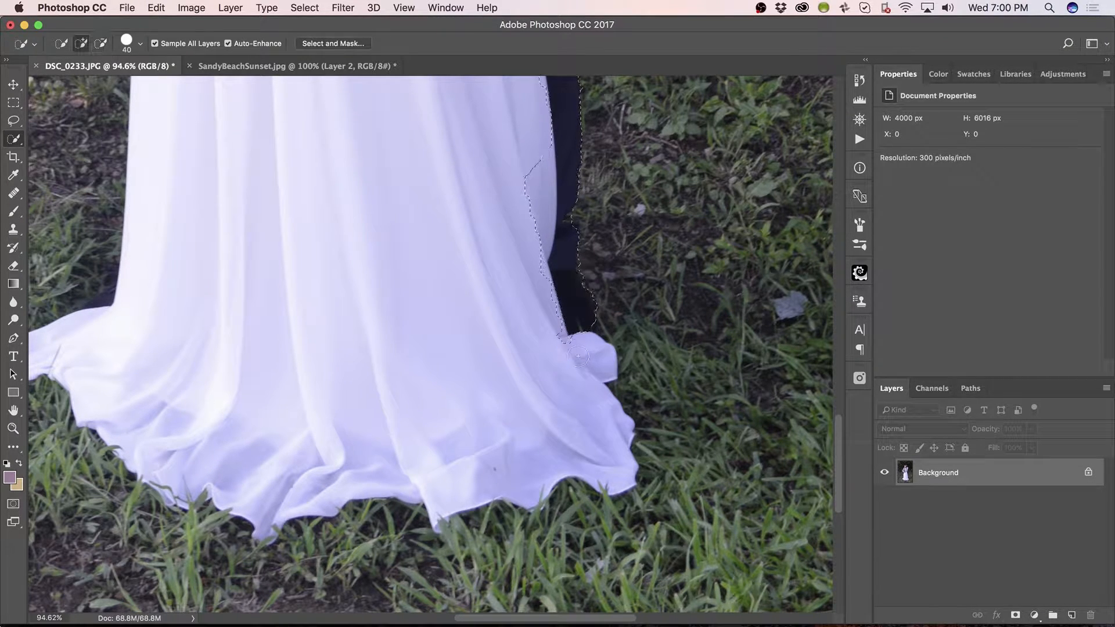
# Add the dress skirt and its hem to the selection, and check the outline up to the bouquet
pyautogui.moveTo(597, 367)
pyautogui.mouseDown()
pyautogui.moveTo(583, 390)
pyautogui.moveTo(605, 443)
pyautogui.mouseUp()
pyautogui.moveTo(298, 398); pyautogui.dragTo(544, 416)
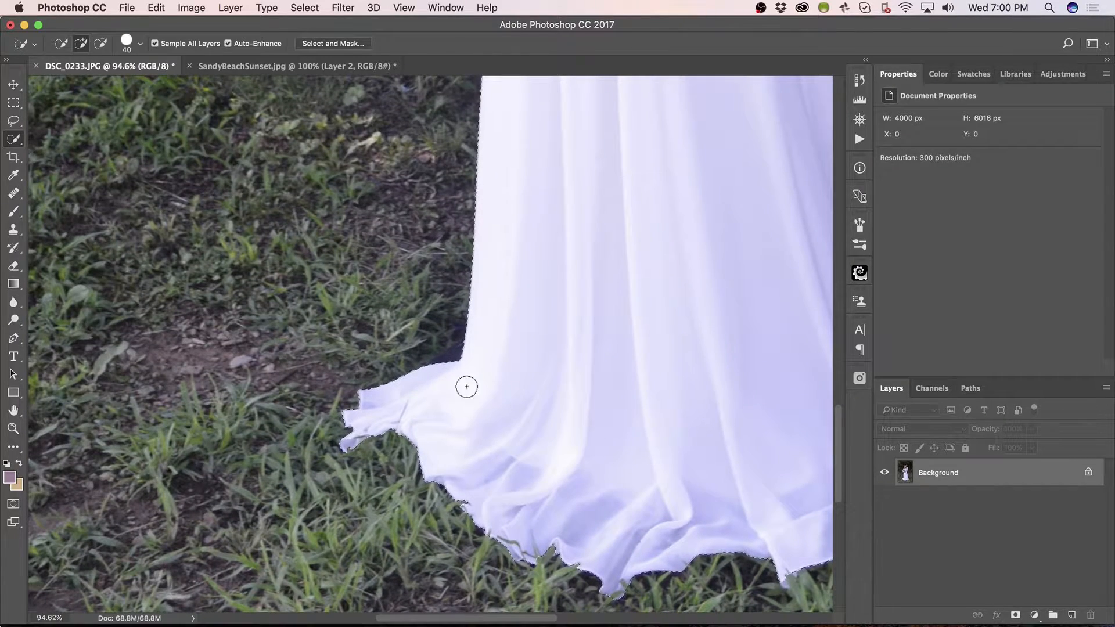
pyautogui.moveTo(537, 248); pyautogui.dragTo(517, 383)
pyautogui.moveTo(532, 227); pyautogui.dragTo(512, 414)
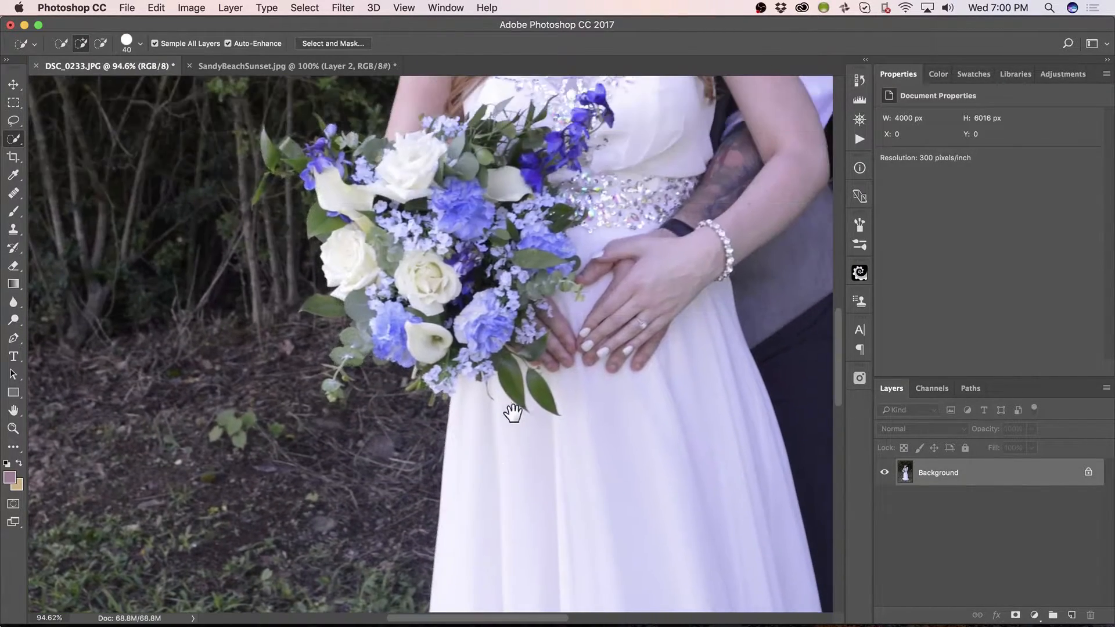
# Add the bouquet's outer leaves to the selection and subtract the background around them with a size 20 brush
pyautogui.moveTo(477, 350)
pyautogui.mouseDown()
pyautogui.moveTo(430, 334)
pyautogui.moveTo(372, 334)
pyautogui.moveTo(401, 301)
pyautogui.moveTo(325, 303)
pyautogui.moveTo(390, 272)
pyautogui.moveTo(401, 255)
pyautogui.moveTo(387, 242)
pyautogui.moveTo(402, 265)
pyautogui.moveTo(392, 307)
pyautogui.moveTo(356, 328)
pyautogui.mouseUp()
pyautogui.press('[')
pyautogui.press('[')
pyautogui.press('alt')
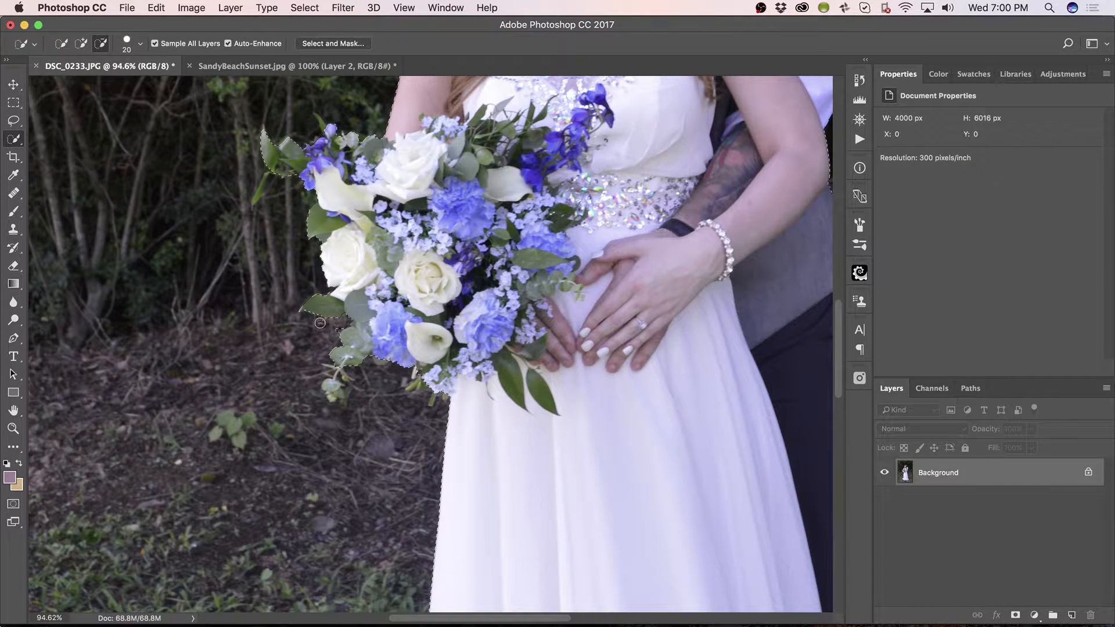
pyautogui.keyDown('alt'); pyautogui.click(337, 329); pyautogui.keyUp('alt')
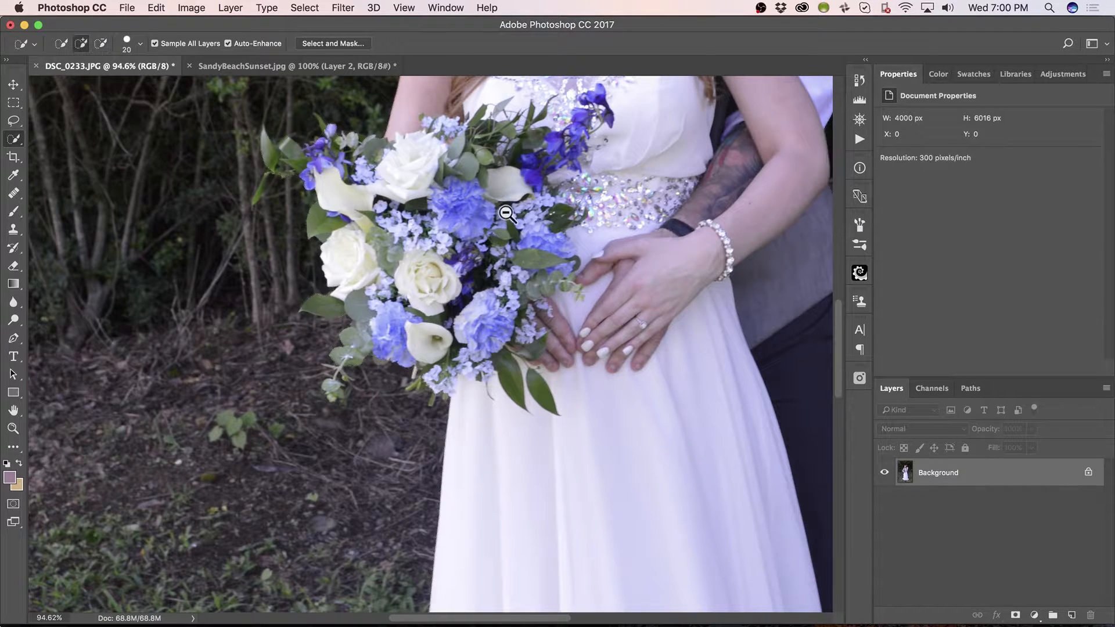
# Clean up the selection around the bride's hair and subtract the background gap between the two heads
pyautogui.press('super+minus')
pyautogui.scroll(10, 520, 361)
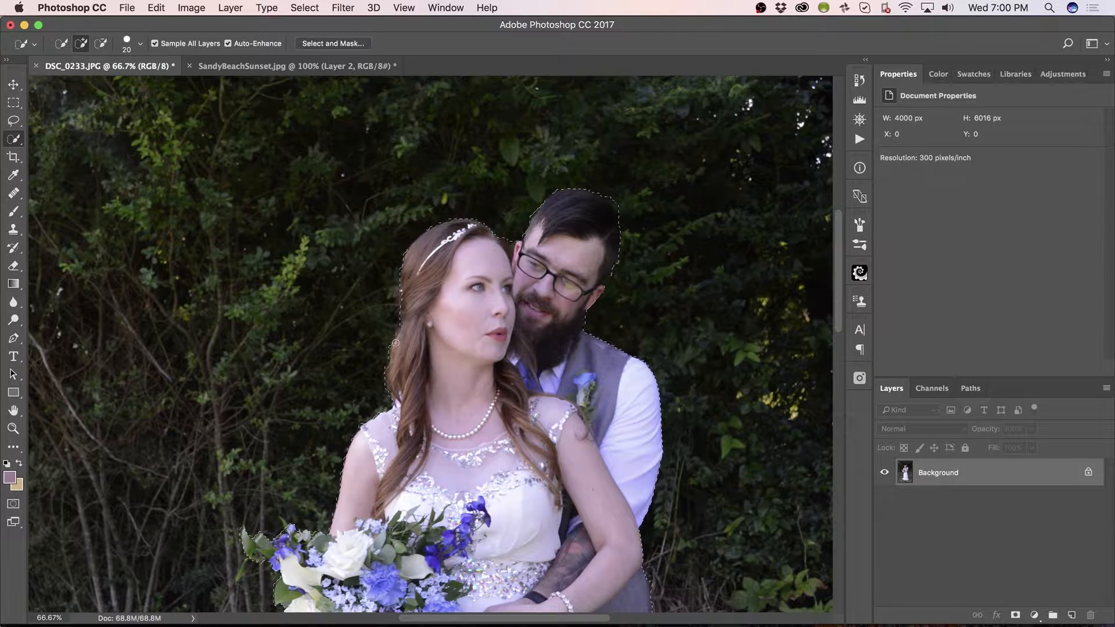
pyautogui.click(411, 350)
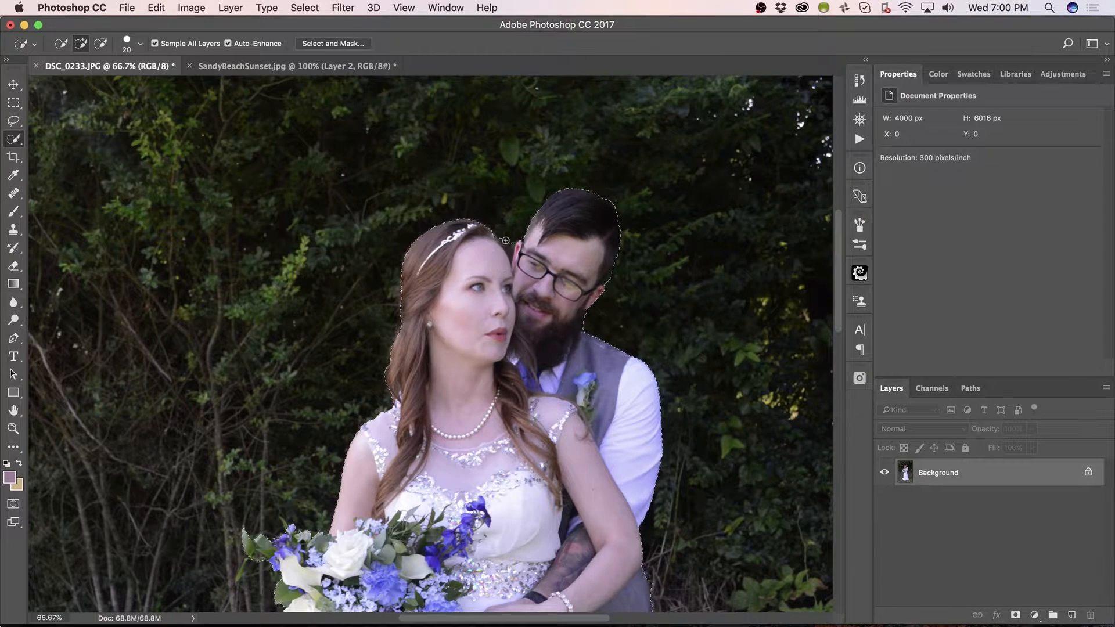
pyautogui.press('alt')
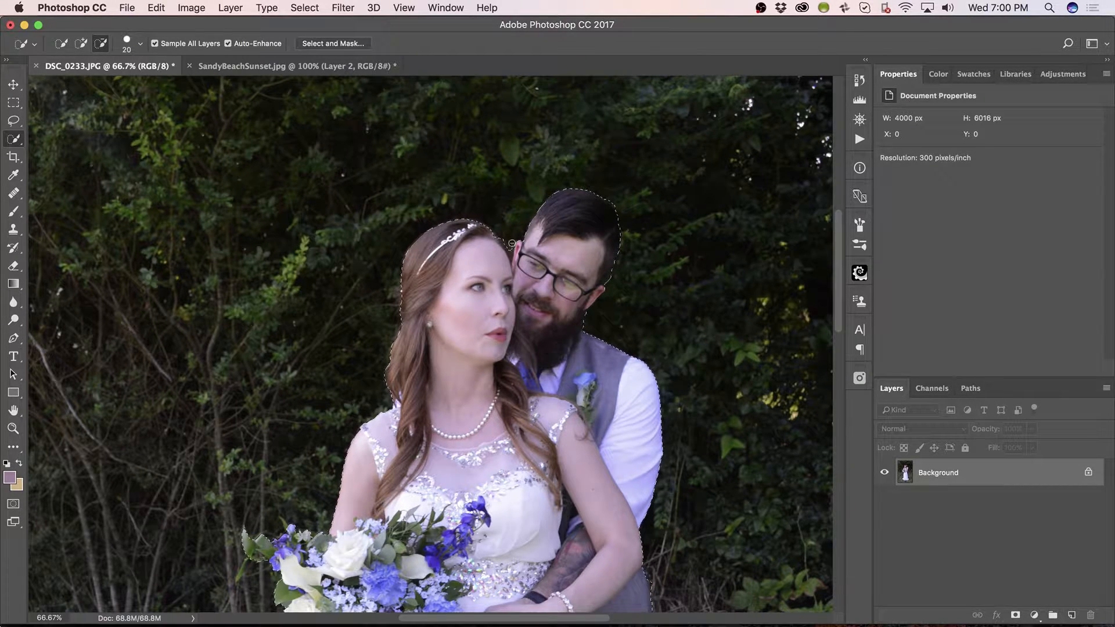
pyautogui.click(535, 182)
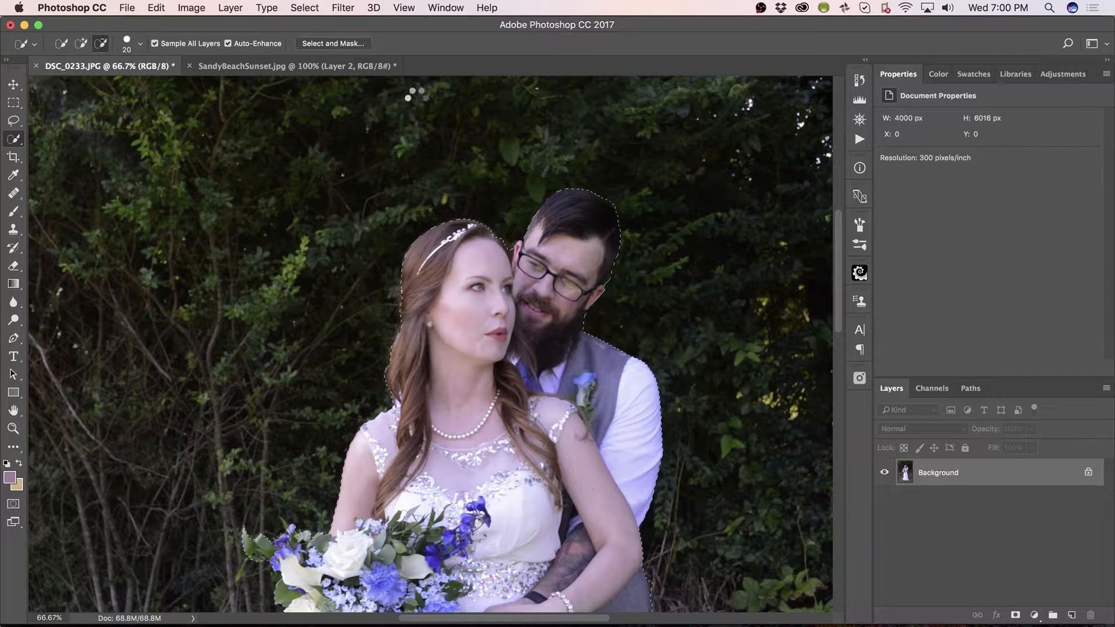
# Open the couple's selection in Select and Mask and activate the Quick Selection tool
pyautogui.click(347, 43)
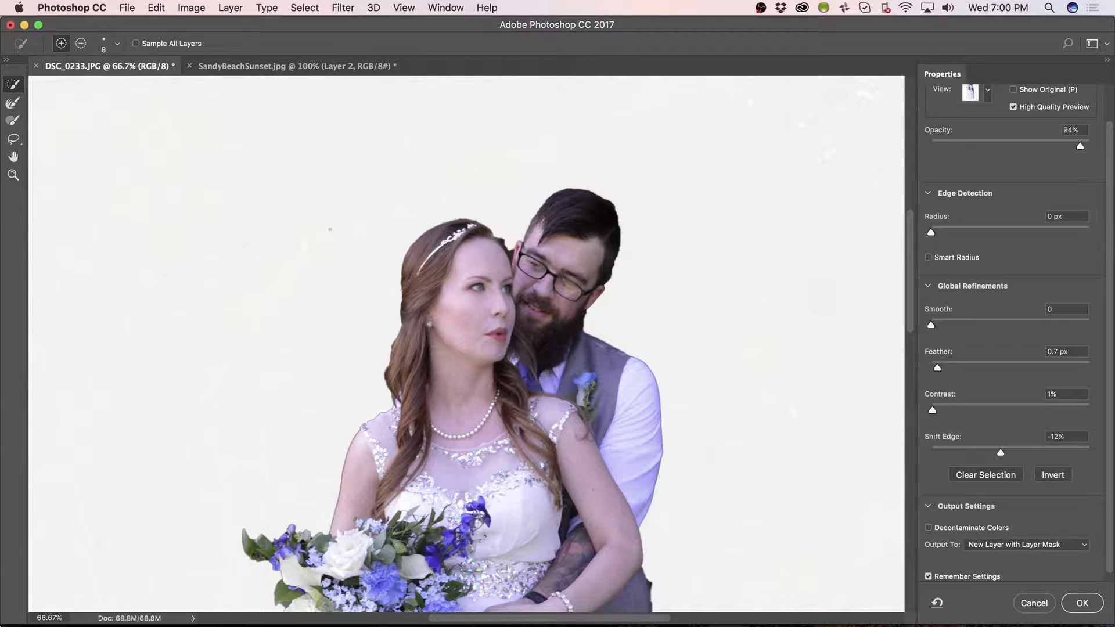
pyautogui.click(23, 103)
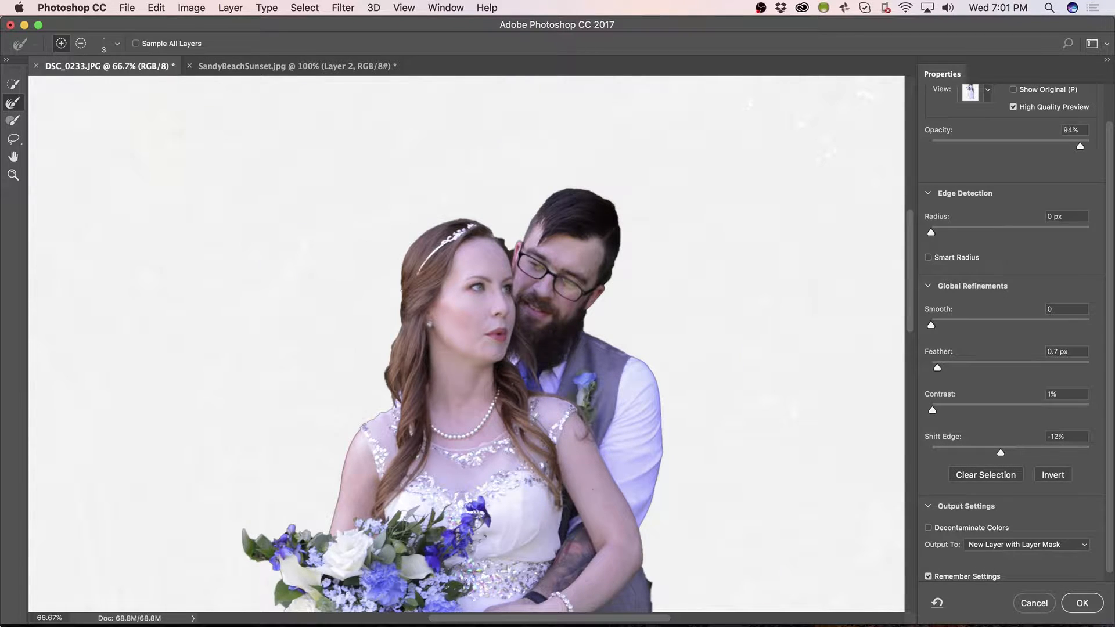
pyautogui.click(14, 85)
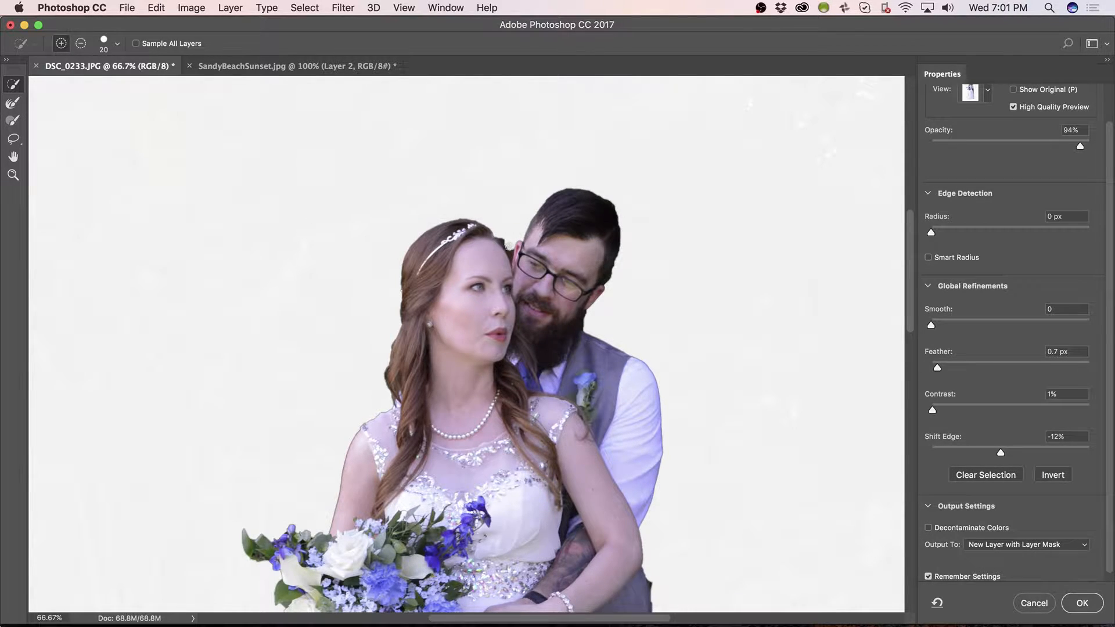
# Add the missing hair between the bride's forehead and the groom's ear with a size 20 Quick Selection brush
pyautogui.press('alt')
pyautogui.press('alt')
pyautogui.press('z')
pyautogui.moveTo(514, 238)
pyautogui.mouseDown()
pyautogui.moveTo(620, 228)
pyautogui.moveTo(495, 268)
pyautogui.moveTo(557, 243)
pyautogui.mouseUp()
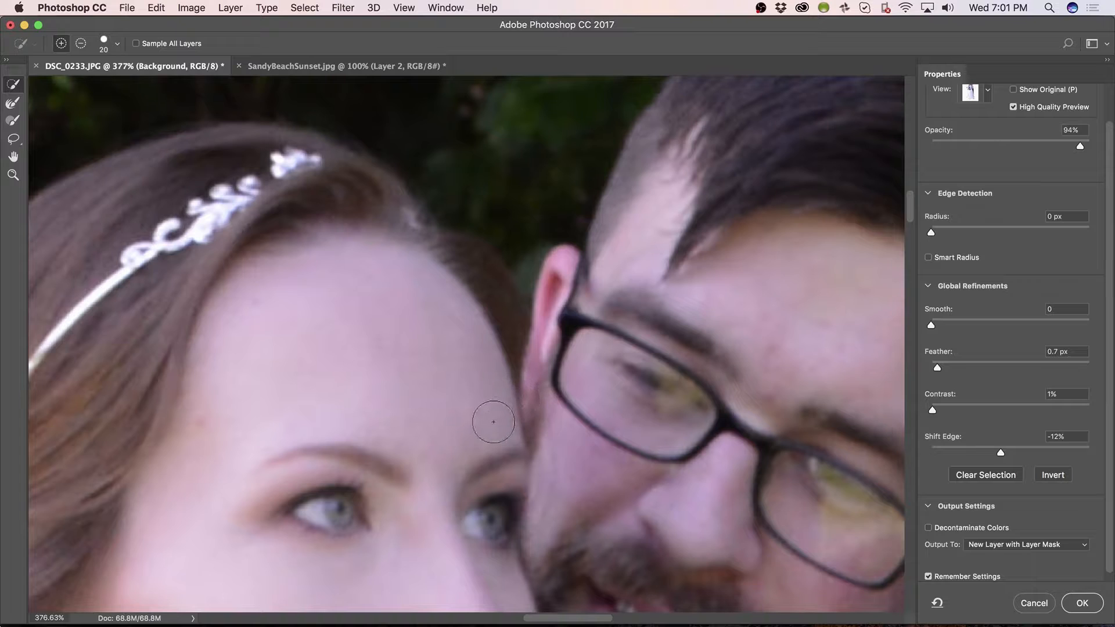
pyautogui.press('super+z')
pyautogui.moveTo(498, 300); pyautogui.dragTo(526, 398)
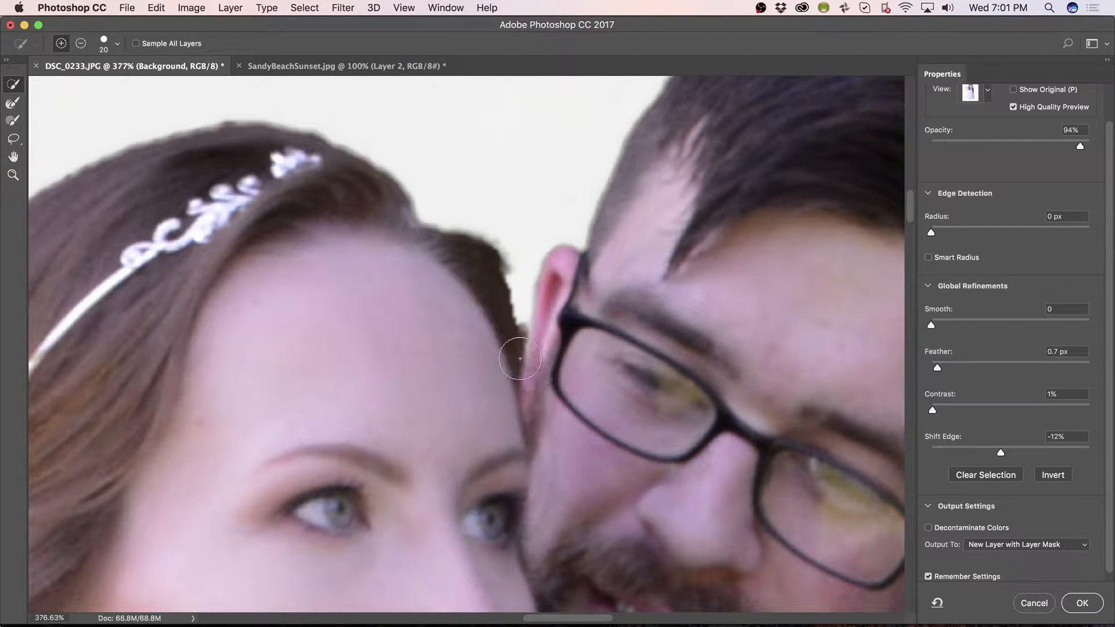
pyautogui.moveTo(510, 322)
pyautogui.mouseDown()
pyautogui.moveTo(504, 299)
pyautogui.moveTo(481, 292)
pyautogui.moveTo(468, 314)
pyautogui.mouseUp()
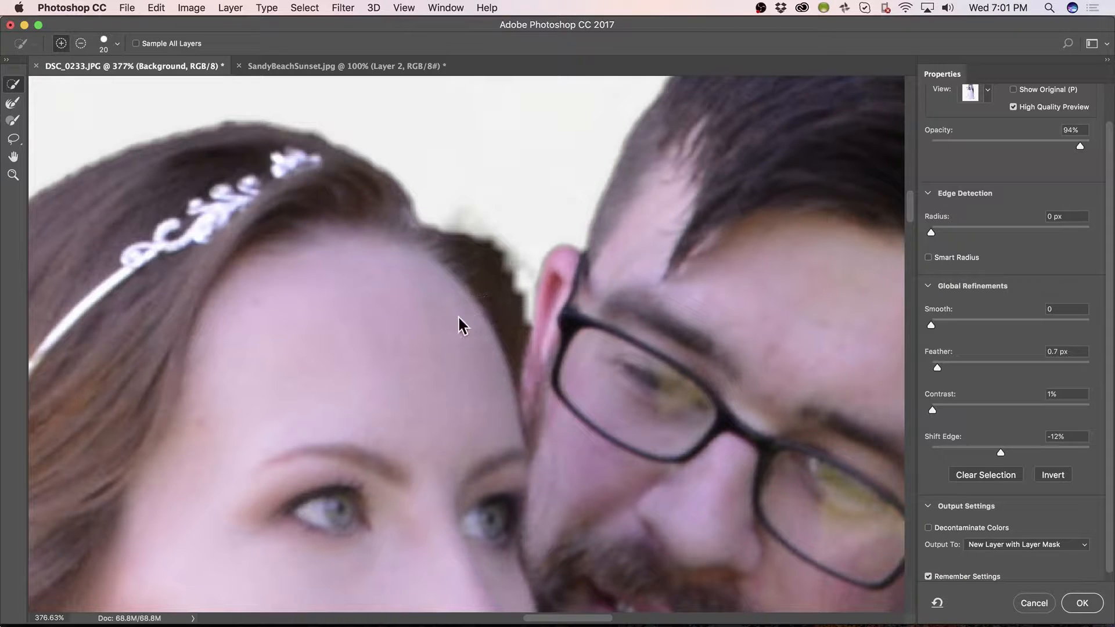
# Compare the bride's hairline with the original photo and add the missing hair above her forehead
pyautogui.moveTo(410, 277); pyautogui.dragTo(534, 310)
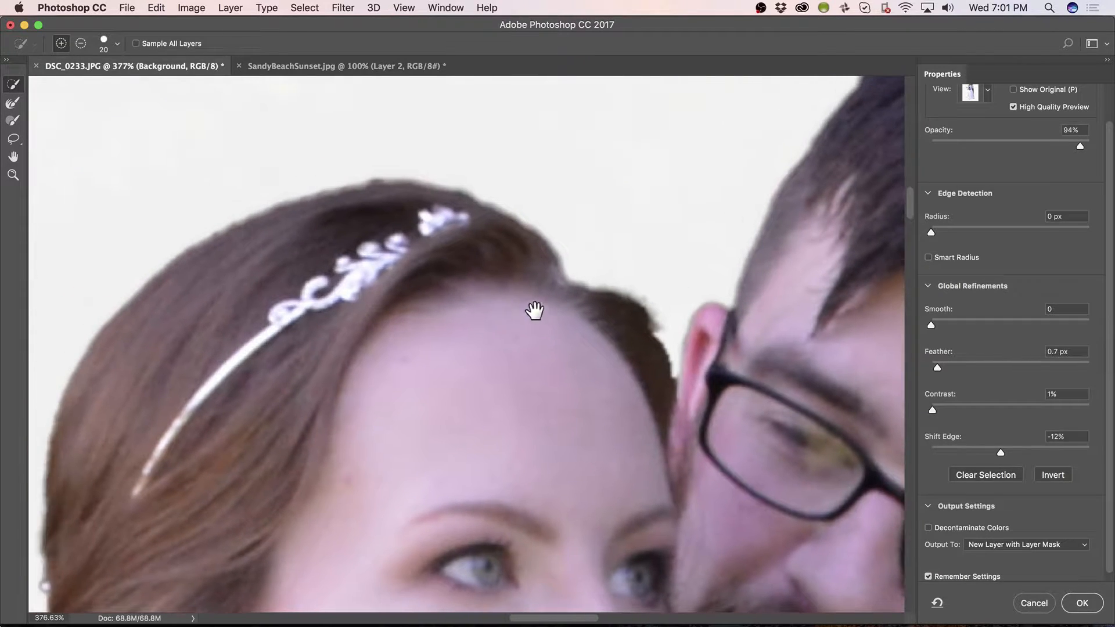
pyautogui.press('x')
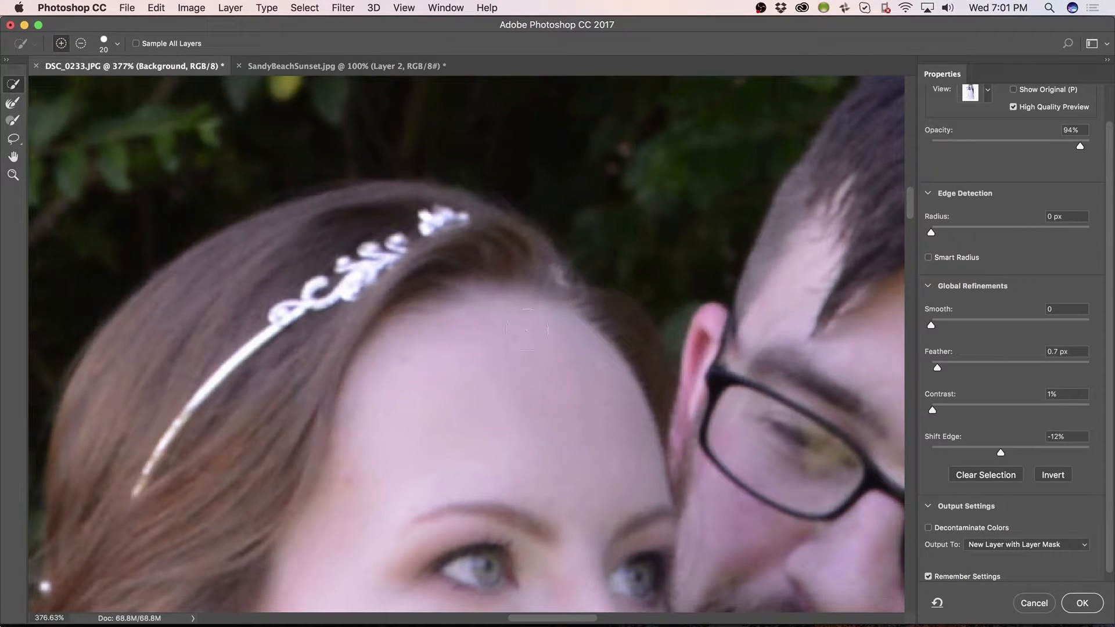
pyautogui.press('x')
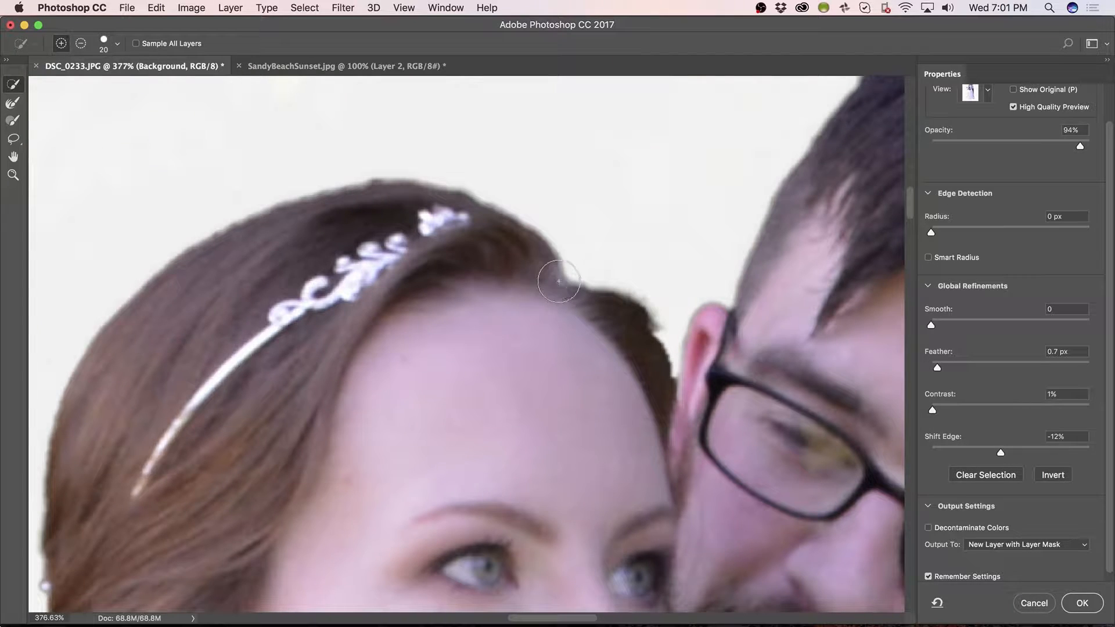
pyautogui.click(558, 281)
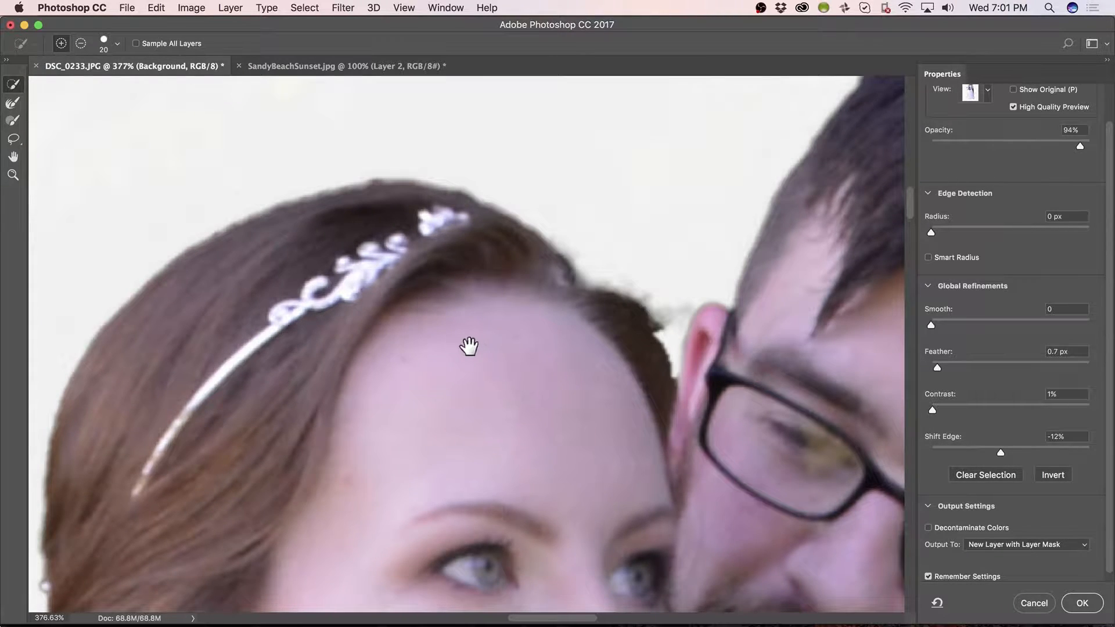
# Refine the hair edge at the back of the bride's head with a size 15 Refine Edge Brush
pyautogui.moveTo(470, 346); pyautogui.dragTo(842, 142)
pyautogui.moveTo(597, 329); pyautogui.dragTo(609, 129)
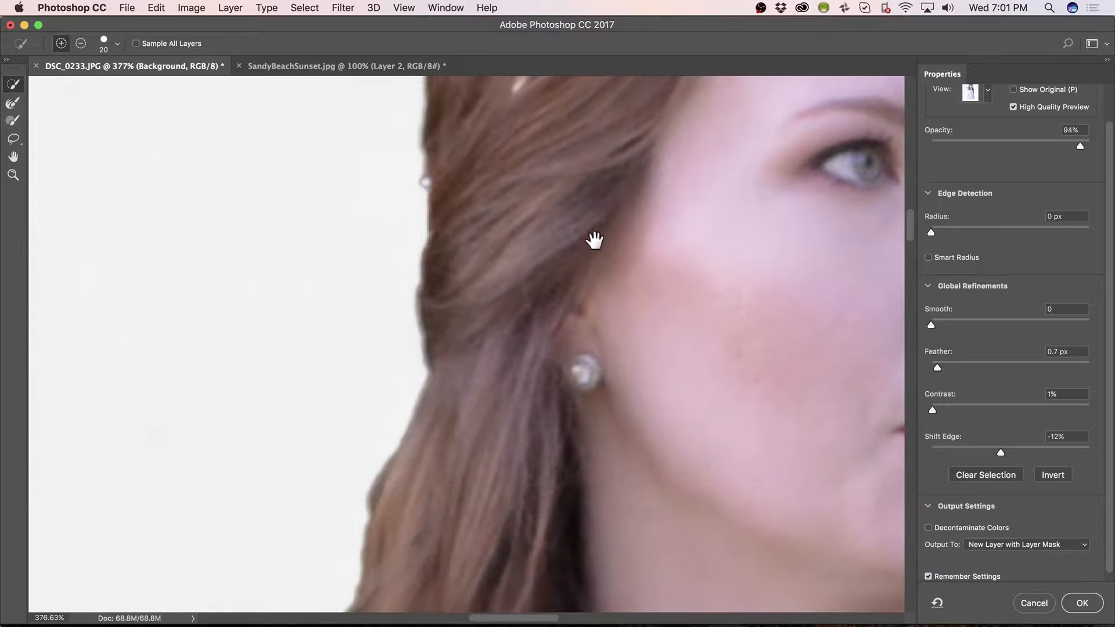
pyautogui.moveTo(557, 164)
pyautogui.mouseDown()
pyautogui.moveTo(525, 391)
pyautogui.moveTo(471, 453)
pyautogui.moveTo(465, 413)
pyautogui.mouseUp()
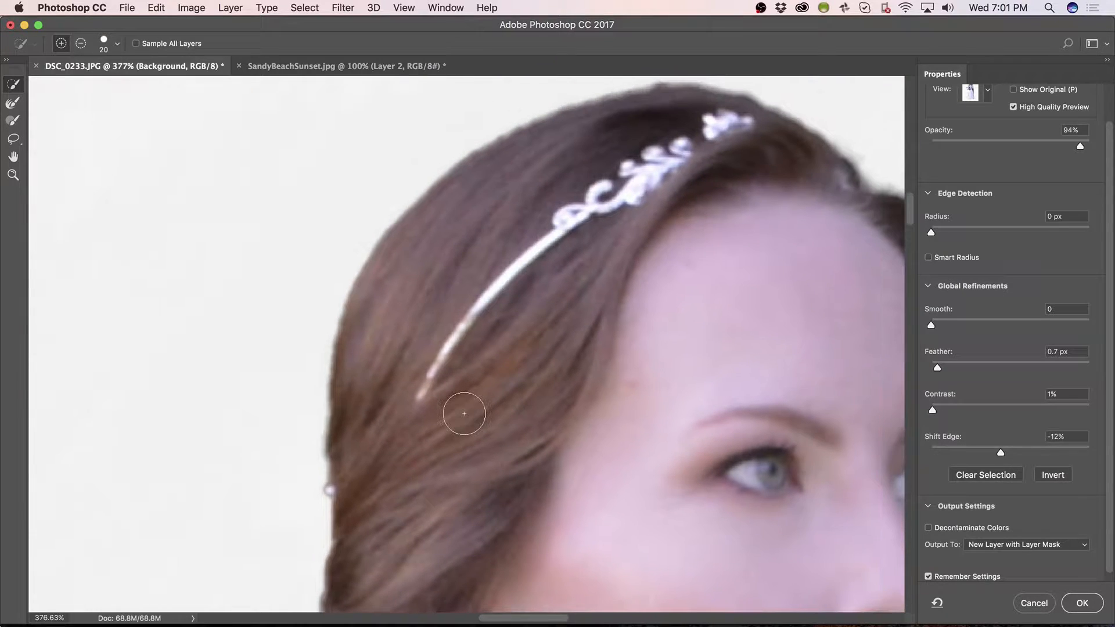
pyautogui.scroll(-5, 464, 413)
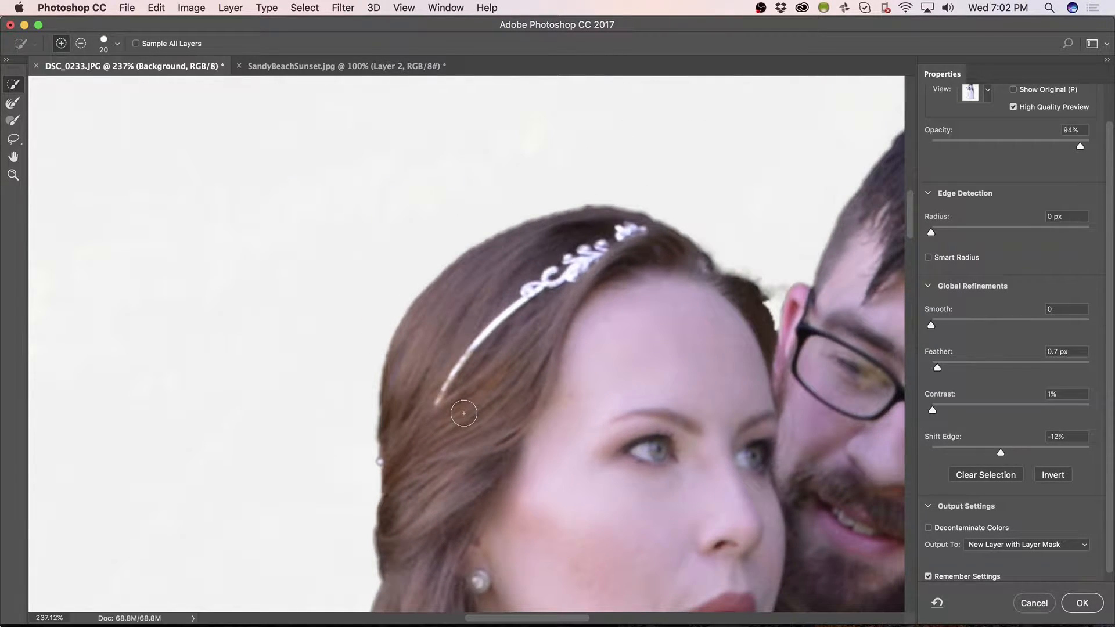
pyautogui.press('r')
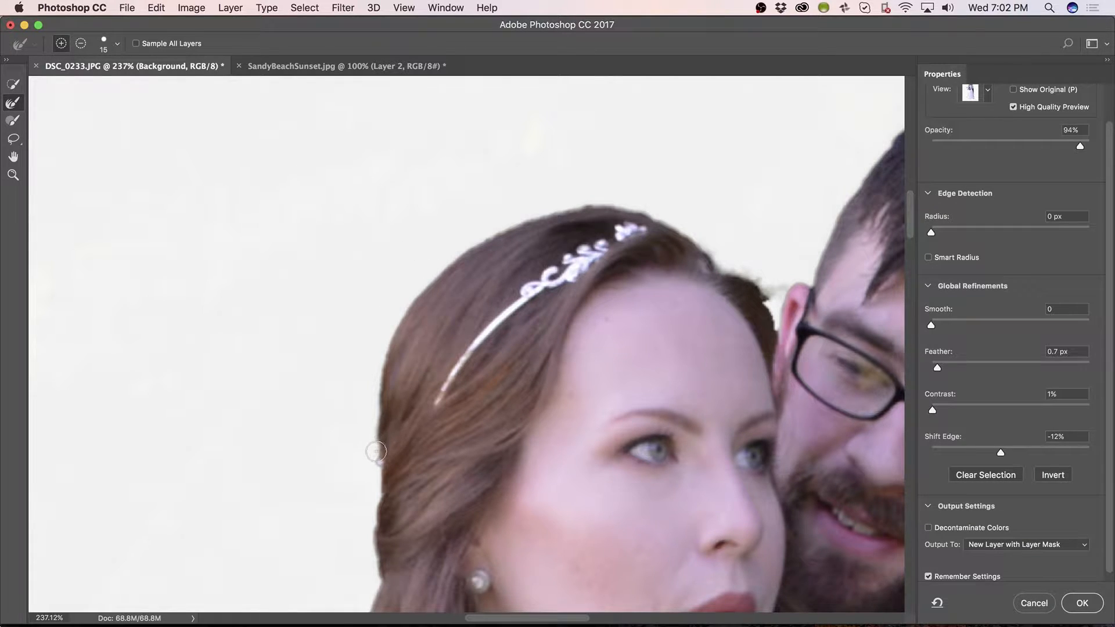
pyautogui.moveTo(376, 452); pyautogui.dragTo(374, 559)
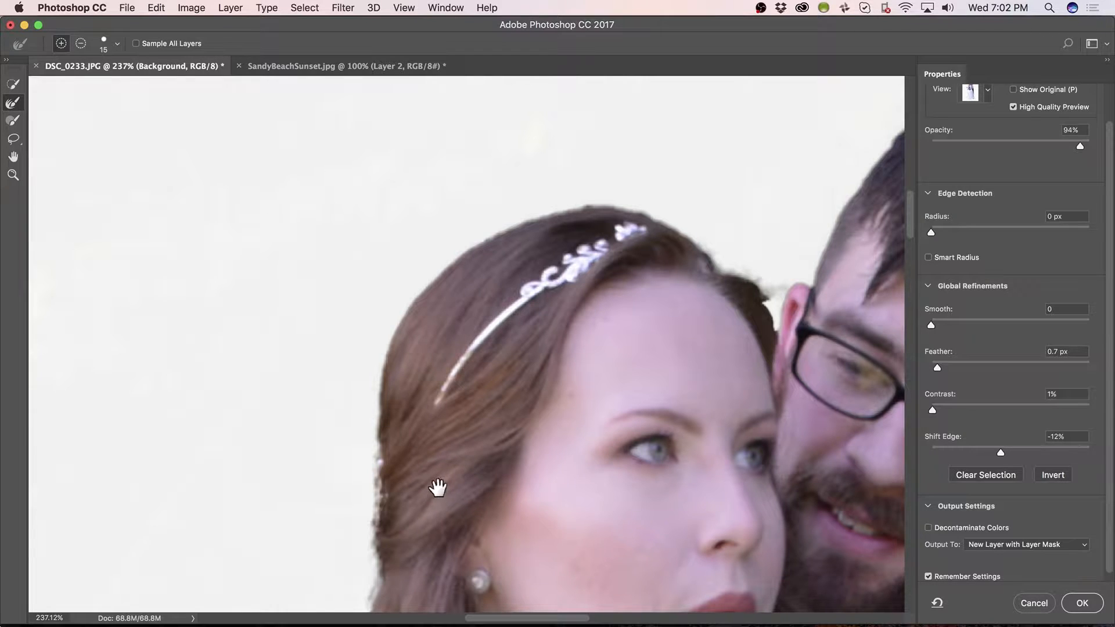
# Refine the edge of the bride's long hair down to her shoulder with the size 15 Refine Edge Brush
pyautogui.moveTo(435, 485); pyautogui.dragTo(490, 224)
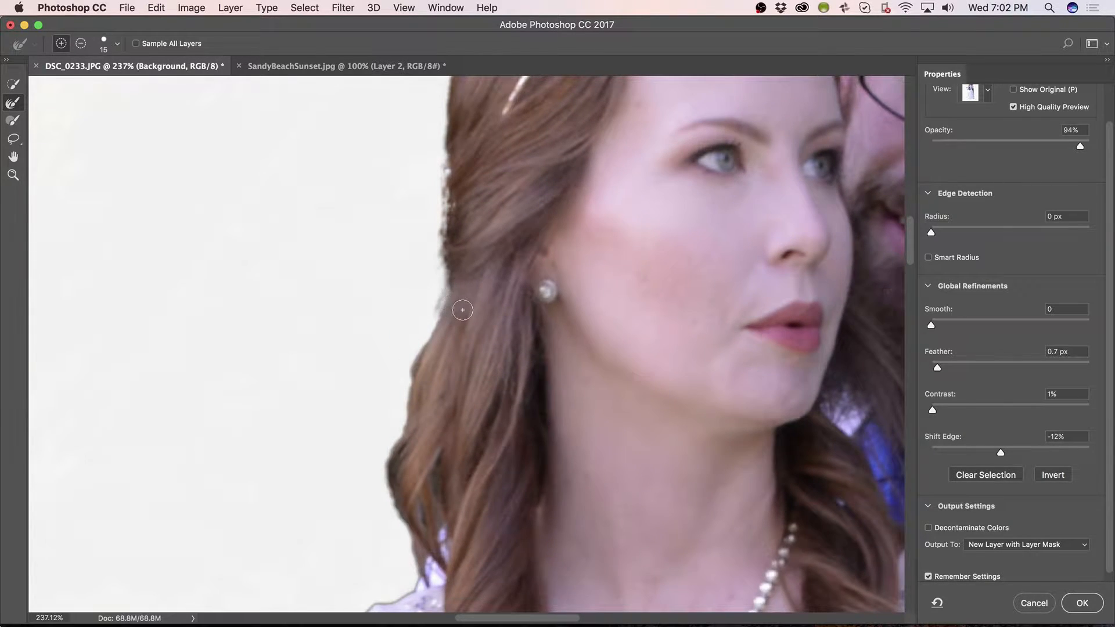
pyautogui.press('x')
pyautogui.press('x')
pyautogui.moveTo(404, 387); pyautogui.dragTo(382, 478)
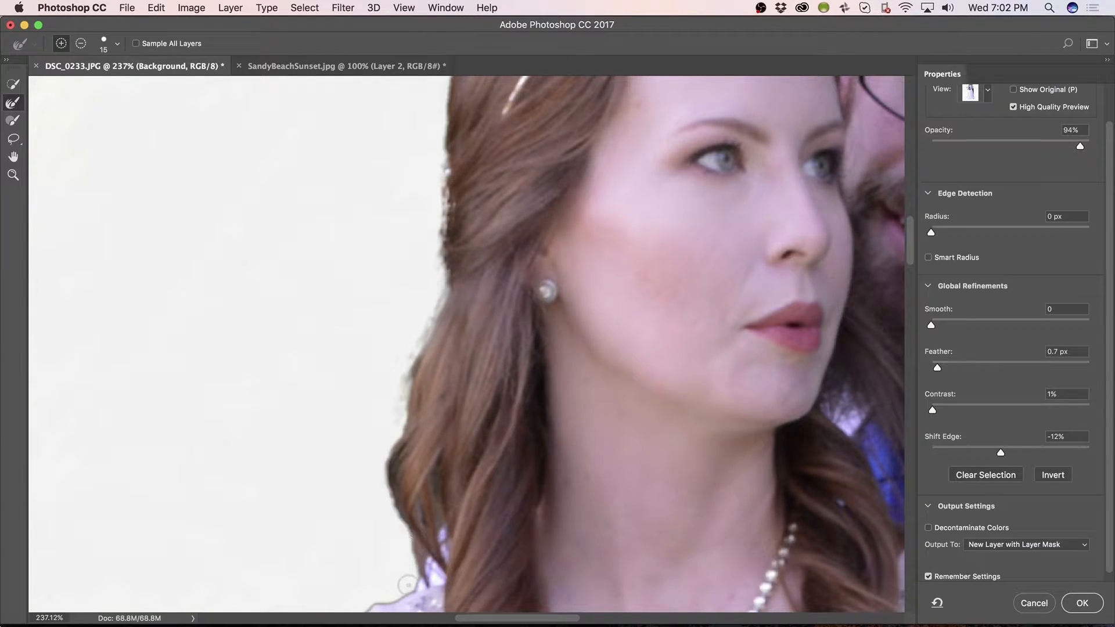
pyautogui.press('space')
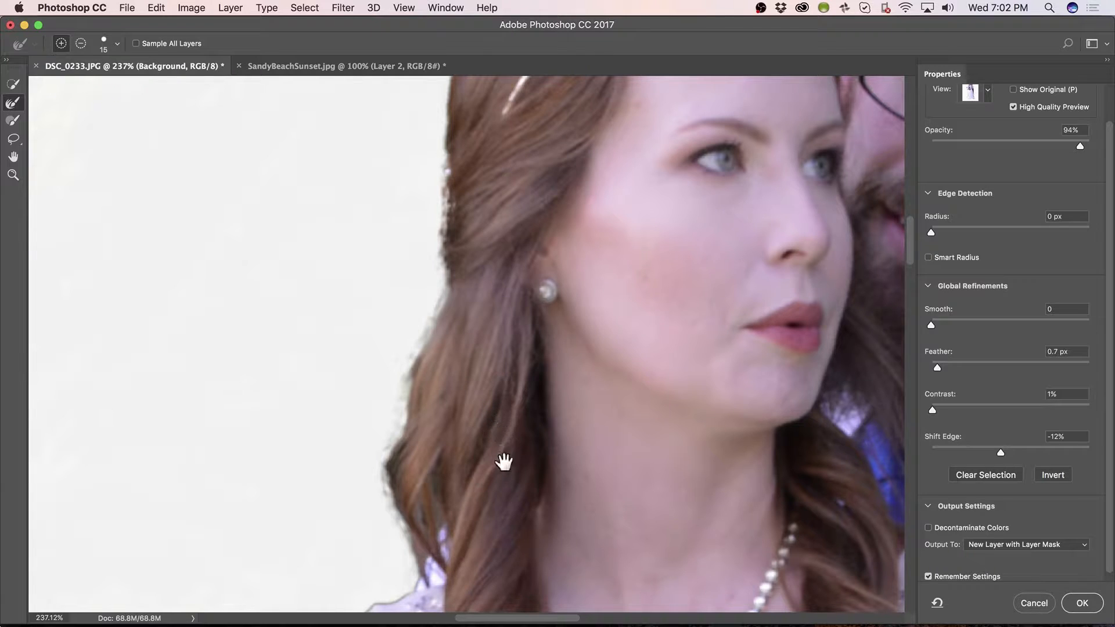
pyautogui.scroll(-8, 517, 291)
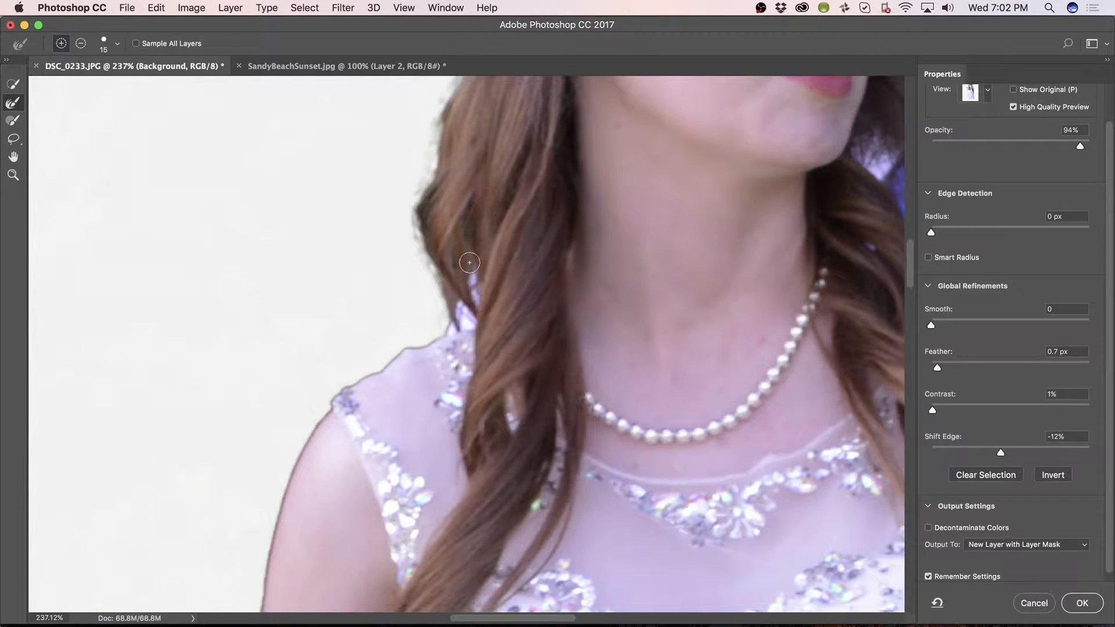
pyautogui.moveTo(456, 262)
pyautogui.mouseDown()
pyautogui.moveTo(455, 307)
pyautogui.moveTo(451, 273)
pyautogui.mouseUp()
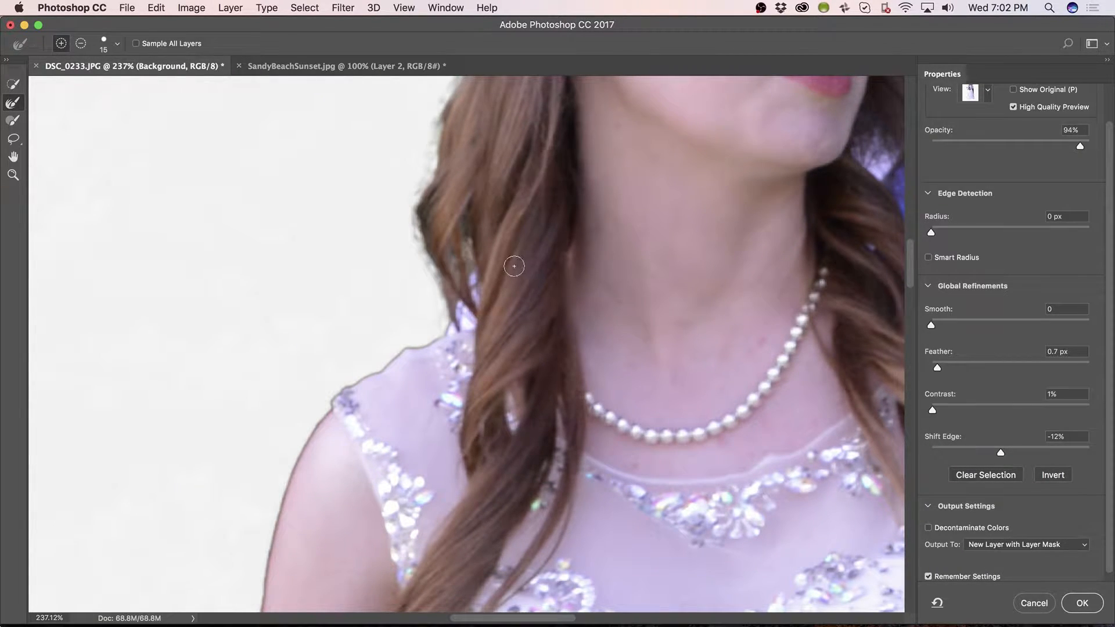
pyautogui.click(453, 331)
# Clean up the selection edge along the bride's shoulder and upper arm with a size 20 Quick Selection brush
pyautogui.scroll(-10, 404, 406)
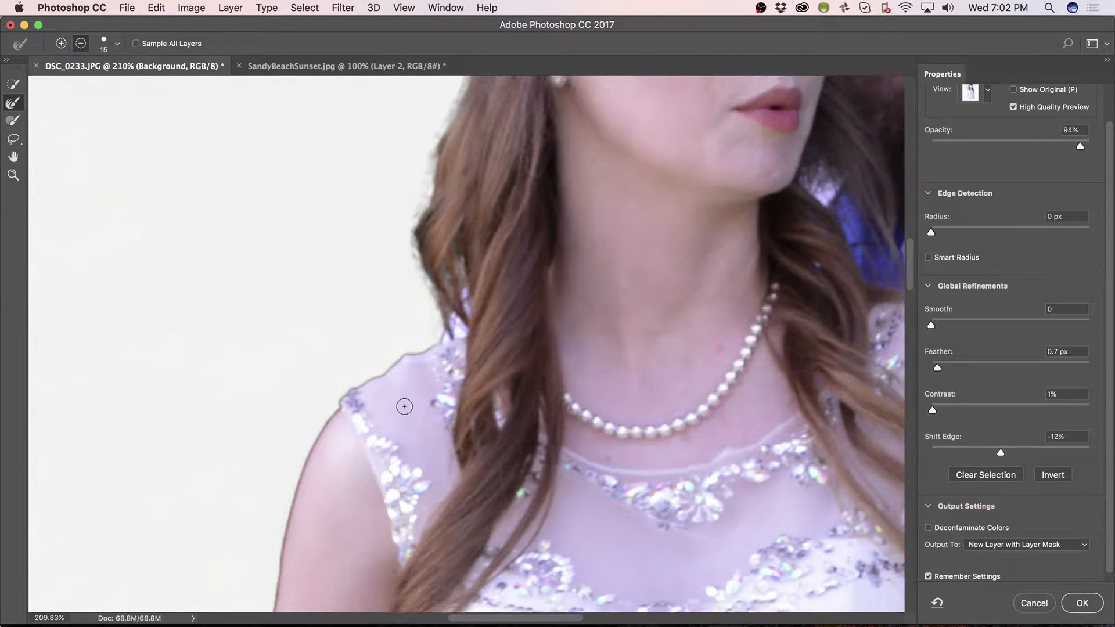
pyautogui.scroll(-2, 404, 406)
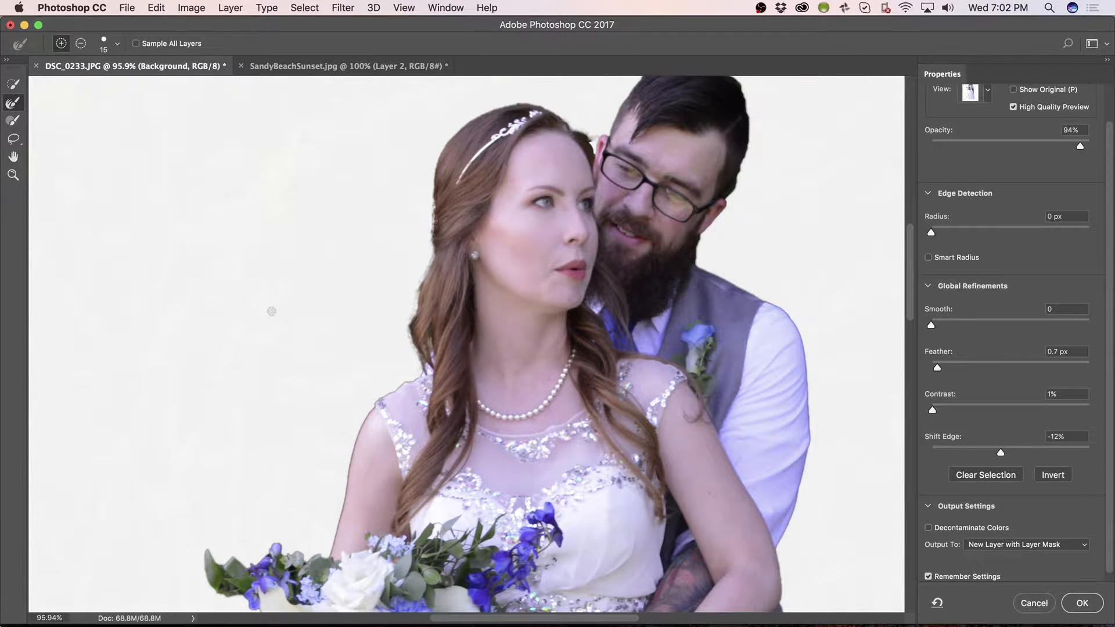
pyautogui.moveTo(381, 406); pyautogui.dragTo(423, 262)
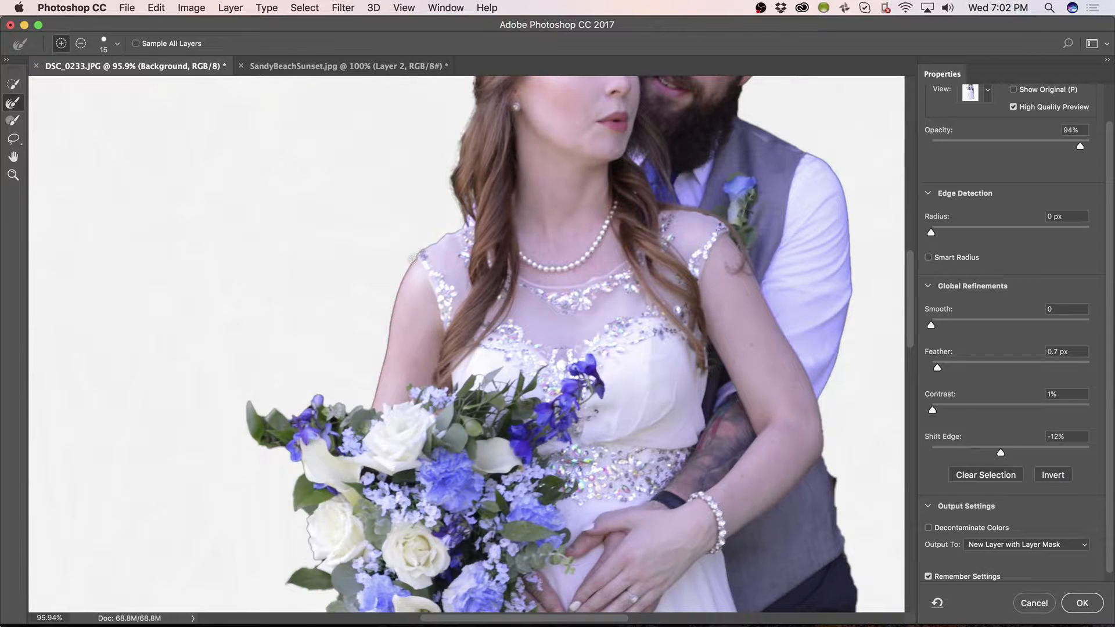
pyautogui.press('w')
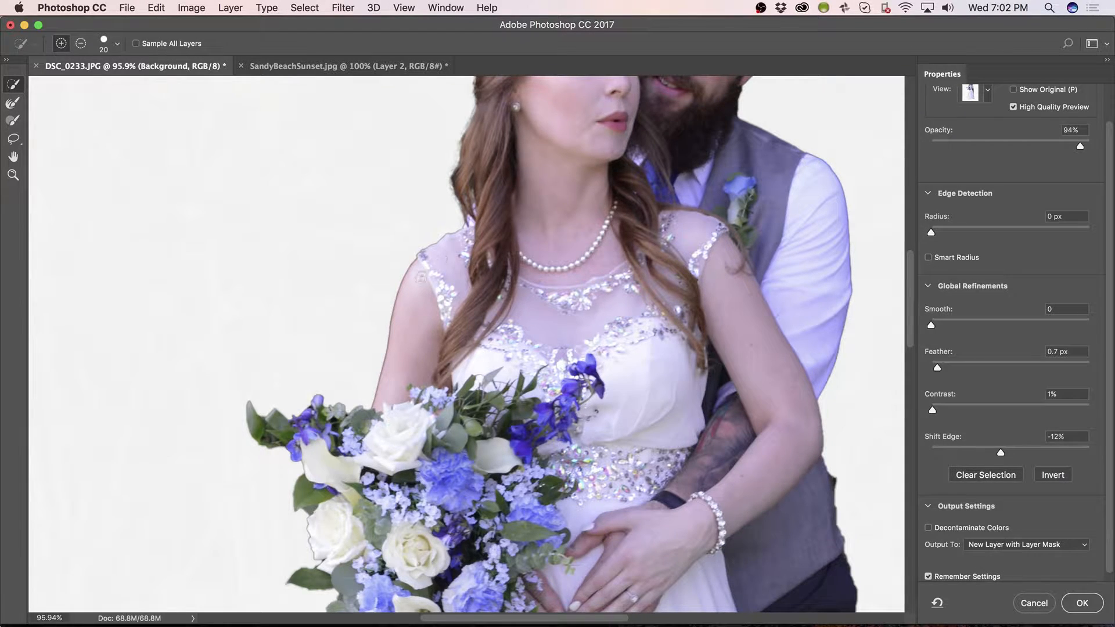
pyautogui.moveTo(421, 278); pyautogui.dragTo(404, 315)
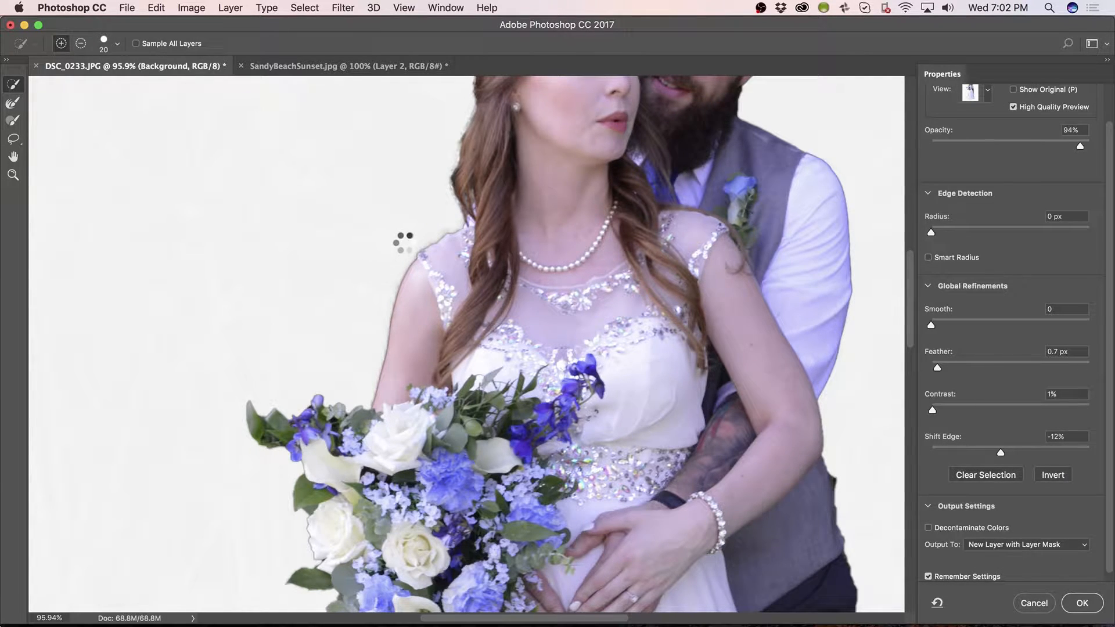
pyautogui.press('alt')
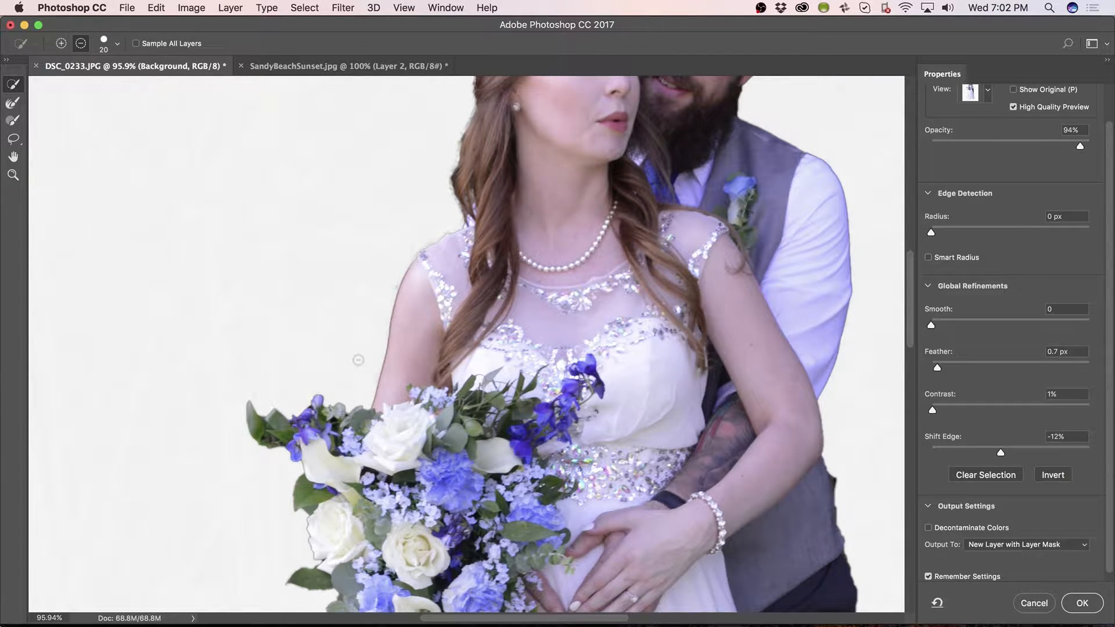
pyautogui.click(366, 331)
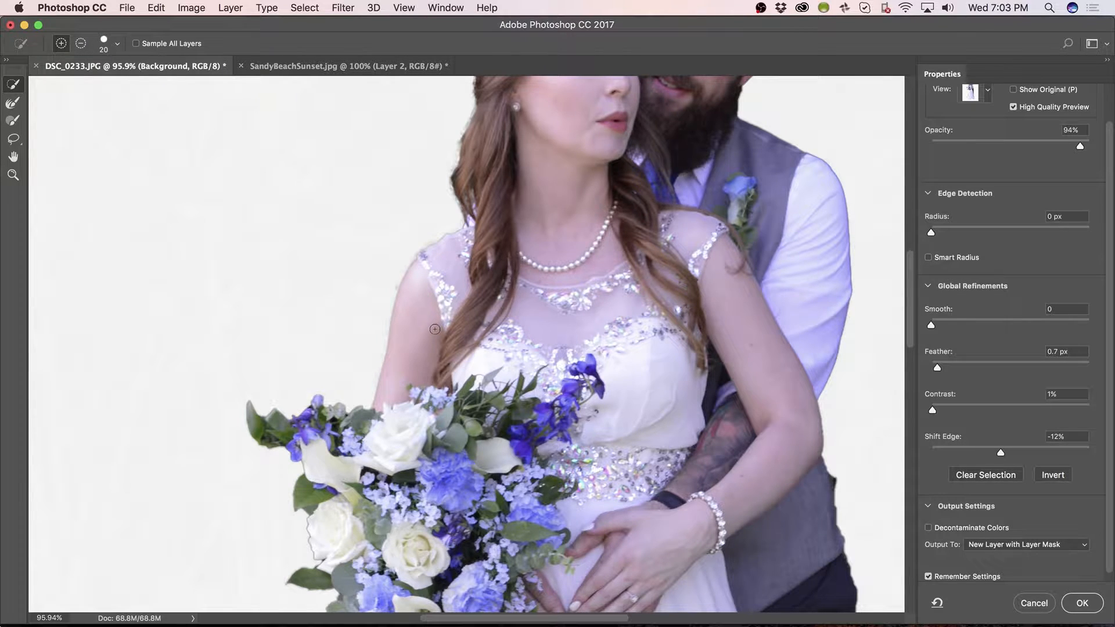
# Touch up the bouquet's outer edge around the white rose with the Quick Selection brush and compare it with the original photo
pyautogui.moveTo(375, 391); pyautogui.dragTo(441, 149)
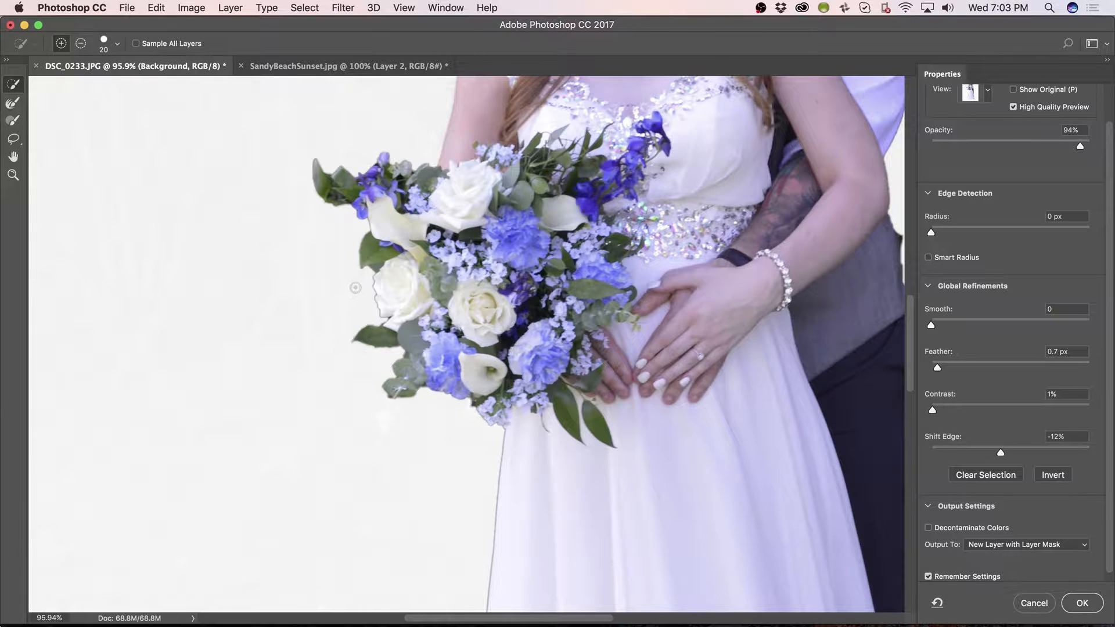
pyautogui.press('alt')
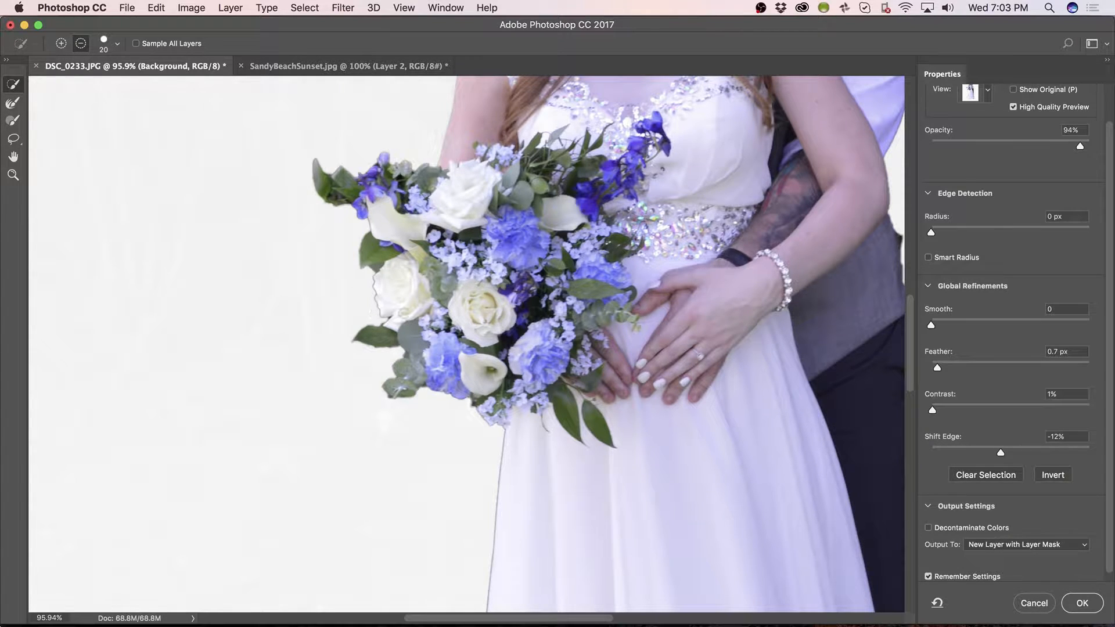
pyautogui.keyDown('alt'); pyautogui.click(403, 314); pyautogui.keyUp('alt')
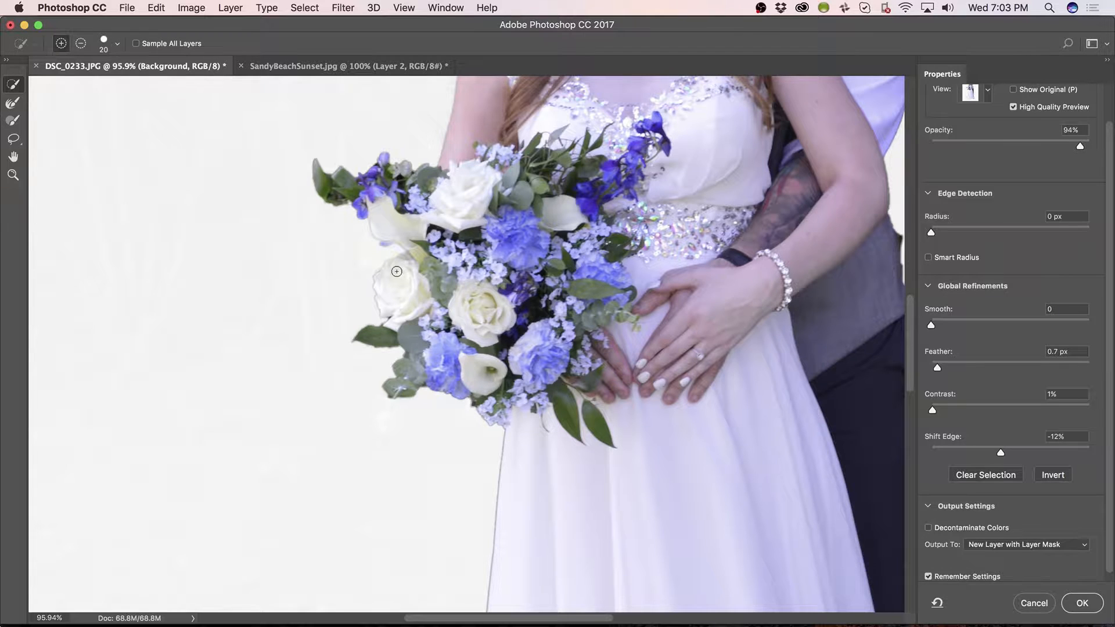
pyautogui.press('x')
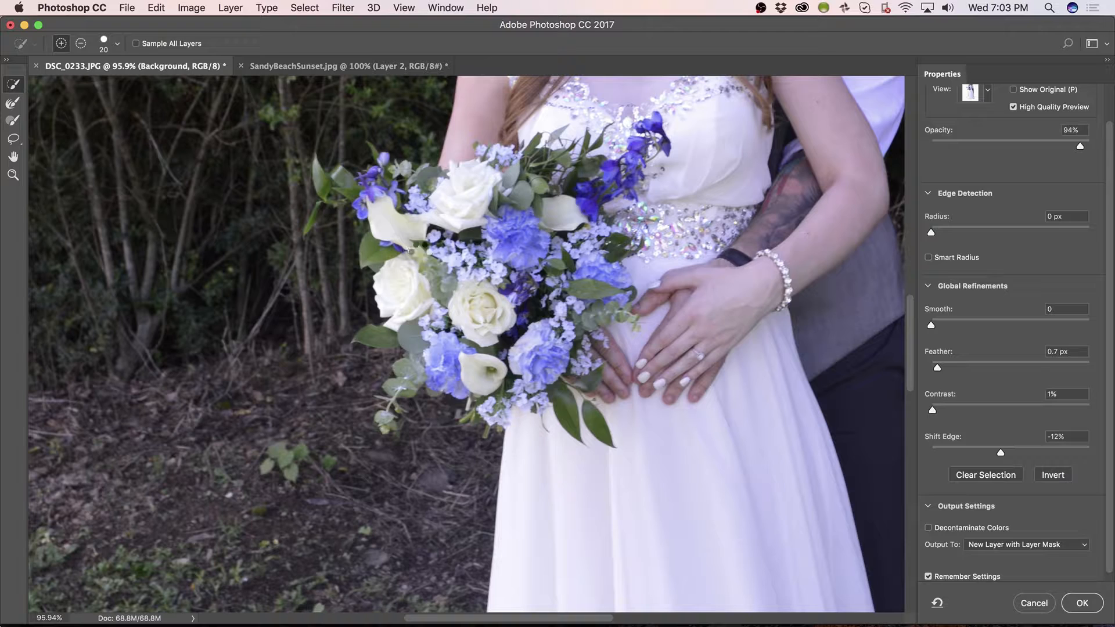
pyautogui.press('x')
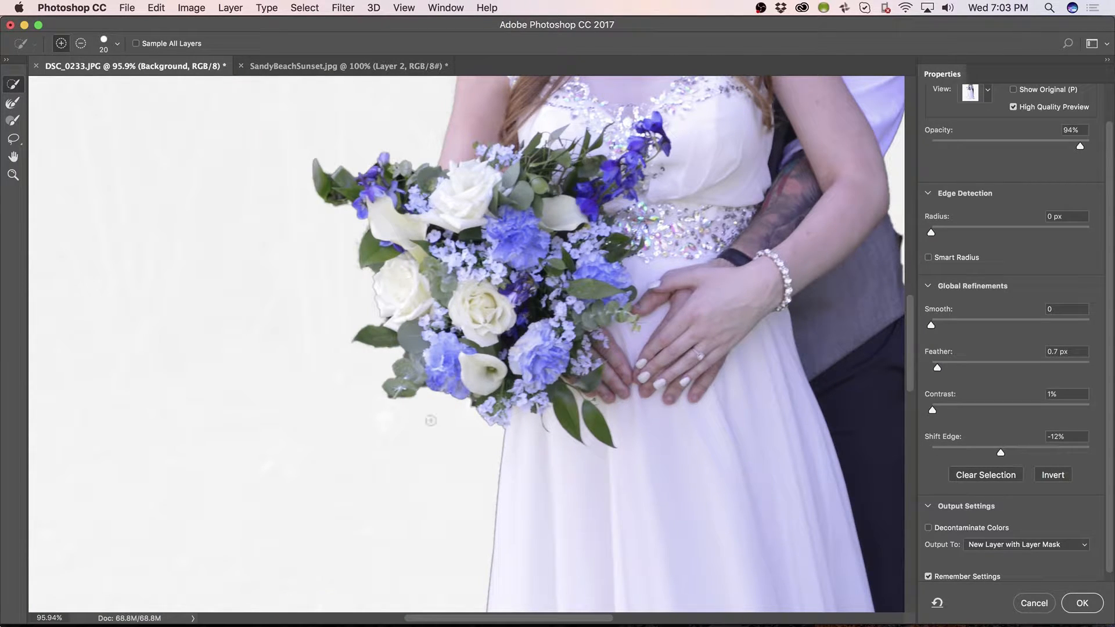
# Refine the bouquet's lower edge where the small flowers meet the dress with a size 30 Refine Edge Brush
pyautogui.press('x')
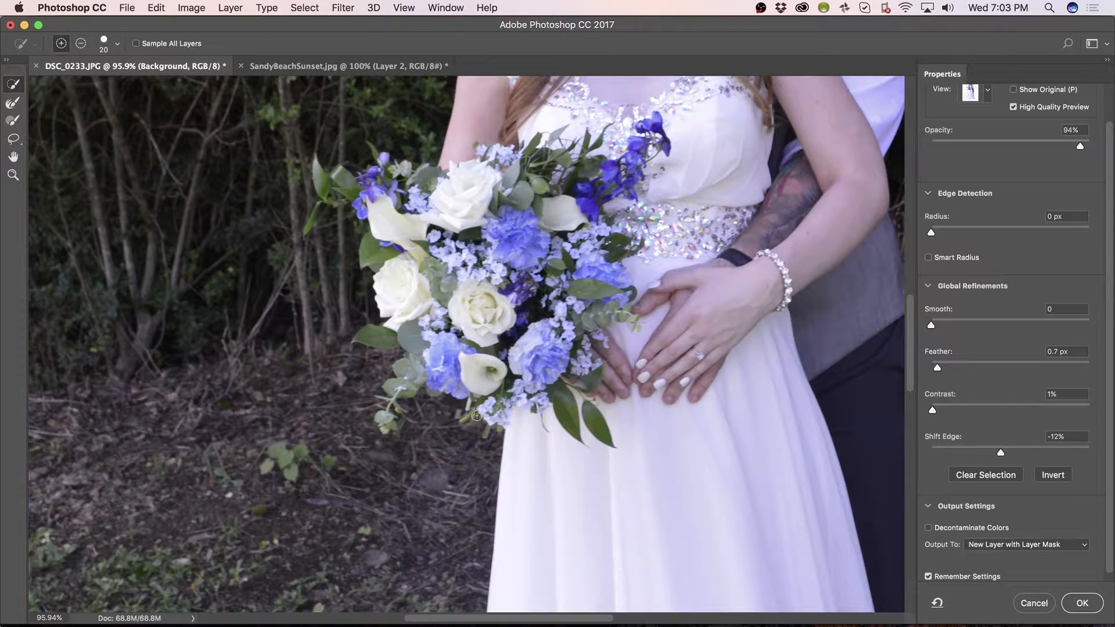
pyautogui.press('x')
pyautogui.press('r')
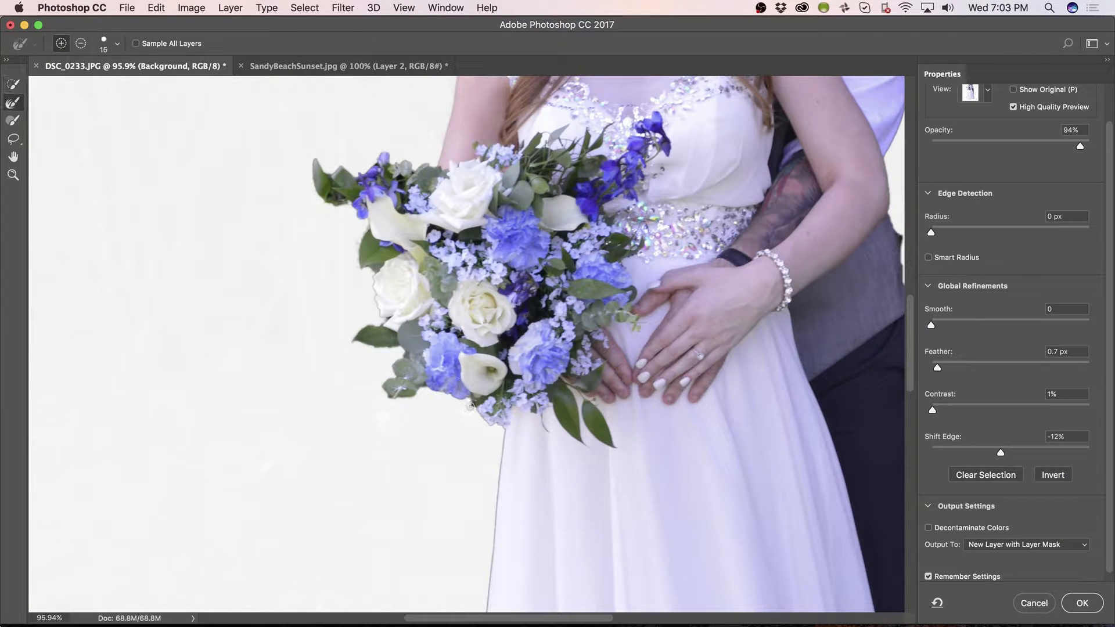
pyautogui.press(']')
pyautogui.moveTo(474, 419); pyautogui.dragTo(501, 429)
pyautogui.moveTo(445, 282); pyautogui.dragTo(445, 309)
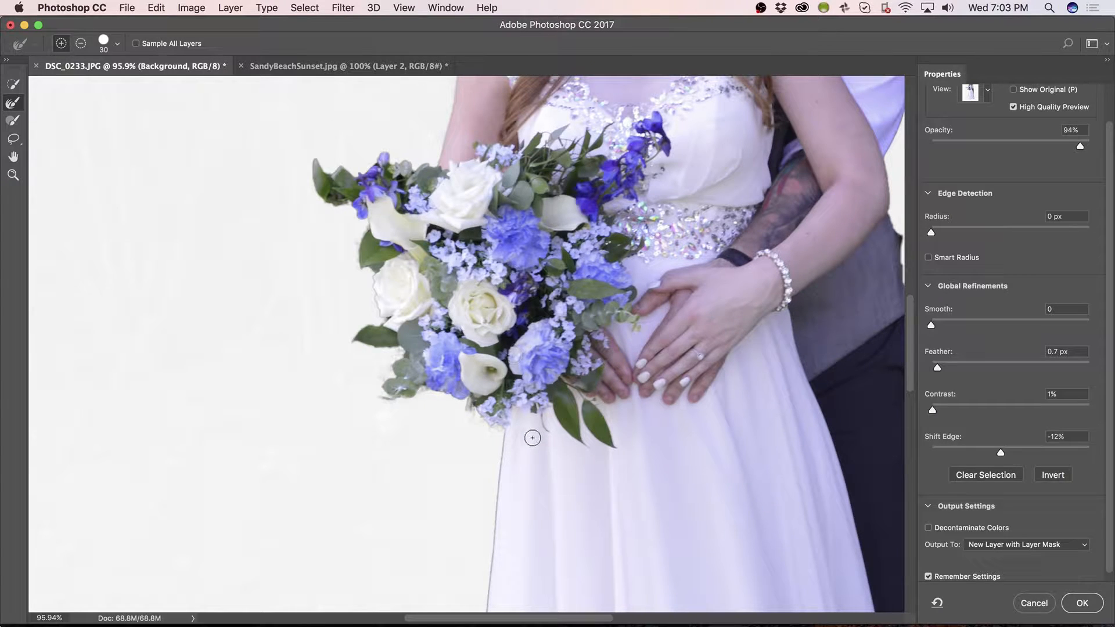
# Clean up the outer edge of the wedding dress skirt by subtracting the leftover fringe with a size 20 Quick Selection brush
pyautogui.scroll(-5, 543, 433)
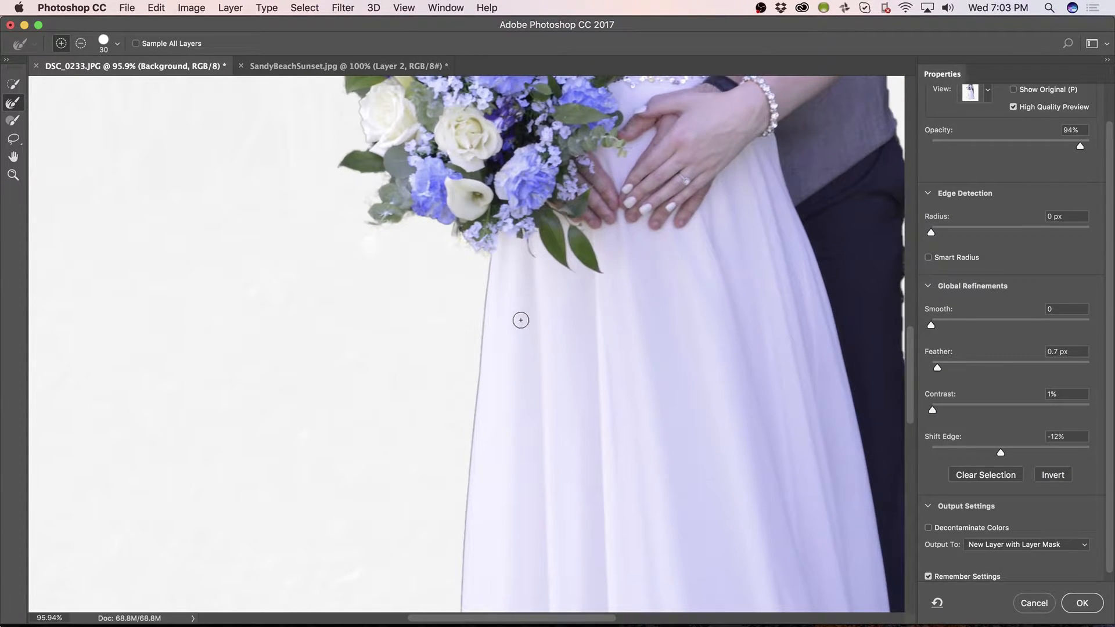
pyautogui.press('w')
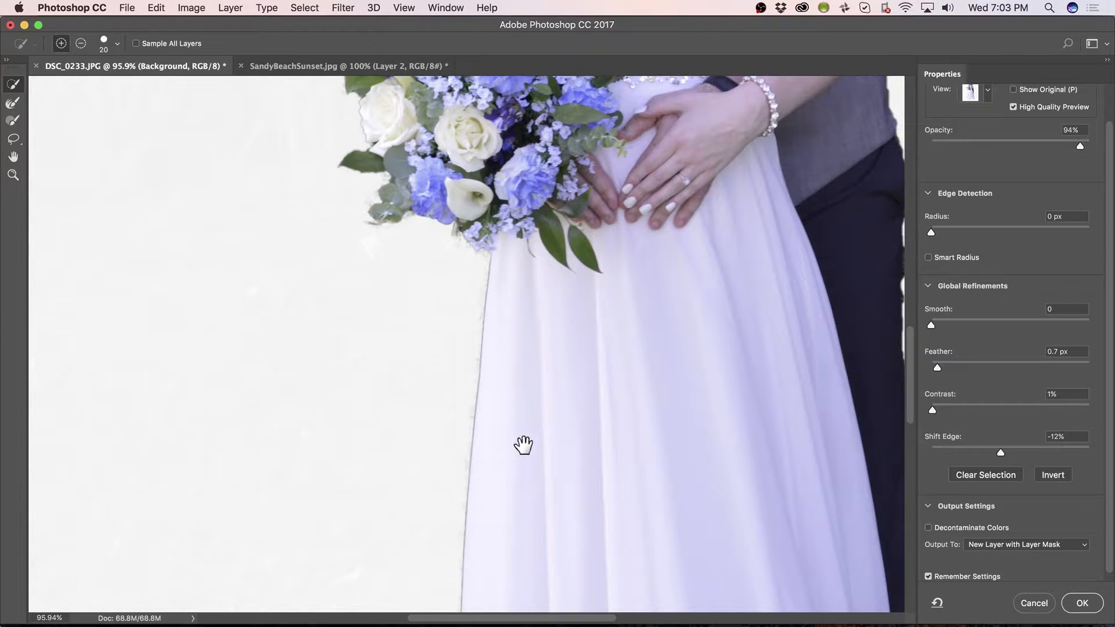
pyautogui.moveTo(523, 445); pyautogui.dragTo(540, 97)
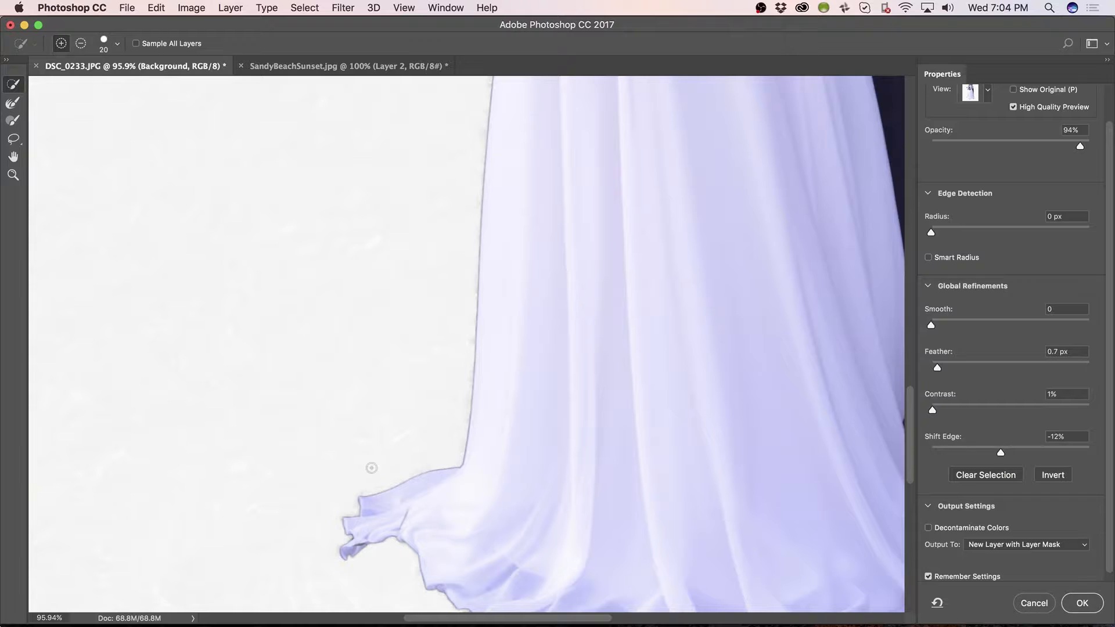
pyautogui.press('alt')
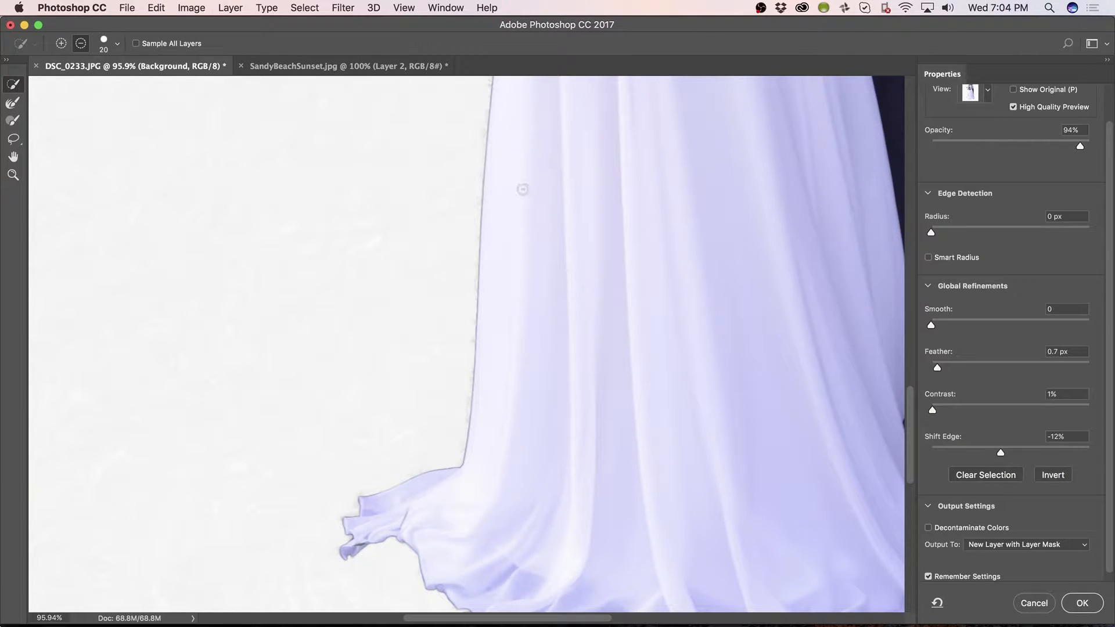
pyautogui.click(523, 188)
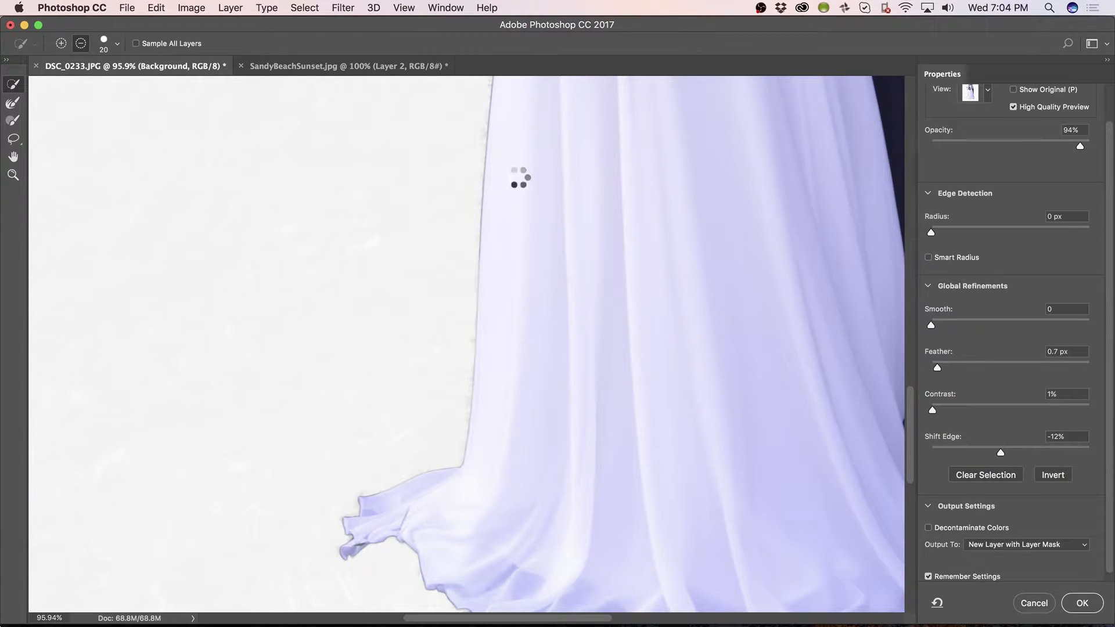
pyautogui.moveTo(535, 182); pyautogui.dragTo(510, 482)
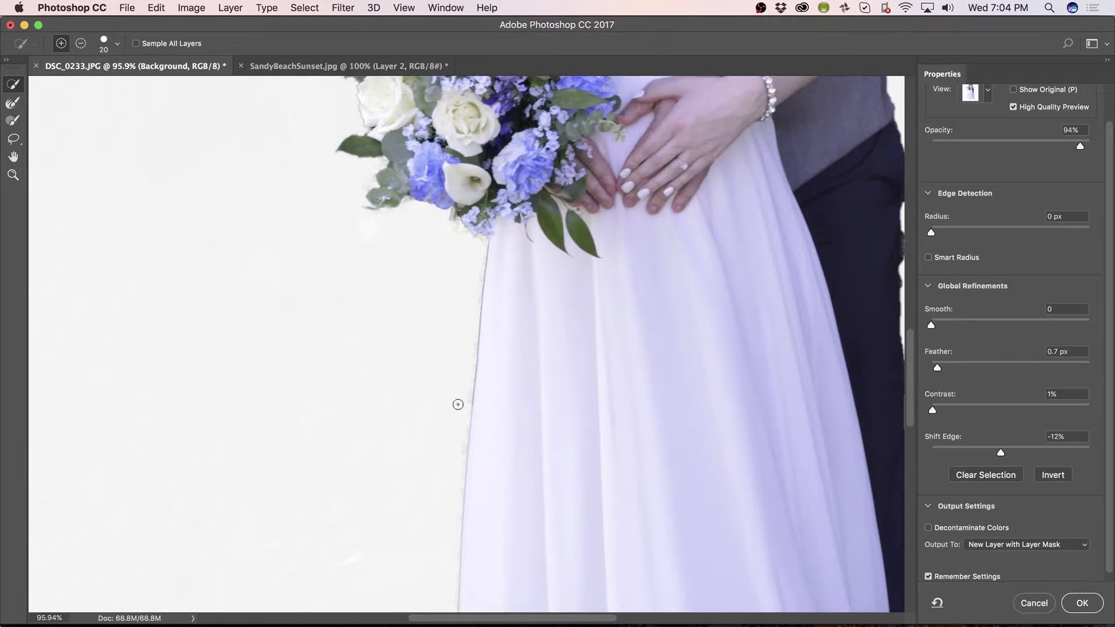
pyautogui.press('alt')
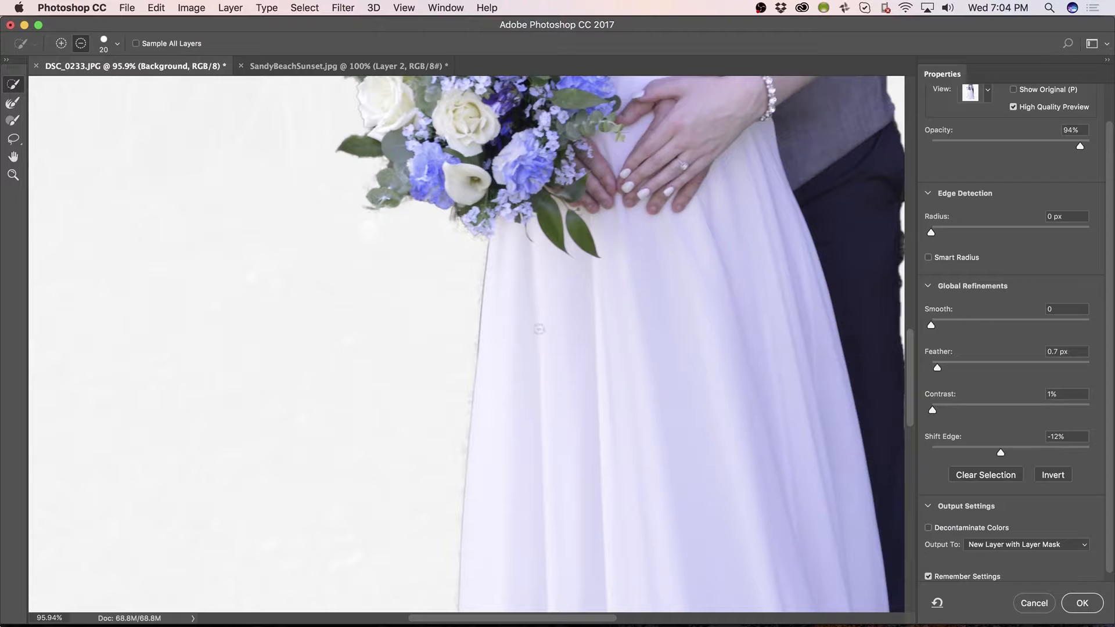
pyautogui.click(482, 332)
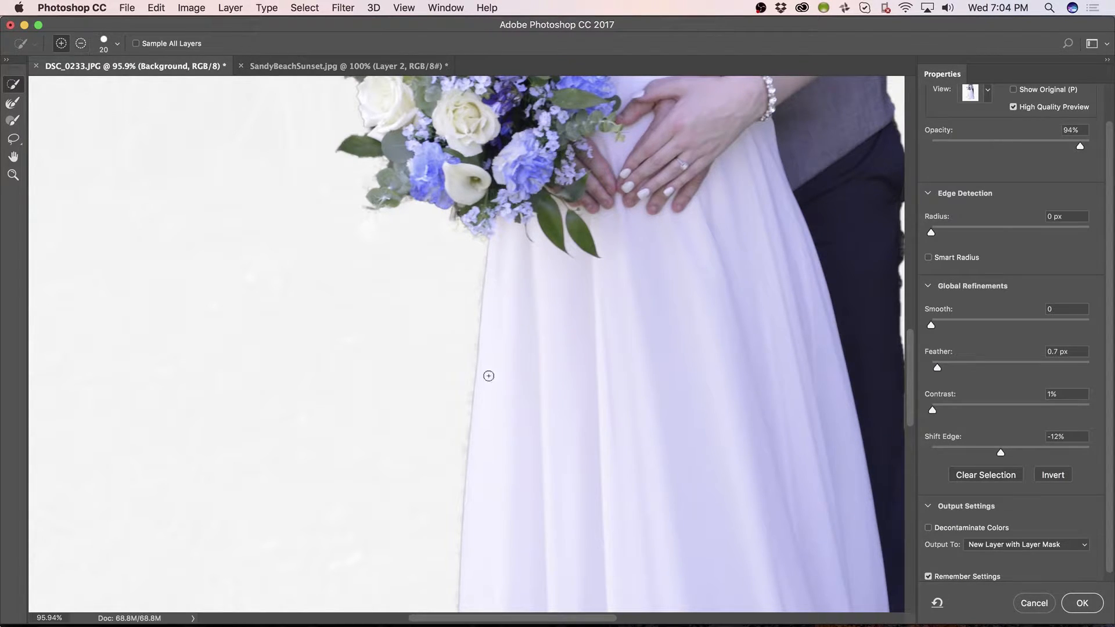
# Activate the Brush tool at size 25 and touch up the selection edge along the groom's vest
pyautogui.moveTo(571, 501); pyautogui.dragTo(565, 316)
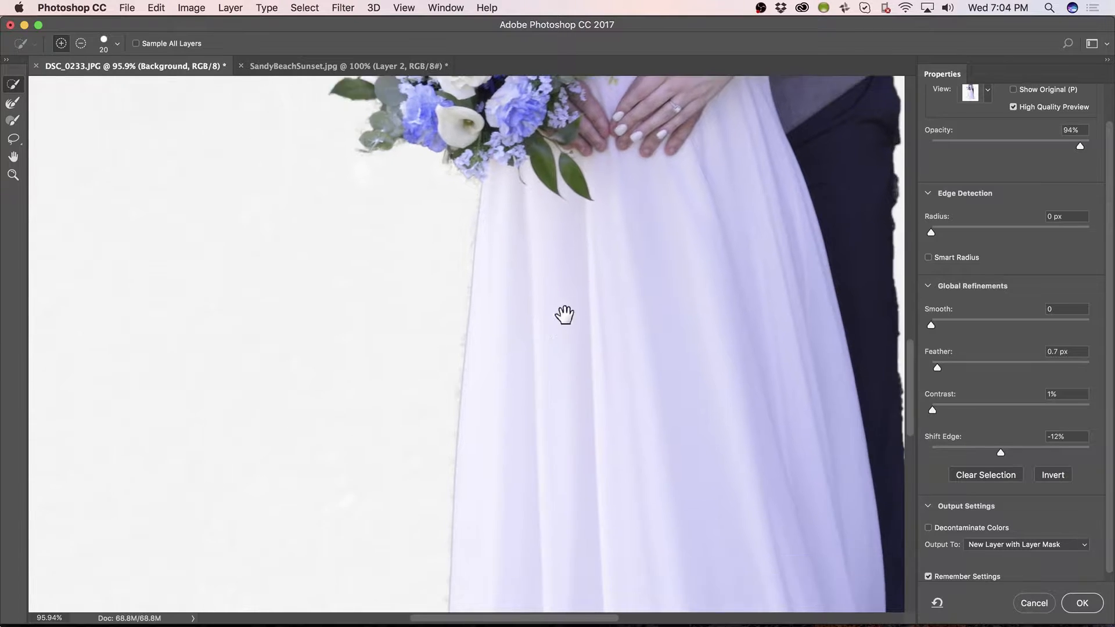
pyautogui.moveTo(630, 269); pyautogui.dragTo(488, 466)
pyautogui.moveTo(438, 394); pyautogui.dragTo(468, 443)
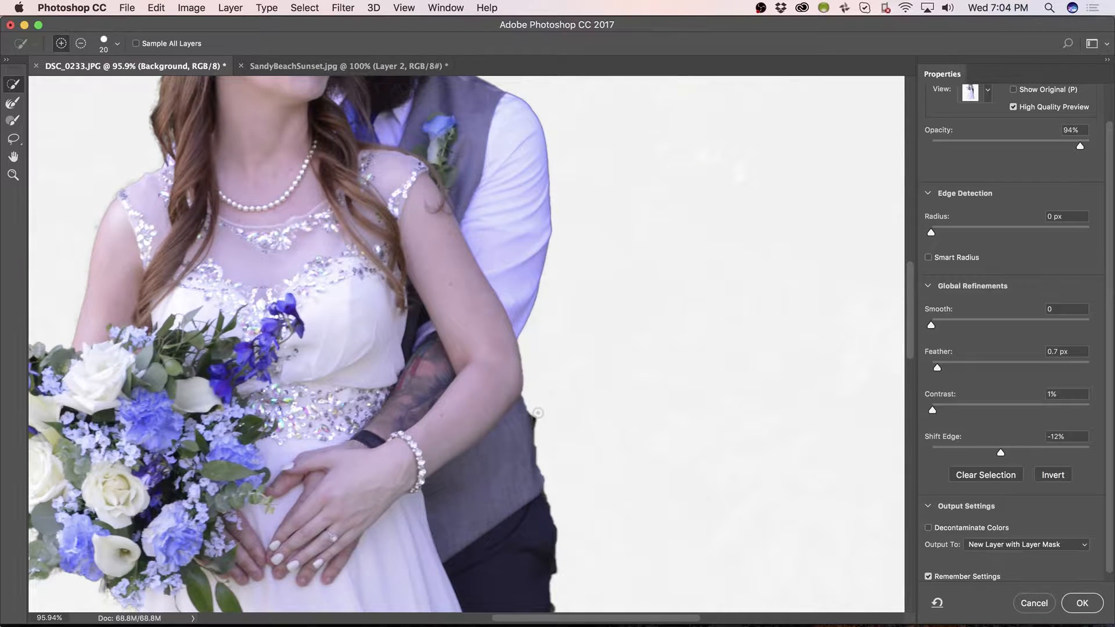
pyautogui.press('r')
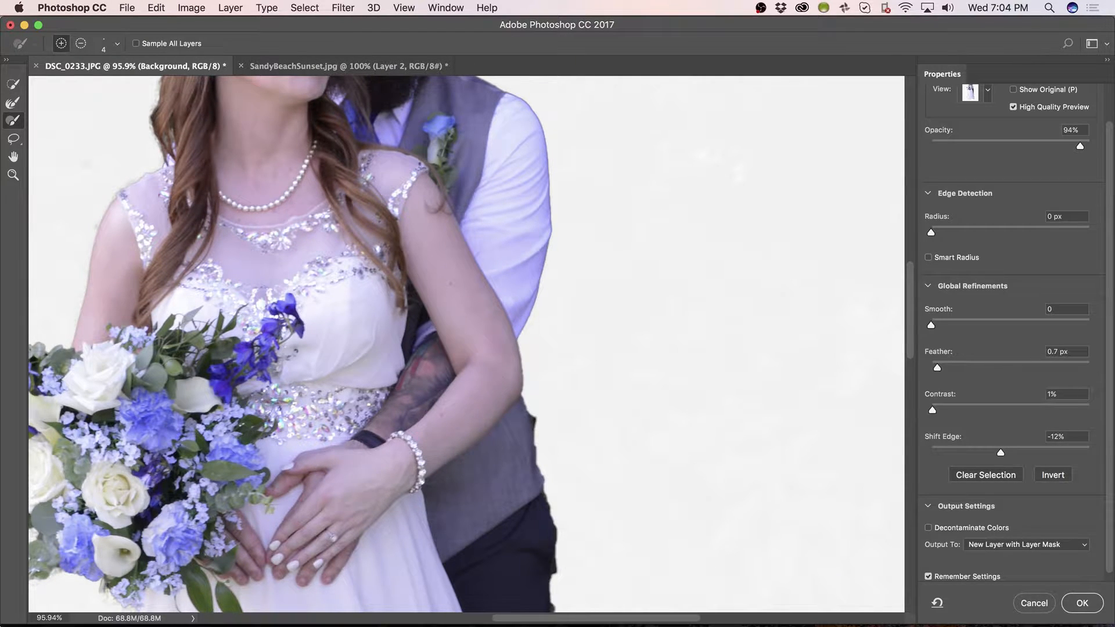
pyautogui.press('alt')
pyautogui.press('alt')
# Compare the groom's head with the original photo and subtract the green fringe above his ear with the size 25 Brush
pyautogui.moveTo(453, 285)
pyautogui.mouseDown()
pyautogui.moveTo(491, 440)
pyautogui.moveTo(552, 586)
pyautogui.mouseUp()
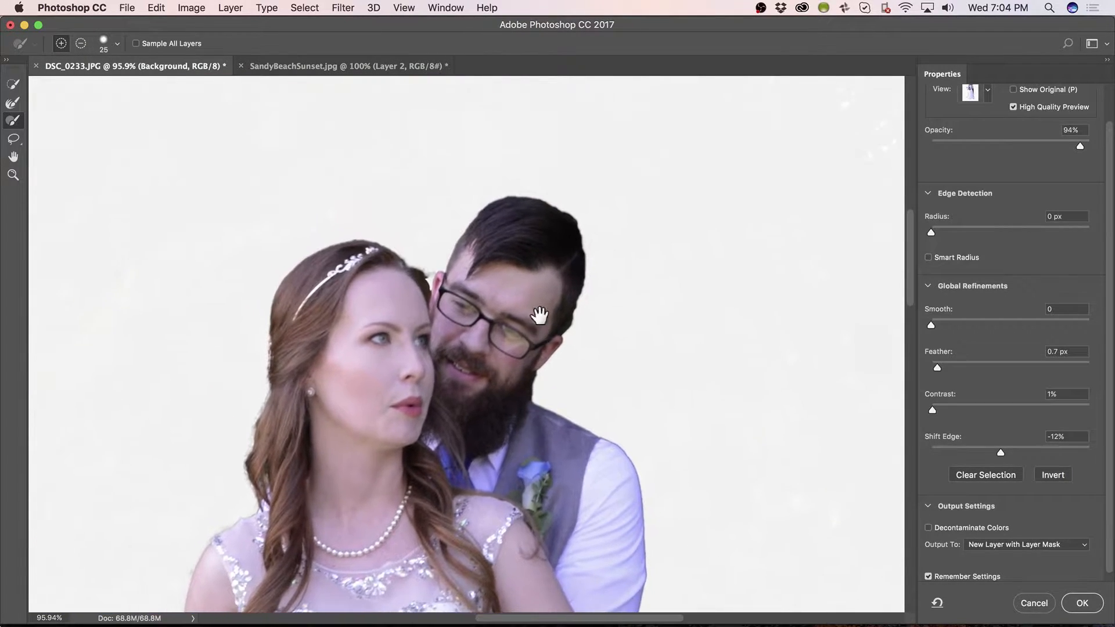
pyautogui.press('x')
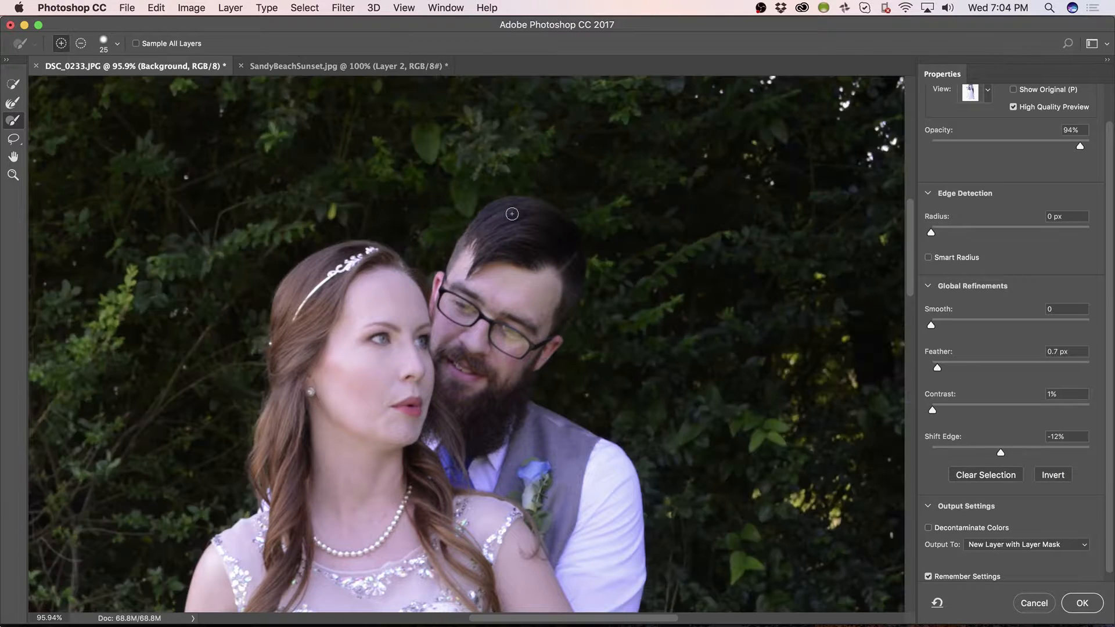
pyautogui.press('x')
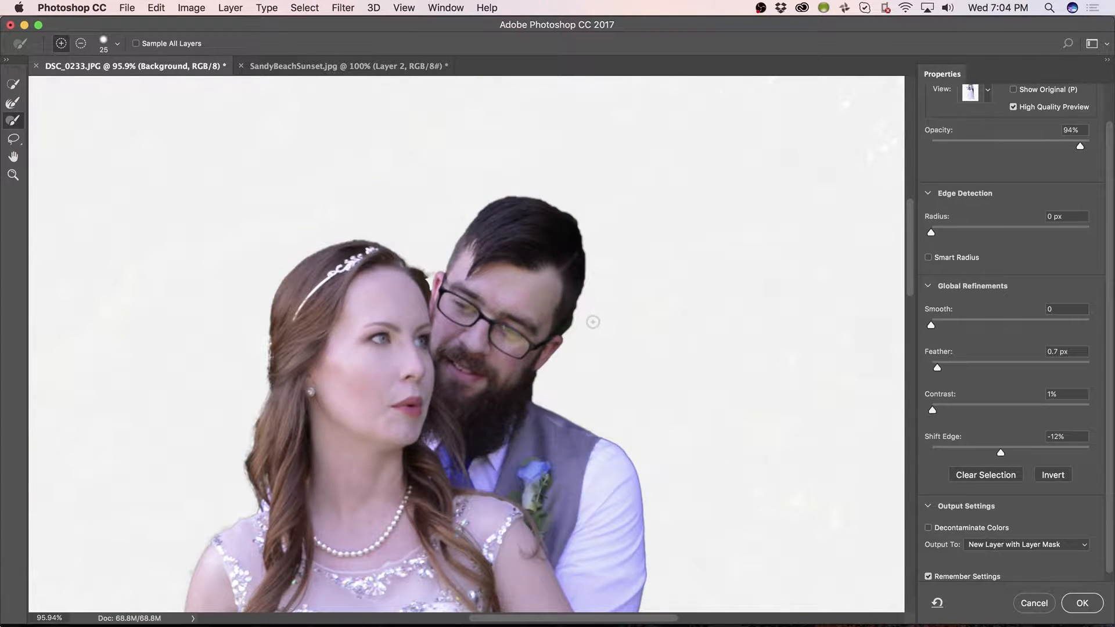
pyautogui.press('x')
pyautogui.press('alt')
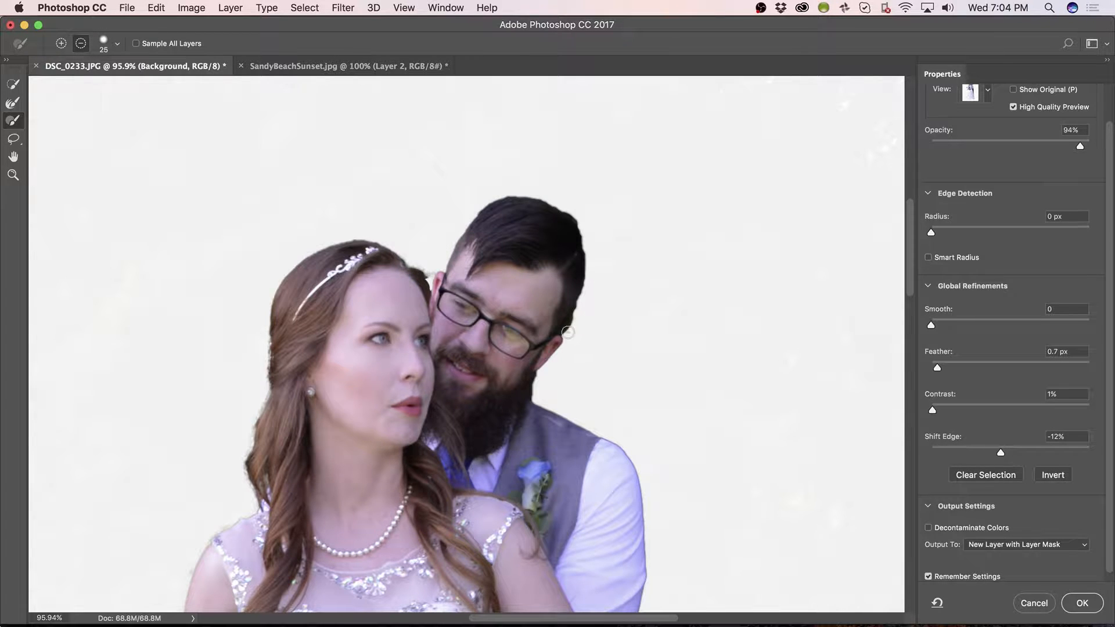
pyautogui.press('z')
pyautogui.moveTo(568, 332); pyautogui.dragTo(640, 313)
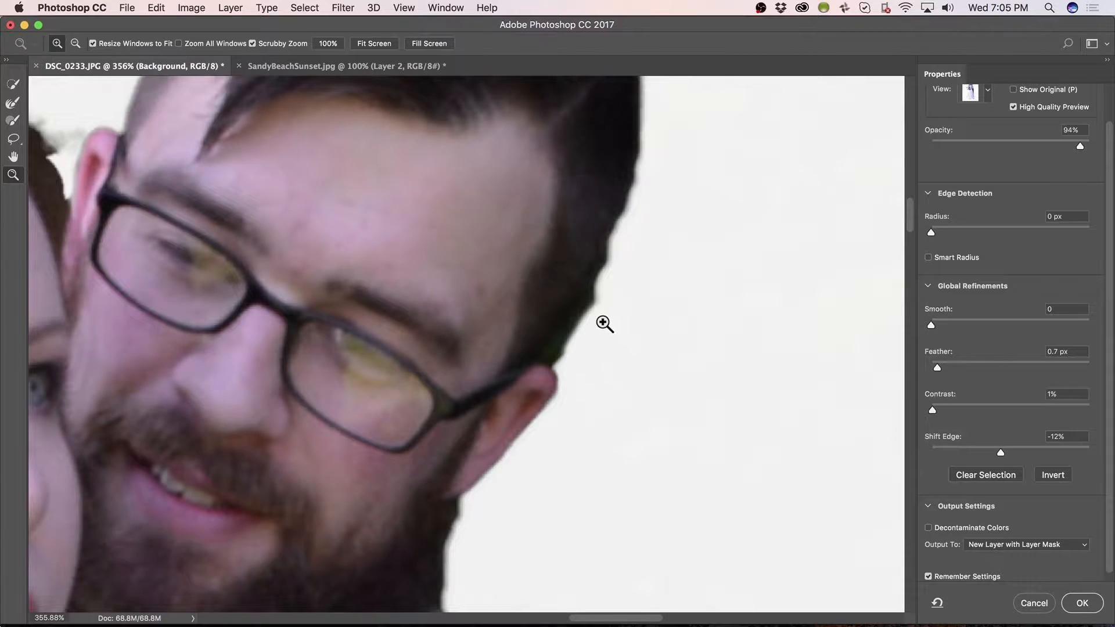
pyautogui.press('r')
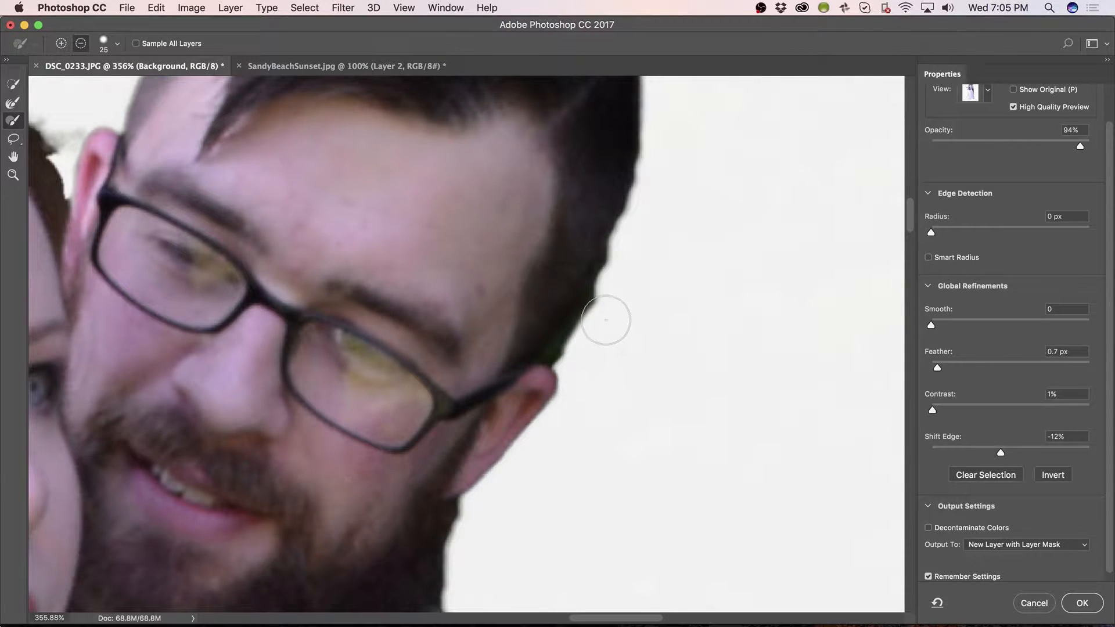
pyautogui.keyDown('alt'); pyautogui.click(570, 362); pyautogui.keyUp('alt')
pyautogui.keyDown('alt'); pyautogui.click(567, 361); pyautogui.keyUp('alt')
pyautogui.keyDown('alt'); pyautogui.click(568, 361); pyautogui.keyUp('alt')
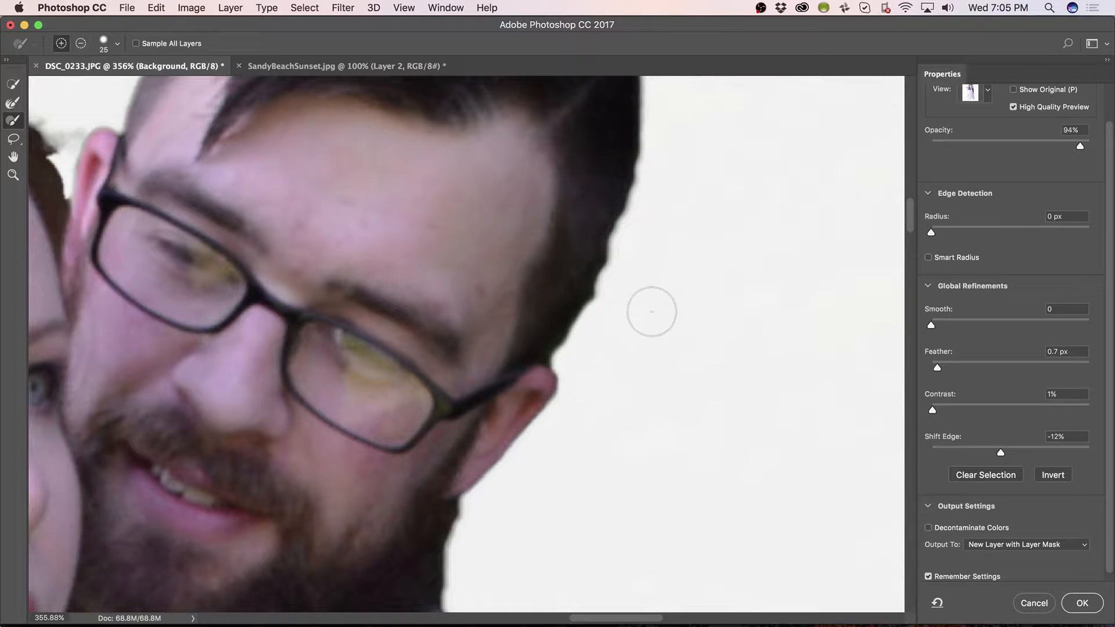
pyautogui.keyDown('alt'); pyautogui.click(605, 299); pyautogui.keyUp('alt')
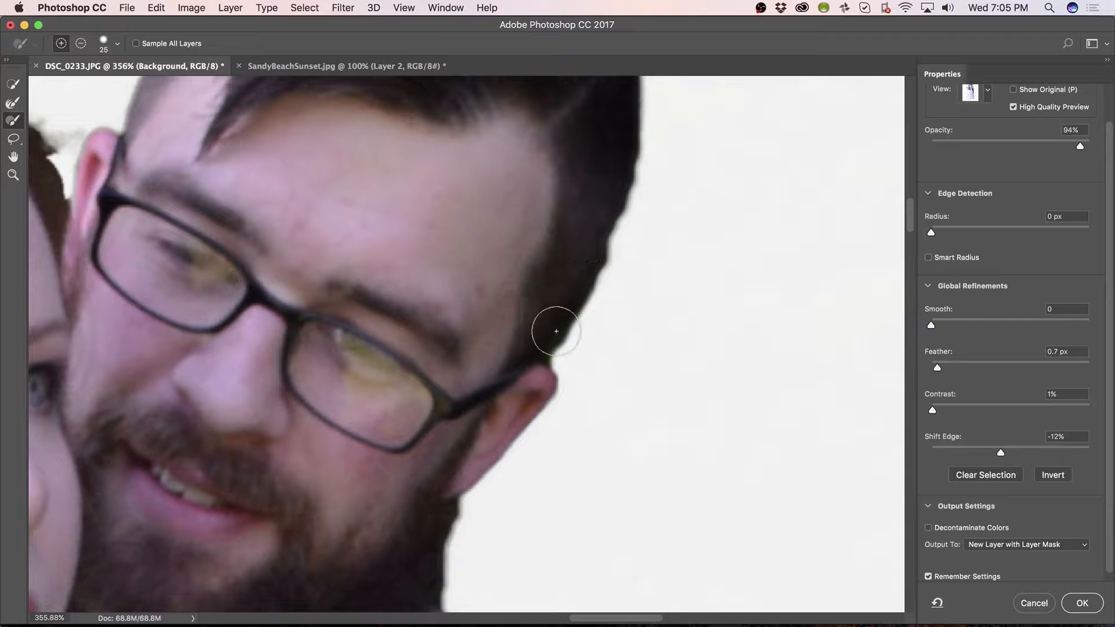
# Touch up the selection edge along the top and back of the groom's hair and compare it with the original photo
pyautogui.moveTo(623, 211)
pyautogui.mouseDown()
pyautogui.moveTo(577, 329)
pyautogui.moveTo(567, 428)
pyautogui.moveTo(599, 422)
pyautogui.mouseUp()
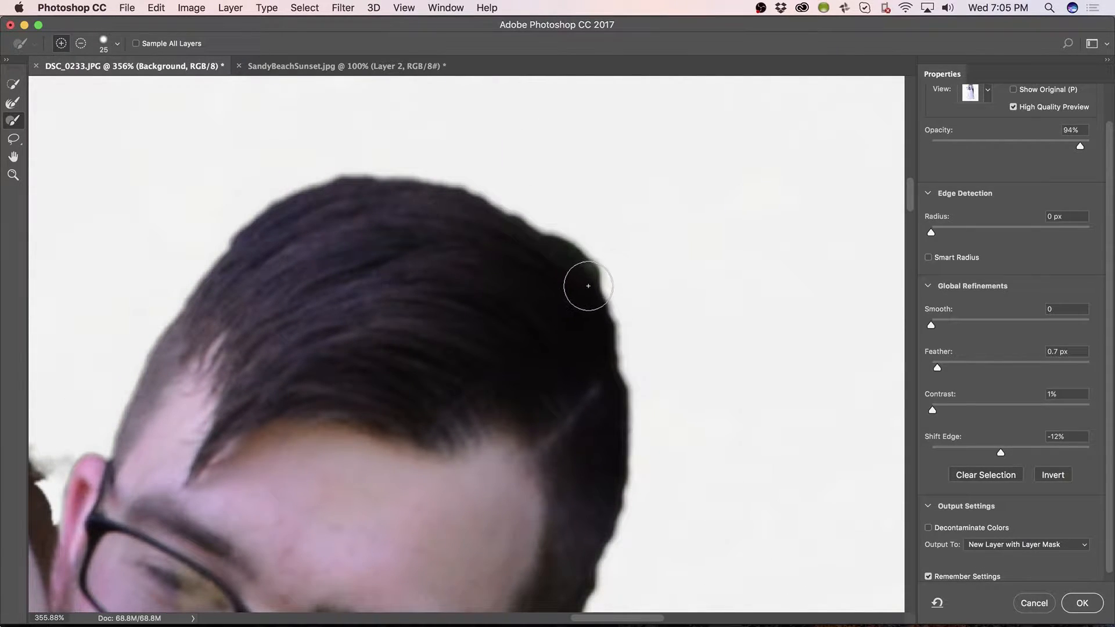
pyautogui.moveTo(589, 286)
pyautogui.mouseDown()
pyautogui.moveTo(606, 377)
pyautogui.moveTo(589, 292)
pyautogui.moveTo(564, 285)
pyautogui.moveTo(558, 261)
pyautogui.moveTo(507, 226)
pyautogui.moveTo(460, 209)
pyautogui.moveTo(439, 259)
pyautogui.moveTo(515, 267)
pyautogui.moveTo(546, 255)
pyautogui.moveTo(476, 204)
pyautogui.moveTo(439, 206)
pyautogui.moveTo(434, 261)
pyautogui.moveTo(511, 293)
pyautogui.moveTo(543, 249)
pyautogui.moveTo(517, 237)
pyautogui.moveTo(467, 265)
pyautogui.moveTo(412, 360)
pyautogui.mouseUp()
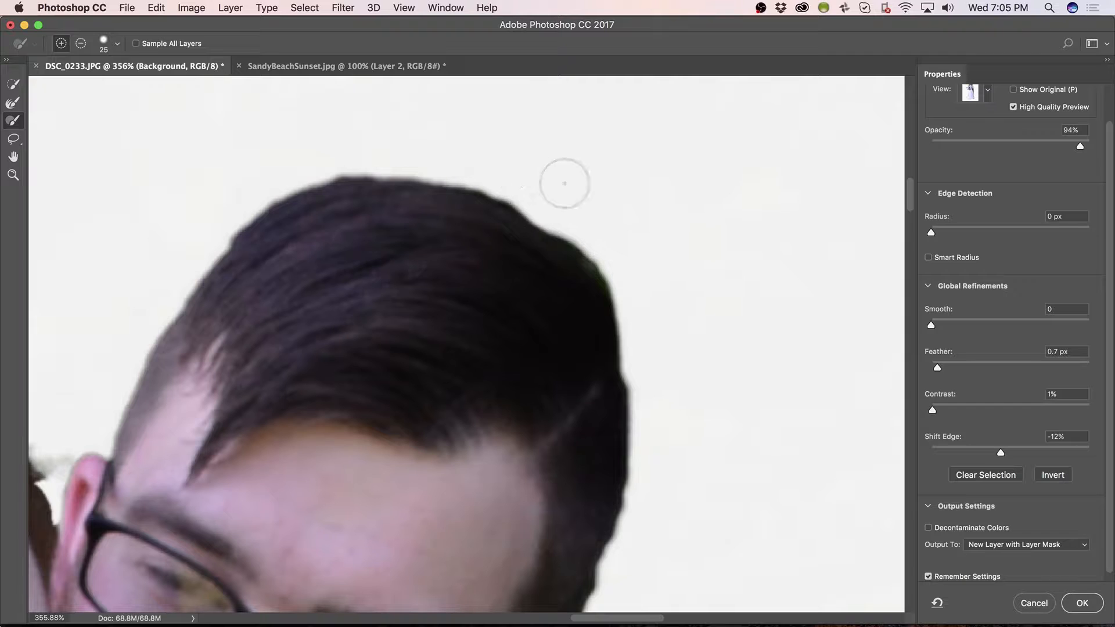
pyautogui.press('x')
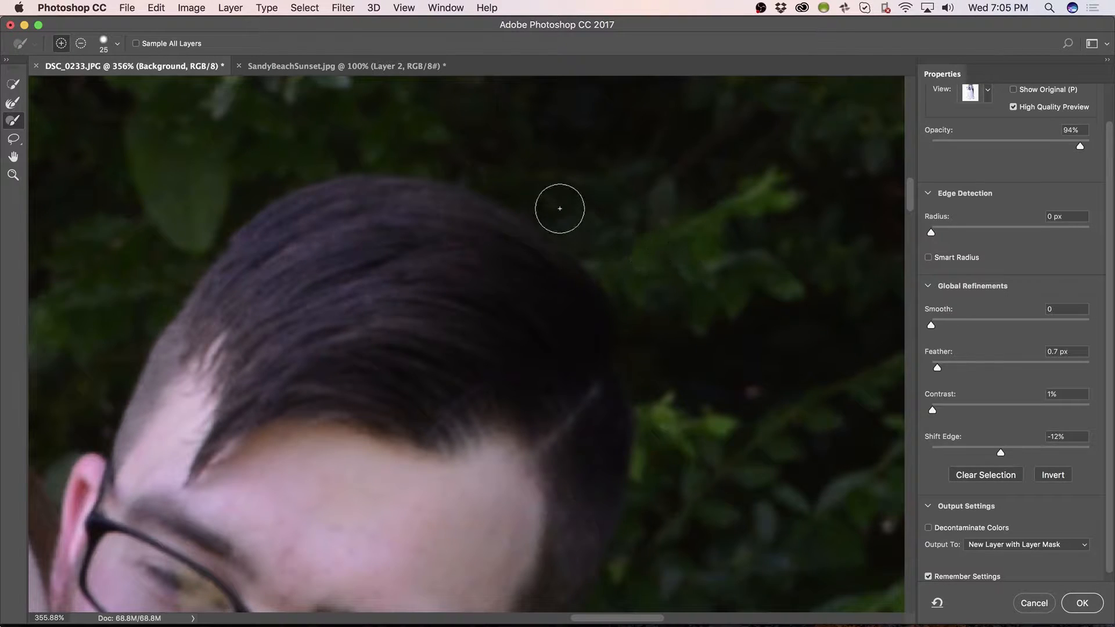
pyautogui.press('x')
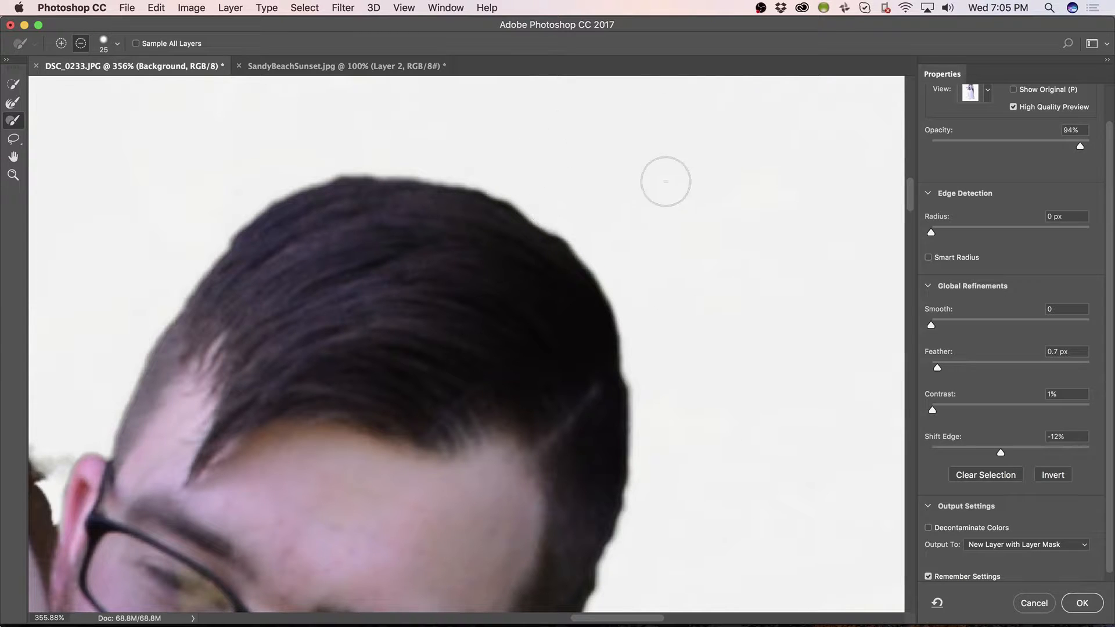
# Check the edge along the groom's shoulder and set Radius to 2 px, Feather to 1.0 px and Contrast to 0%
pyautogui.moveTo(550, 483); pyautogui.dragTo(478, 217)
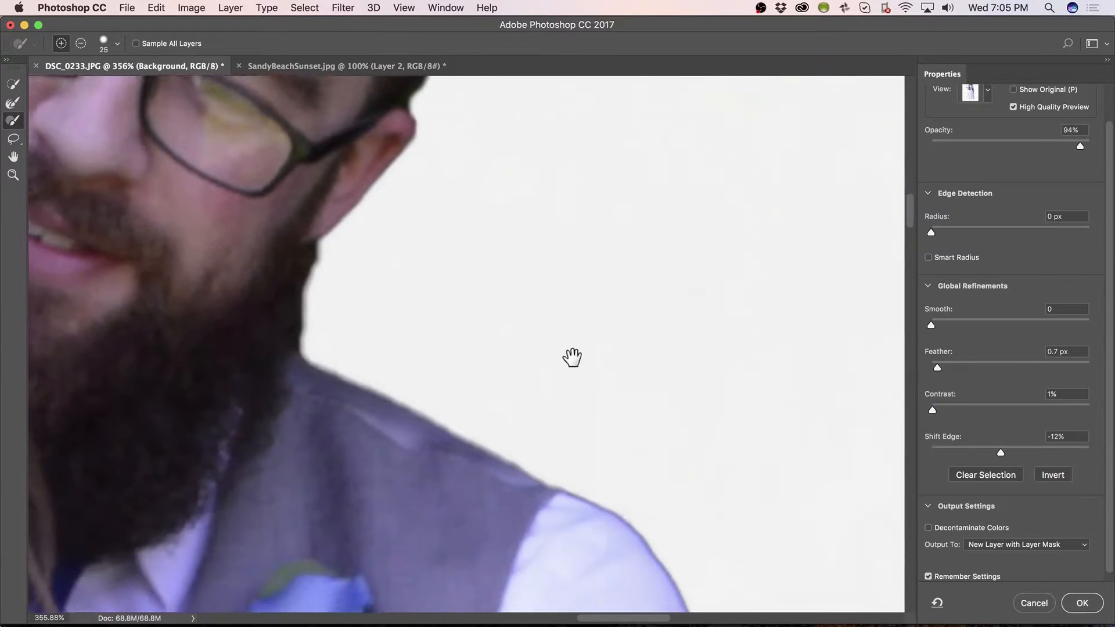
pyautogui.moveTo(575, 545)
pyautogui.mouseDown()
pyautogui.moveTo(577, 428)
pyautogui.moveTo(513, 356)
pyautogui.moveTo(525, 279)
pyautogui.mouseUp()
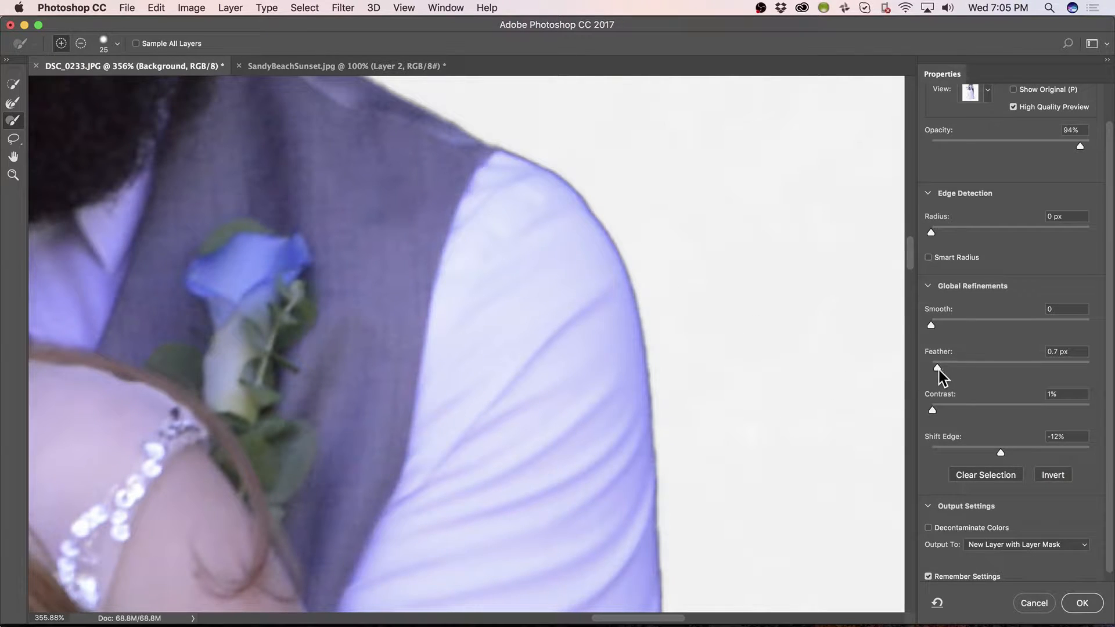
pyautogui.moveTo(937, 370); pyautogui.dragTo(940, 369)
pyautogui.moveTo(940, 412); pyautogui.dragTo(931, 413)
pyautogui.moveTo(933, 232); pyautogui.dragTo(938, 233)
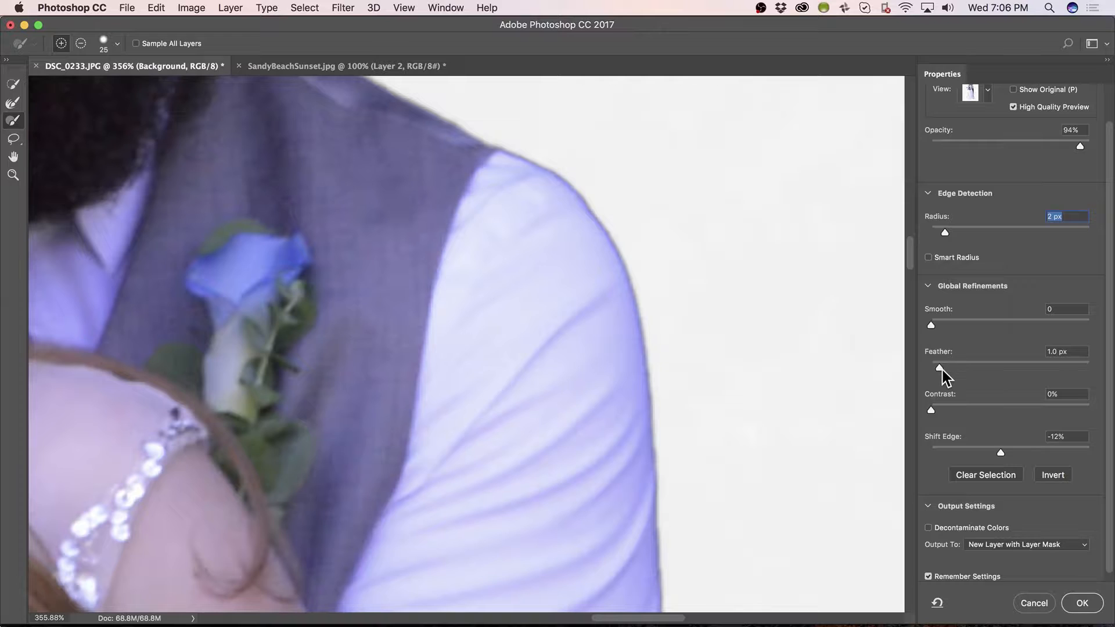
pyautogui.moveTo(941, 372)
pyautogui.mouseDown()
pyautogui.moveTo(928, 377)
pyautogui.moveTo(940, 366)
pyautogui.mouseUp()
# Try Shift Edge at -39% with Feather at 1.9 px and inspect the groom's shoulder edge
pyautogui.moveTo(999, 455); pyautogui.dragTo(932, 453)
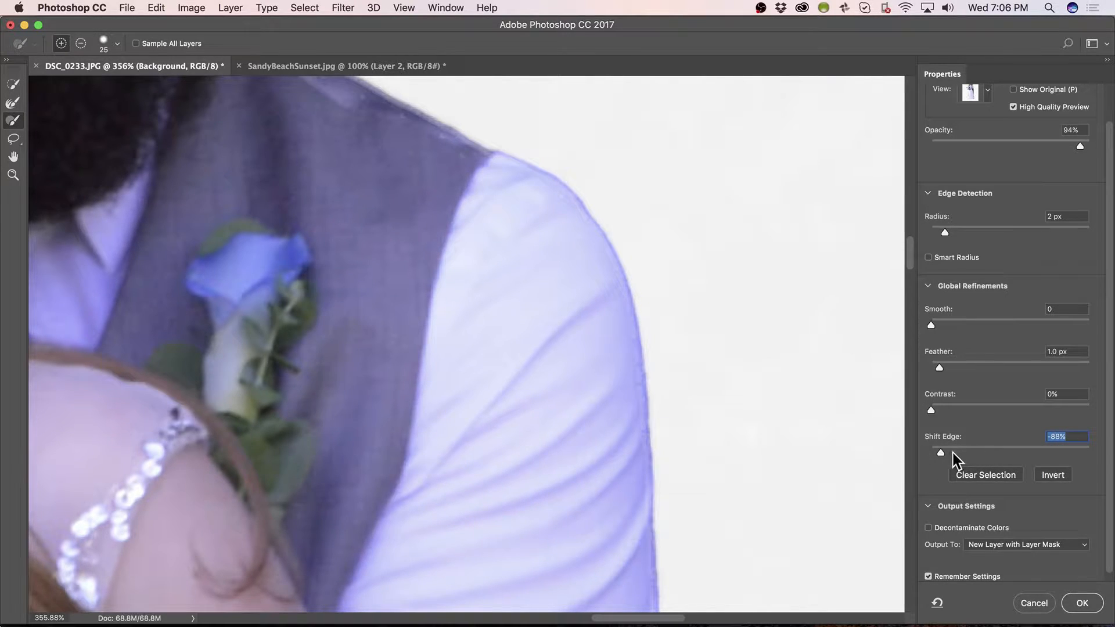
pyautogui.moveTo(942, 451); pyautogui.dragTo(985, 450)
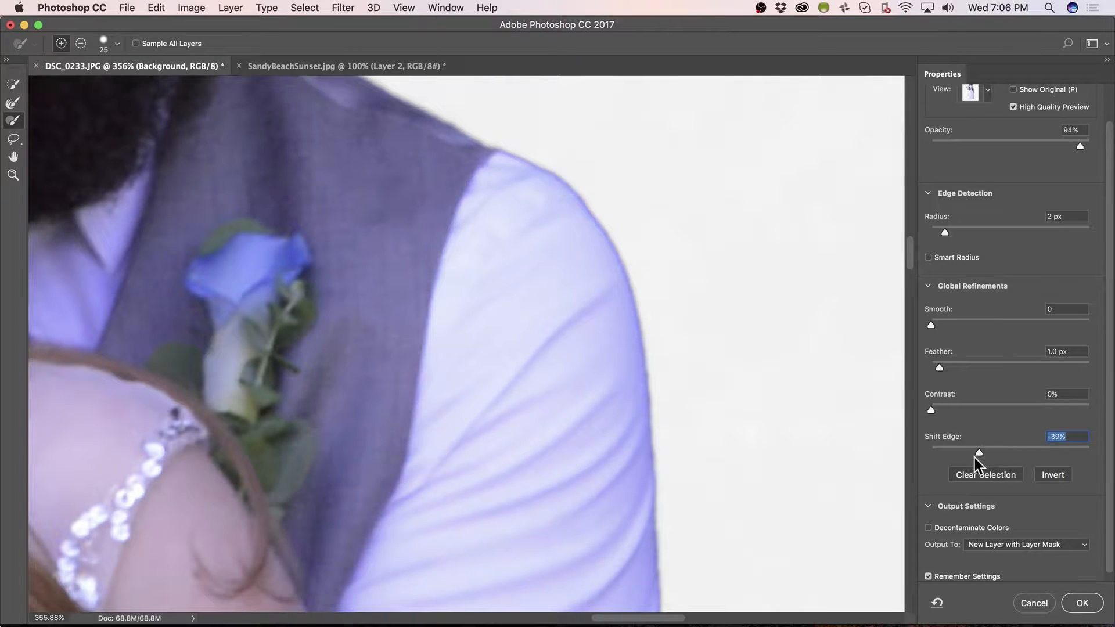
pyautogui.moveTo(939, 369); pyautogui.dragTo(946, 372)
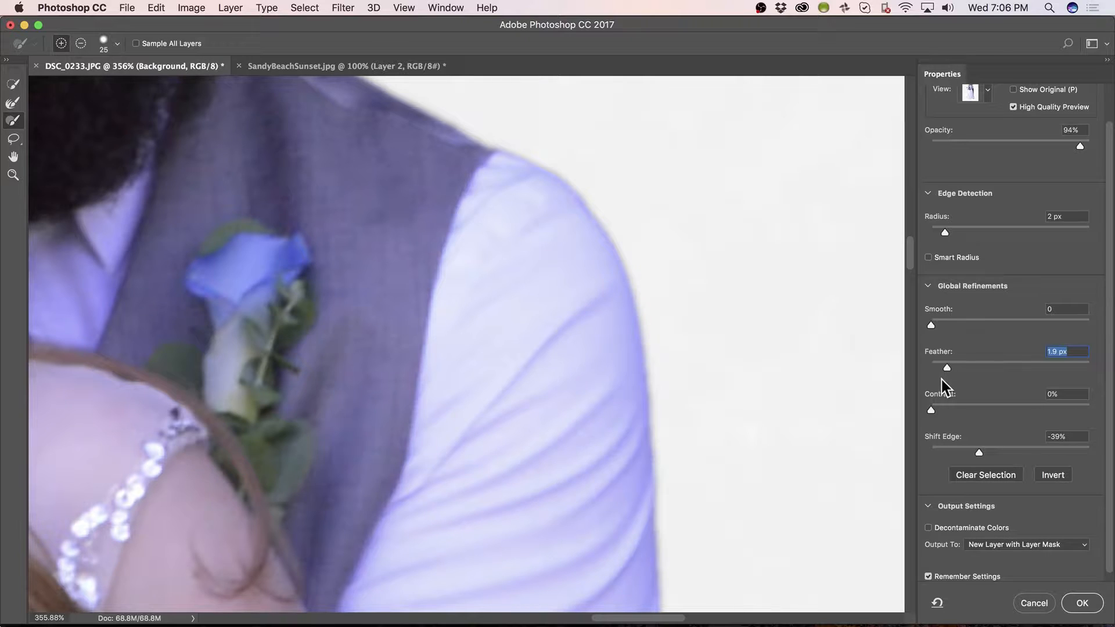
pyautogui.scroll(-10, 627, 272)
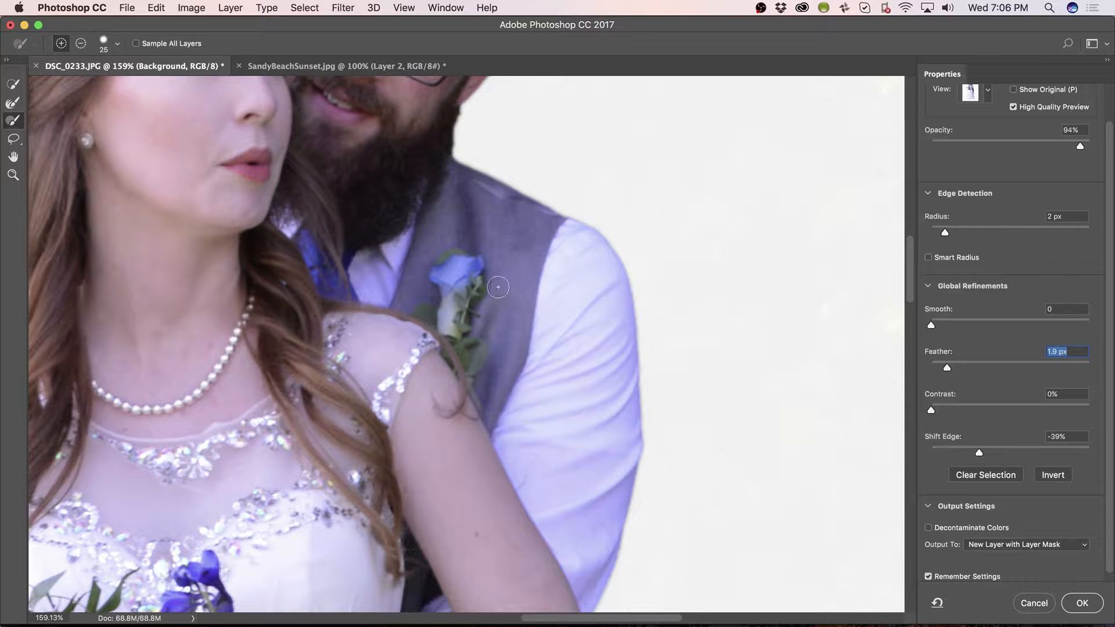
pyautogui.moveTo(531, 285); pyautogui.dragTo(600, 291)
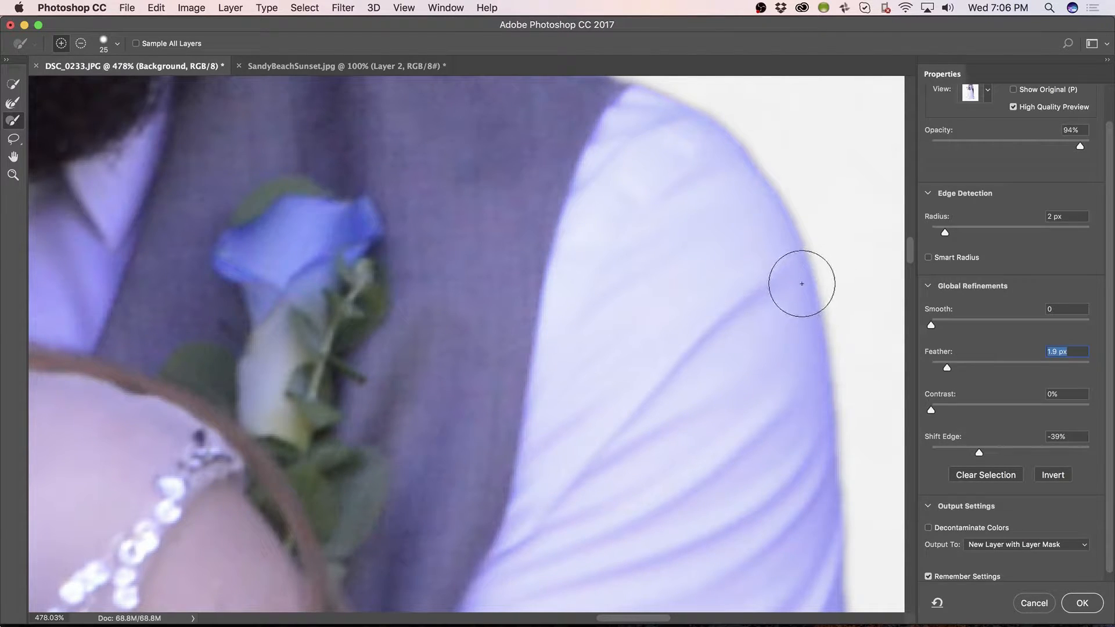
# Set Shift Edge to -31% and Feather to 1.4 px for the couple's selection edge
pyautogui.moveTo(980, 454)
pyautogui.mouseDown()
pyautogui.moveTo(1018, 454)
pyautogui.moveTo(986, 459)
pyautogui.mouseUp()
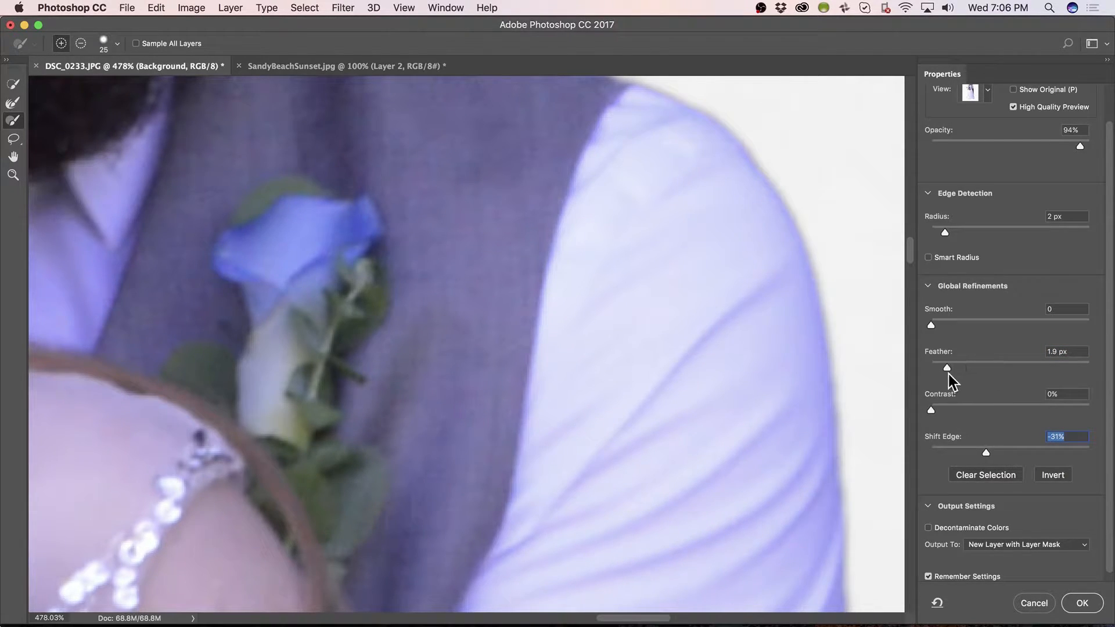
pyautogui.moveTo(946, 367); pyautogui.dragTo(924, 369)
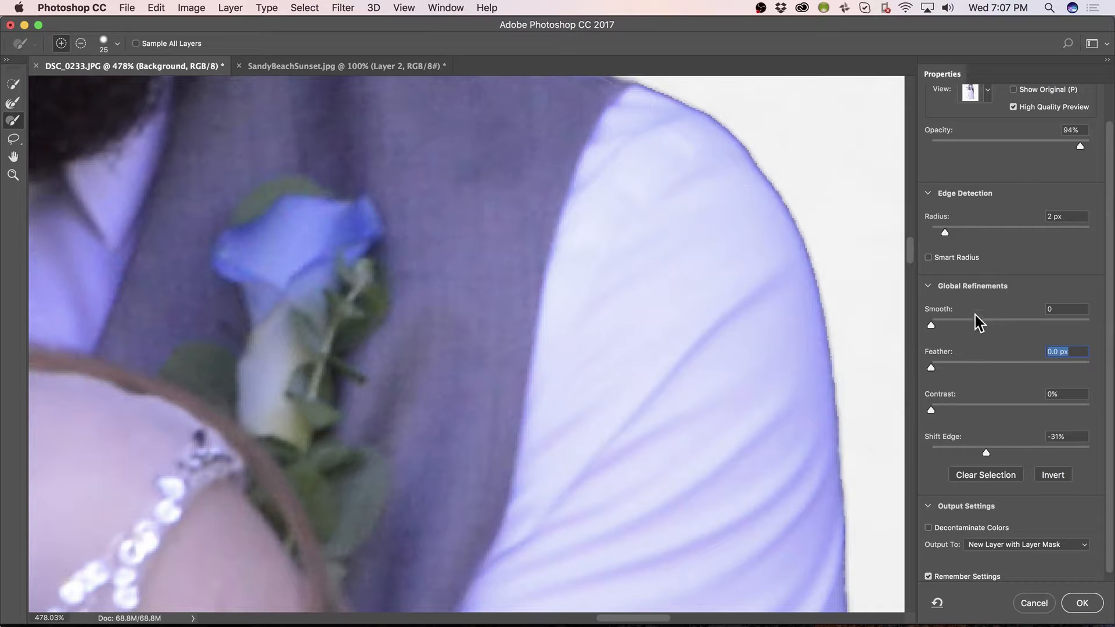
pyautogui.moveTo(929, 373); pyautogui.dragTo(941, 371)
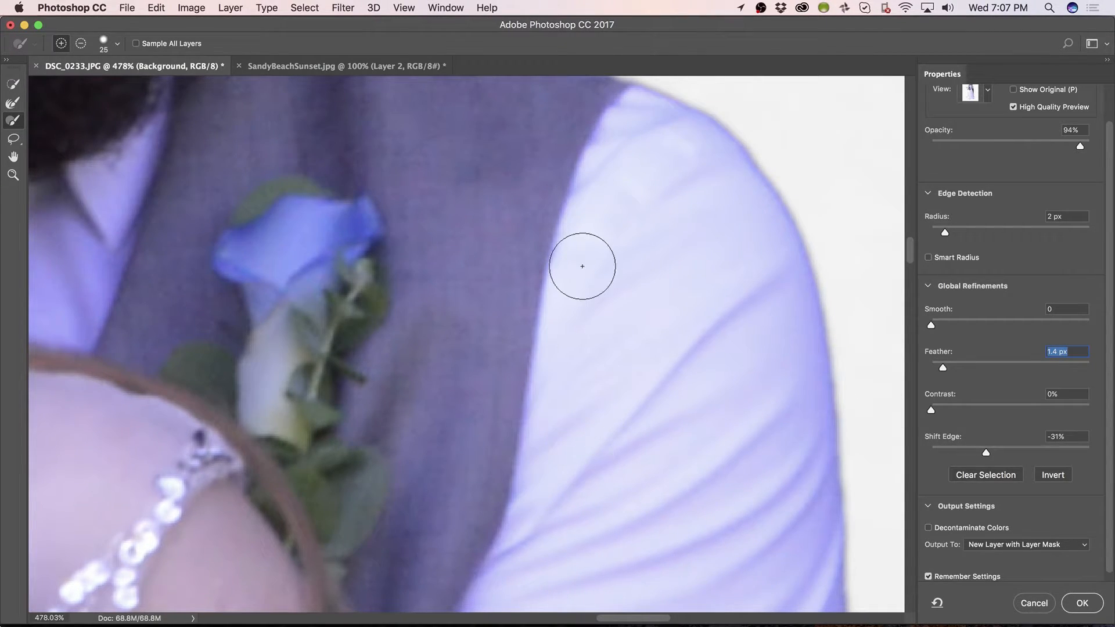
# Check the whole cut-out and output the refined selection to a new layer with layer mask
pyautogui.scroll(-10, 582, 266)
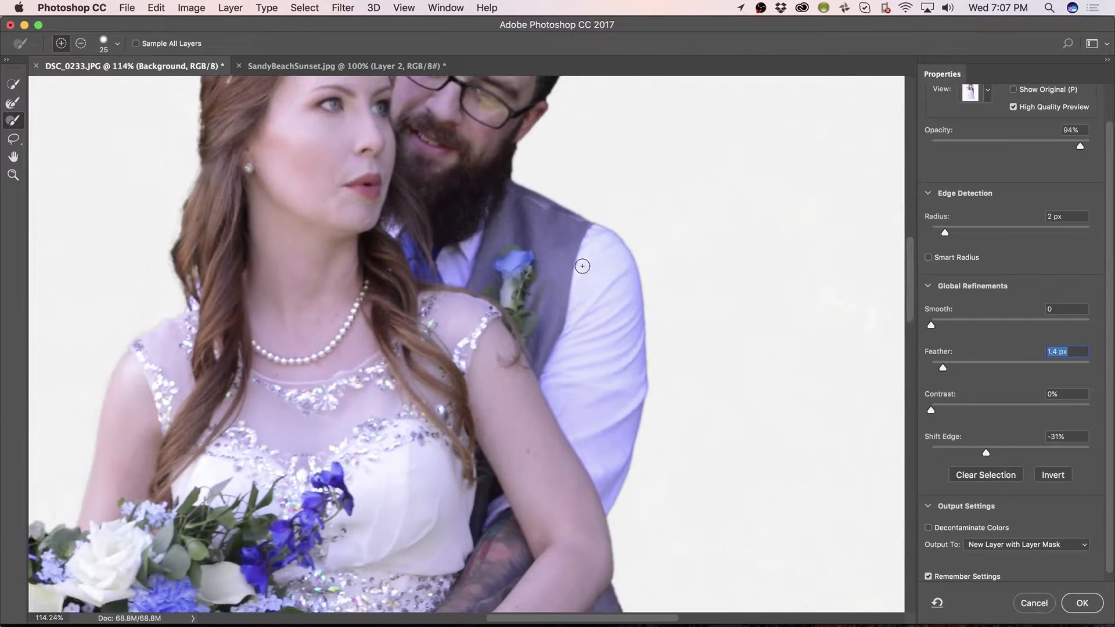
pyautogui.scroll(-6, 583, 266)
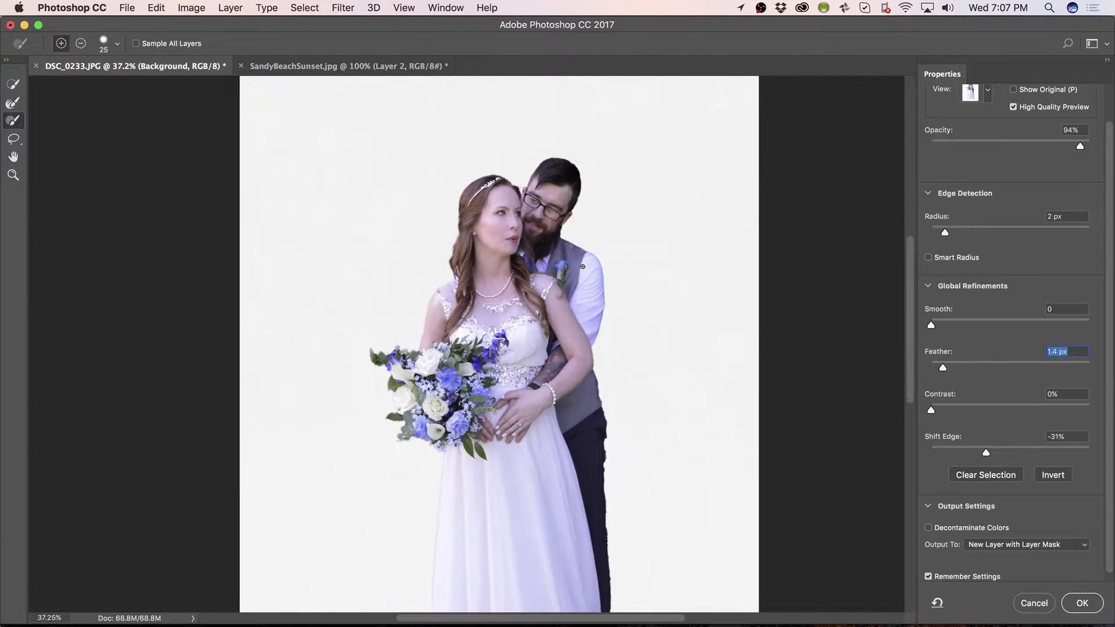
pyautogui.scroll(-2, 583, 266)
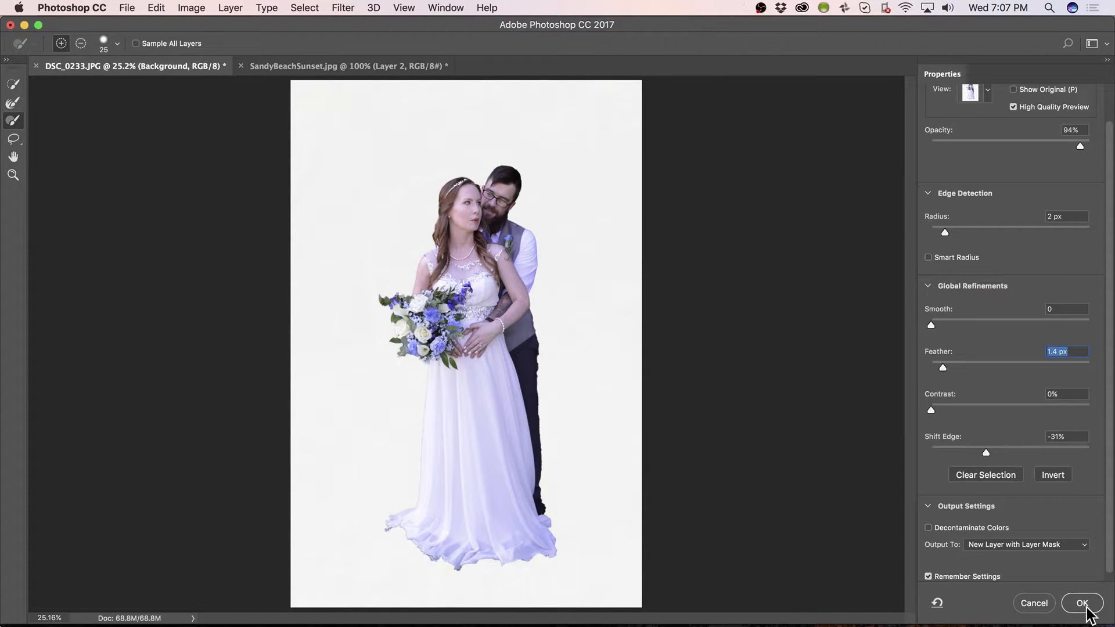
pyautogui.click(1083, 604)
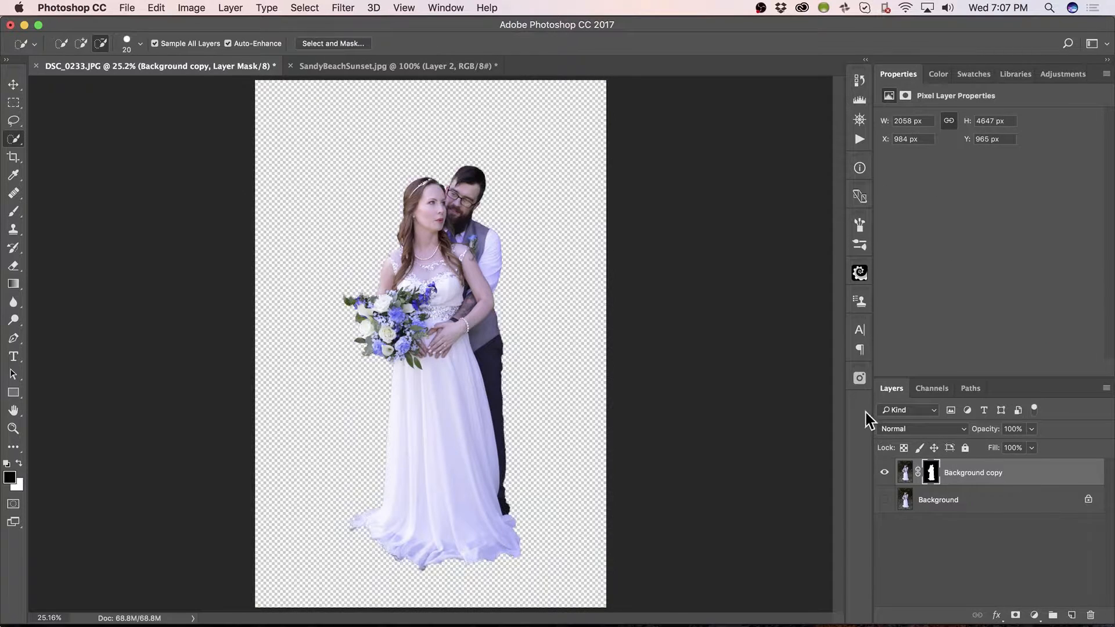
# Try placing the cut-out couple in the SandyBeachSunset.jpg document at its current size, and undo the placement
pyautogui.press('v')
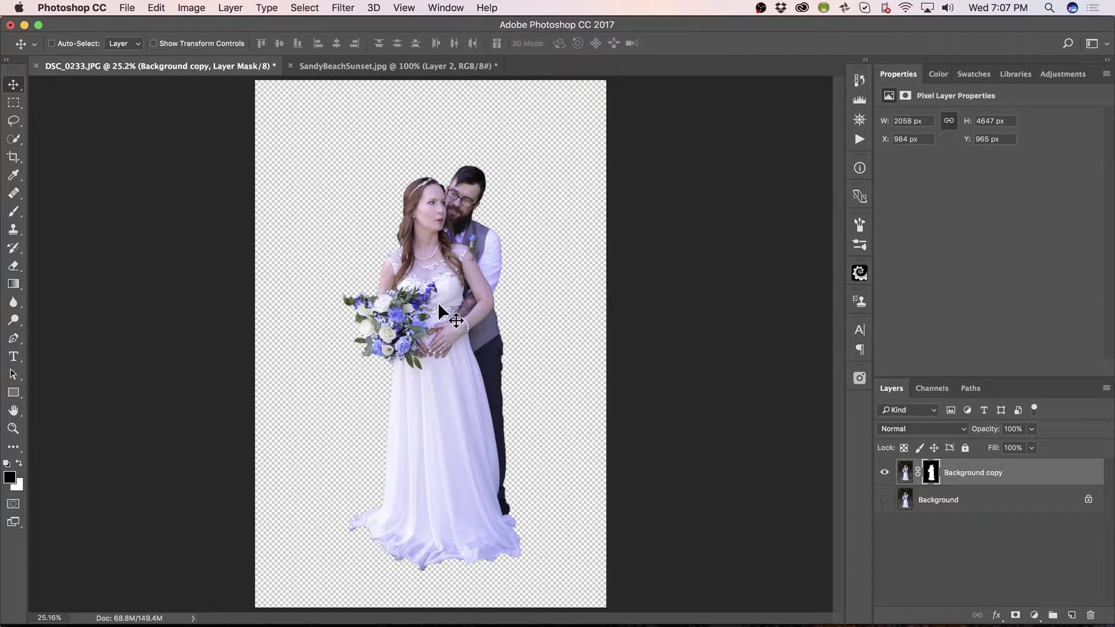
pyautogui.moveTo(440, 311); pyautogui.dragTo(375, 93)
pyautogui.moveTo(333, 360)
pyautogui.mouseDown()
pyautogui.moveTo(323, 367)
pyautogui.moveTo(345, 364)
pyautogui.mouseUp()
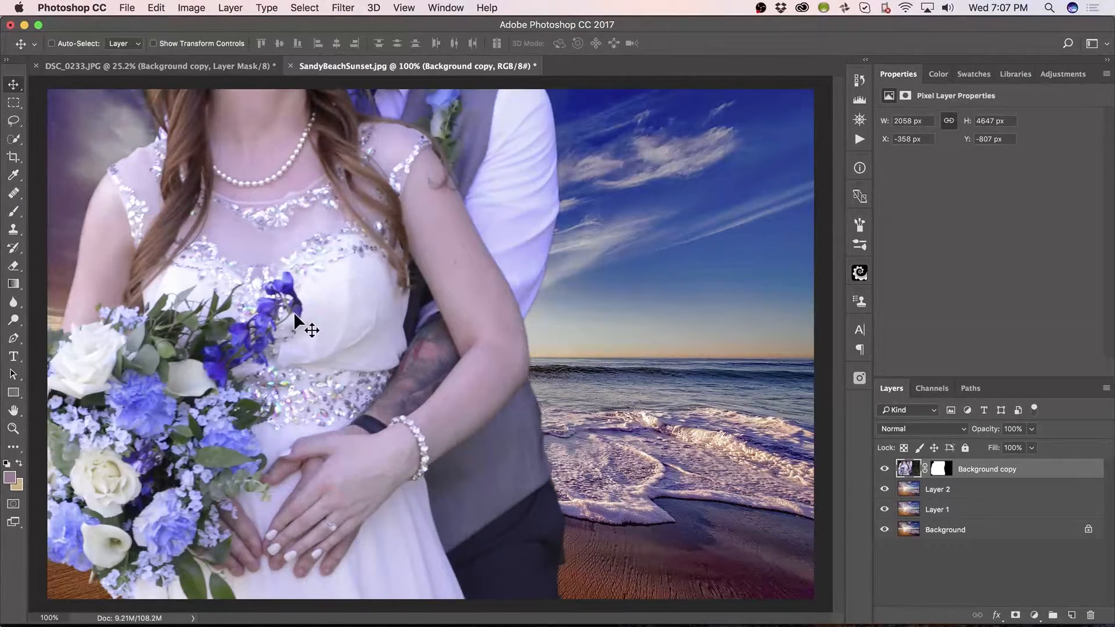
pyautogui.press('super+minus')
pyautogui.press('super+minus')
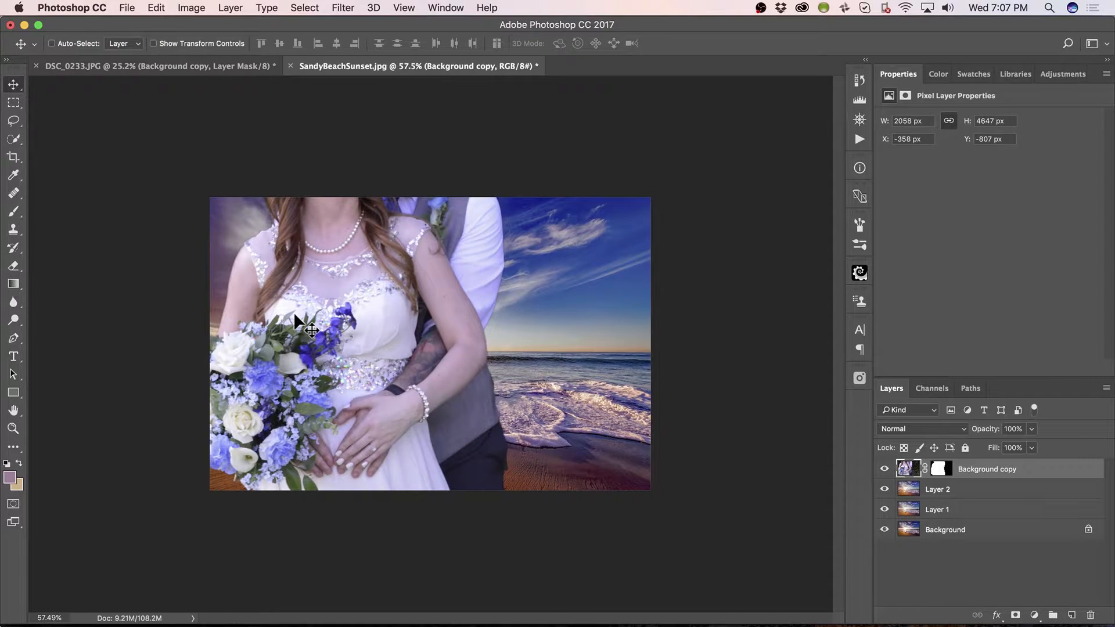
pyautogui.press('super+z')
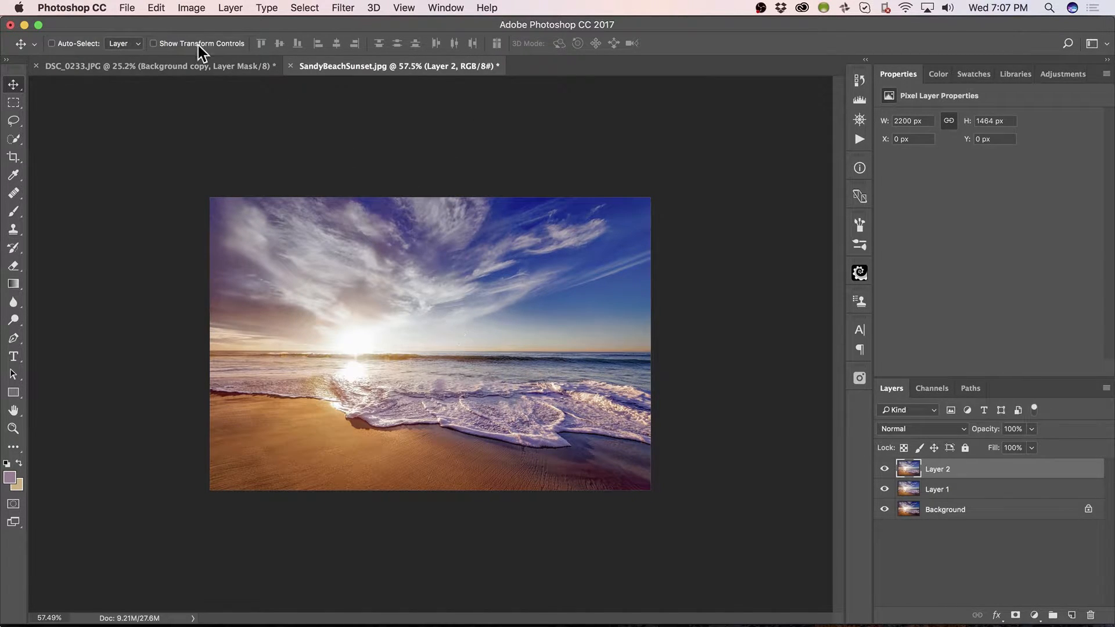
# Turn on resampling for the beach image's size and set its resolution to 300 pixels/inch
pyautogui.click(192, 8)
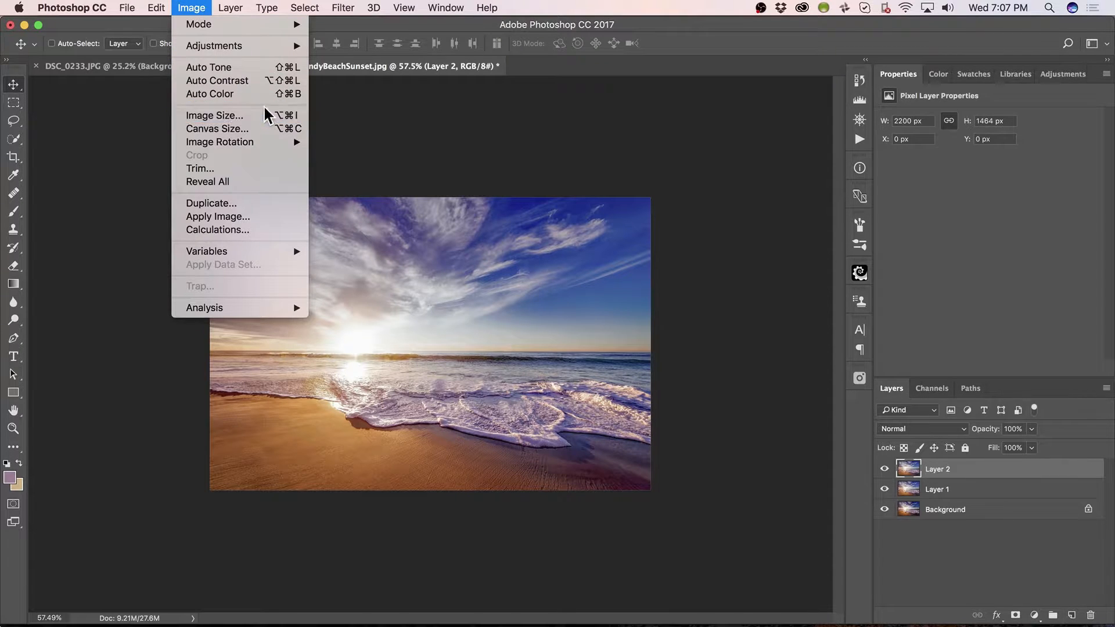
pyautogui.press('Escape')
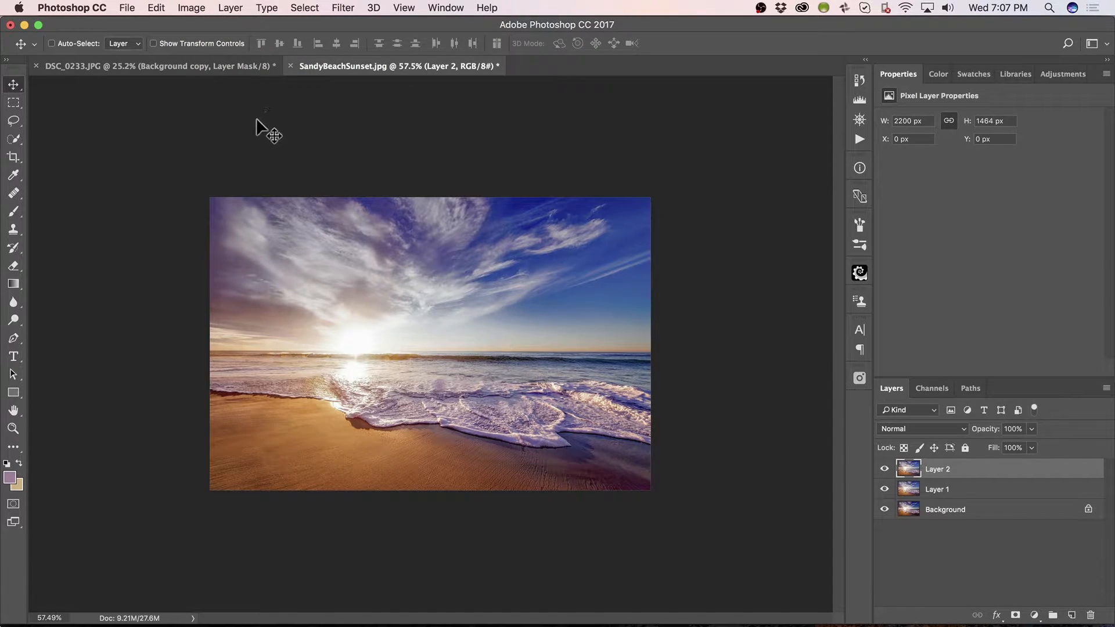
pyautogui.click(192, 11)
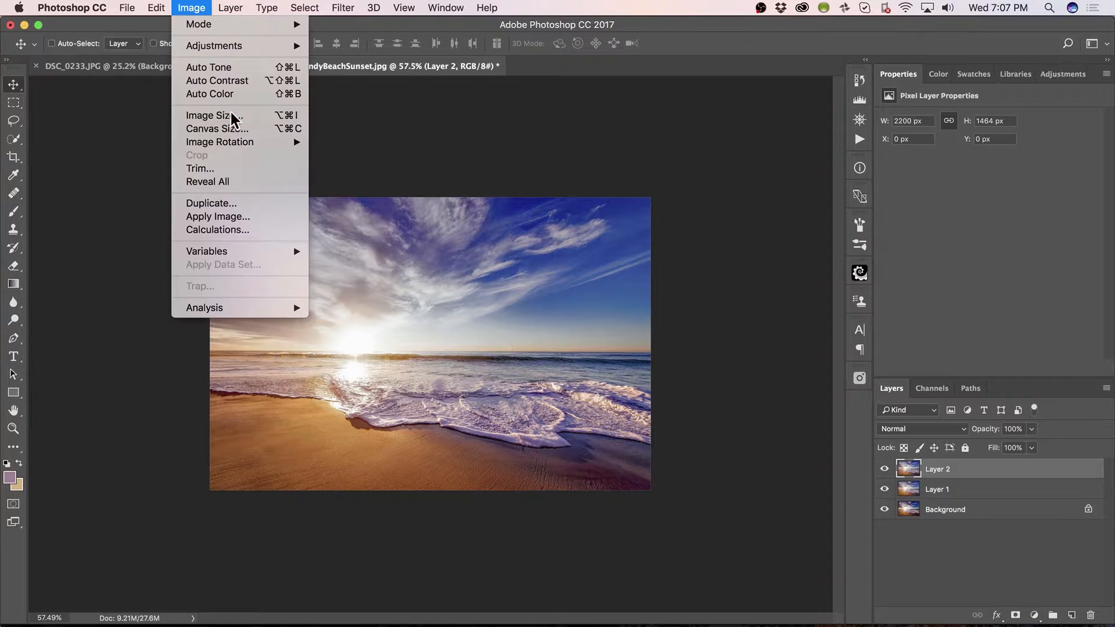
pyautogui.click(243, 115)
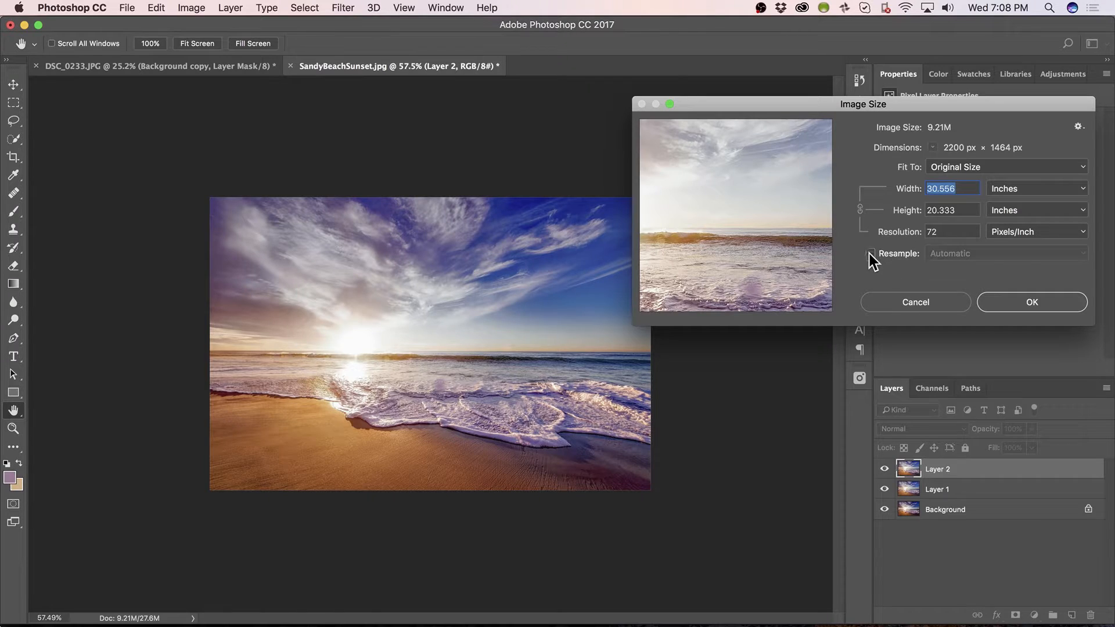
pyautogui.click(870, 253)
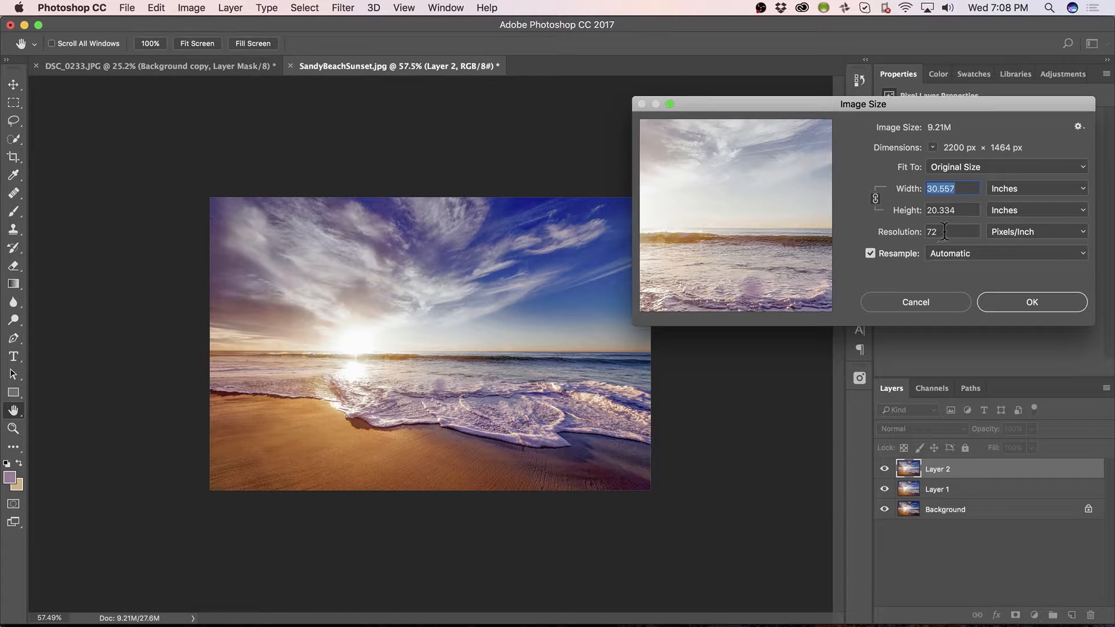
pyautogui.doubleClick(936, 232)
pyautogui.write('300')
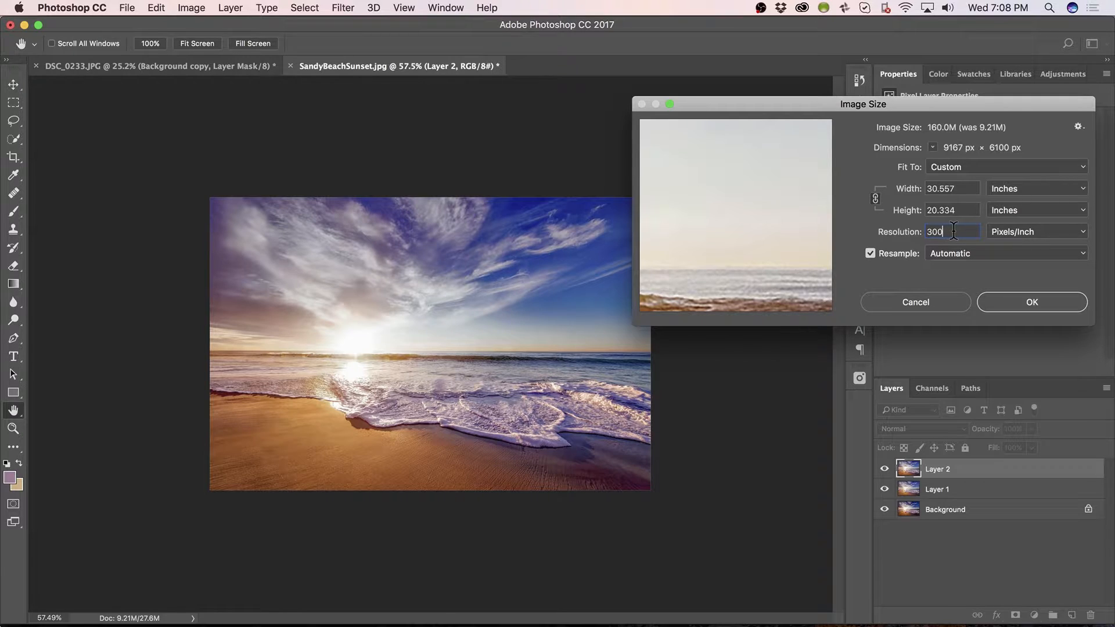
# Try a 14-inch width for the beach image, settle on 18 inches, and apply the resize
pyautogui.doubleClick(941, 189)
pyautogui.write('14')
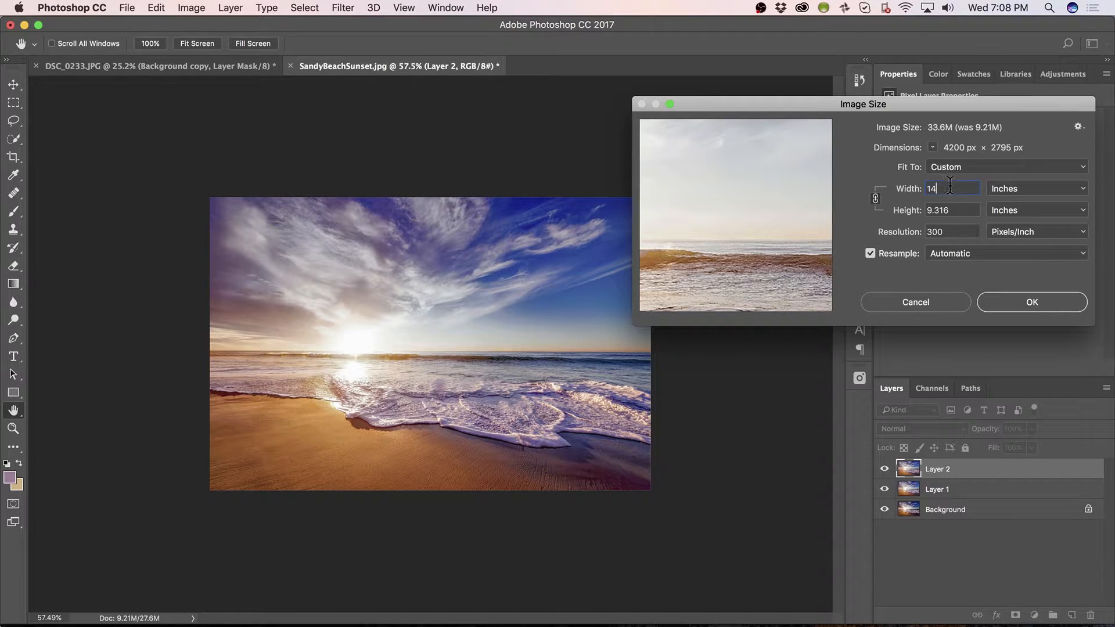
pyautogui.moveTo(948, 189); pyautogui.dragTo(916, 194)
pyautogui.write('18')
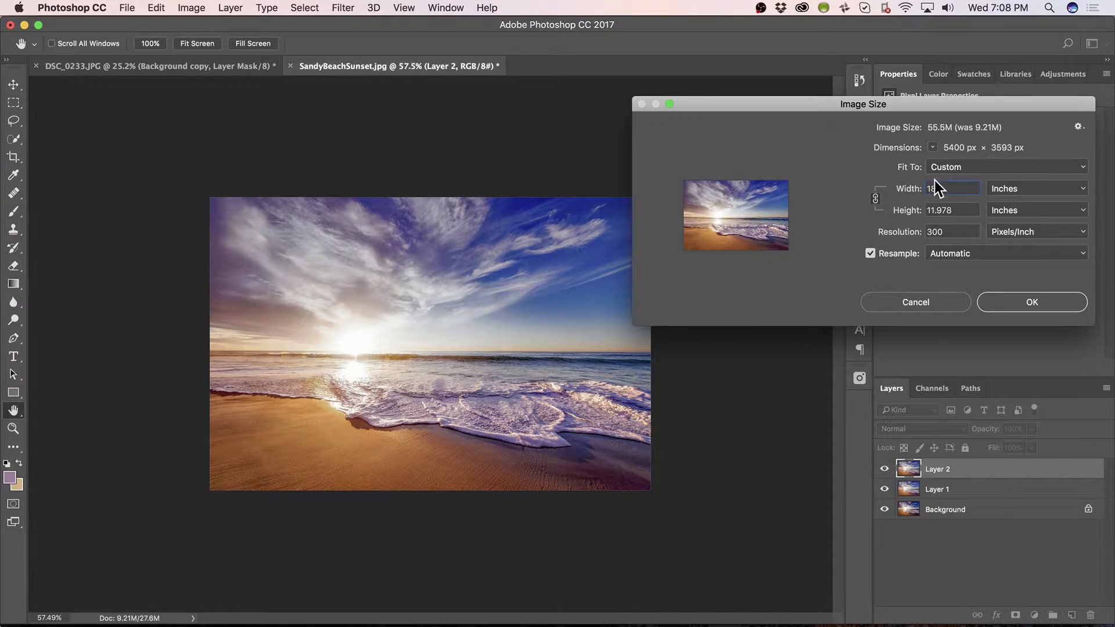
pyautogui.moveTo(944, 189); pyautogui.dragTo(921, 190)
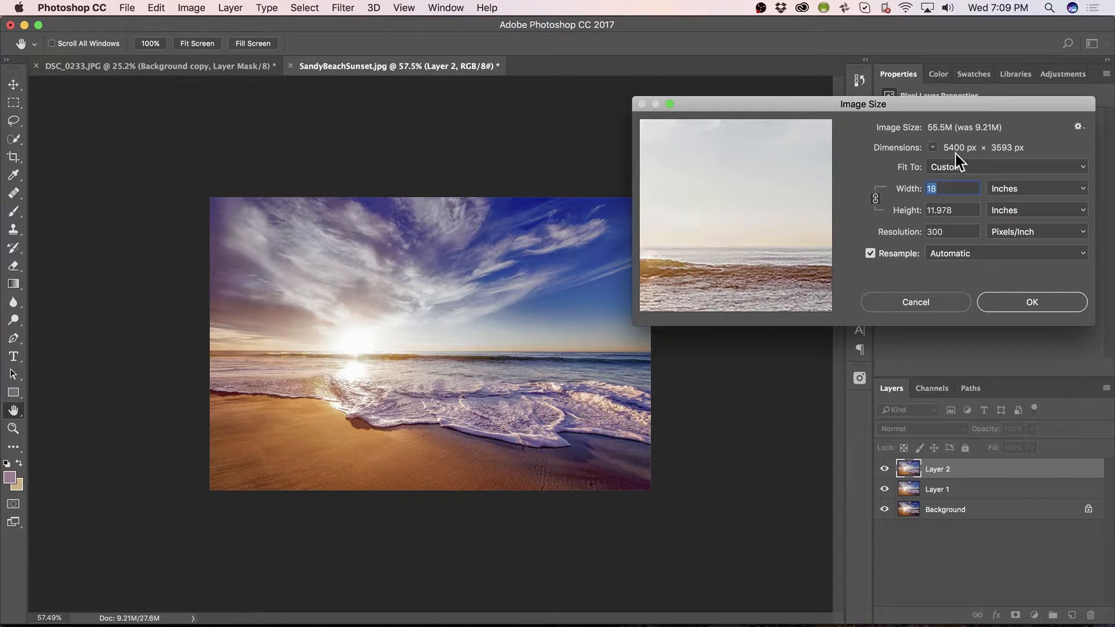
pyautogui.click(1033, 302)
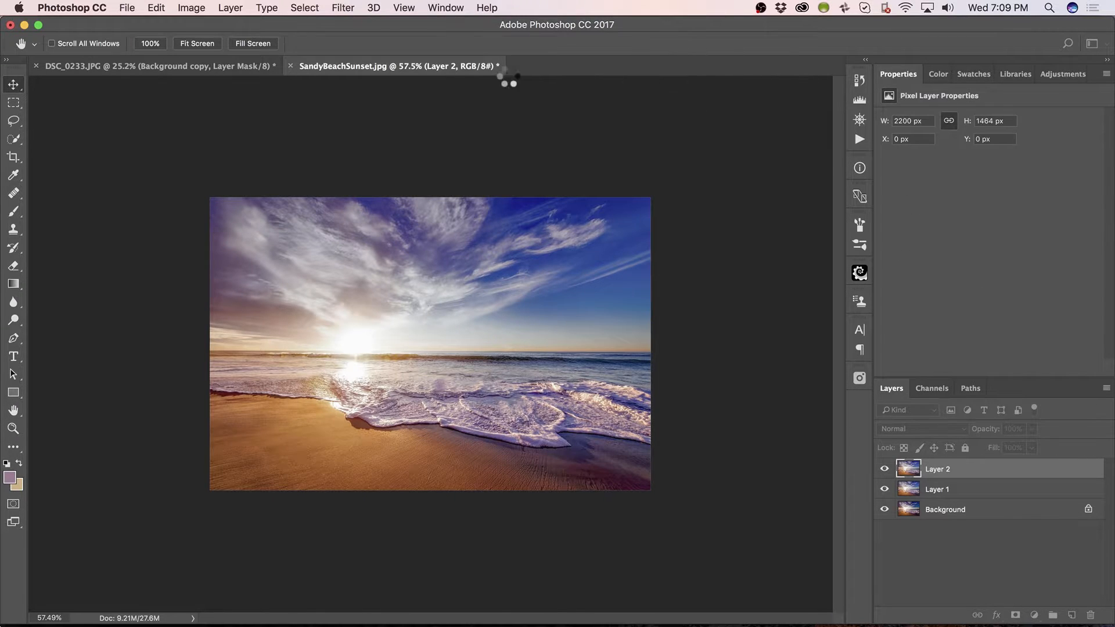
# Copy the cut-out couple layer from DSC_0233.JPG into SandyBeachSunset.jpg and position it left of centre over the beach
pyautogui.press('v')
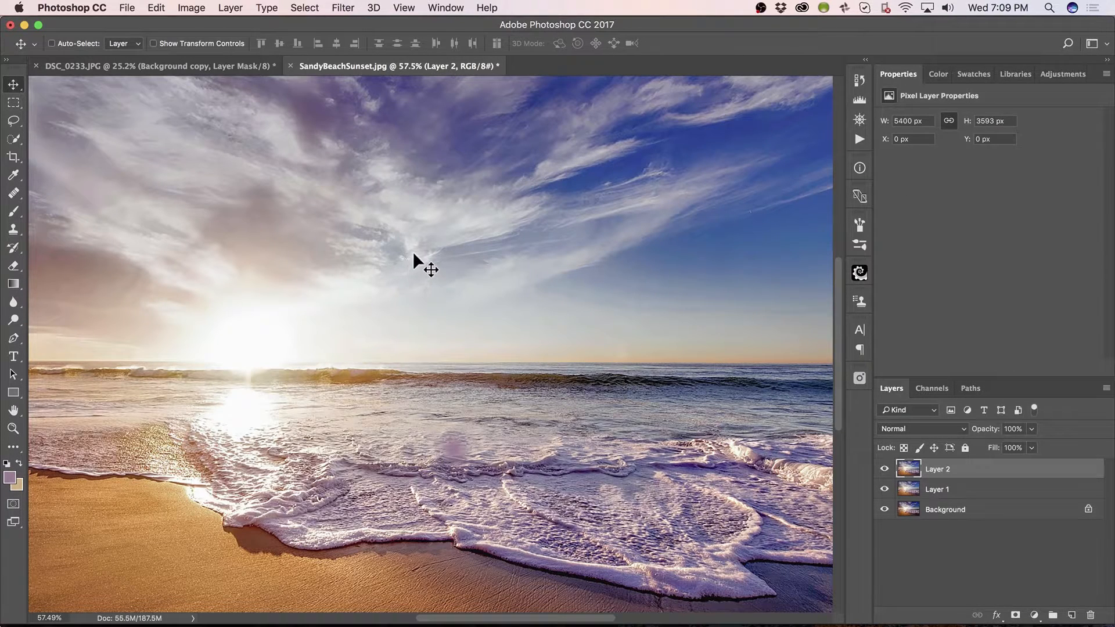
pyautogui.press('super')
pyautogui.press('super+minus')
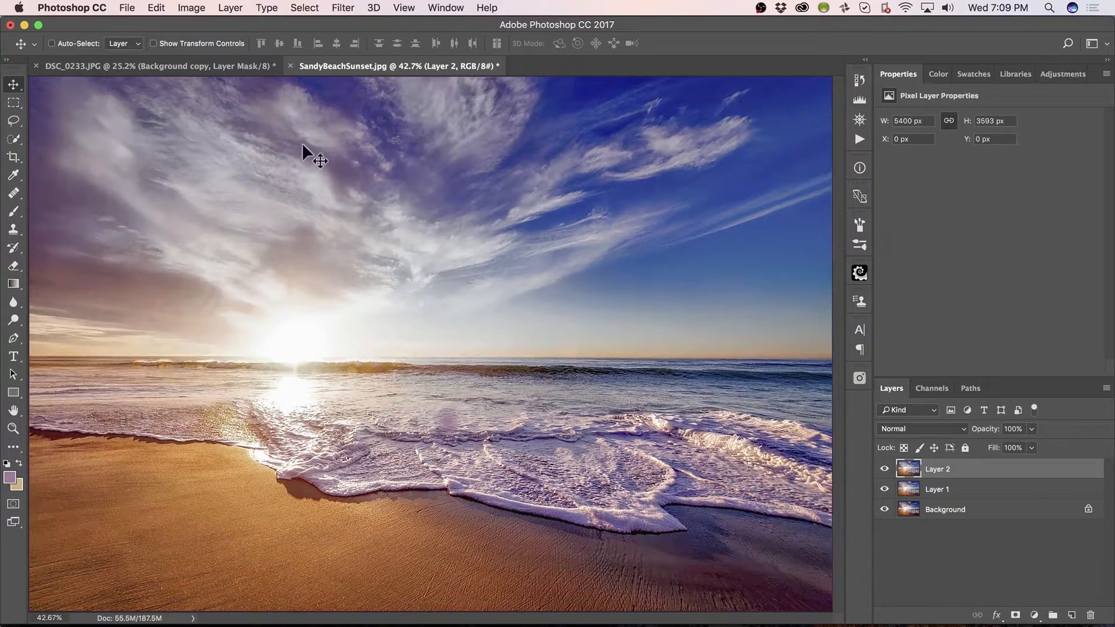
pyautogui.click(243, 67)
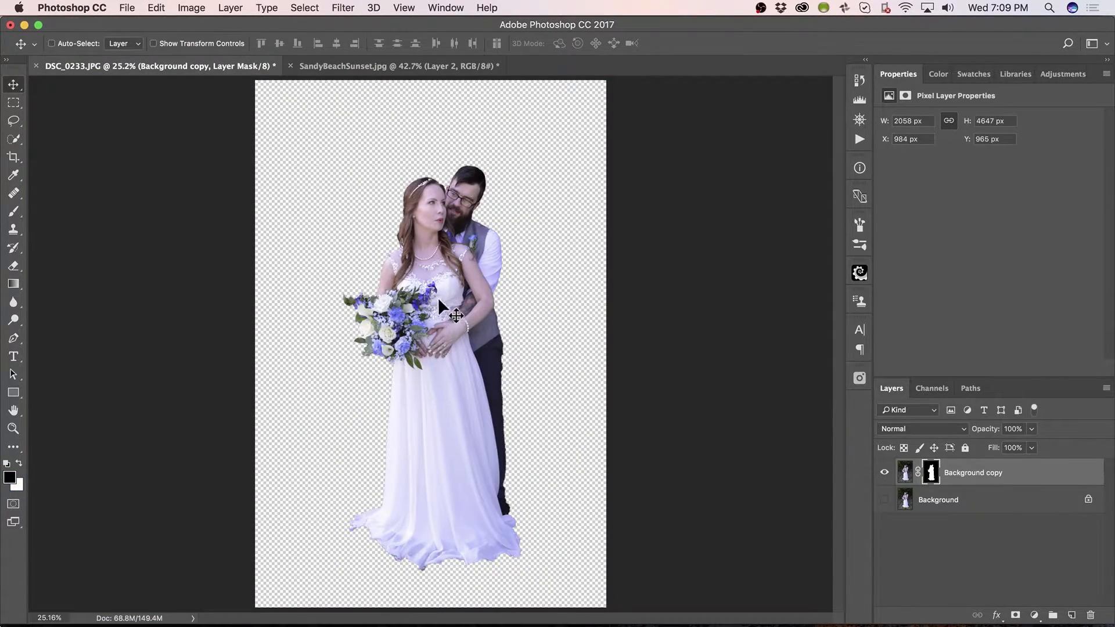
pyautogui.moveTo(445, 297); pyautogui.dragTo(424, 93)
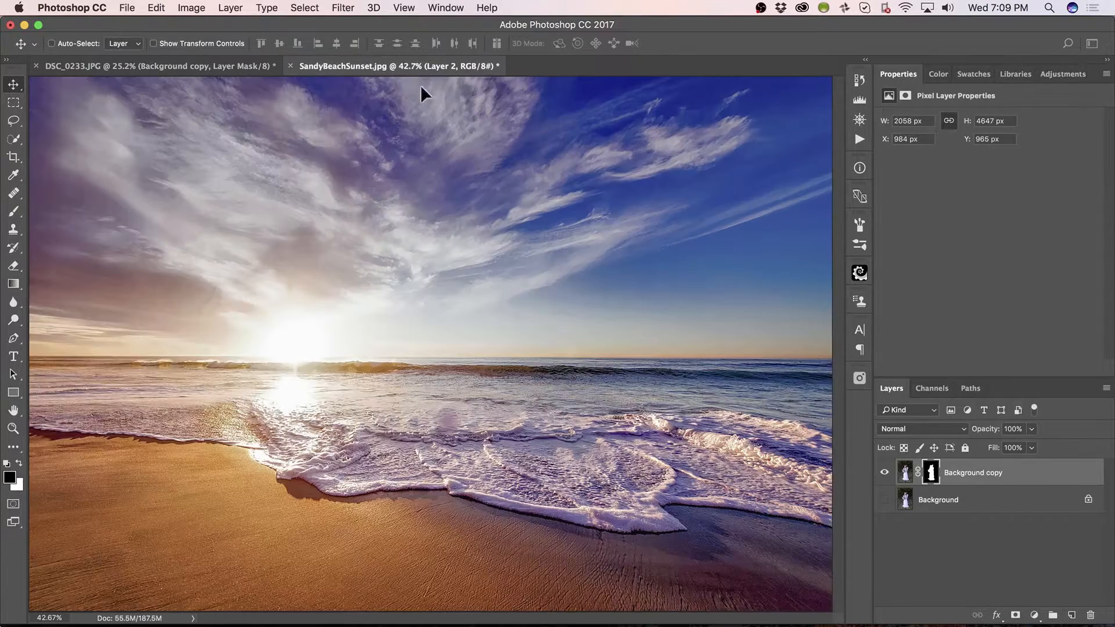
pyautogui.moveTo(396, 363); pyautogui.dragTo(357, 439)
pyautogui.moveTo(347, 510); pyautogui.dragTo(414, 454)
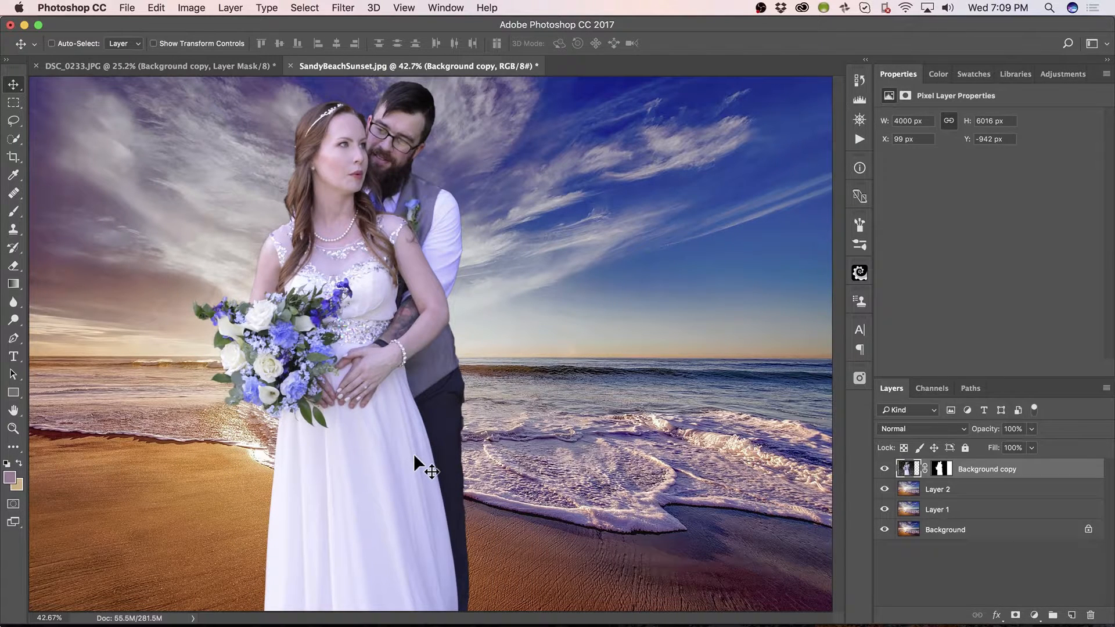
# Convert the couple's layer to a smart object for Smart Filters
pyautogui.scroll(-5, 414, 454)
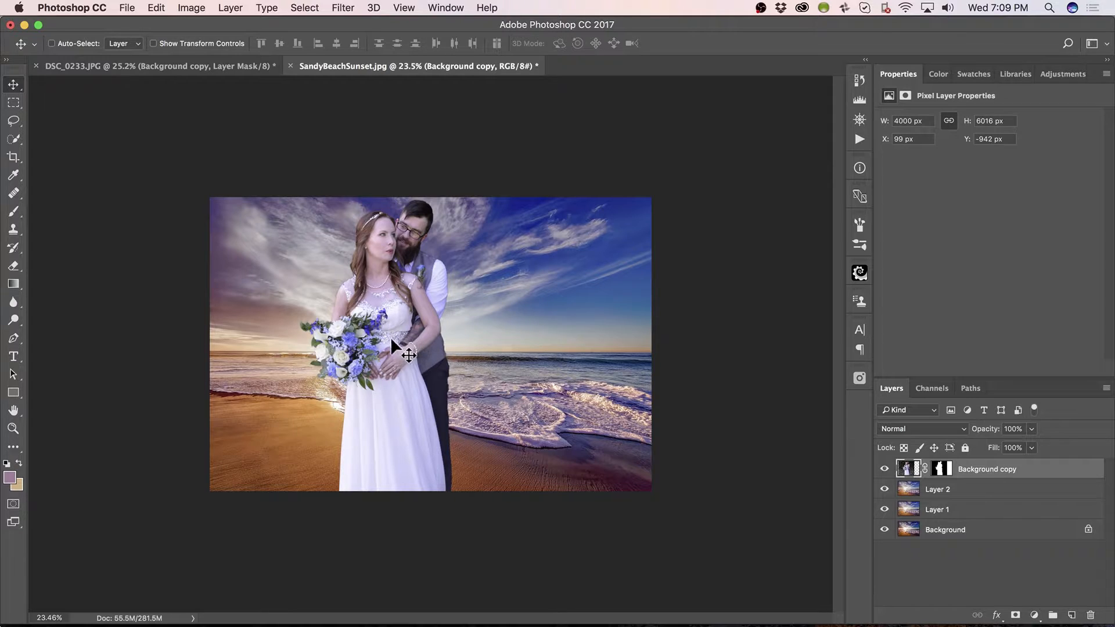
pyautogui.press('super+t')
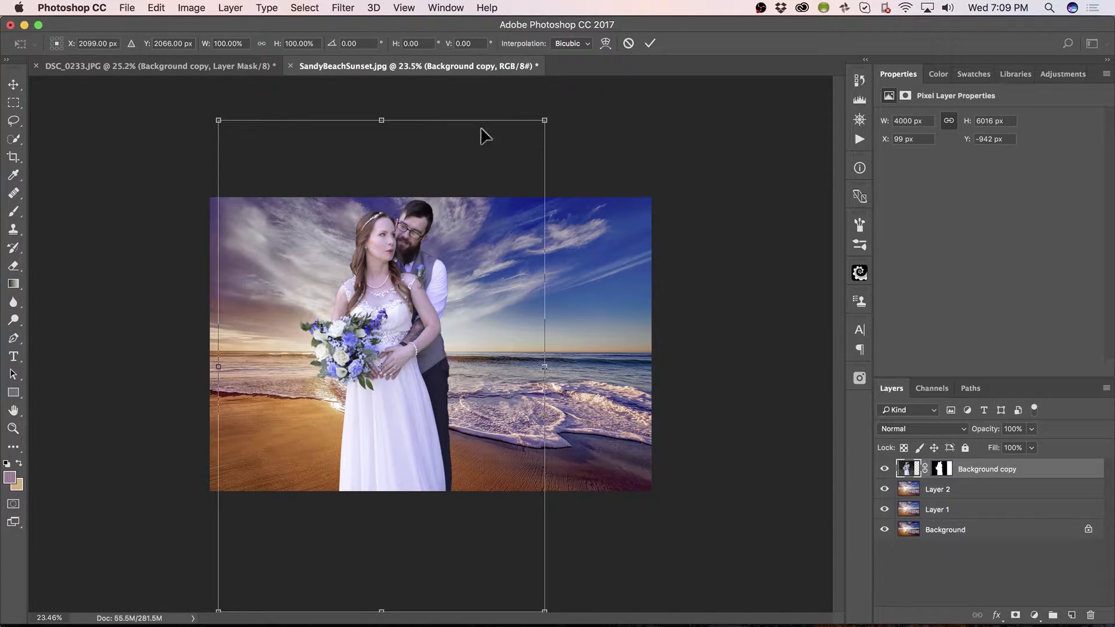
pyautogui.press('Return')
pyautogui.click(341, 8)
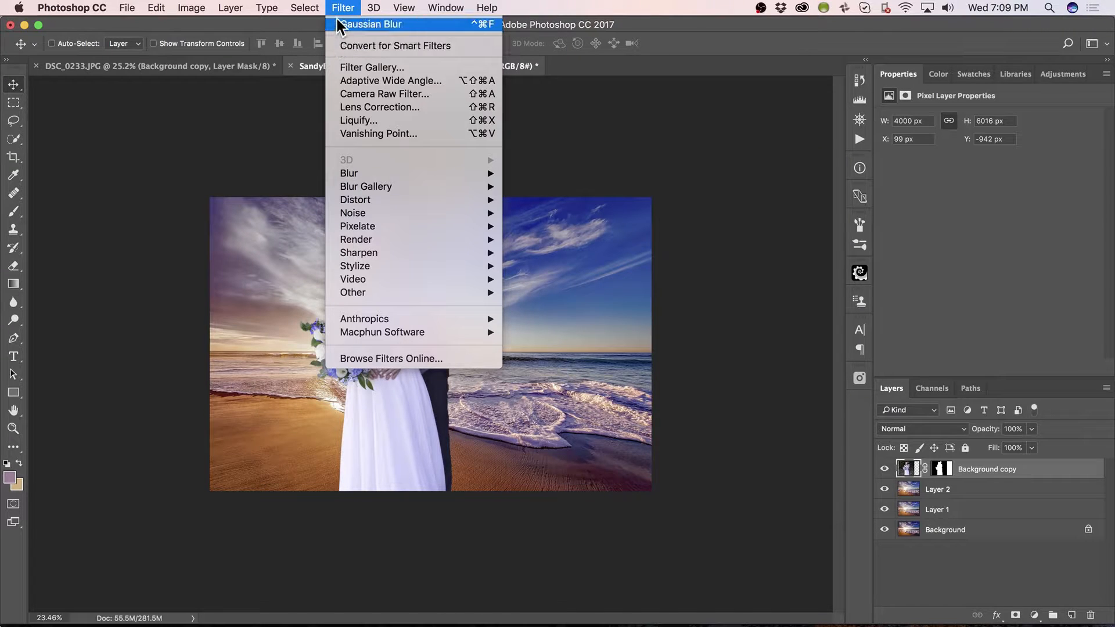
pyautogui.click(406, 44)
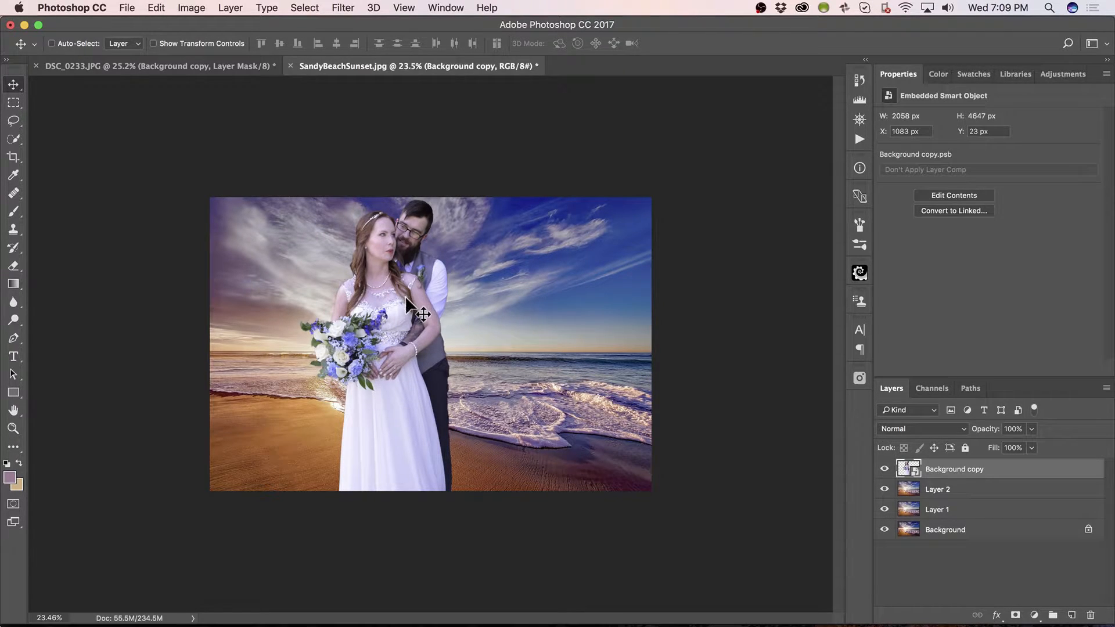
# Scale the couple proportionally to about 51% and stand them on the sand in the left part of the beach scene
pyautogui.hotkey('ctrl', 't')
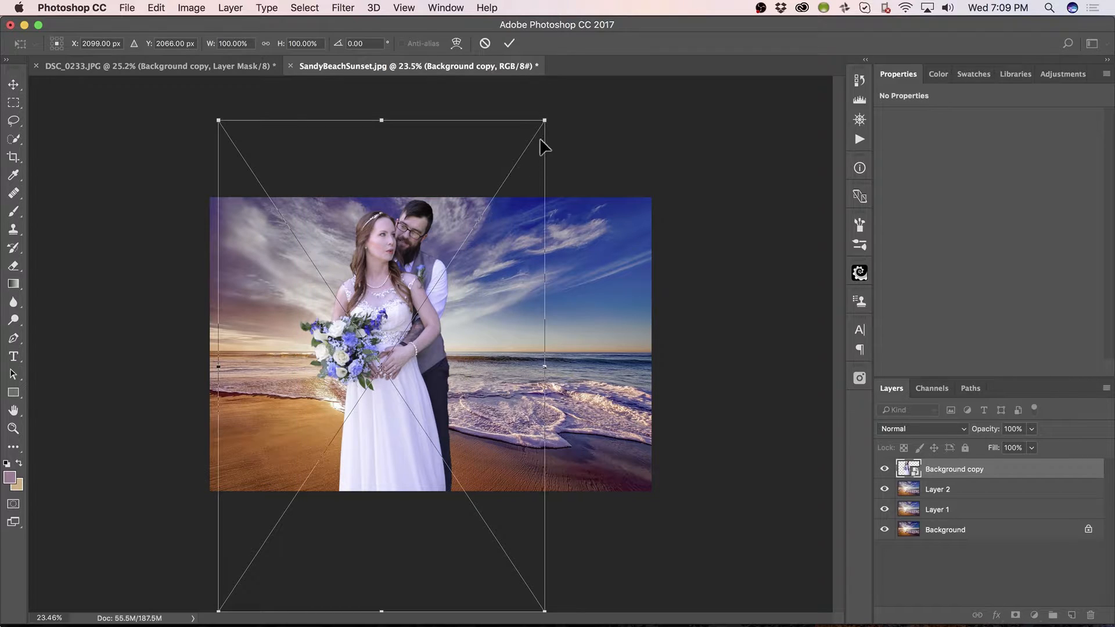
pyautogui.moveTo(544, 121); pyautogui.dragTo(417, 256)
pyautogui.moveTo(347, 434); pyautogui.dragTo(370, 344)
pyautogui.moveTo(460, 175); pyautogui.dragTo(408, 241)
pyautogui.moveTo(344, 401); pyautogui.dragTo(375, 382)
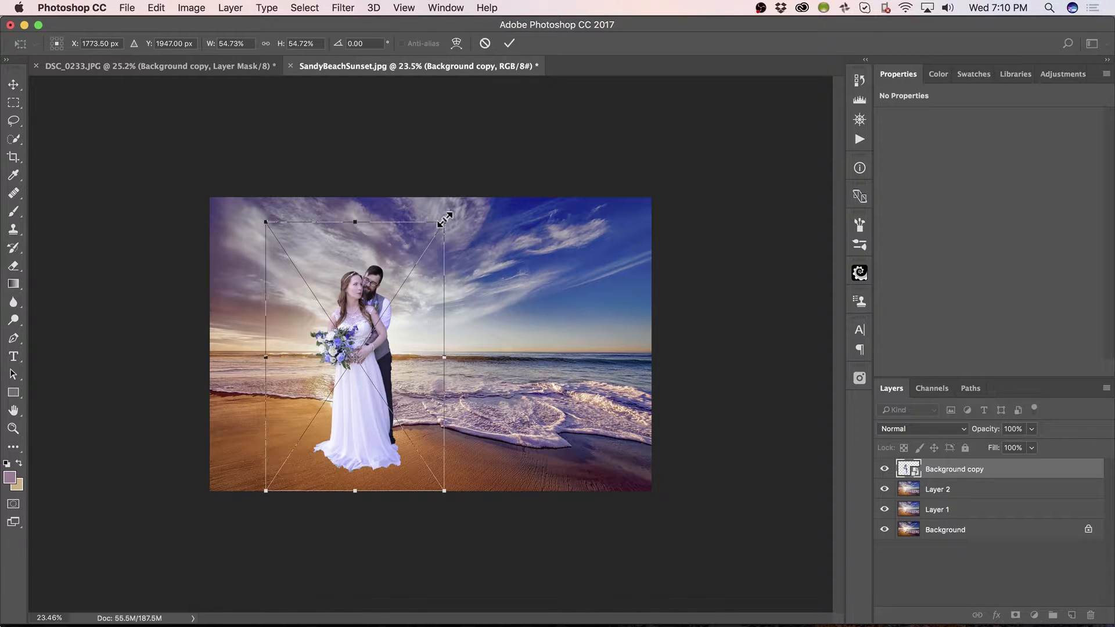
pyautogui.moveTo(445, 220); pyautogui.dragTo(434, 240)
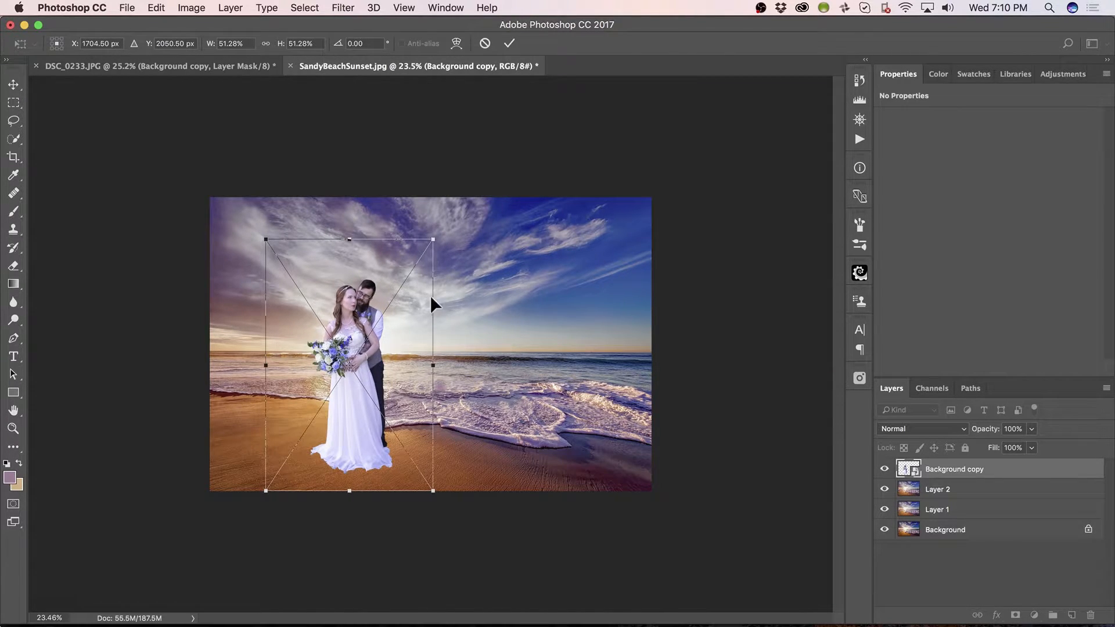
pyautogui.press('Return')
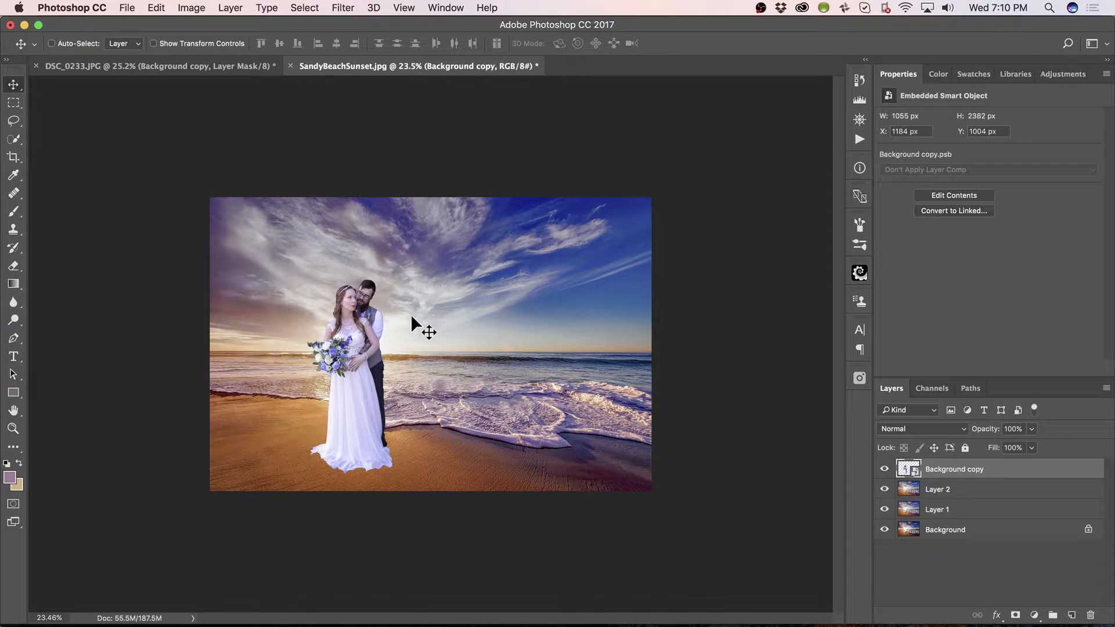
# Examine the couple's placement on the beach and the shadows and highlights along the wave edge up close
pyautogui.press('z')
pyautogui.moveTo(363, 377); pyautogui.dragTo(391, 375)
pyautogui.press('v')
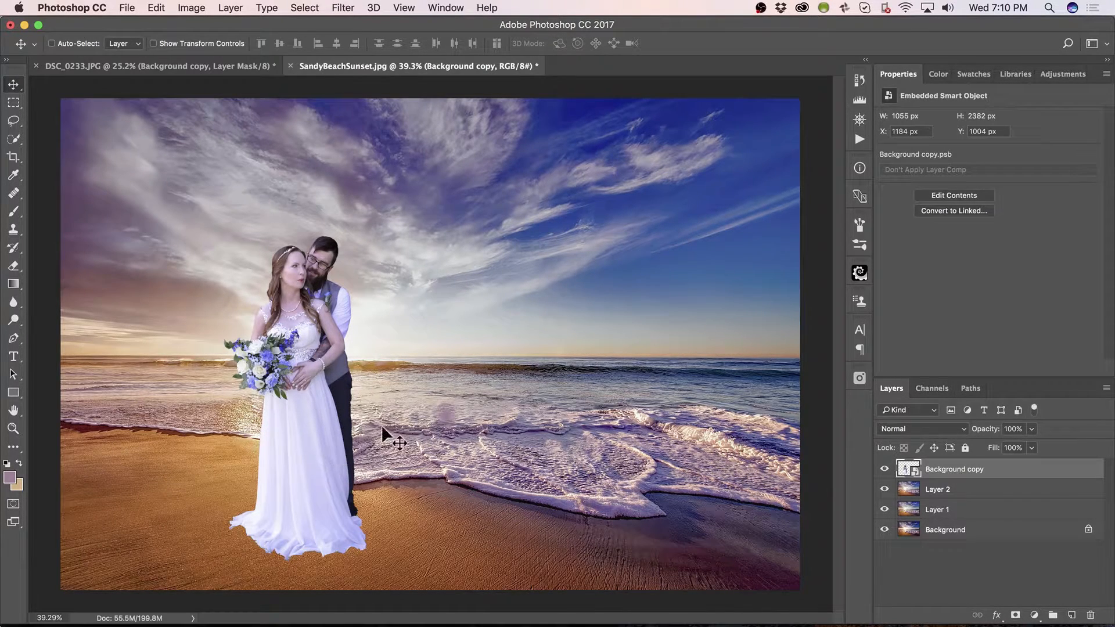
pyautogui.scroll(-3, 381, 425)
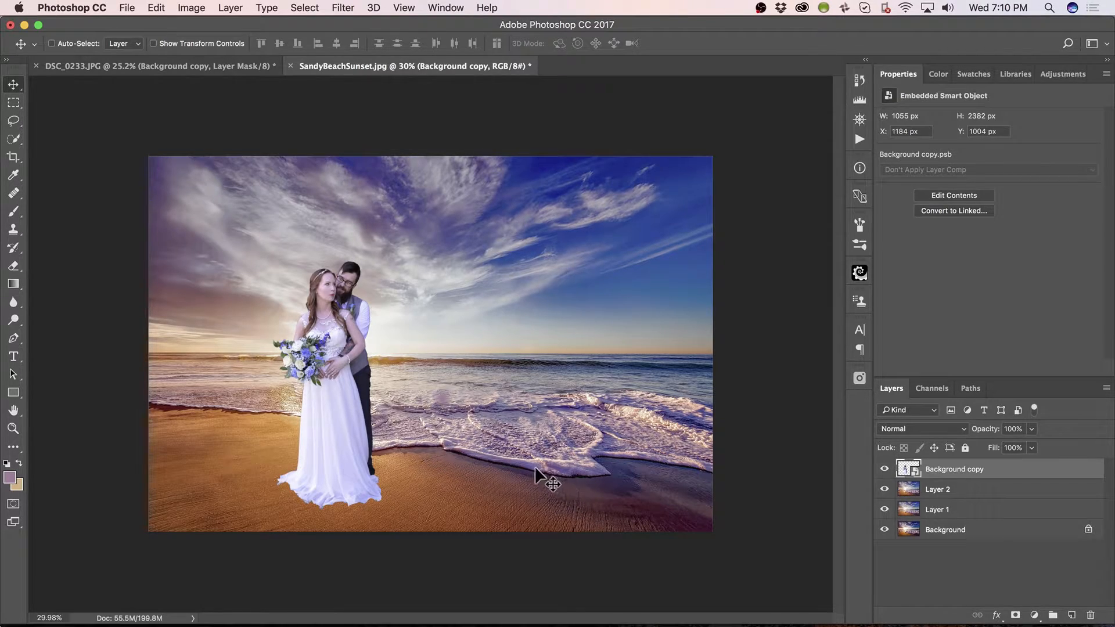
pyautogui.press('z')
pyautogui.moveTo(538, 466); pyautogui.dragTo(645, 460)
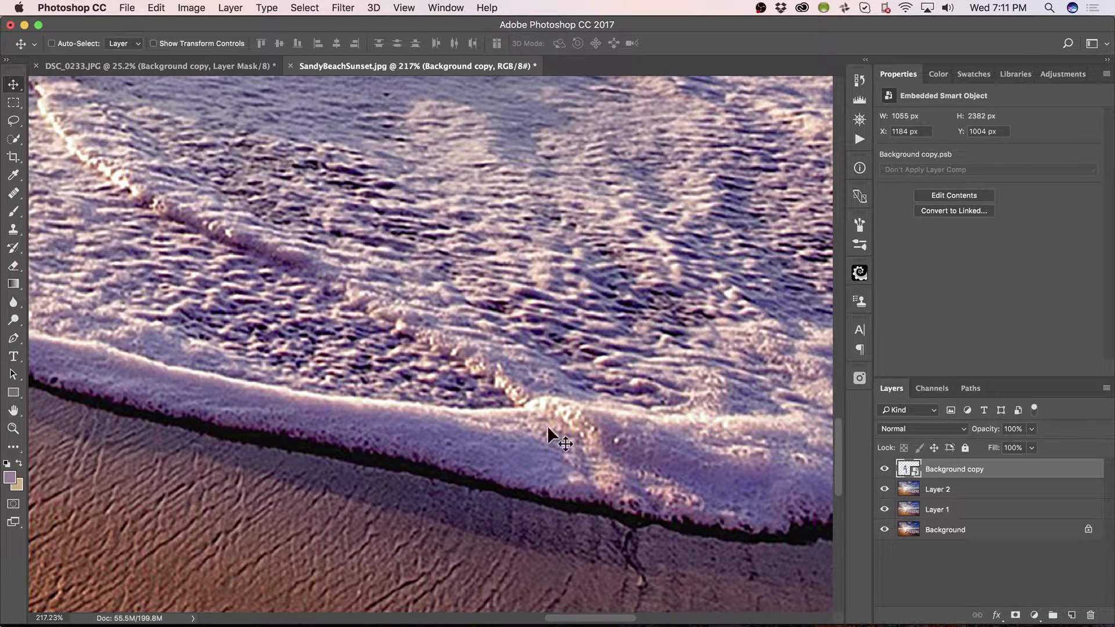
pyautogui.press('super+0')
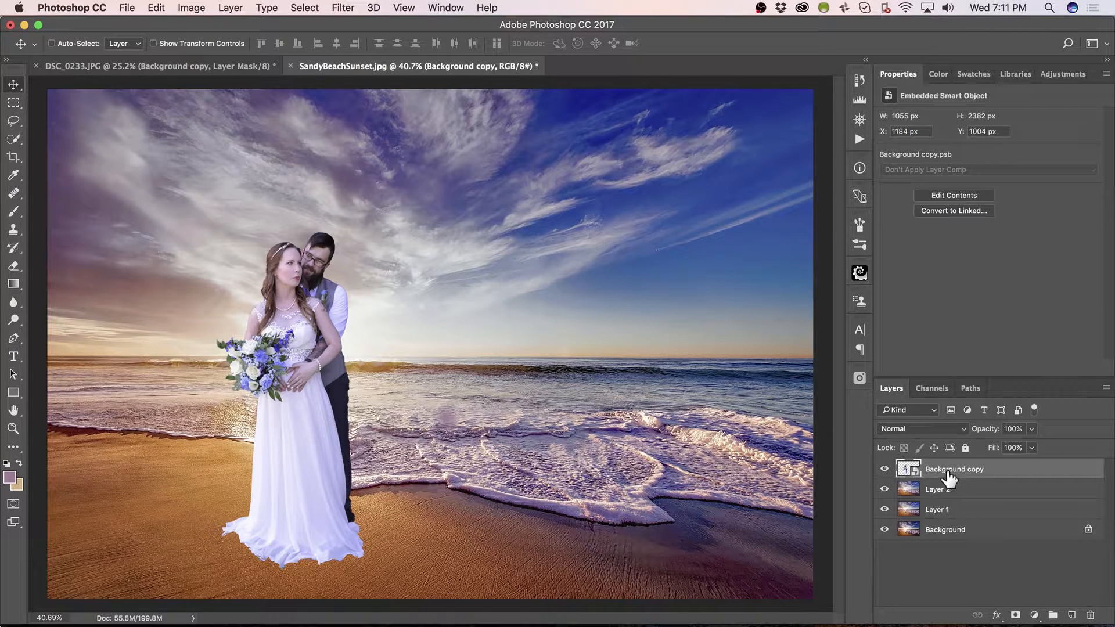
# Add a Threshold adjustment layer above the couple and test levels 1 and 248 to locate the darkest and brightest areas
pyautogui.click(859, 139)
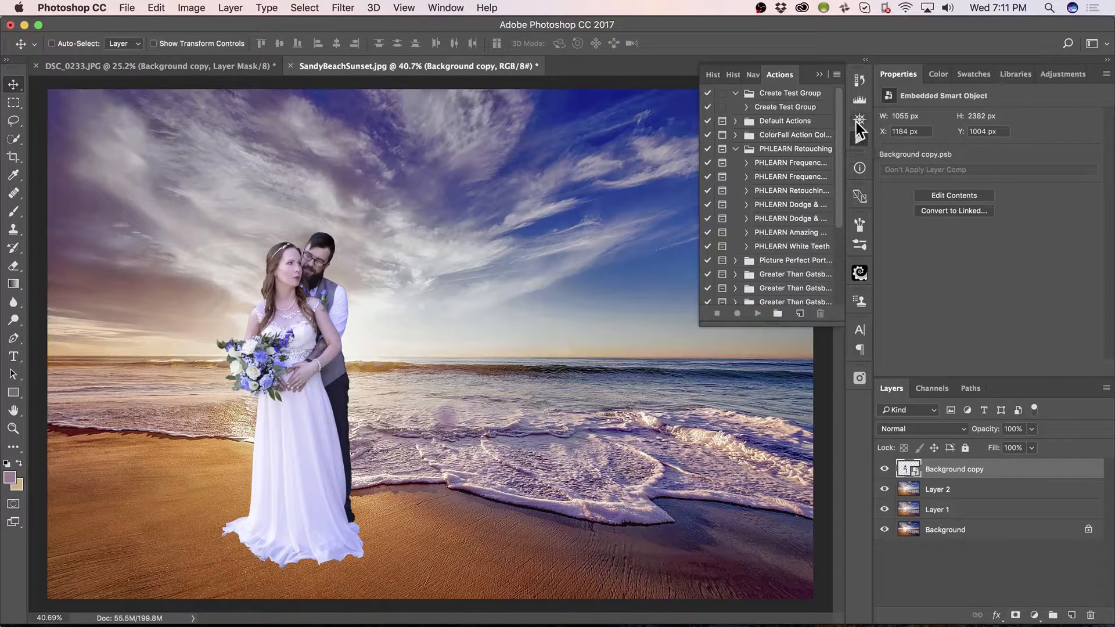
pyautogui.click(820, 75)
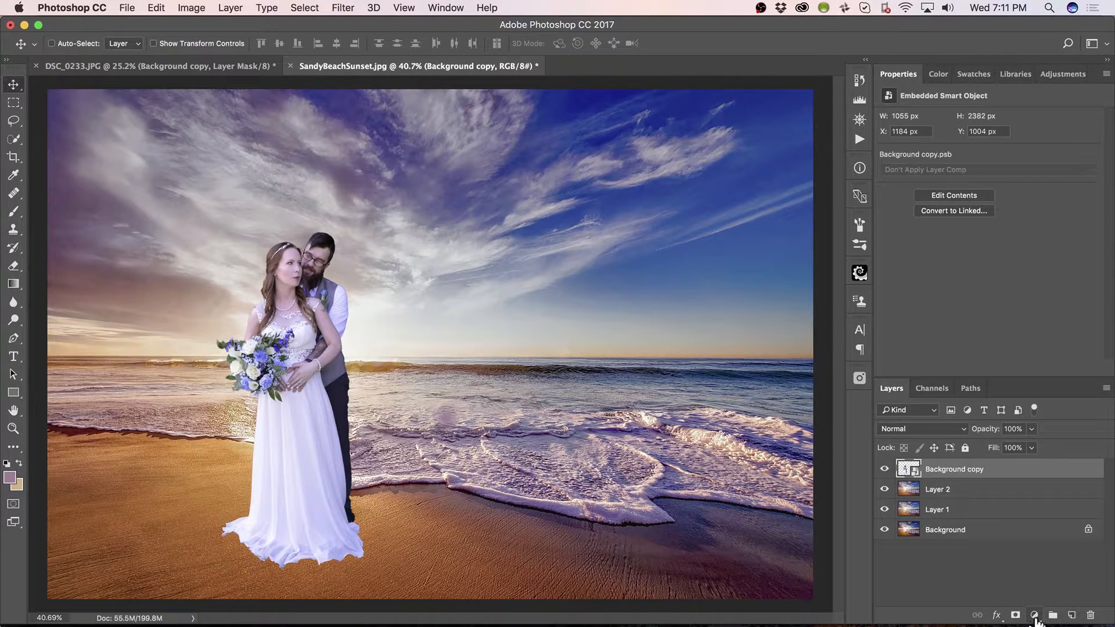
pyautogui.click(1035, 616)
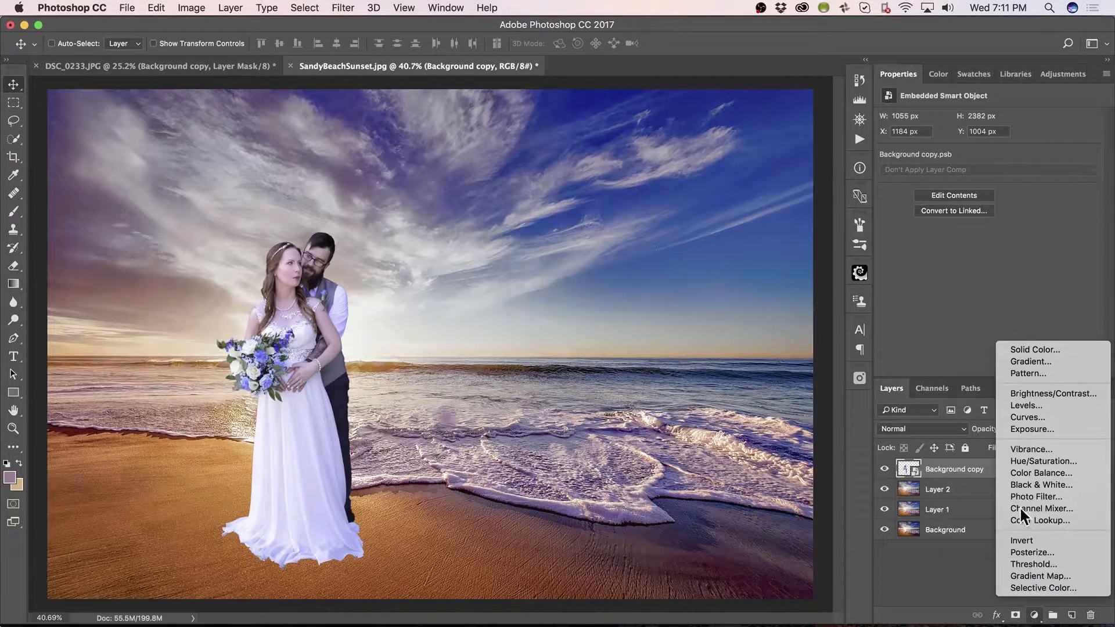
pyautogui.click(1050, 564)
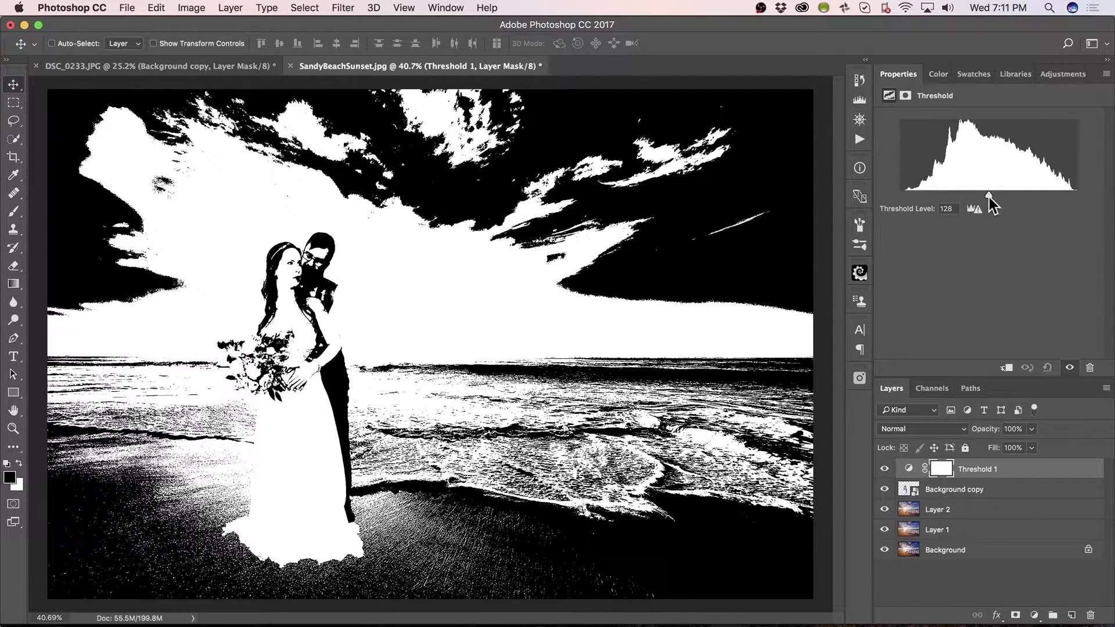
pyautogui.moveTo(989, 200); pyautogui.dragTo(894, 203)
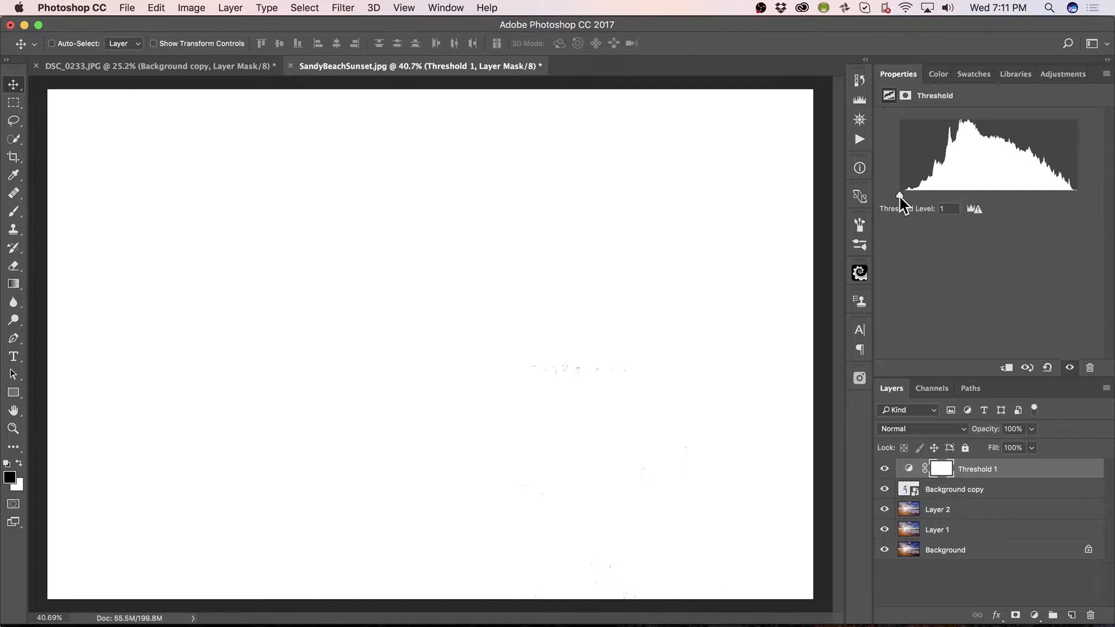
pyautogui.moveTo(901, 197); pyautogui.dragTo(1108, 194)
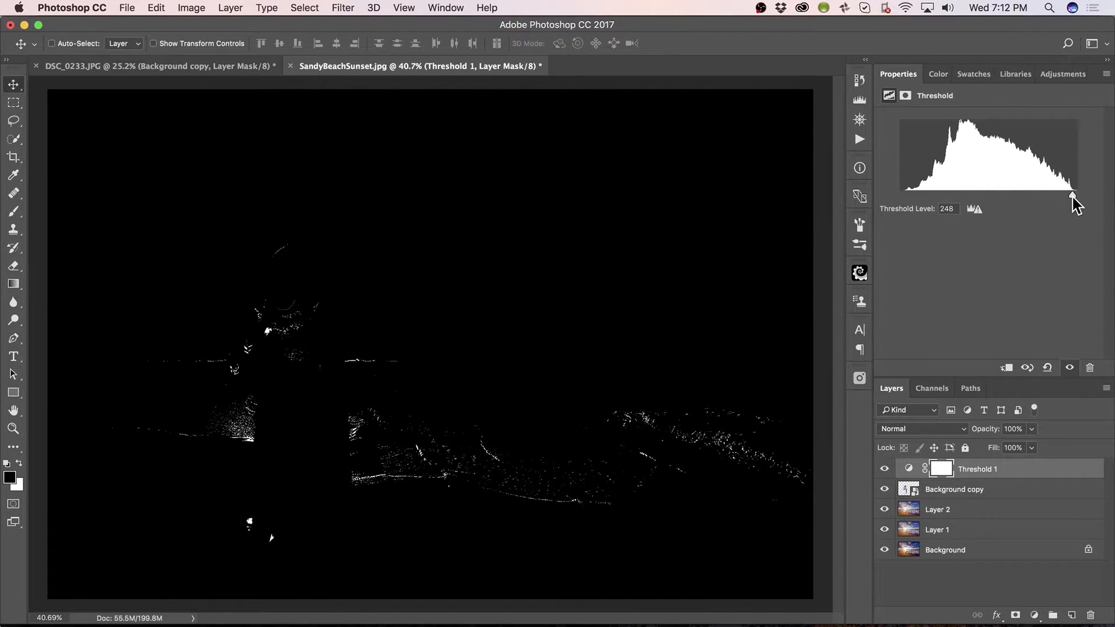
# Set the Threshold level to 127, hide the Threshold layer and make Layer 2 active
pyautogui.moveTo(1073, 196); pyautogui.dragTo(987, 195)
pyautogui.click(883, 469)
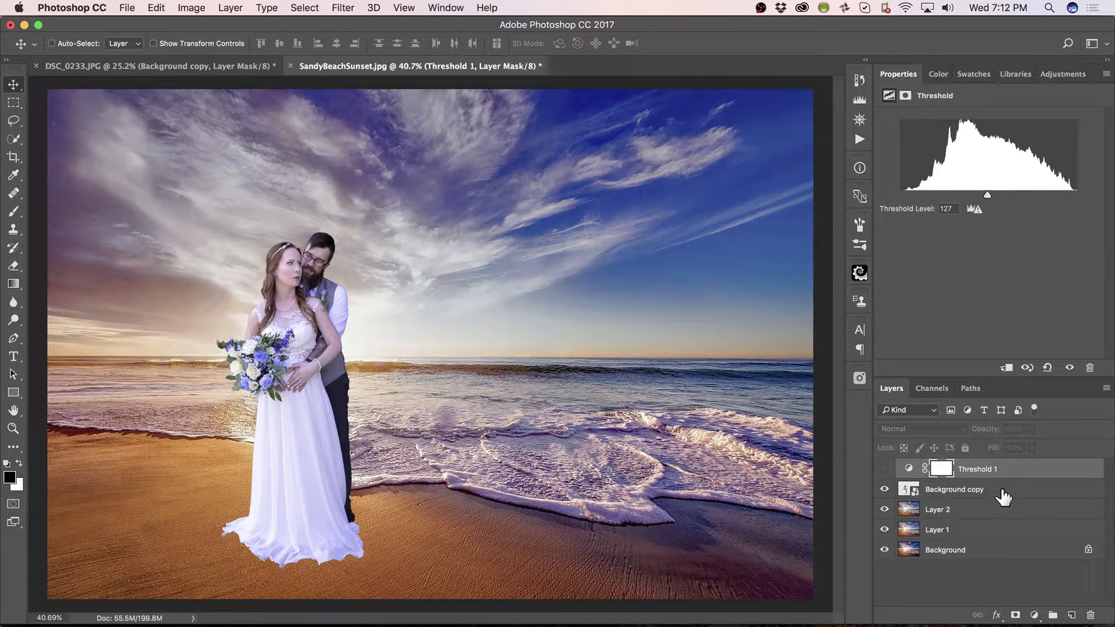
pyautogui.click(967, 513)
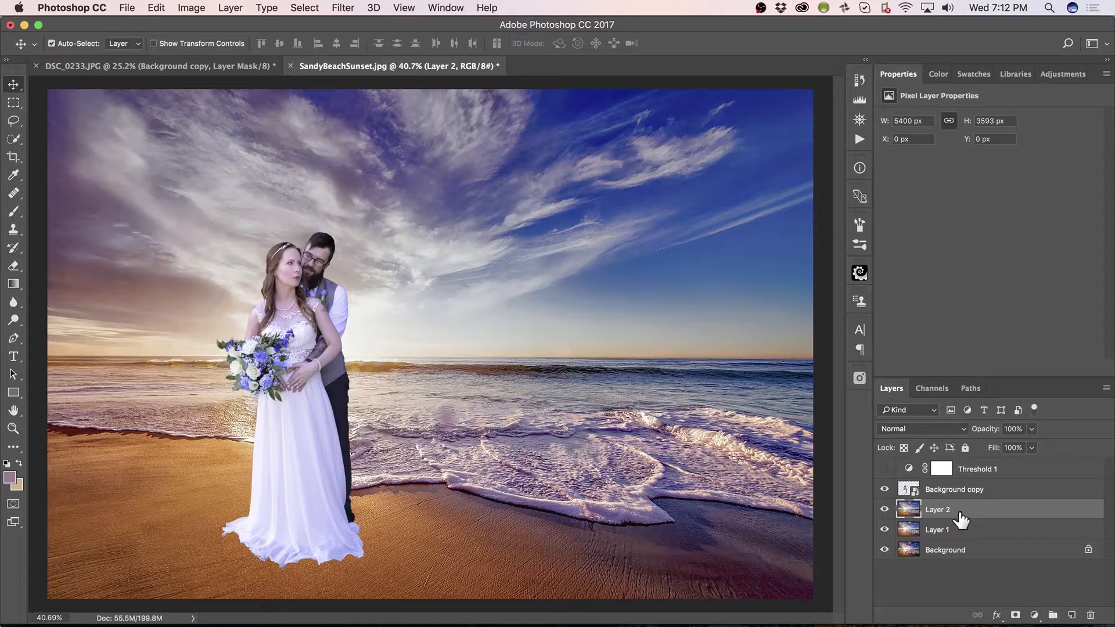
# Duplicate Layer 2 and turn the copy into a single averaged colour with the Average blur filter
pyautogui.press('super+j')
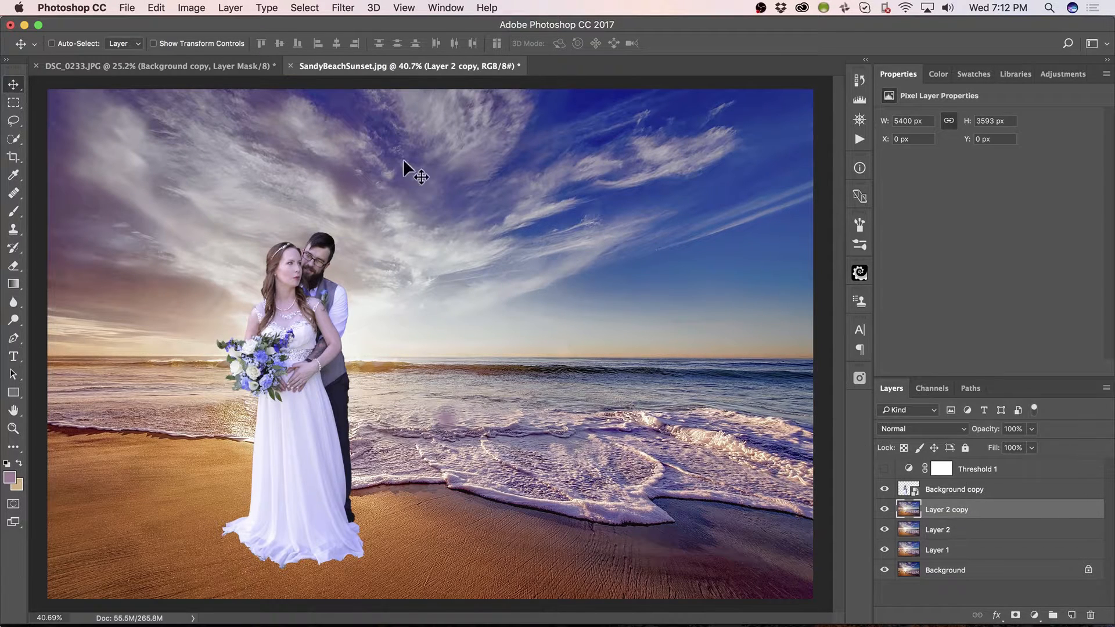
pyautogui.click(344, 12)
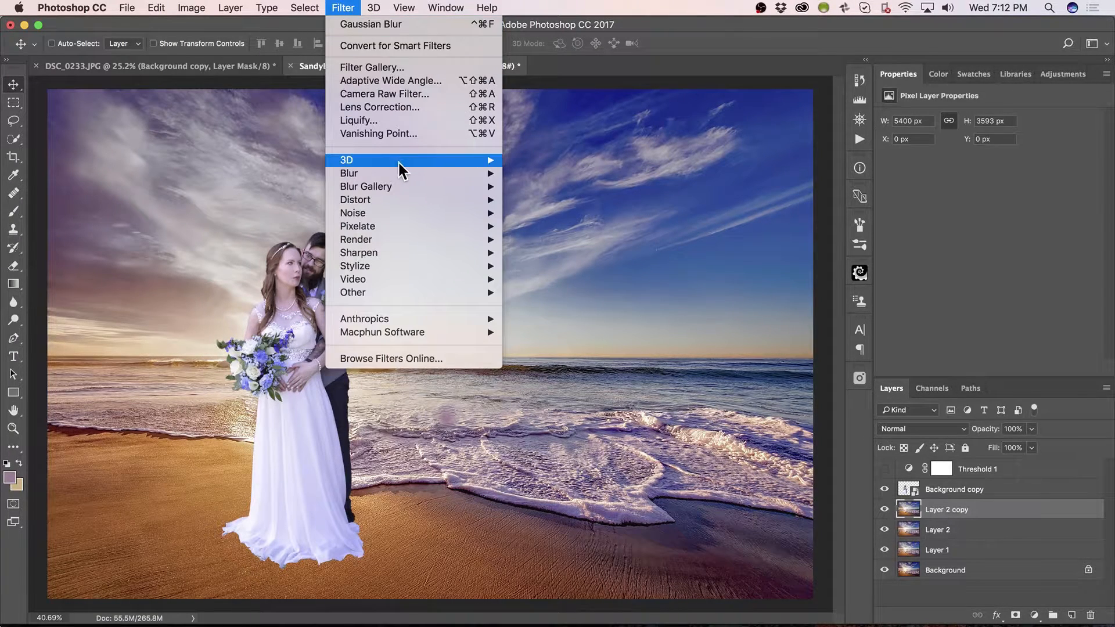
pyautogui.moveTo(413, 175)
pyautogui.click(527, 173)
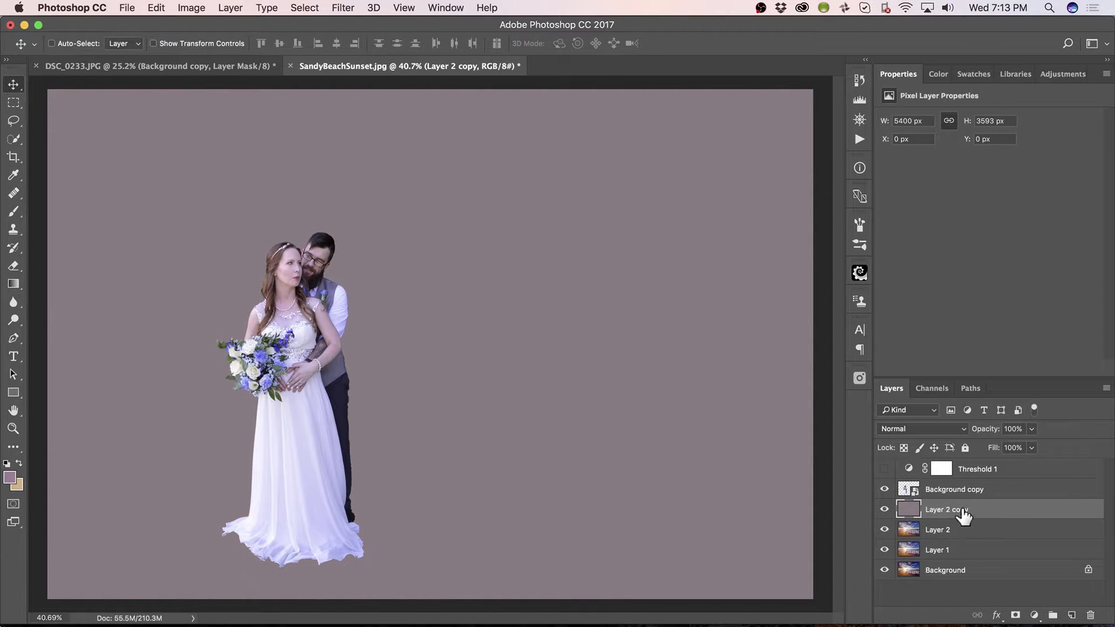
# Place the averaged Layer 2 copy above the couple and blend it in Color mode at 25% opacity
pyautogui.moveTo(962, 490); pyautogui.dragTo(964, 518)
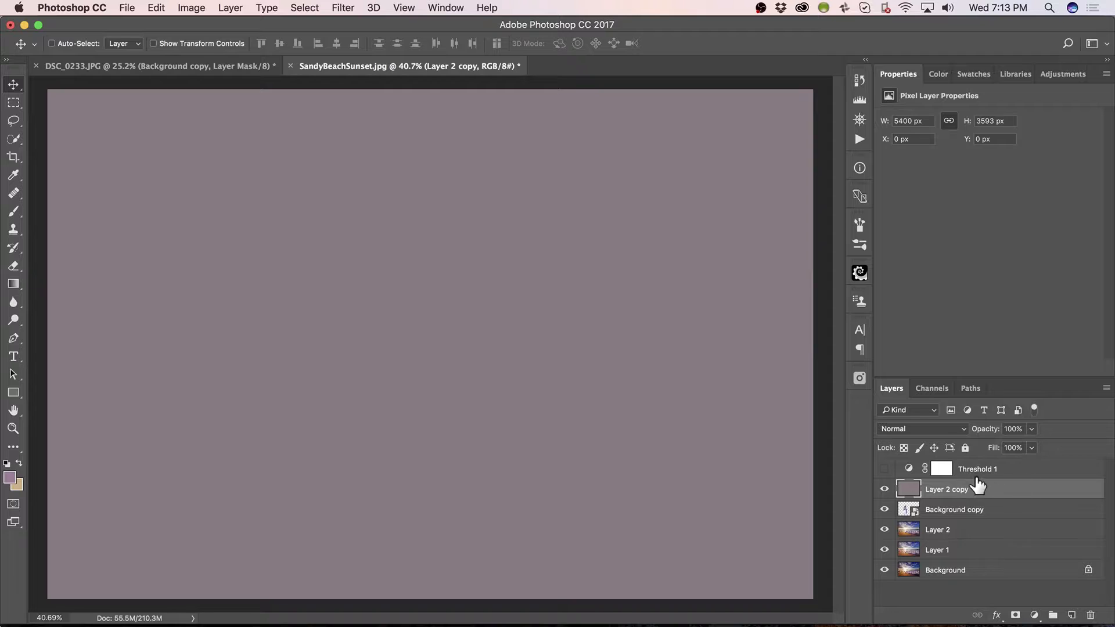
pyautogui.click(927, 429)
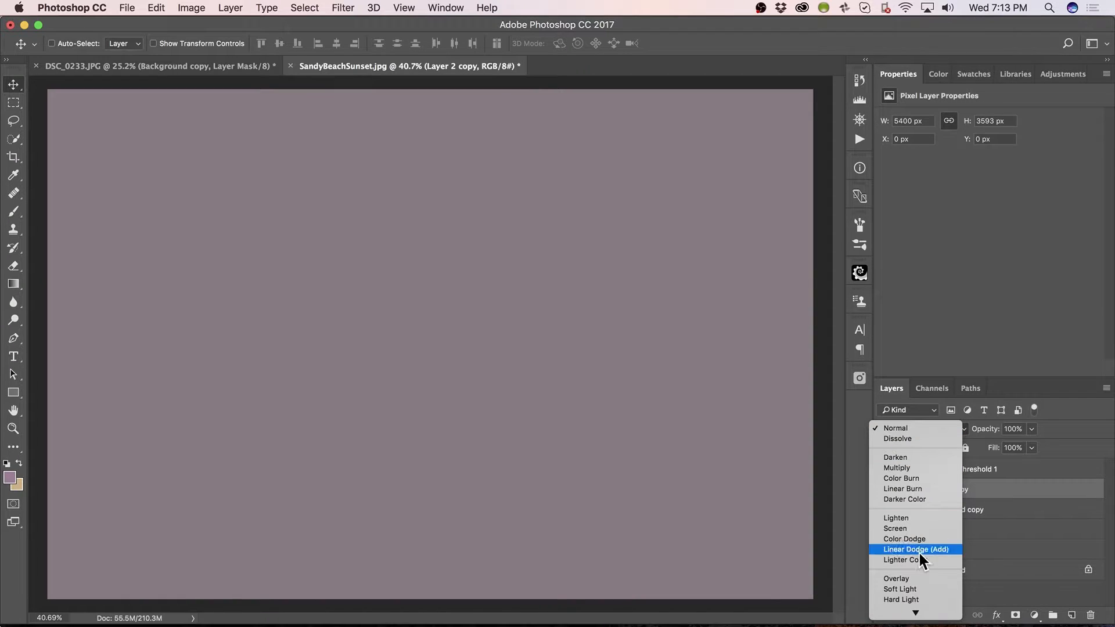
pyautogui.click(917, 607)
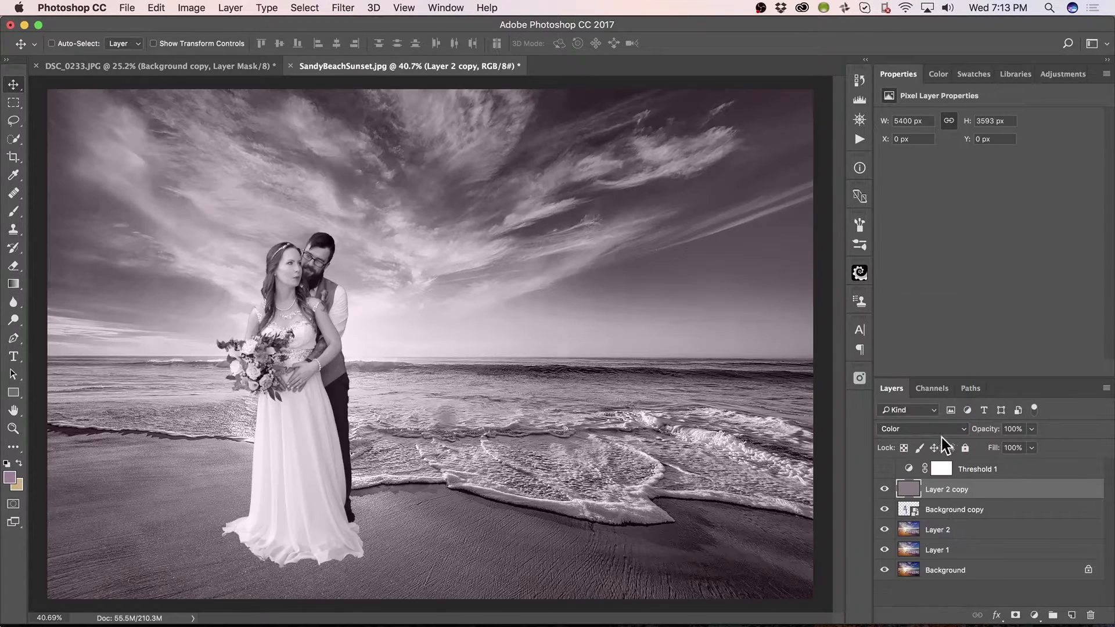
pyautogui.moveTo(987, 436); pyautogui.dragTo(936, 445)
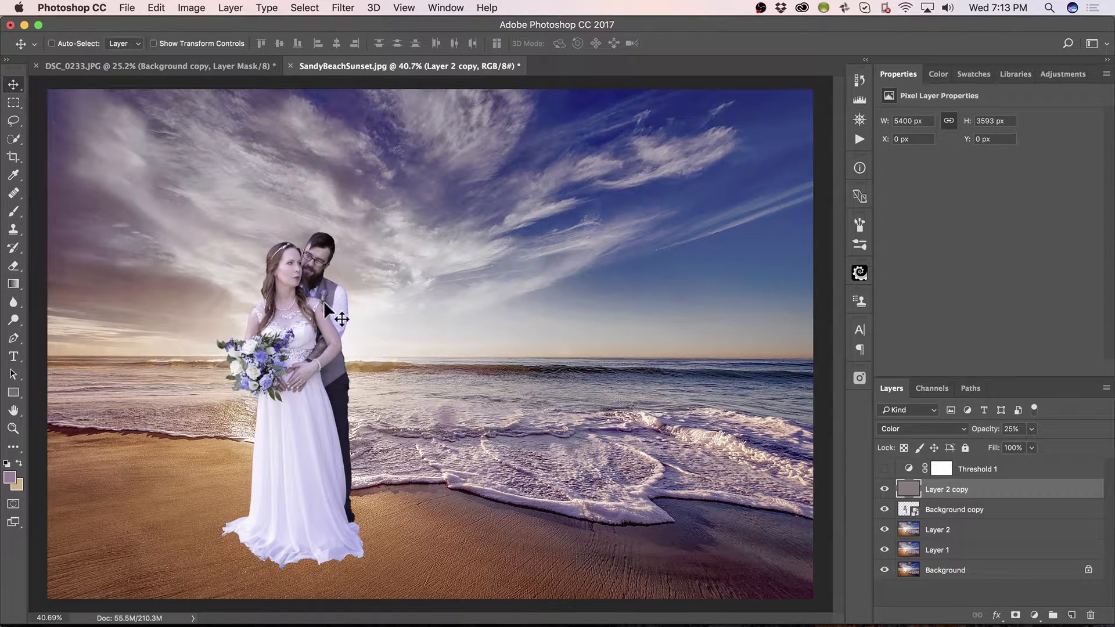
# Compare the couple and scene up close with the averaged colour overlay shown and hidden
pyautogui.press('z')
pyautogui.click(343, 320)
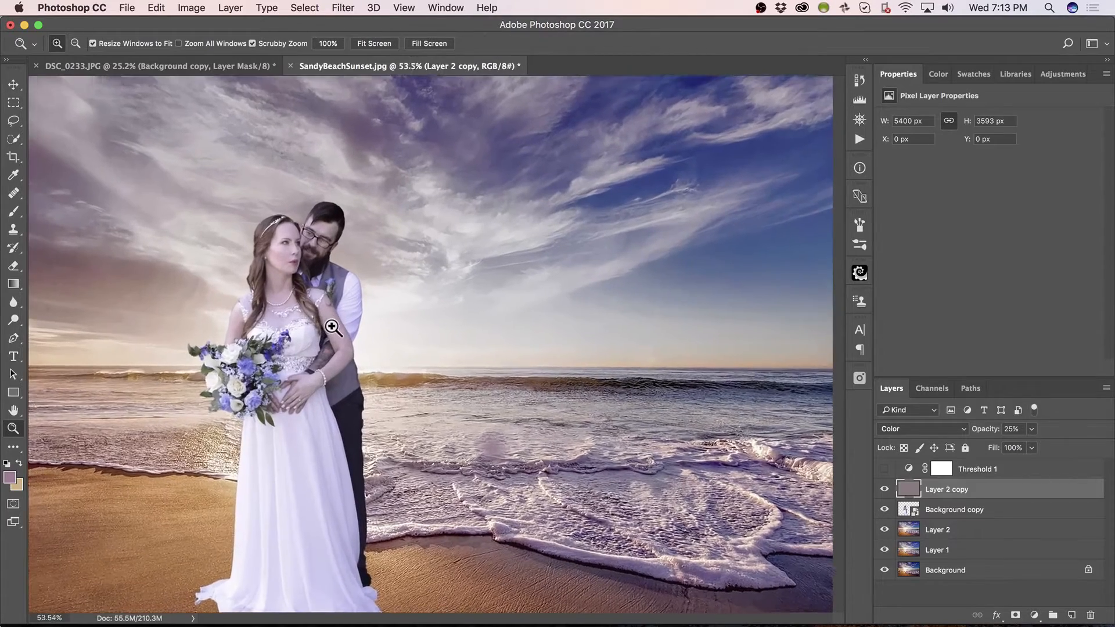
pyautogui.press('v')
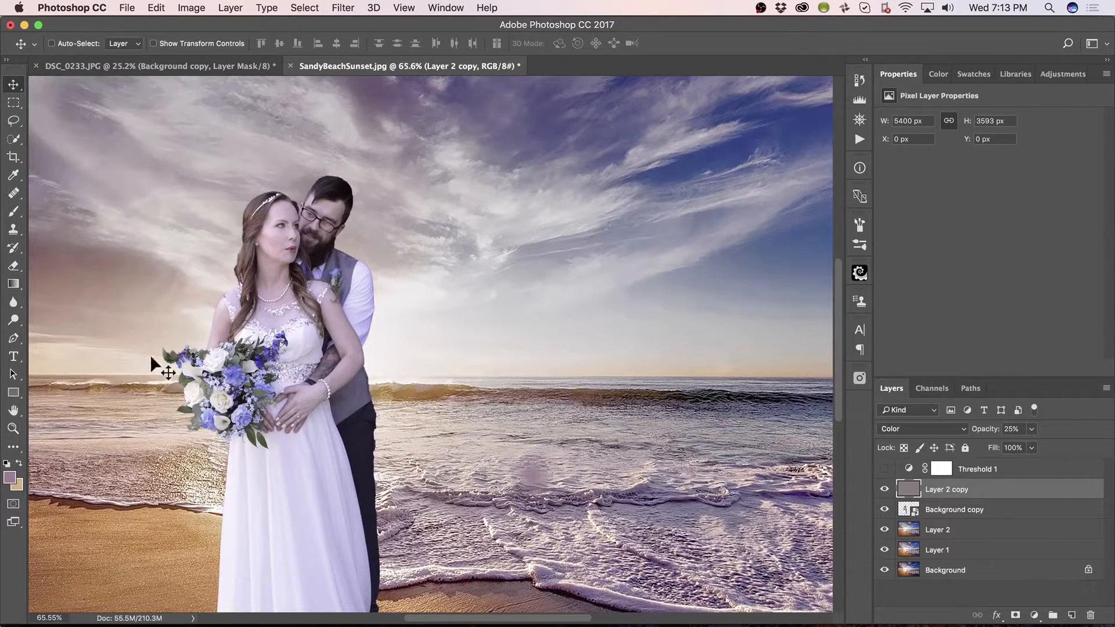
pyautogui.click(885, 490)
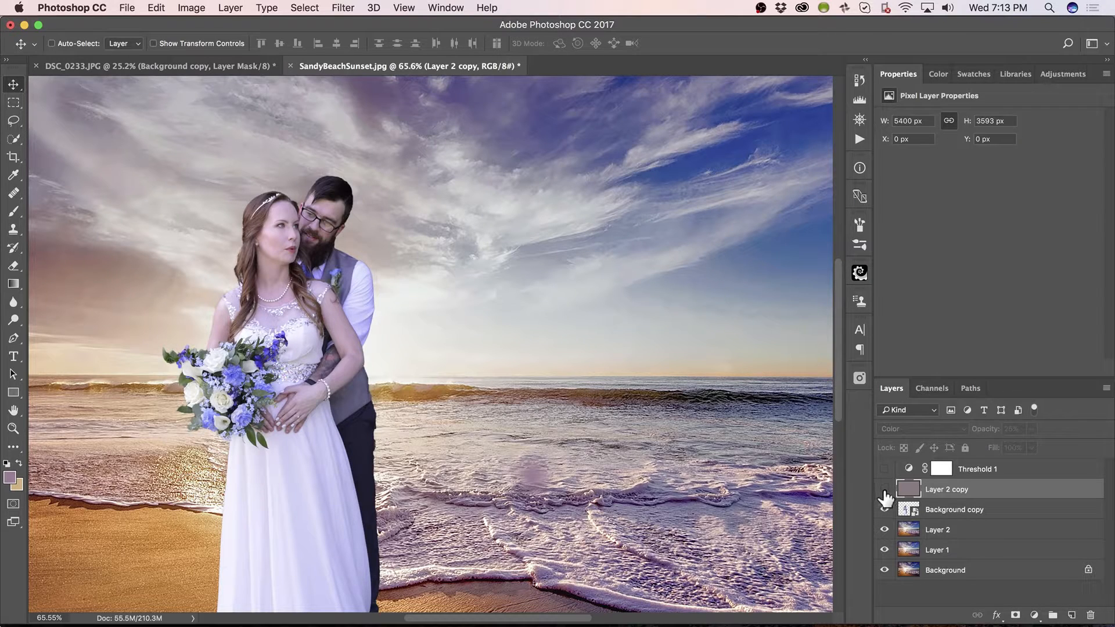
pyautogui.click(884, 490)
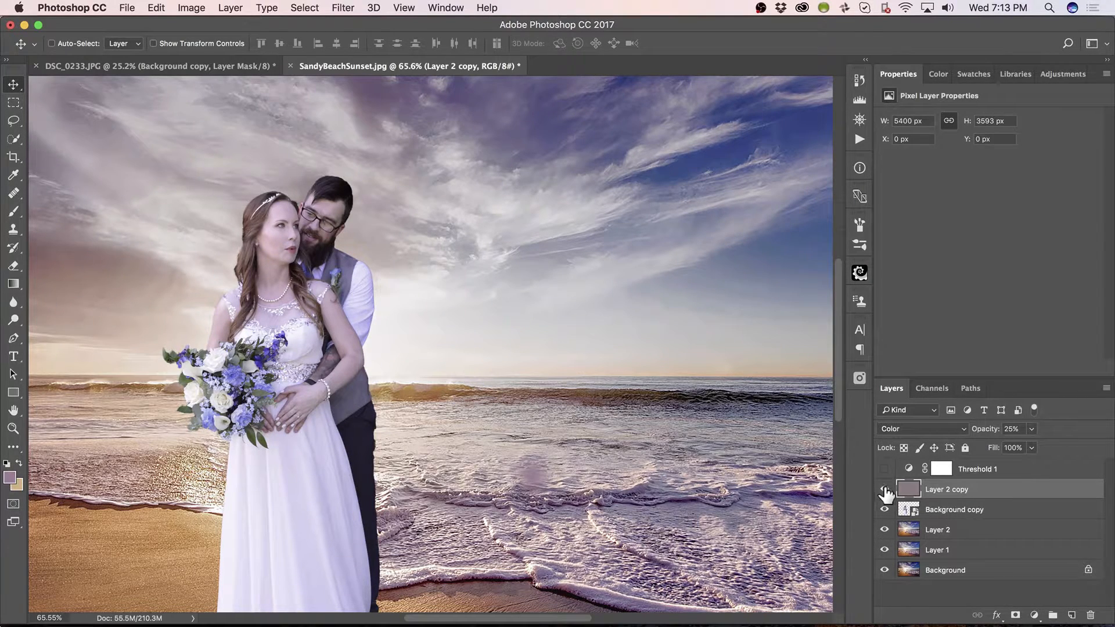
pyautogui.click(885, 489)
pyautogui.click(884, 490)
pyautogui.click(884, 490)
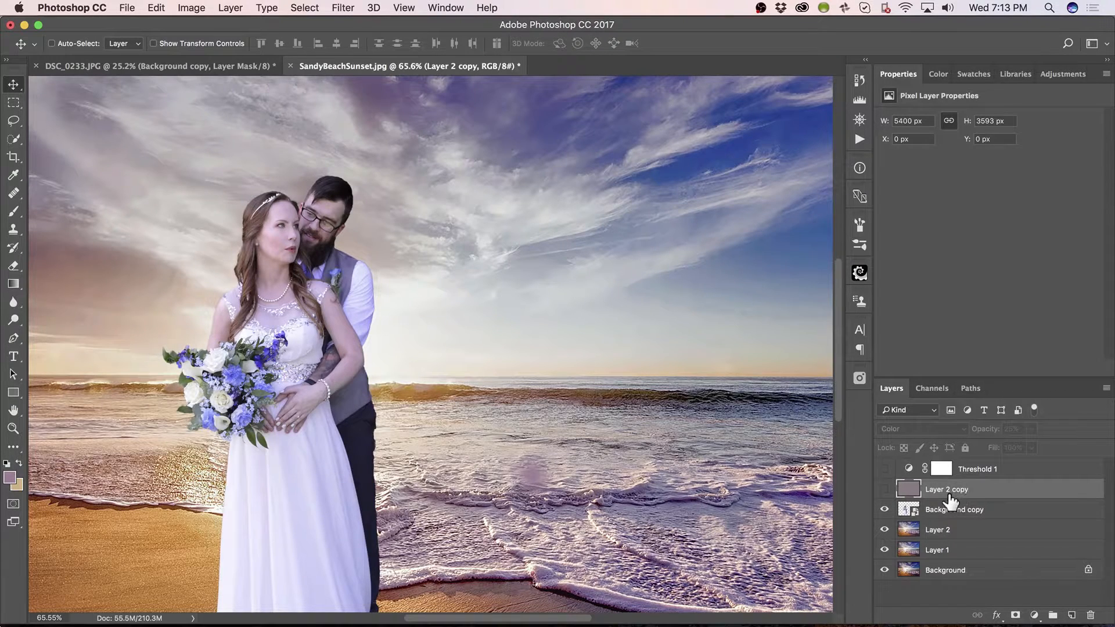
# Delete the averaged Layer 2 copy and the Threshold 1 adjustment layer
pyautogui.press('Delete')
pyautogui.click(1000, 475)
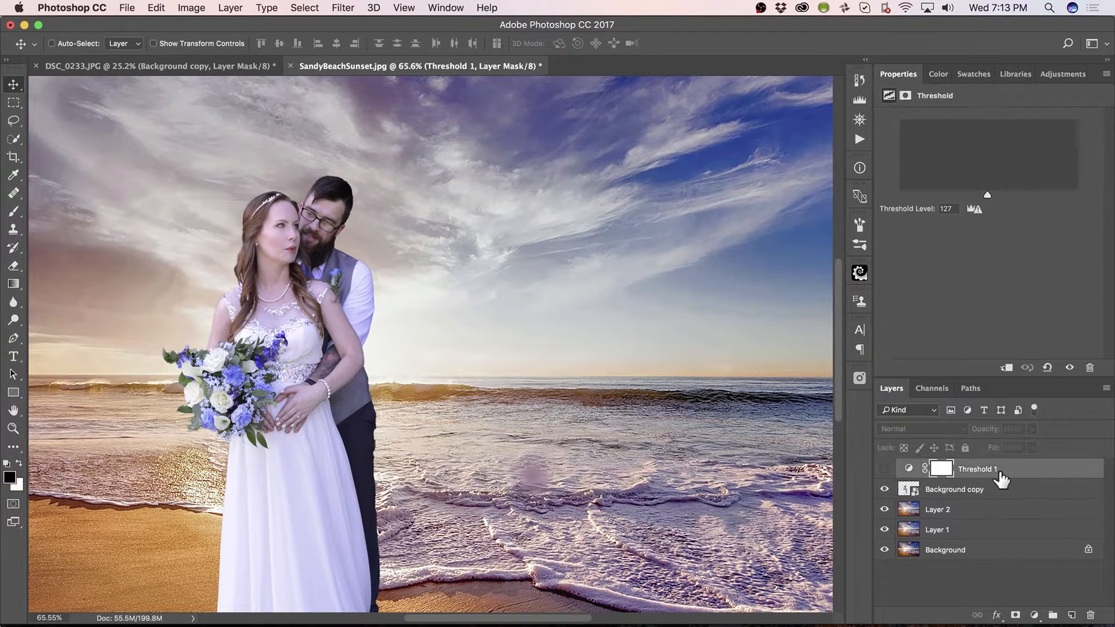
pyautogui.press('Delete')
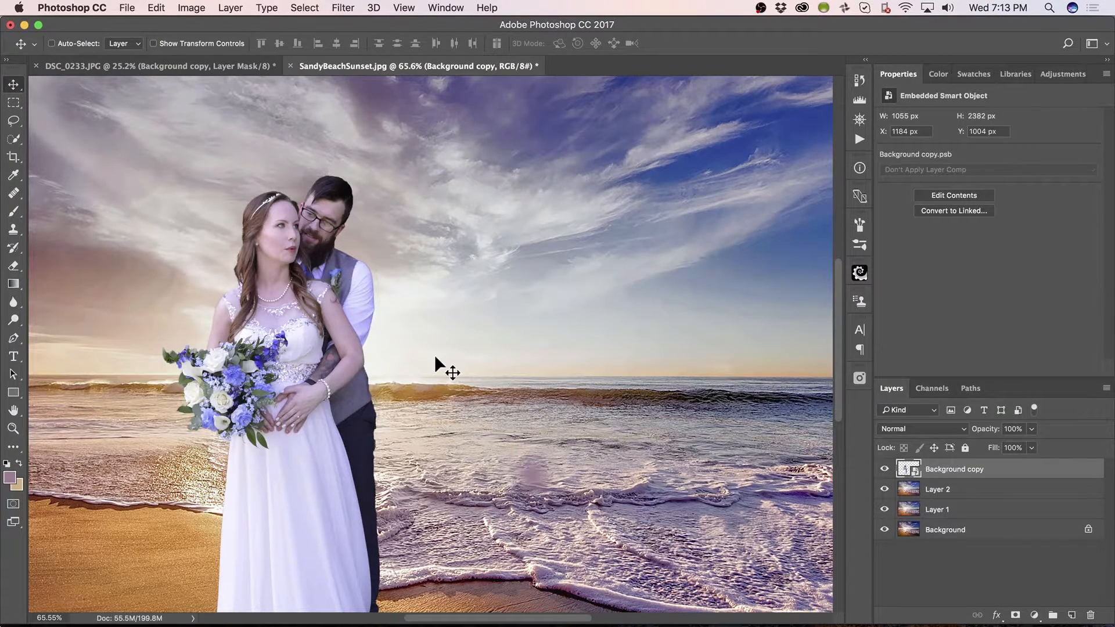
# Add a Color Balance adjustment layer clipped to the couple and shift its Shadows toward blue to +17
pyautogui.press('super+0')
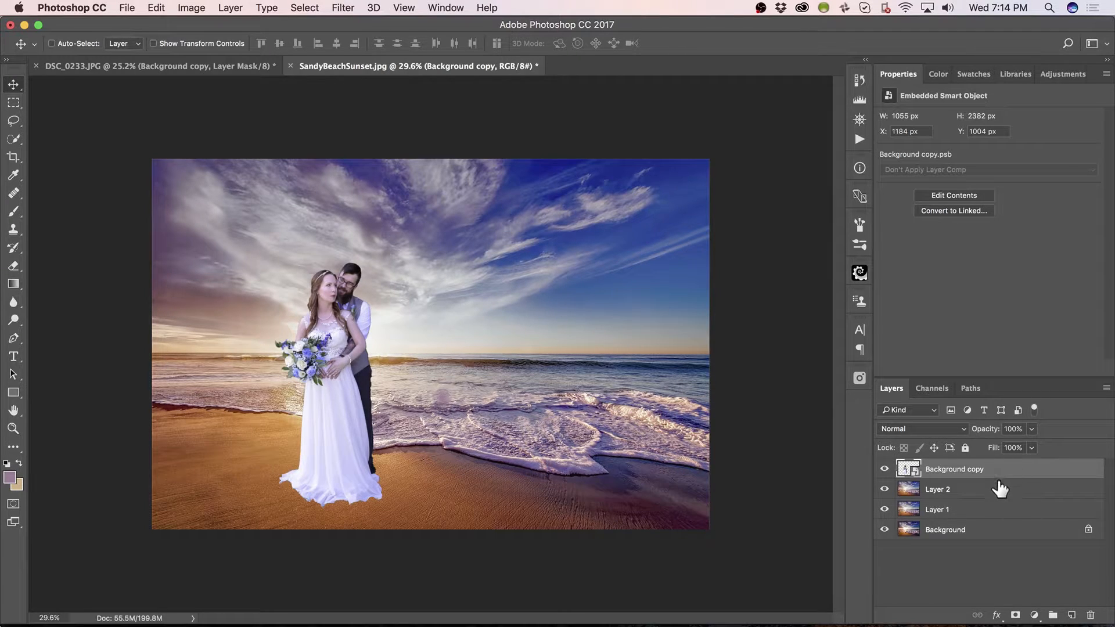
pyautogui.click(1034, 617)
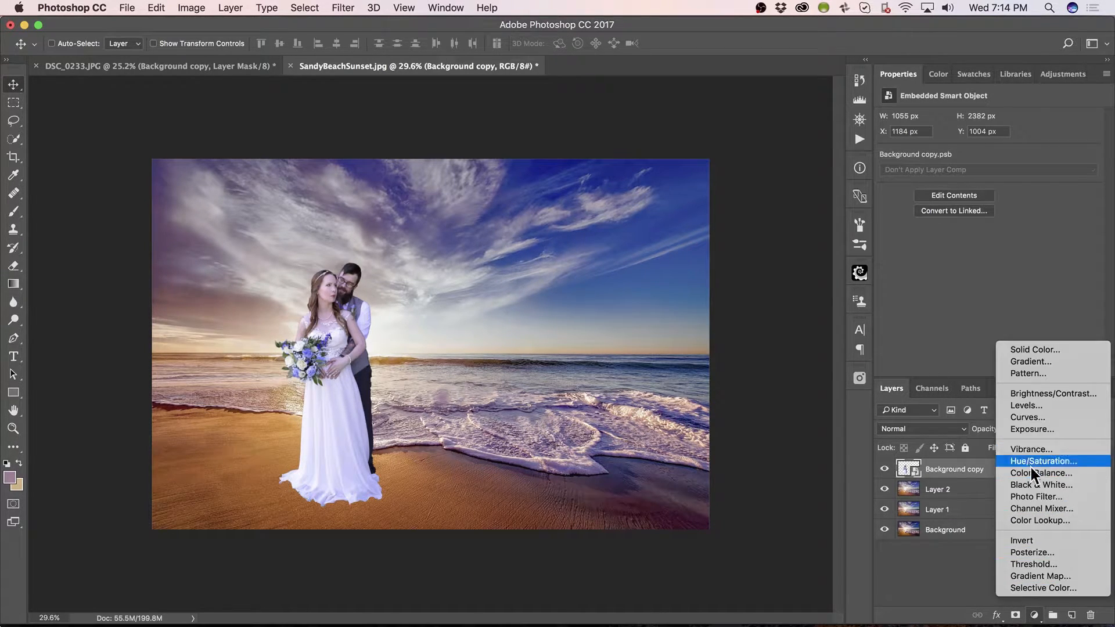
pyautogui.click(1064, 473)
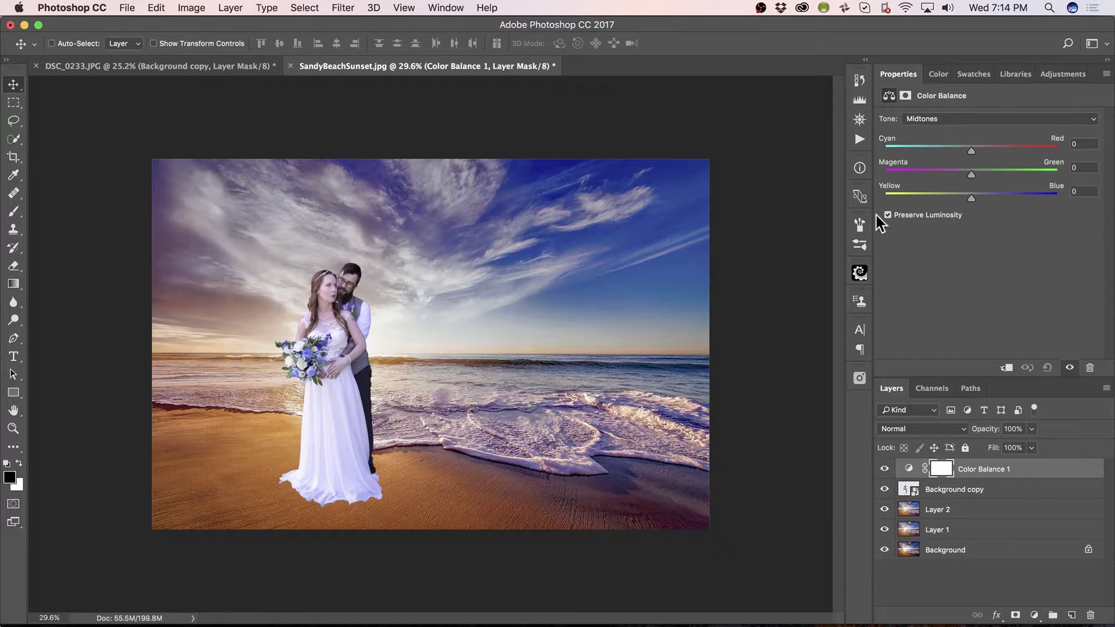
pyautogui.click(925, 119)
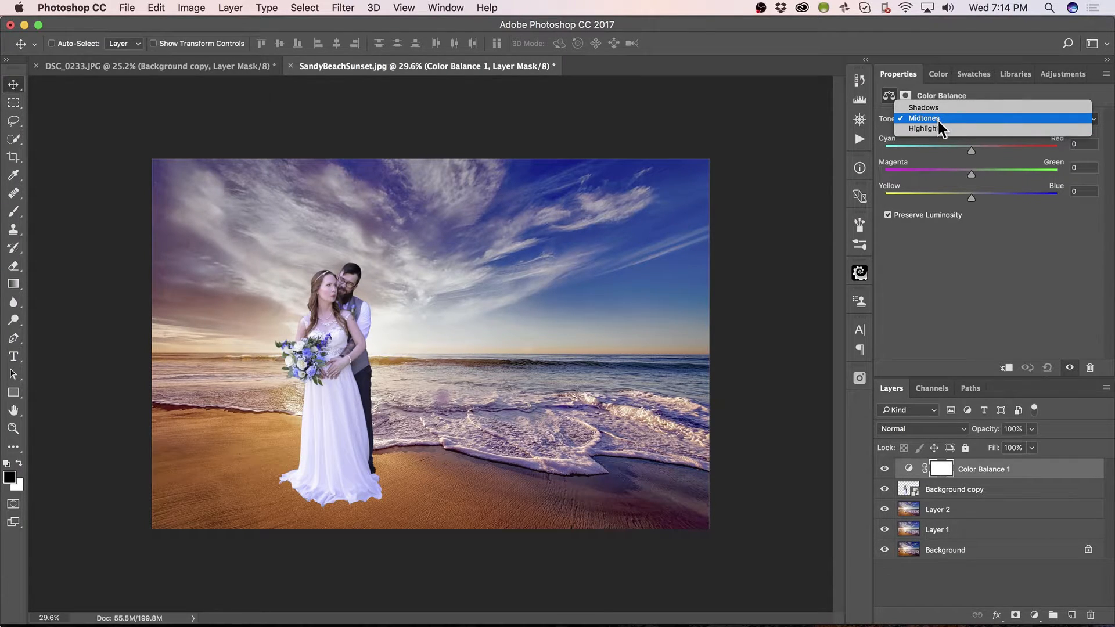
pyautogui.click(946, 107)
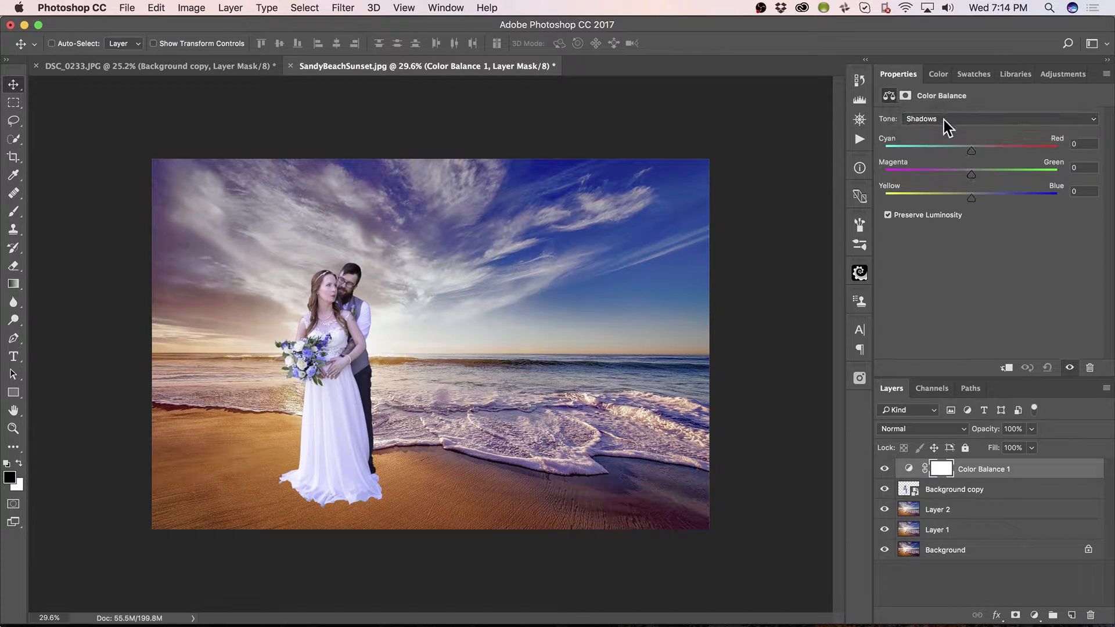
pyautogui.moveTo(971, 198); pyautogui.dragTo(986, 197)
pyautogui.click(1006, 370)
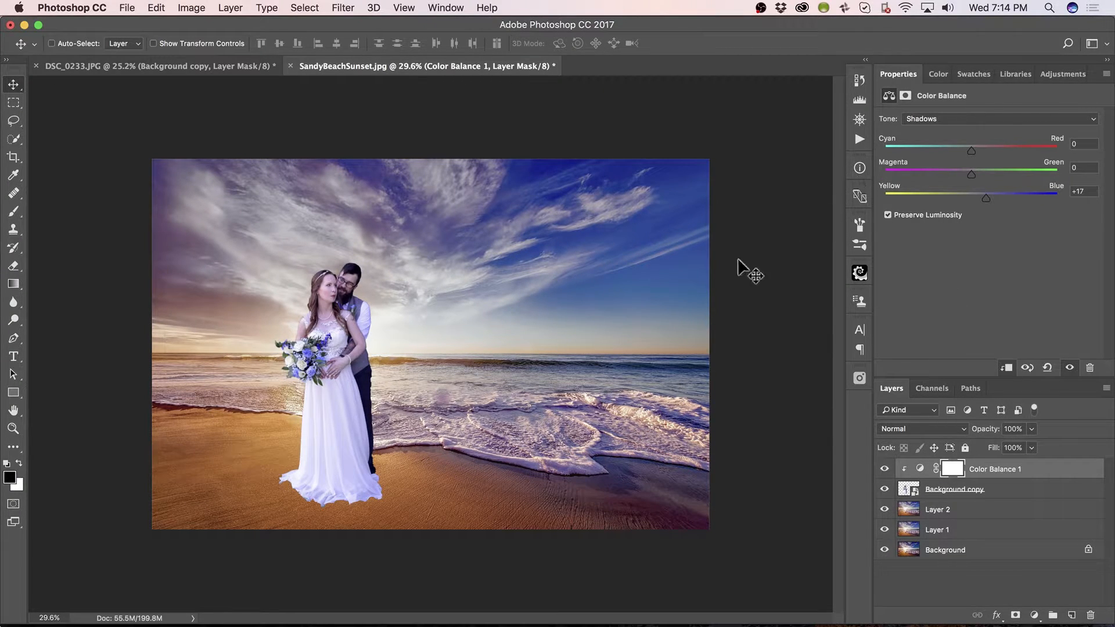
# Check the couple up close and raise the Color Balance Shadows to +25 blue
pyautogui.press('z')
pyautogui.moveTo(370, 382); pyautogui.dragTo(428, 381)
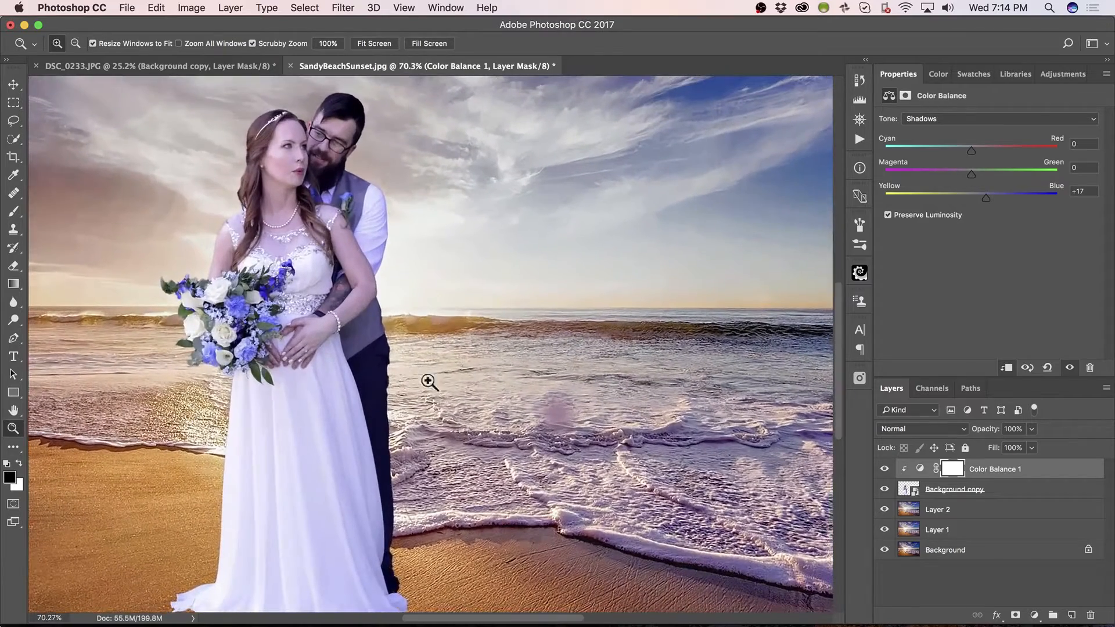
pyautogui.press('v')
pyautogui.moveTo(517, 305); pyautogui.dragTo(581, 356)
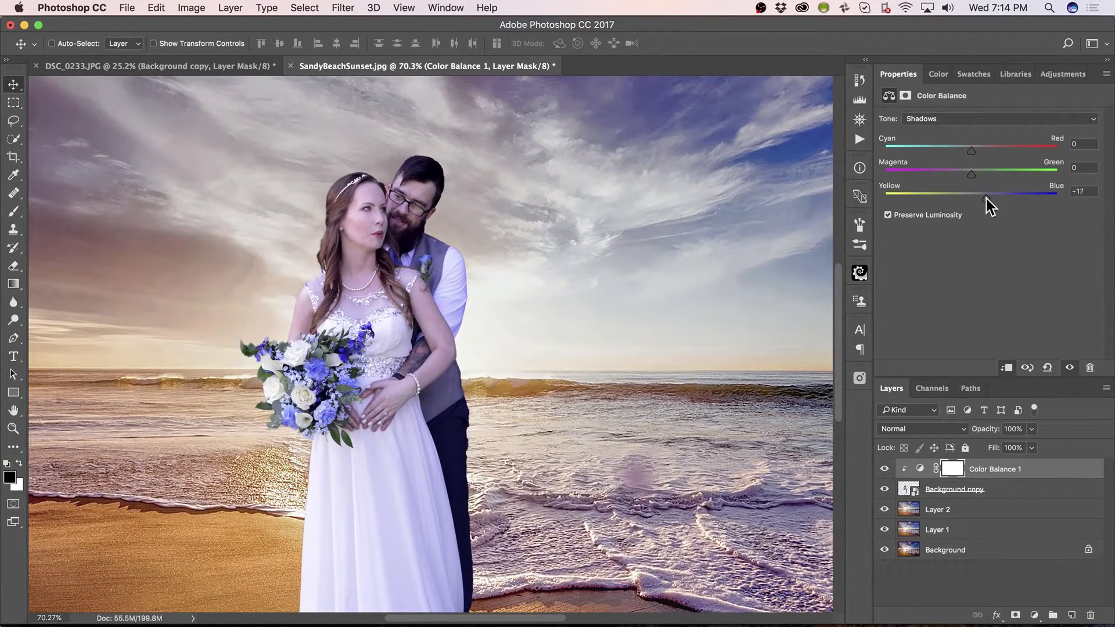
pyautogui.moveTo(987, 197); pyautogui.dragTo(991, 196)
# Set the Color Balance Highlights to Magenta–Green -1 and Yellow–Blue -30, testing the look without Preserve Luminosity but keeping it enabled
pyautogui.click(937, 119)
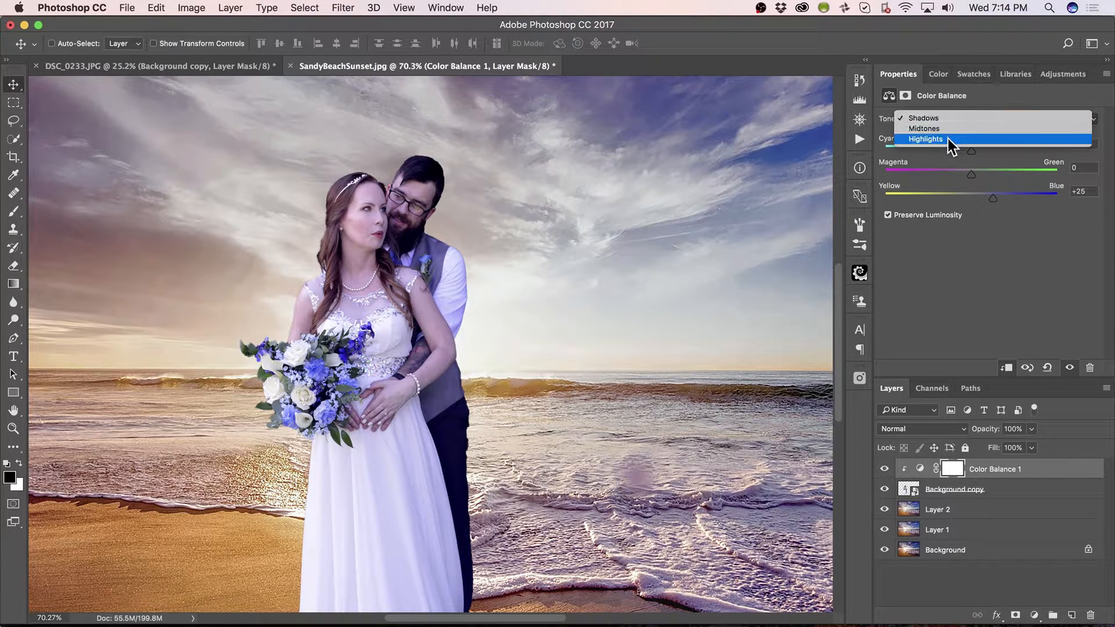
pyautogui.click(950, 141)
pyautogui.moveTo(969, 197); pyautogui.dragTo(946, 214)
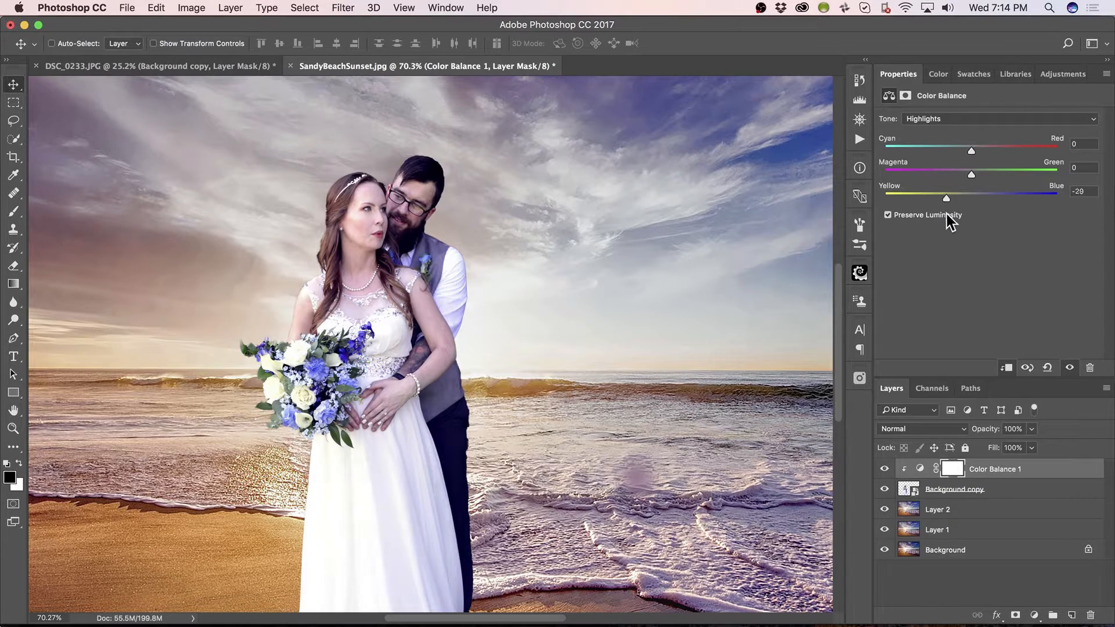
pyautogui.scroll(-1, 329, 222)
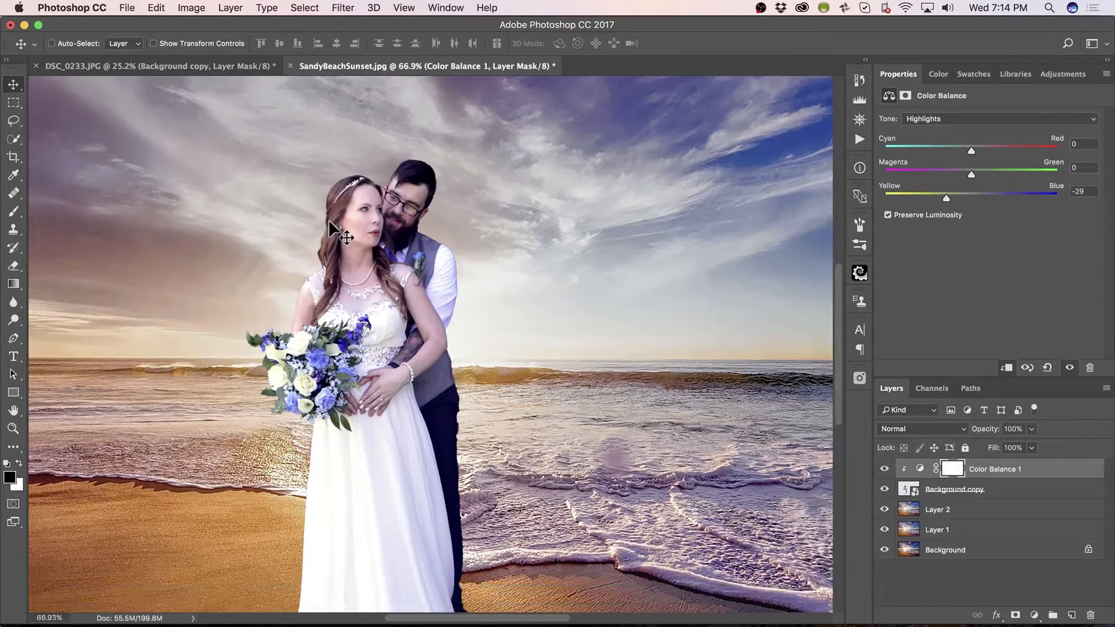
pyautogui.scroll(-15, 329, 222)
pyautogui.scroll(2, 330, 222)
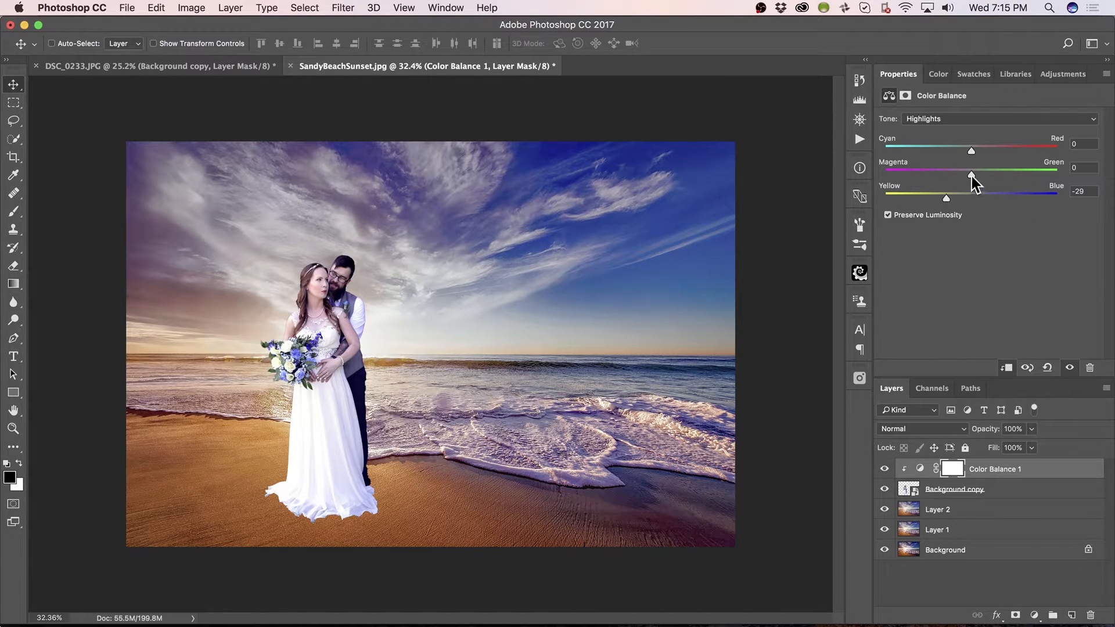
pyautogui.moveTo(970, 174); pyautogui.dragTo(970, 175)
pyautogui.moveTo(946, 200)
pyautogui.mouseDown()
pyautogui.moveTo(934, 200)
pyautogui.moveTo(944, 197)
pyautogui.mouseUp()
pyautogui.click(888, 215)
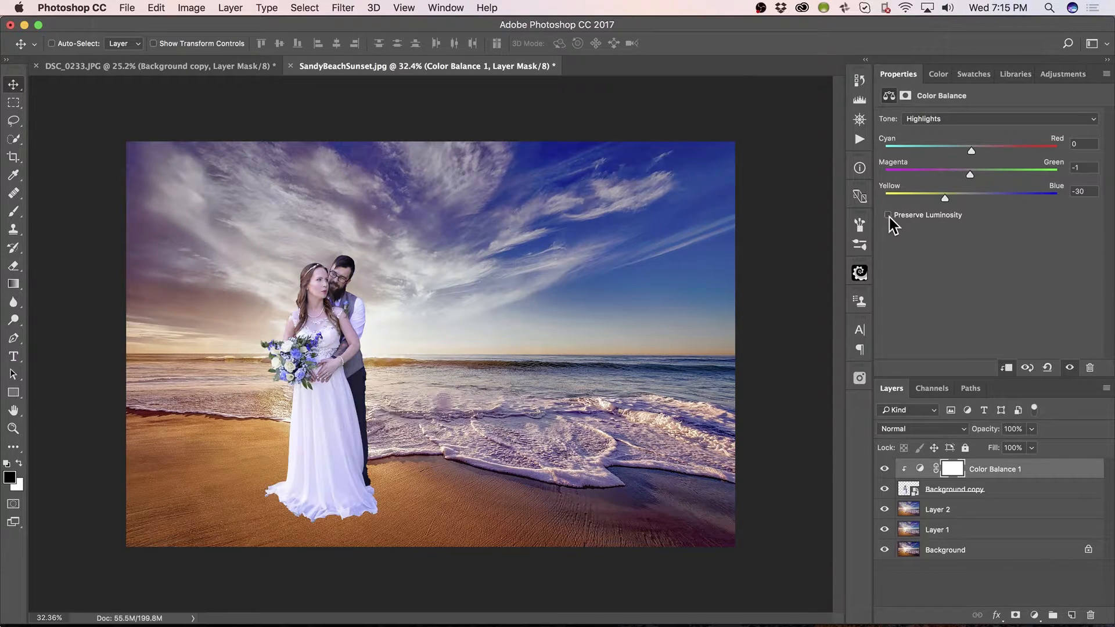
pyautogui.click(888, 215)
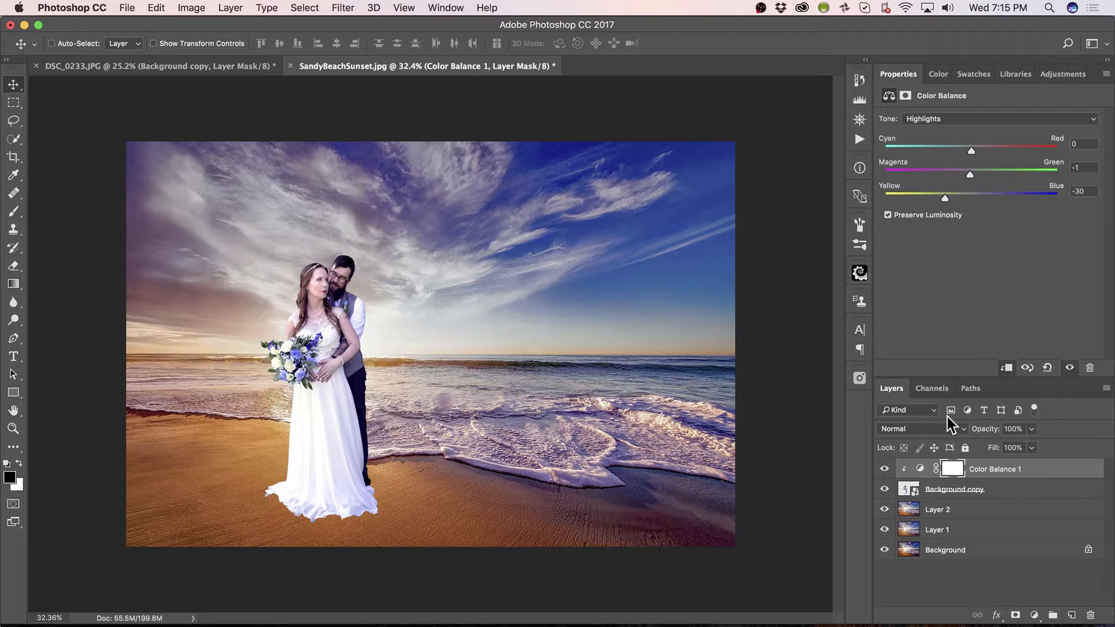
# Set the Yellow–Blue value of the Color Balance Shadows to +43
pyautogui.click(962, 116)
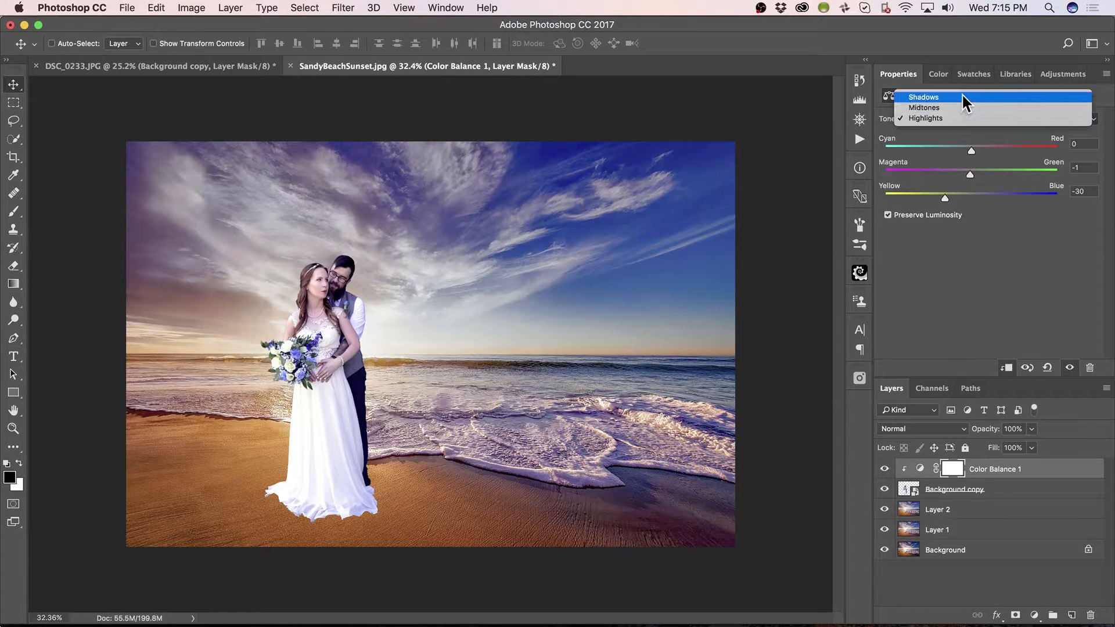
pyautogui.click(962, 93)
pyautogui.moveTo(1006, 194); pyautogui.dragTo(1013, 192)
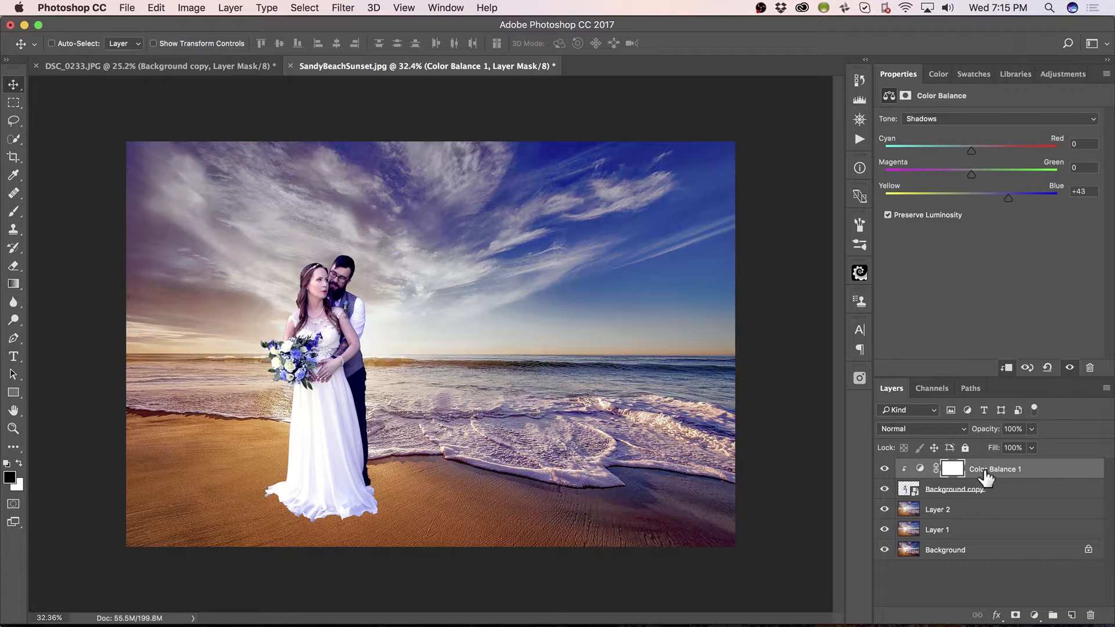
# Compare the couple with and without the Color Balance adjustment, leaving the Color Balance 1 layer hidden
pyautogui.click(885, 472)
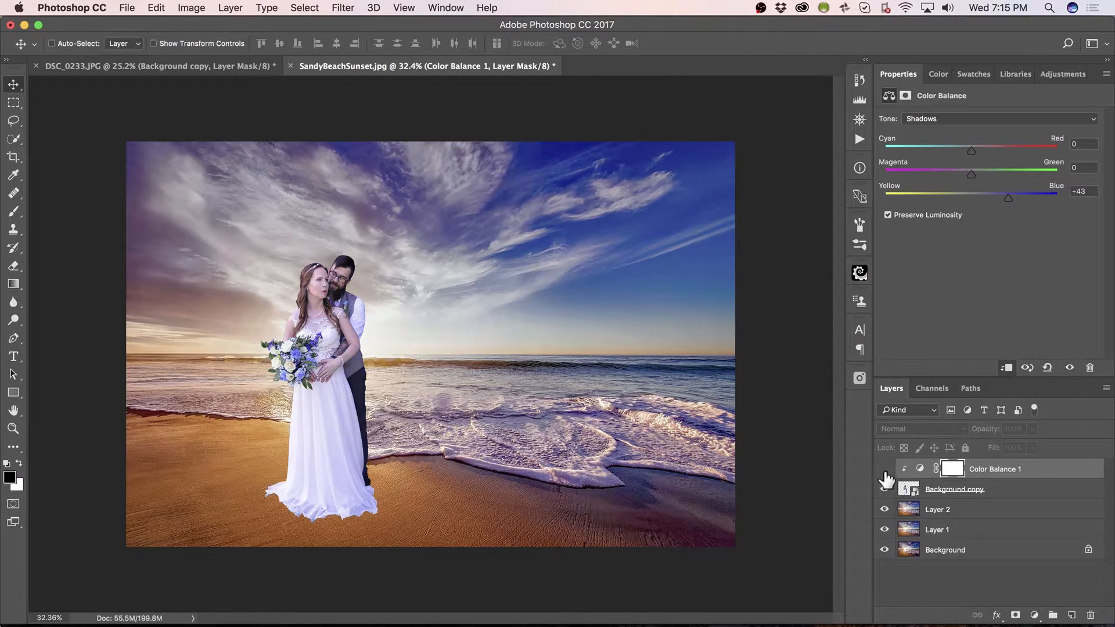
pyautogui.click(885, 472)
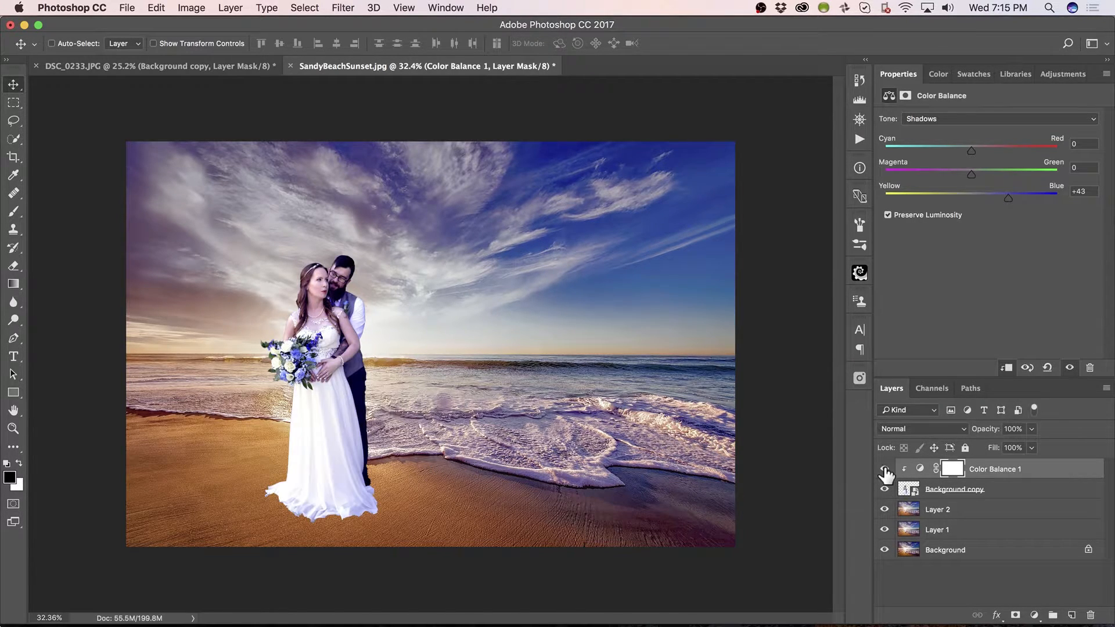
pyautogui.click(884, 471)
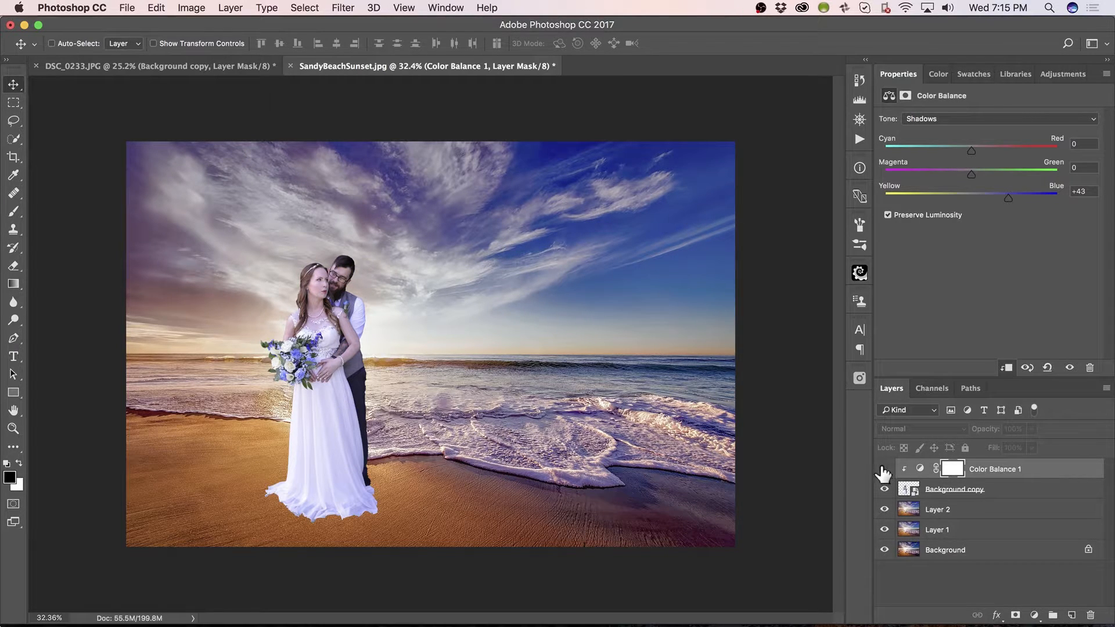
pyautogui.click(884, 471)
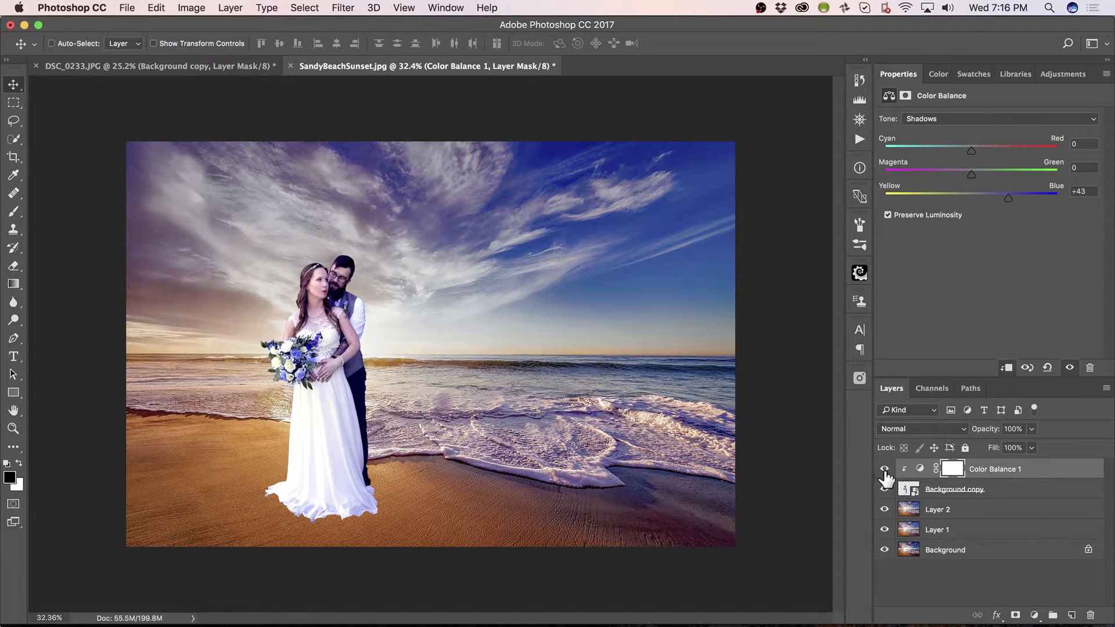
pyautogui.click(884, 472)
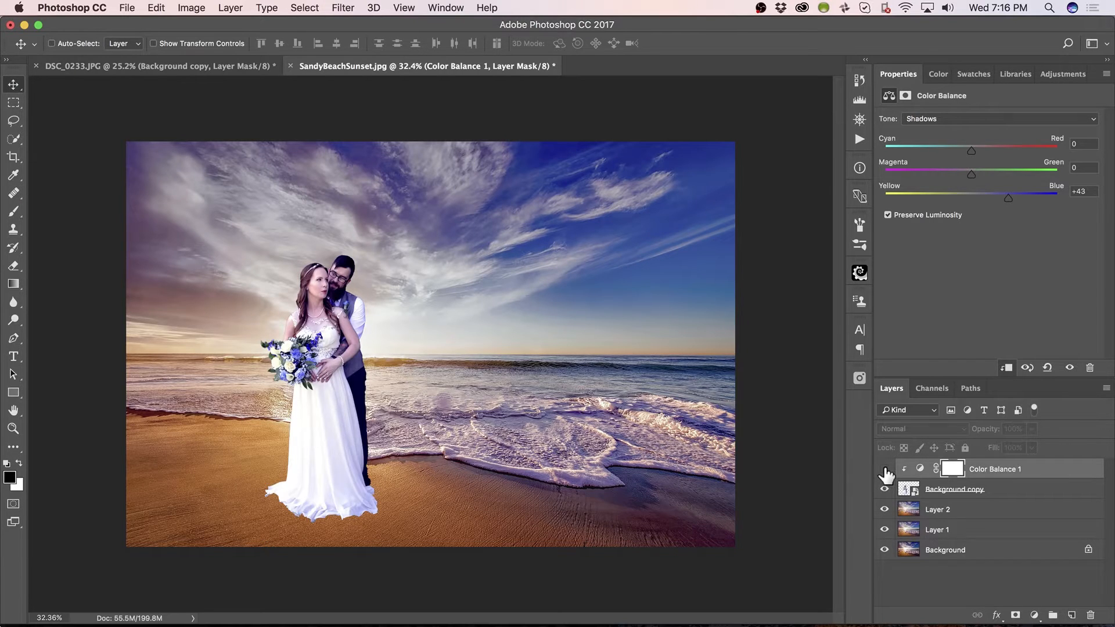
pyautogui.click(992, 475)
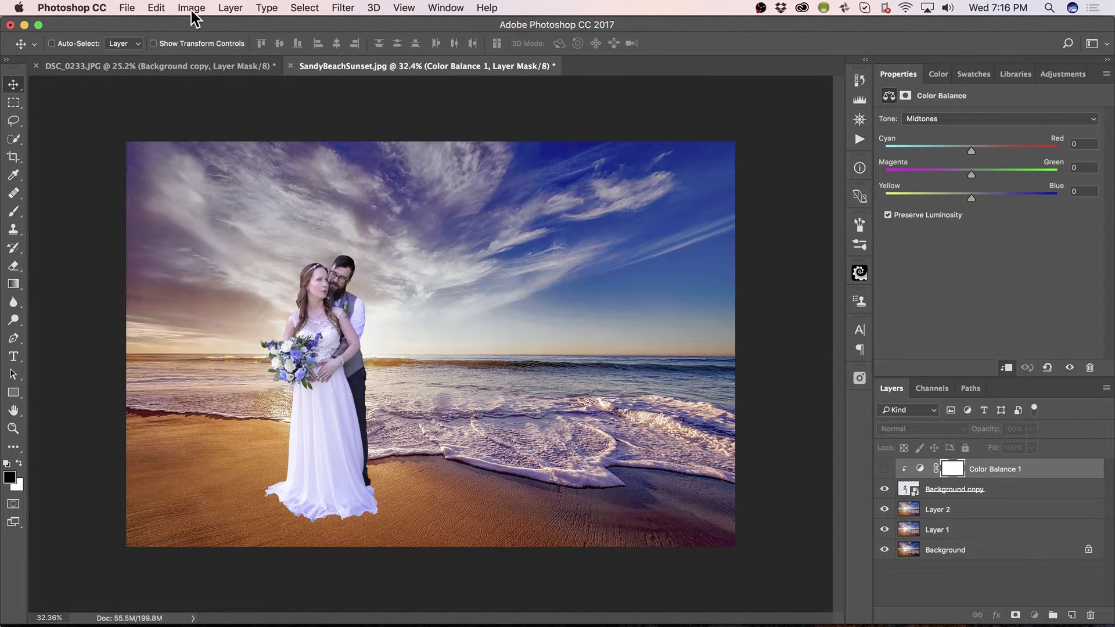
# Duplicate the Background copy layer holding the couple and hide the original
pyautogui.click(1002, 491)
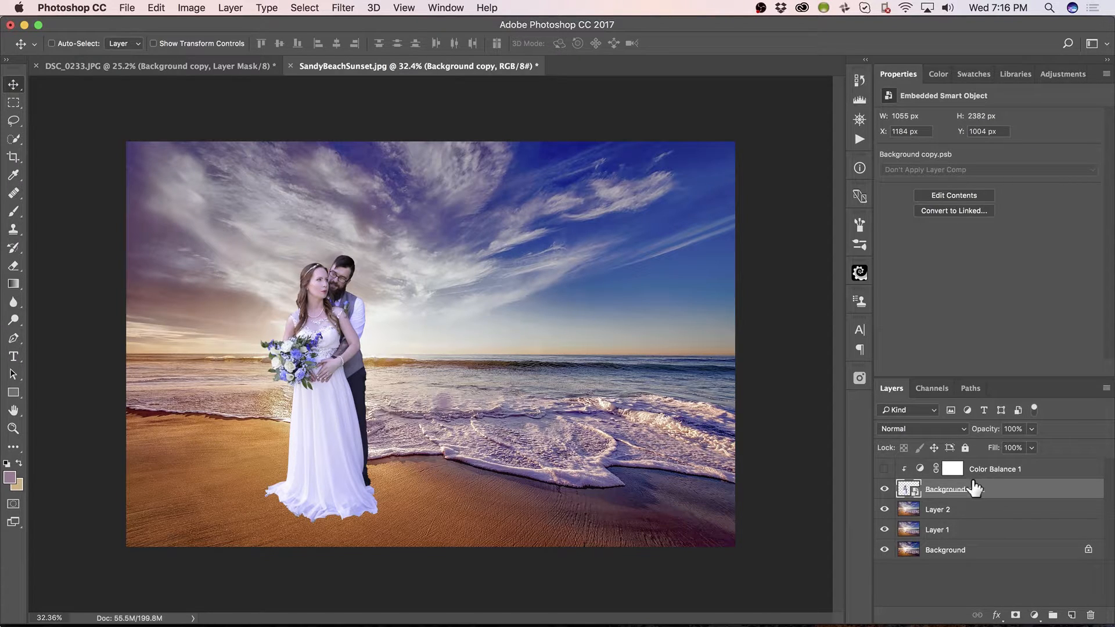
pyautogui.press('super')
pyautogui.press('super+j')
pyautogui.click(884, 510)
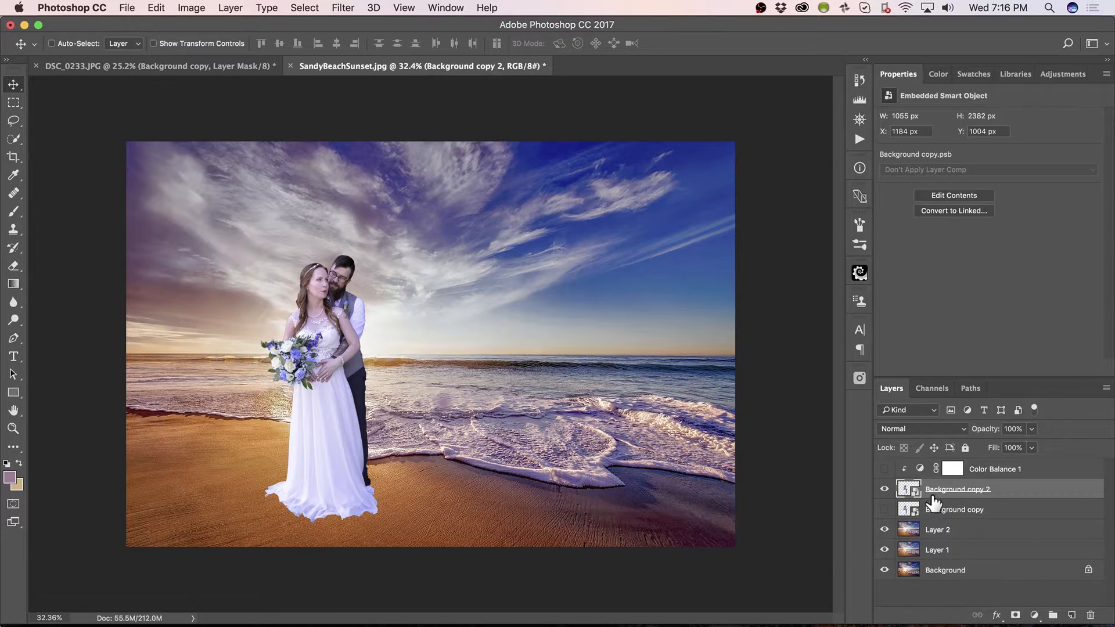
# Rasterize the duplicated couple layer by attempting a Brush stroke on it, and convert it back to a smart object
pyautogui.click(191, 7)
pyautogui.moveTo(255, 45)
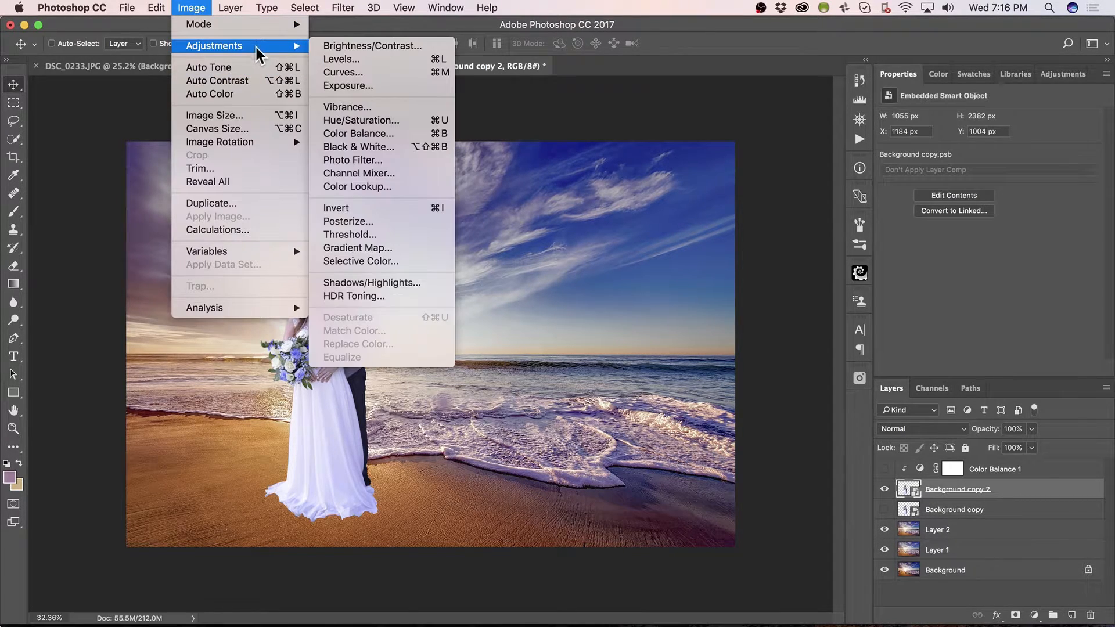
pyautogui.click(1007, 489)
pyautogui.press('b')
pyautogui.click(622, 197)
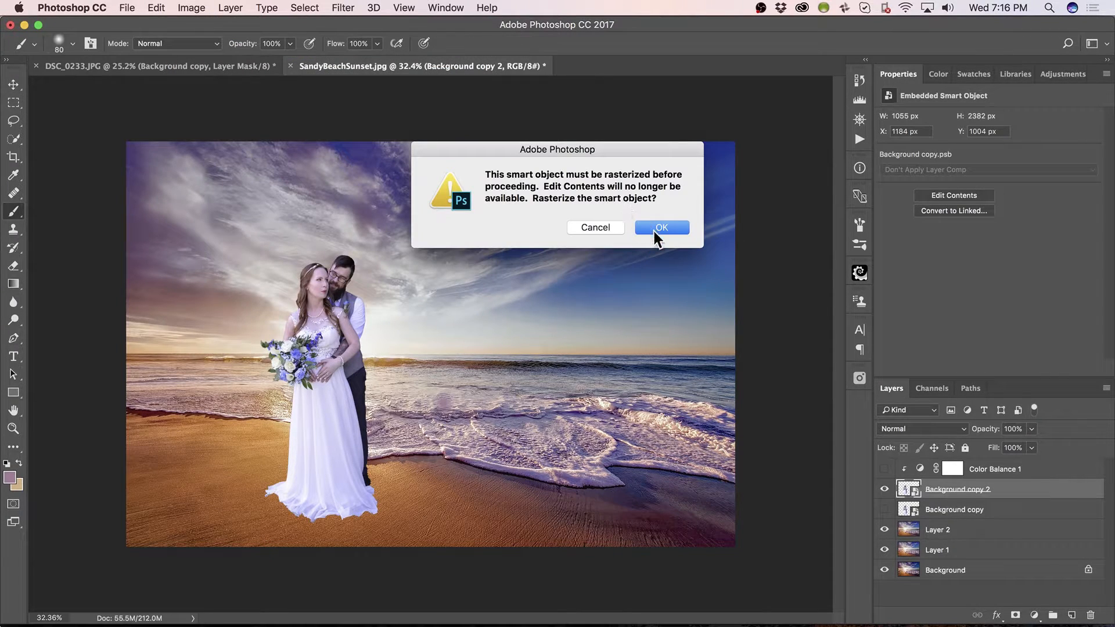
pyautogui.click(670, 228)
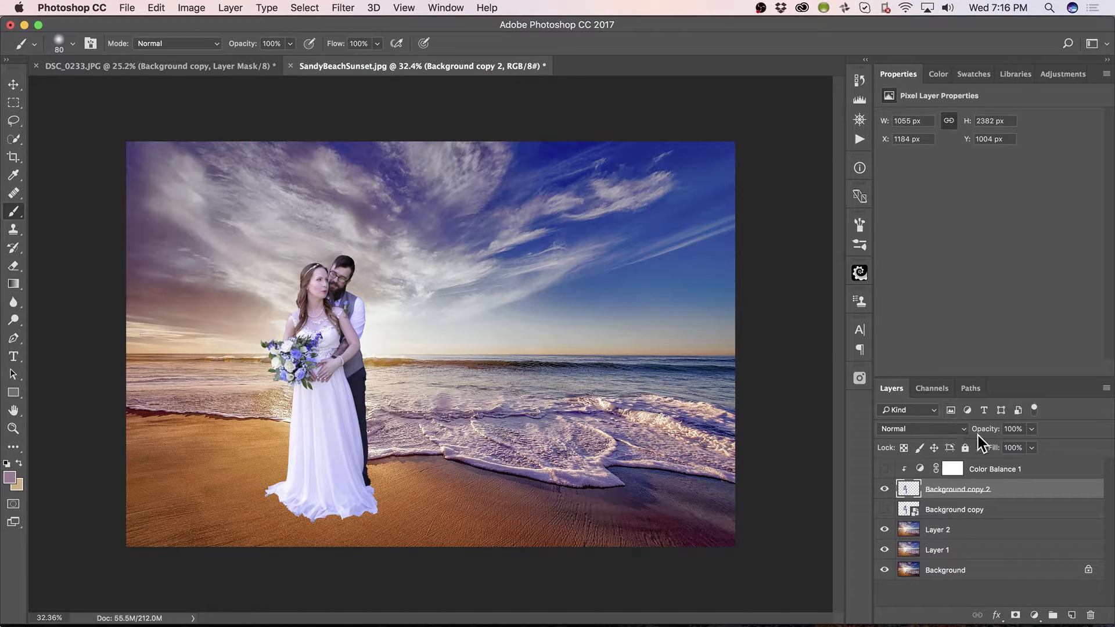
pyautogui.rightClick(1017, 489)
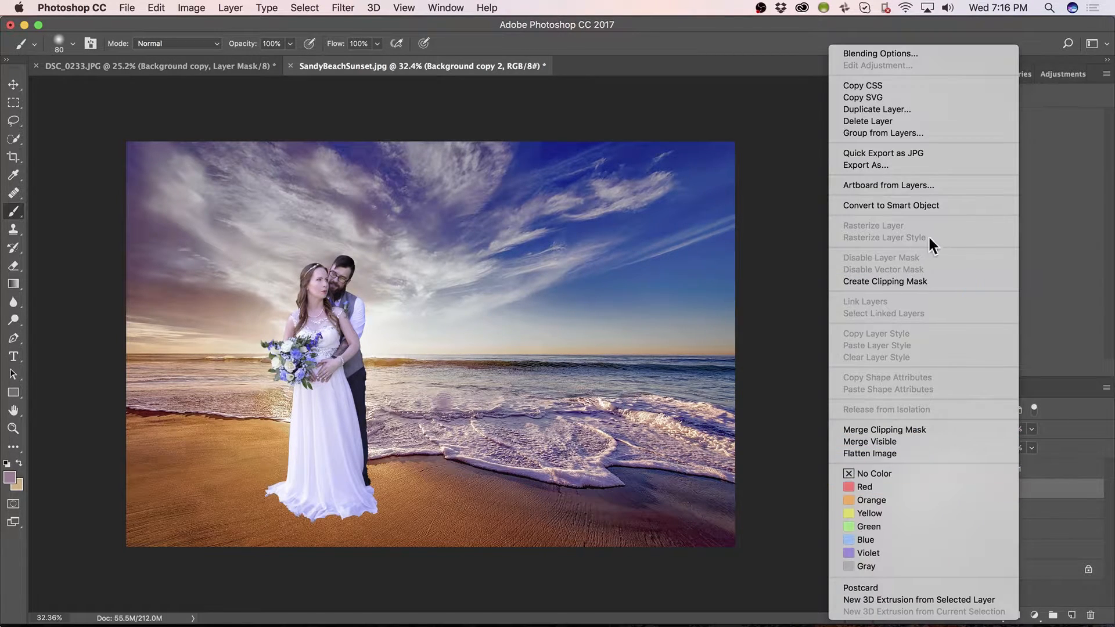
pyautogui.click(943, 204)
# Rasterize the Background copy 2 smart object and open the Match Color adjustment for it
pyautogui.rightClick(1022, 491)
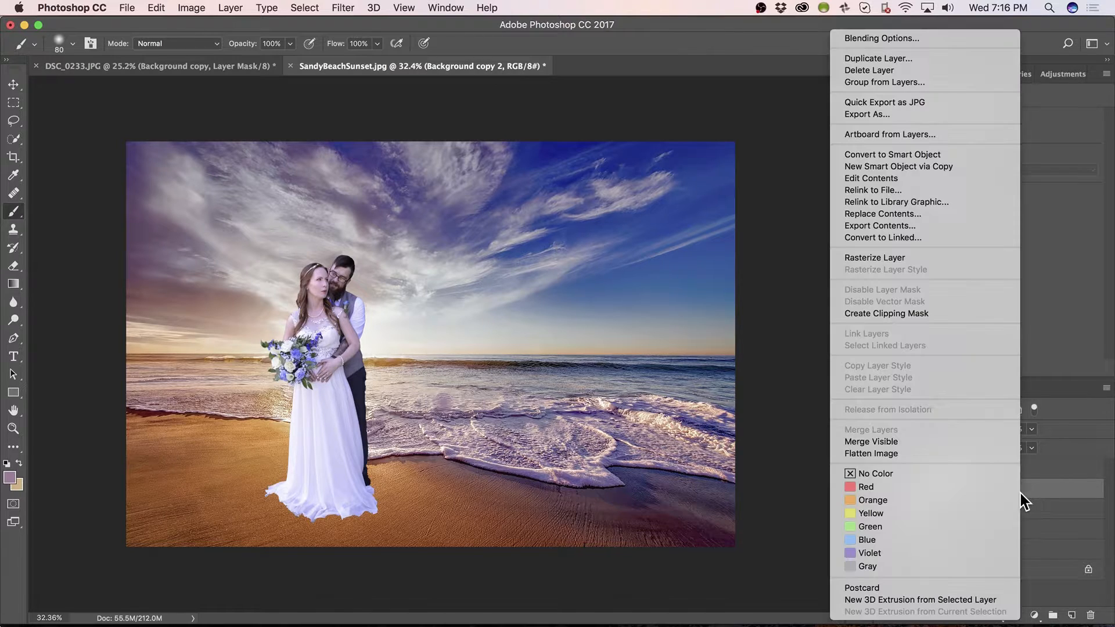
pyautogui.click(895, 257)
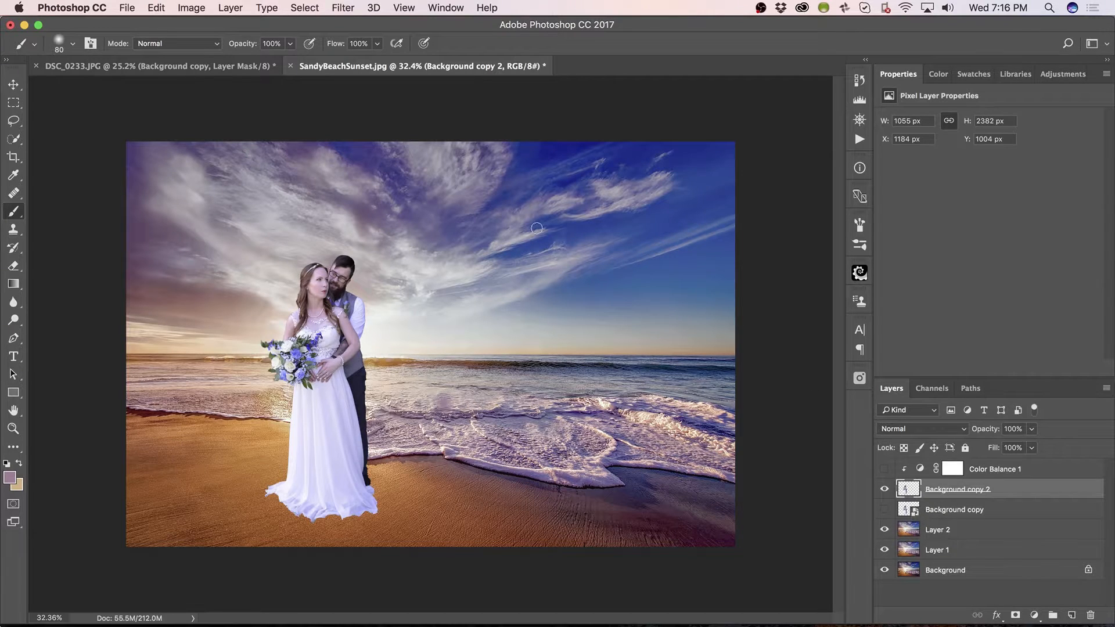
pyautogui.click(194, 11)
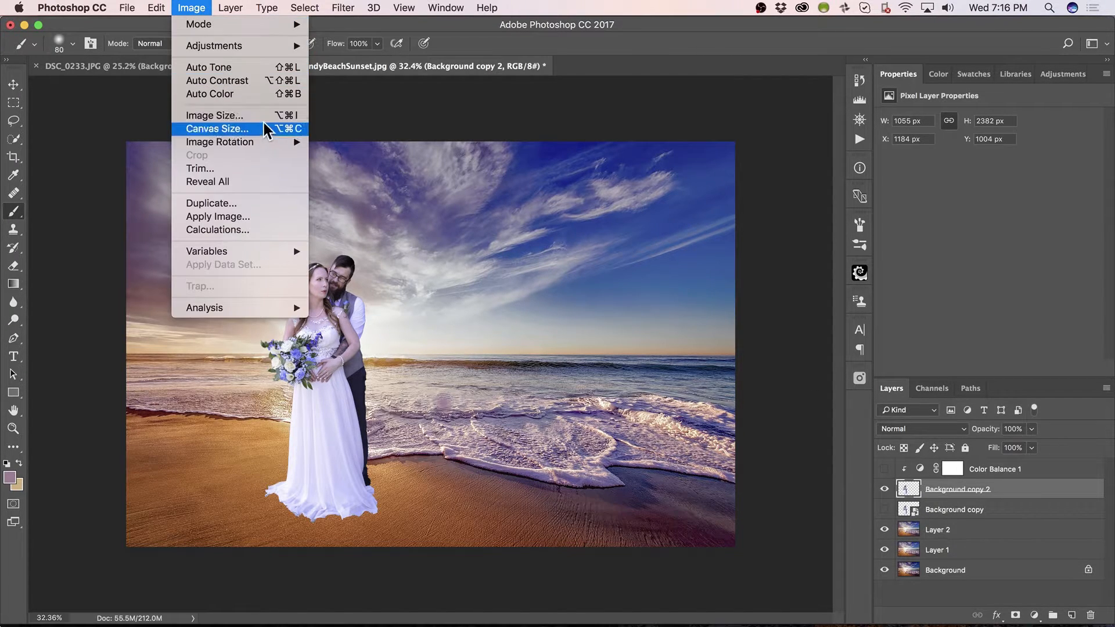
pyautogui.moveTo(256, 46)
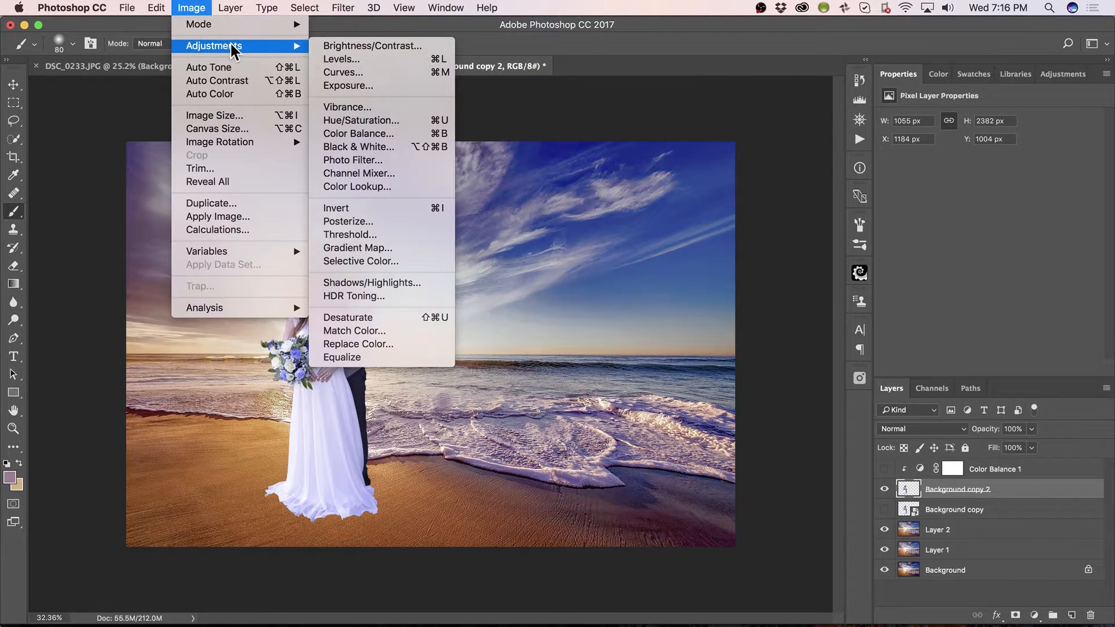
pyautogui.click(398, 330)
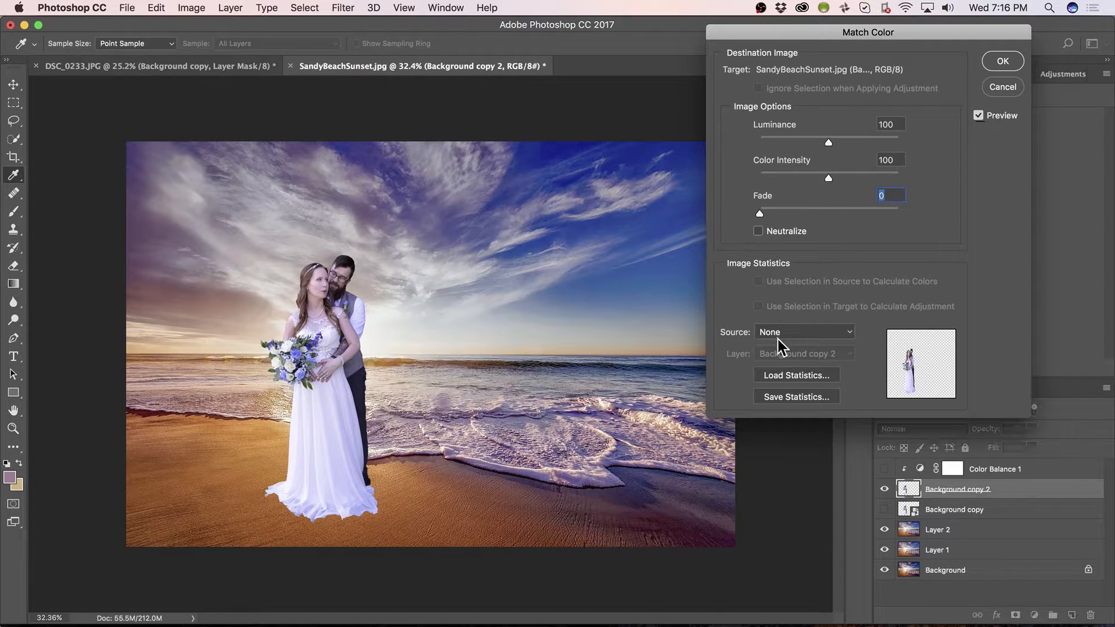
# Set the Match Color source to SandyBeachSunset.jpg, trying the Background layer and settling on Layer 2 as the reference
pyautogui.click(782, 335)
pyautogui.click(808, 356)
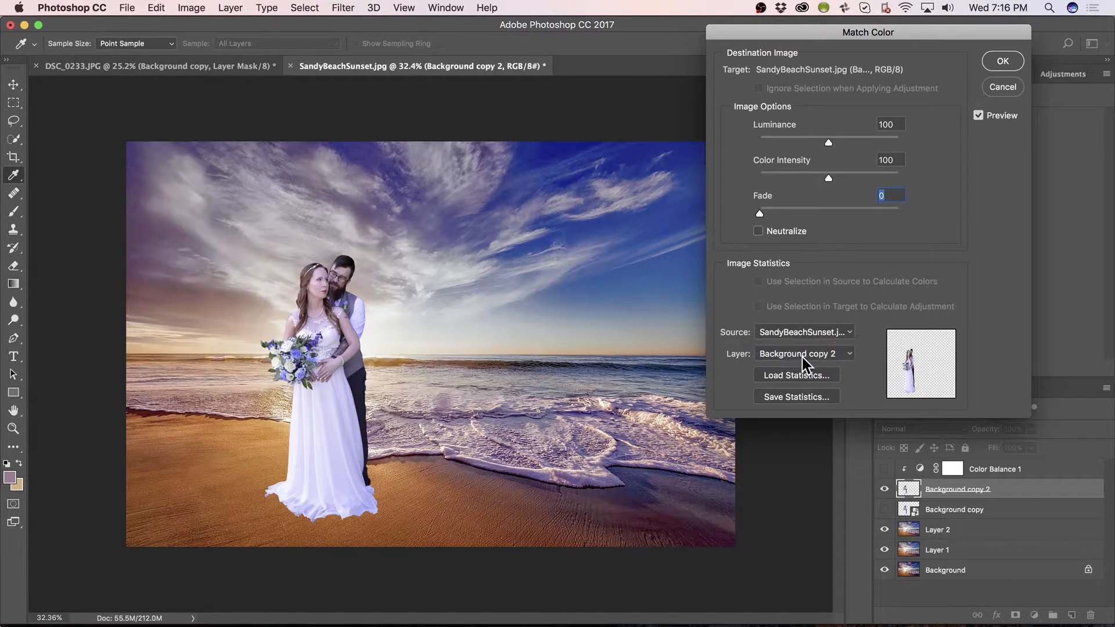
pyautogui.click(803, 359)
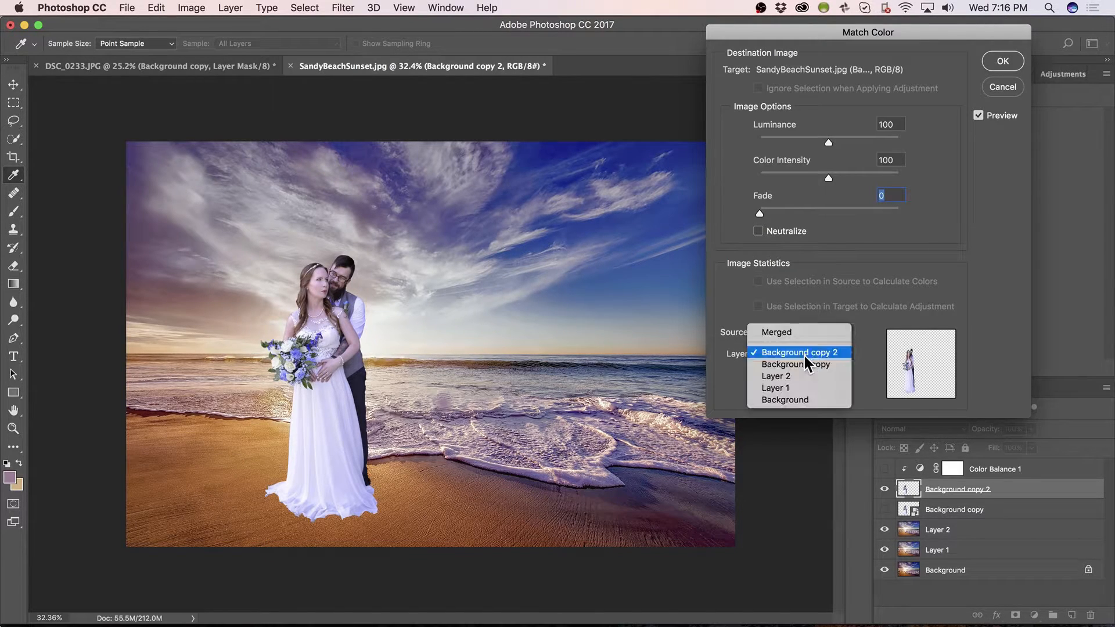
pyautogui.click(805, 400)
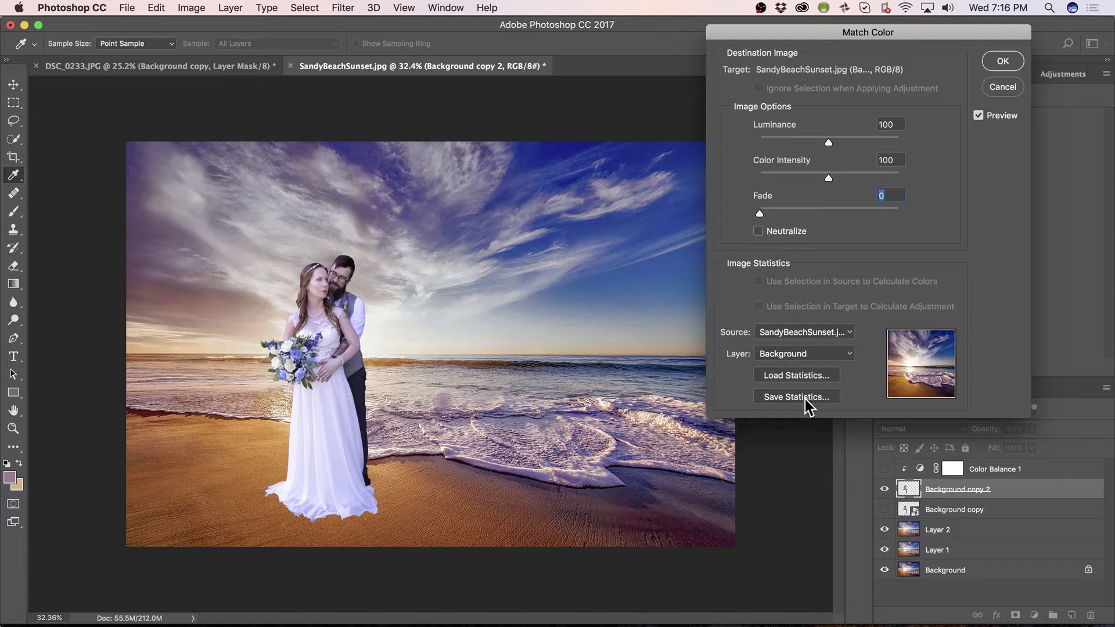
pyautogui.click(810, 356)
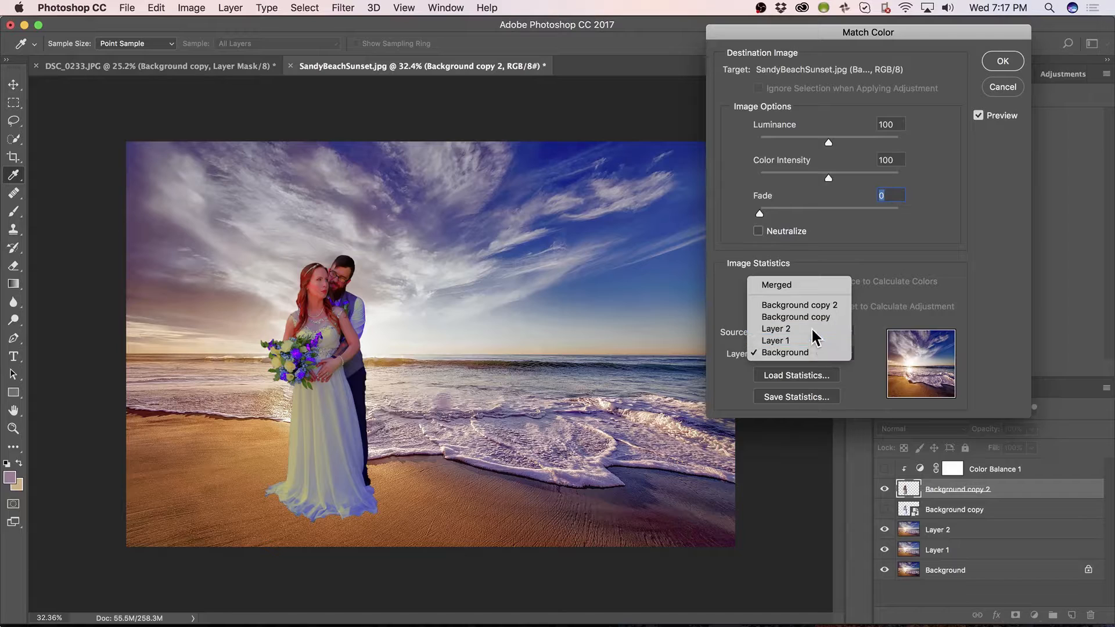
pyautogui.click(813, 329)
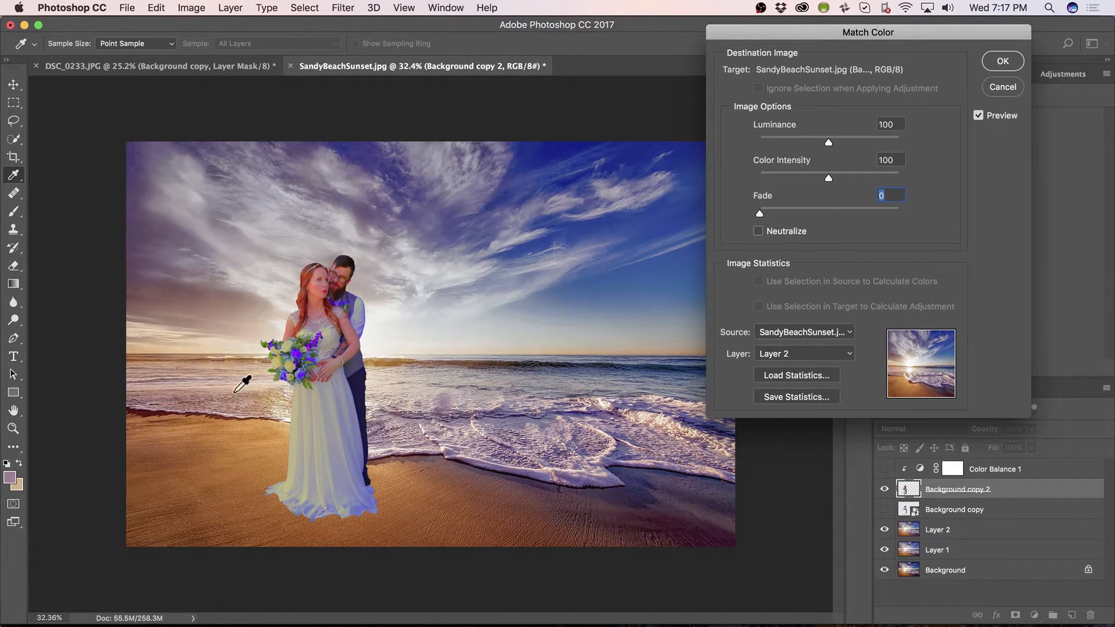
# Set the Match Color Fade to 74 after trying 50, and check the couple's skin, dress and bouquet against the beach
pyautogui.click(829, 209)
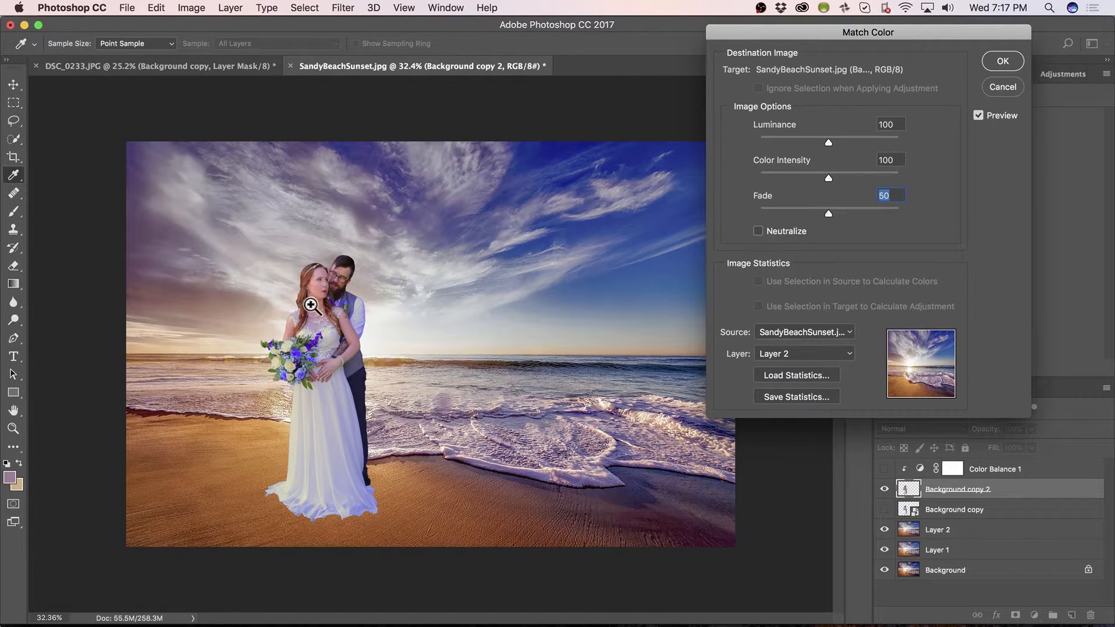
pyautogui.moveTo(305, 302); pyautogui.dragTo(399, 294)
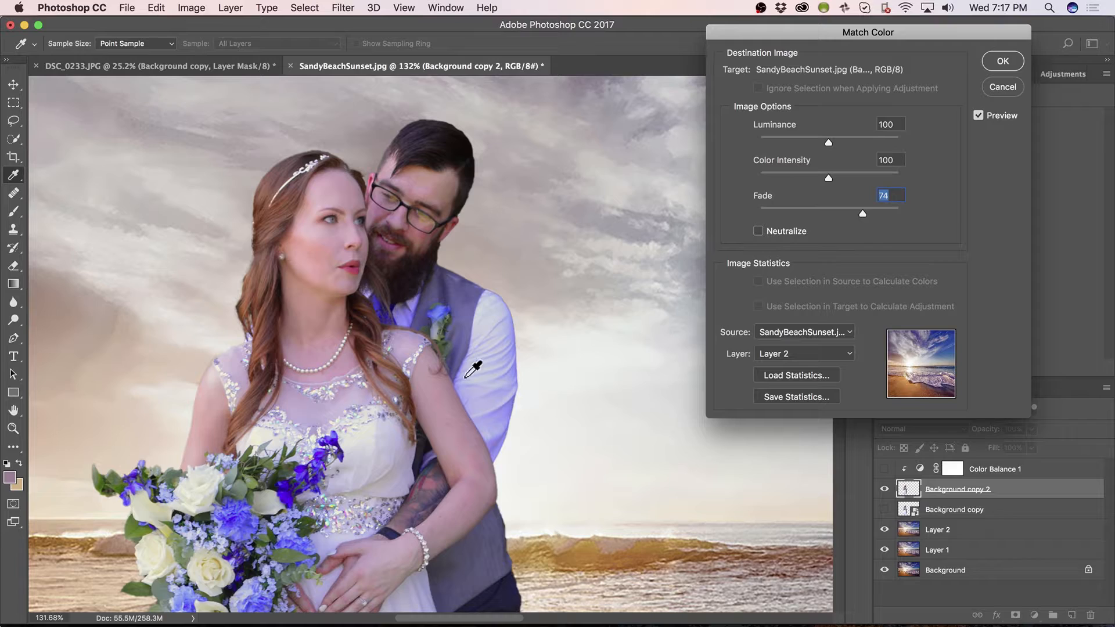
pyautogui.scroll(-5, 473, 369)
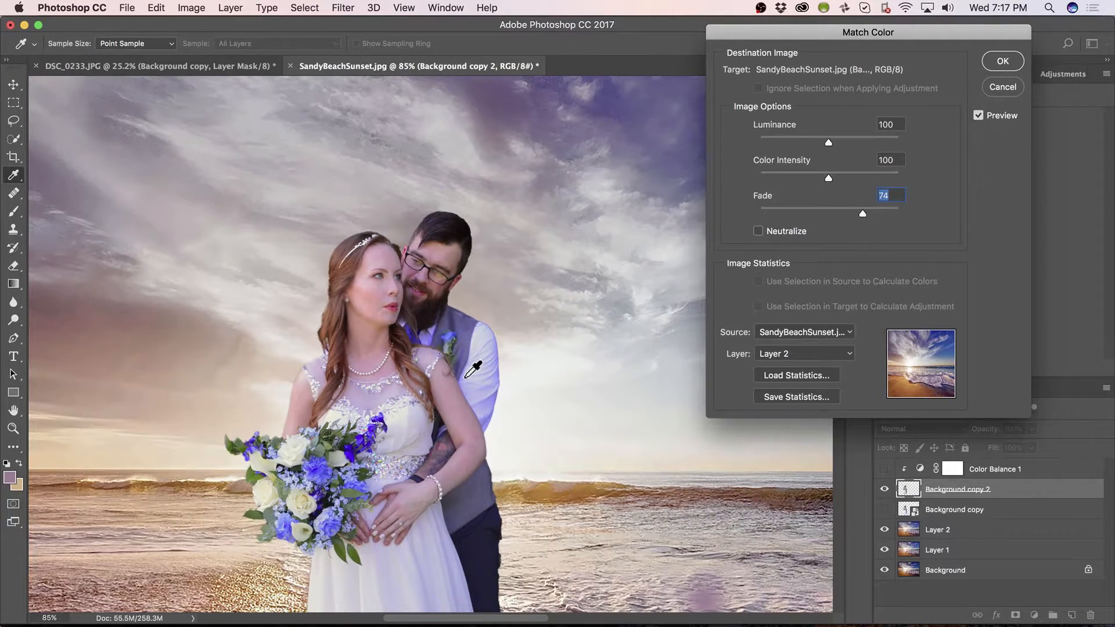
pyautogui.scroll(-4, 473, 369)
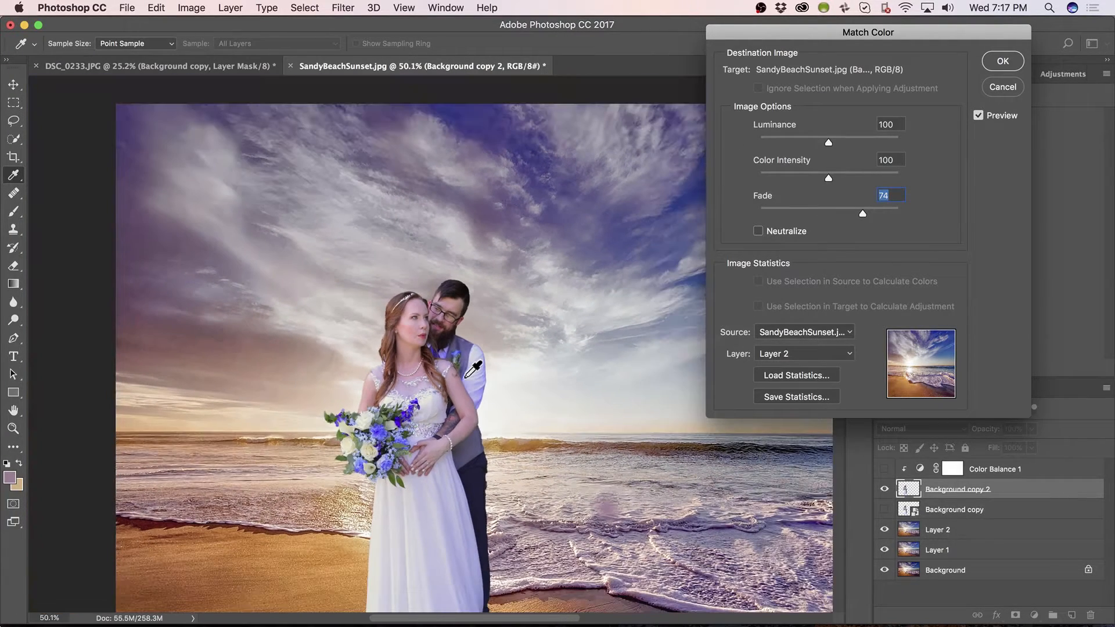
pyautogui.scroll(-4, 473, 370)
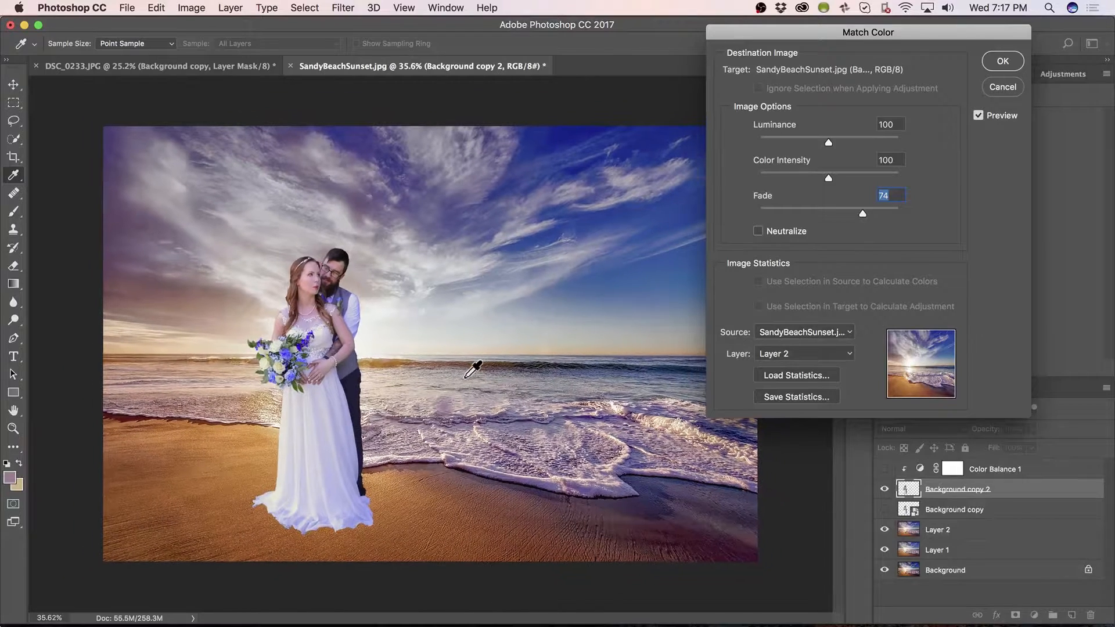
pyautogui.scroll(-3, 472, 369)
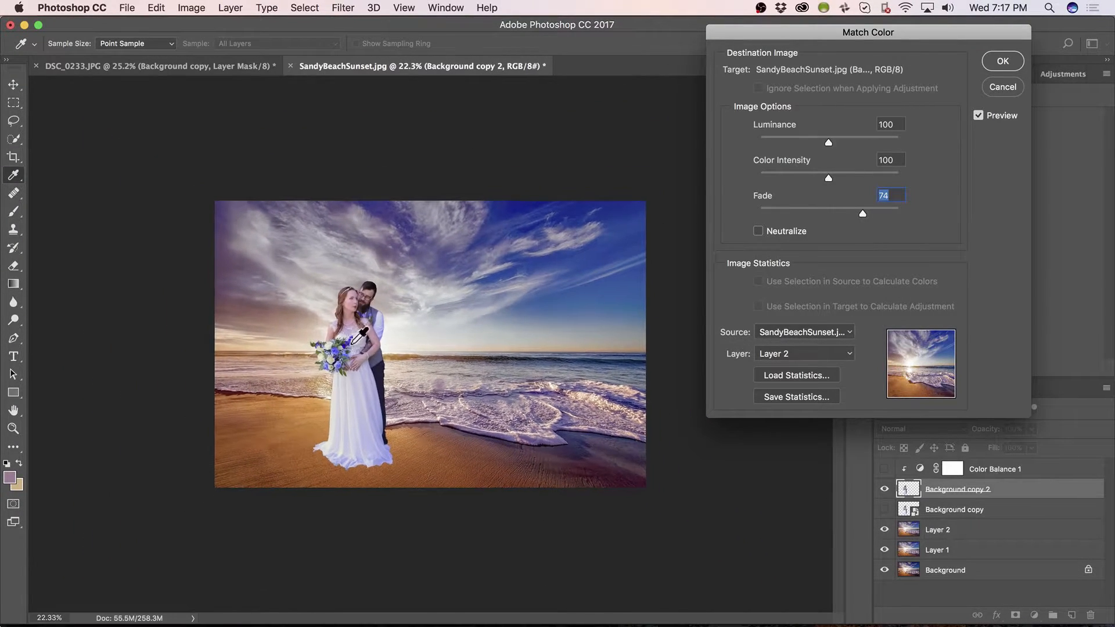
pyautogui.scroll(3, 375, 349)
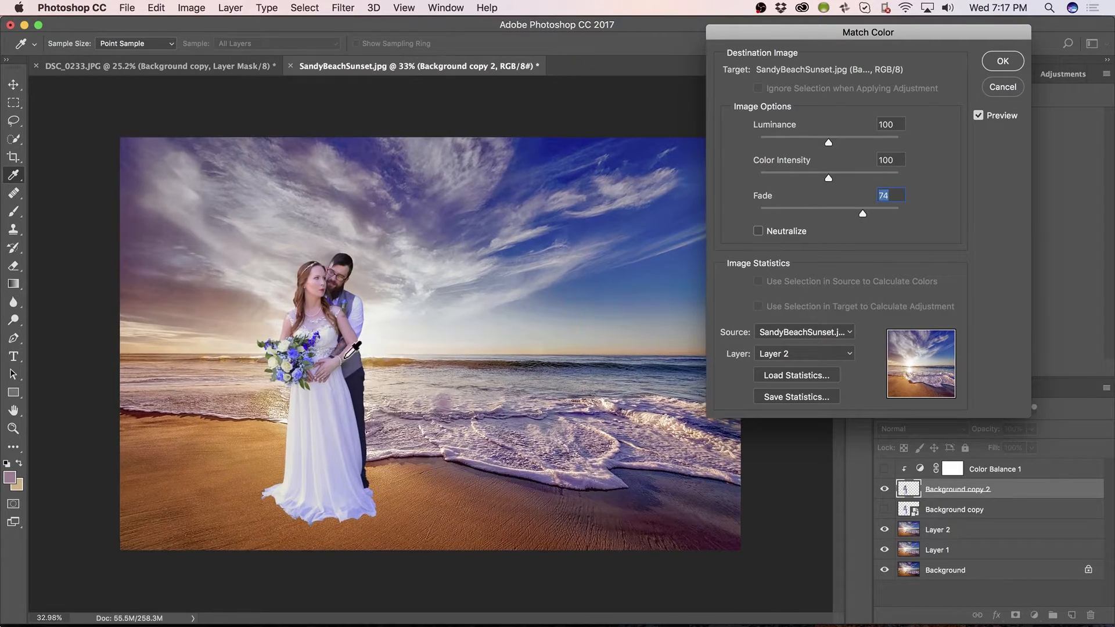
pyautogui.scroll(1, 347, 359)
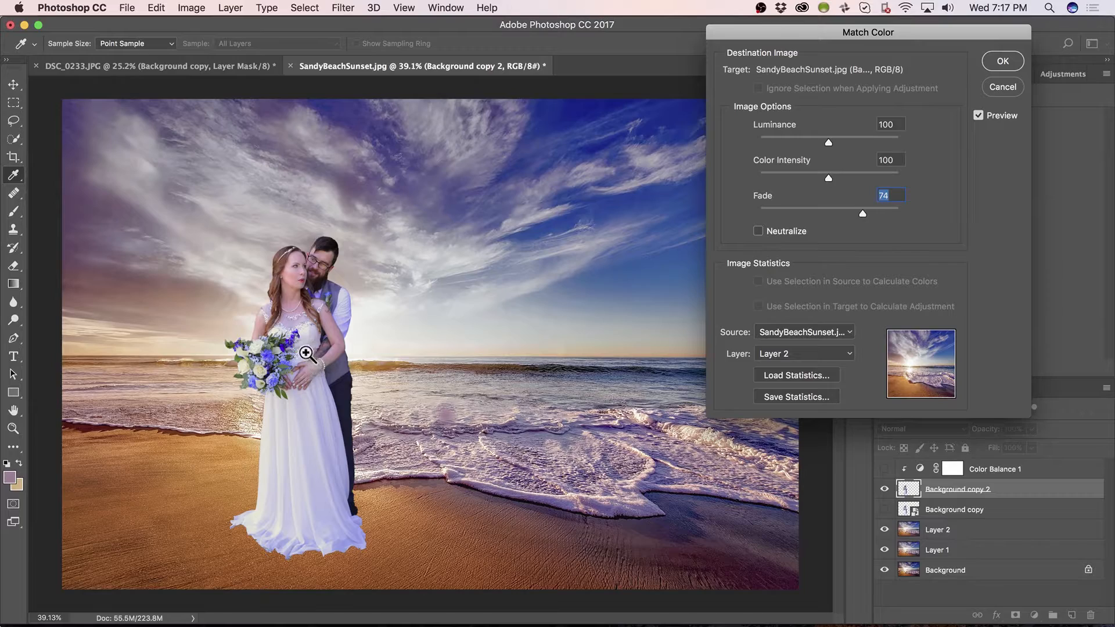
pyautogui.scroll(1, 307, 352)
pyautogui.scroll(2, 314, 350)
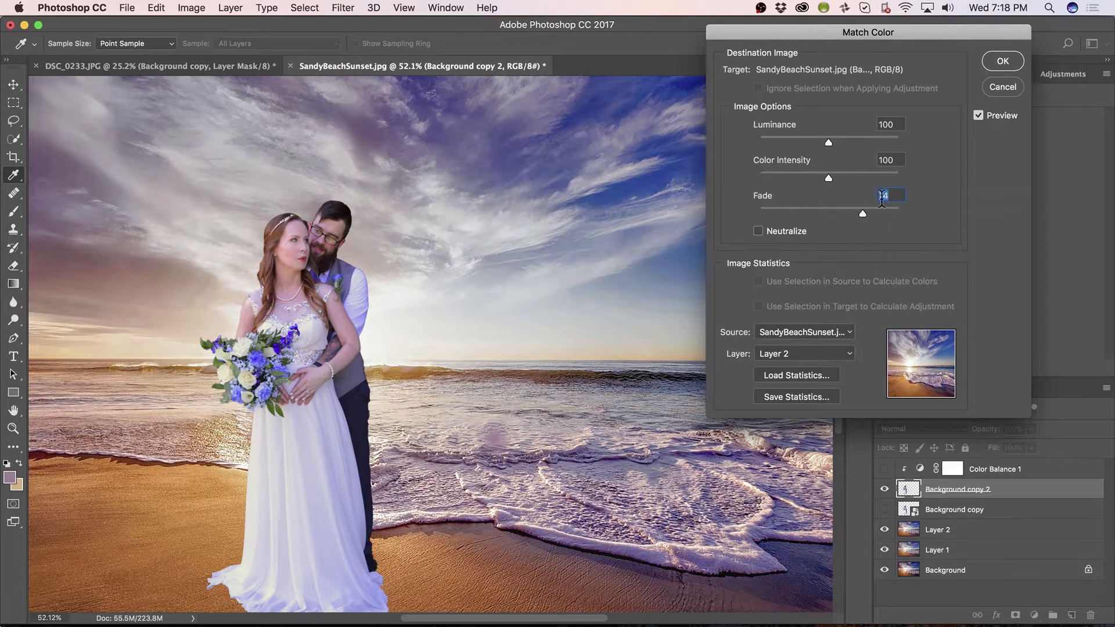
# Try Match Color's Color Intensity at 166 and 62, return it to 100 and apply the adjustment
pyautogui.moveTo(827, 174); pyautogui.dragTo(875, 180)
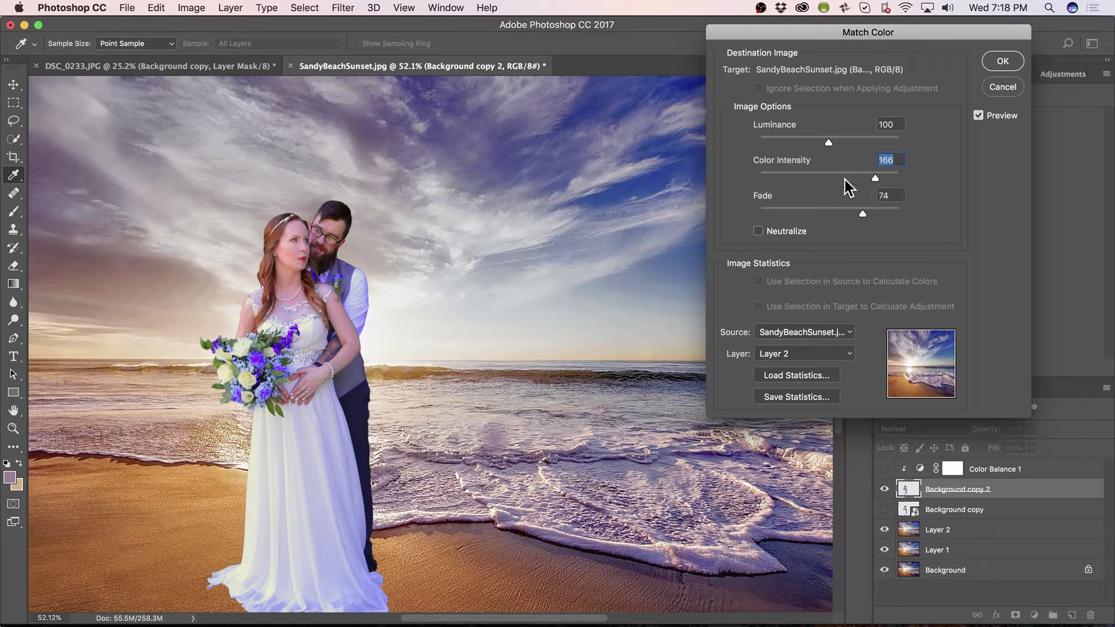
pyautogui.click(802, 175)
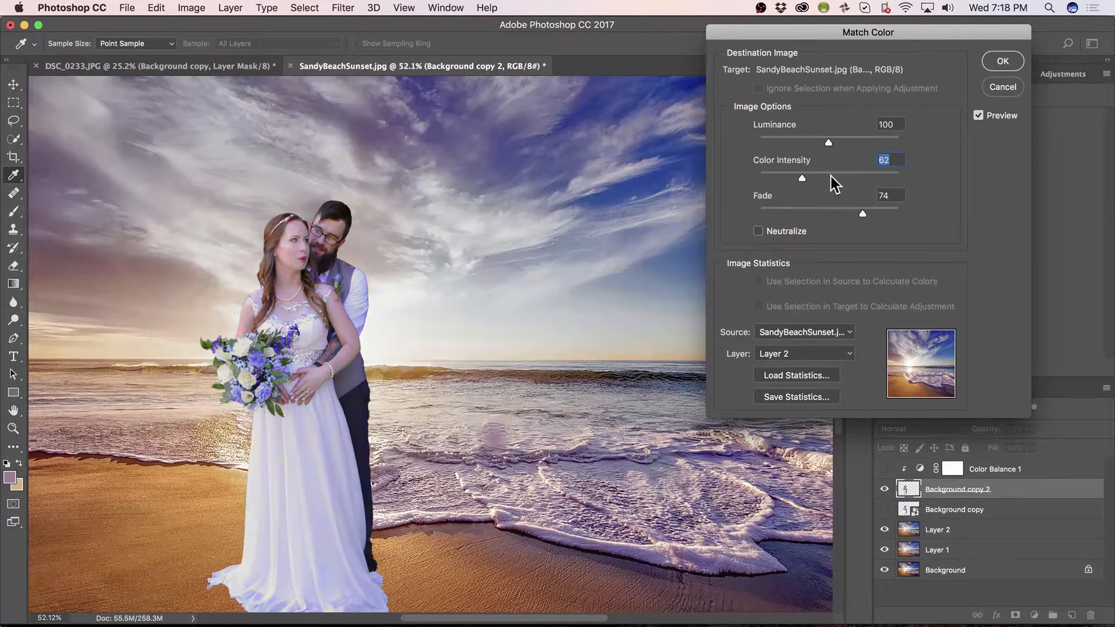
pyautogui.moveTo(829, 174); pyautogui.dragTo(832, 184)
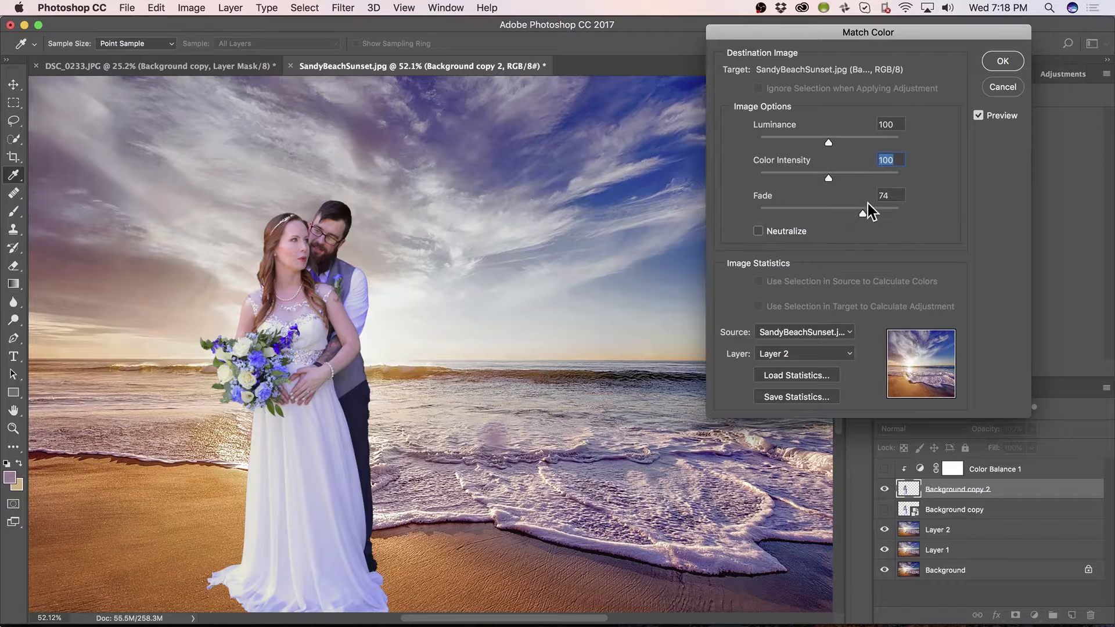
pyautogui.click(1001, 62)
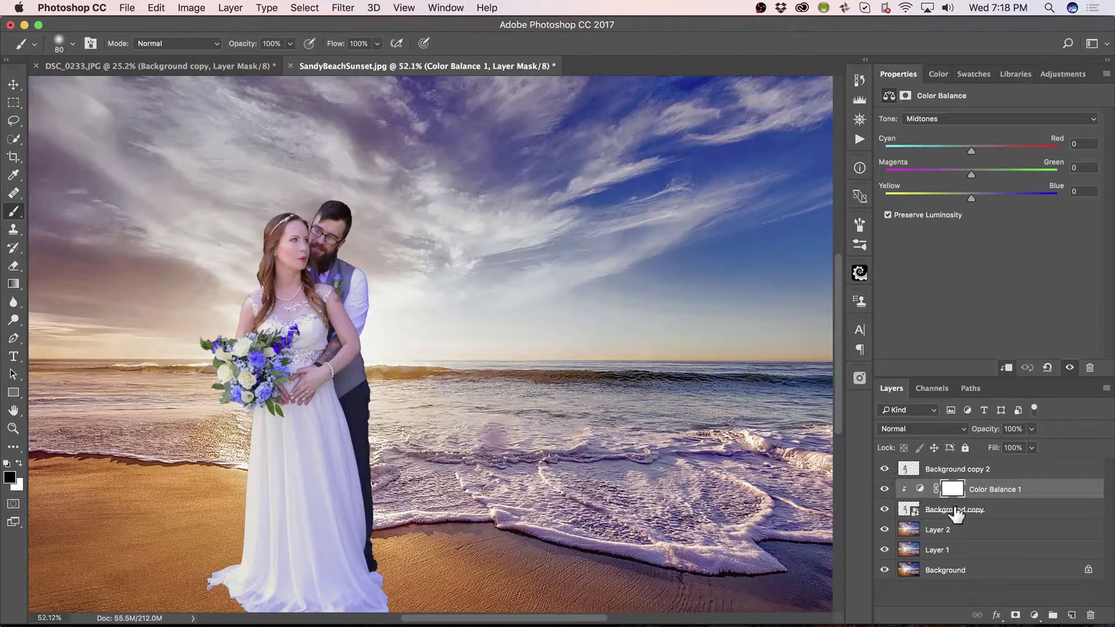
# Compare the couple with and without the Background copy 2 layer, and delete the Color Balance 1 adjustment layer
pyautogui.click(885, 470)
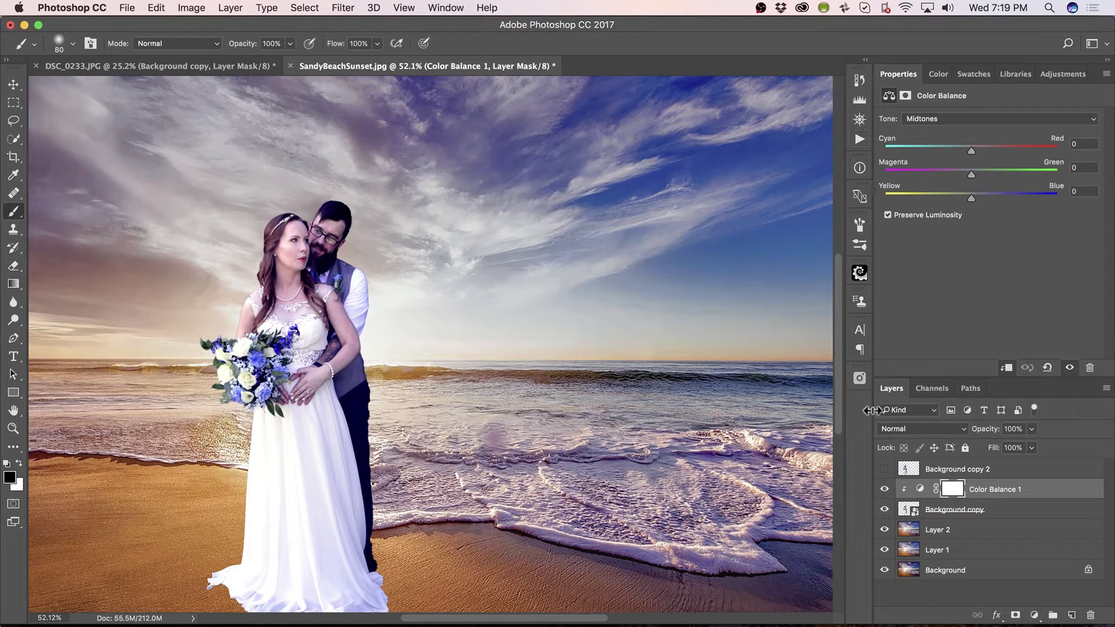
pyautogui.click(884, 471)
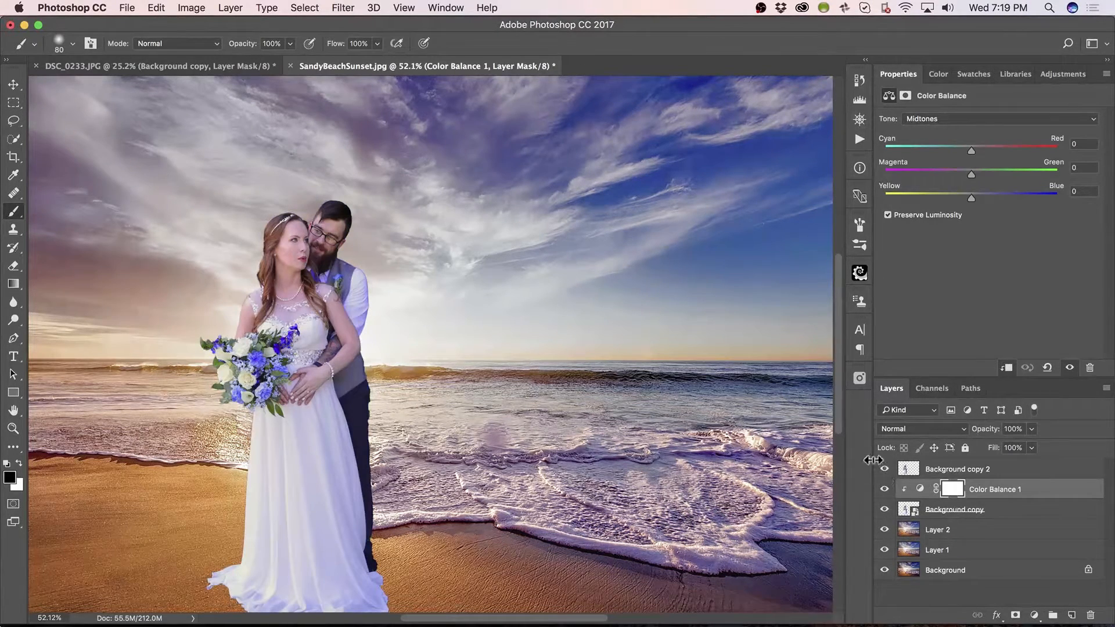
pyautogui.click(885, 489)
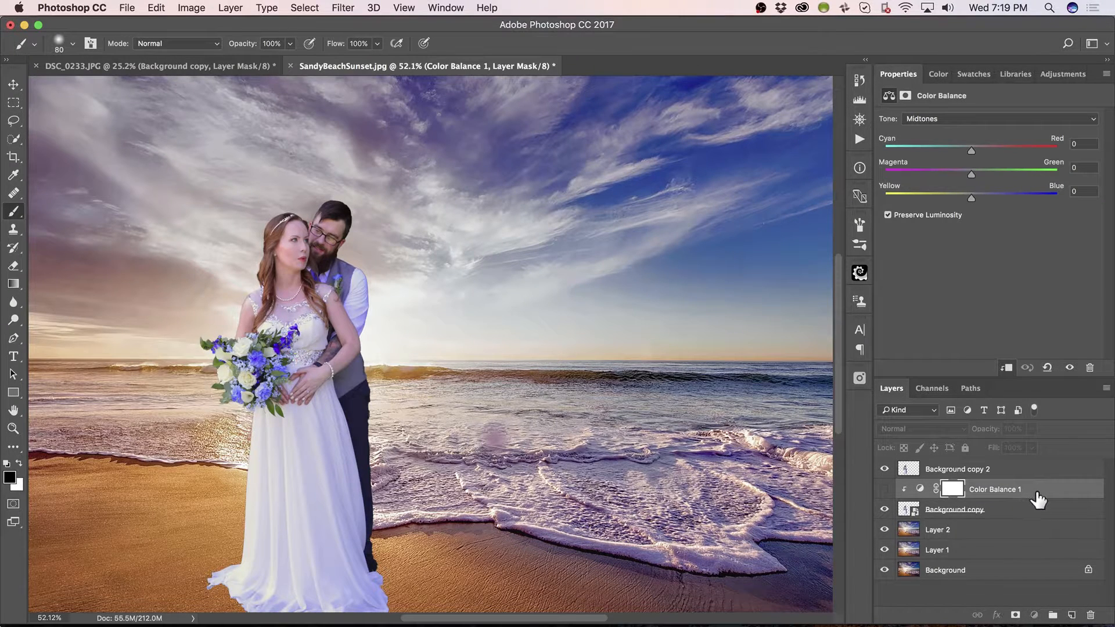
pyautogui.press('Delete')
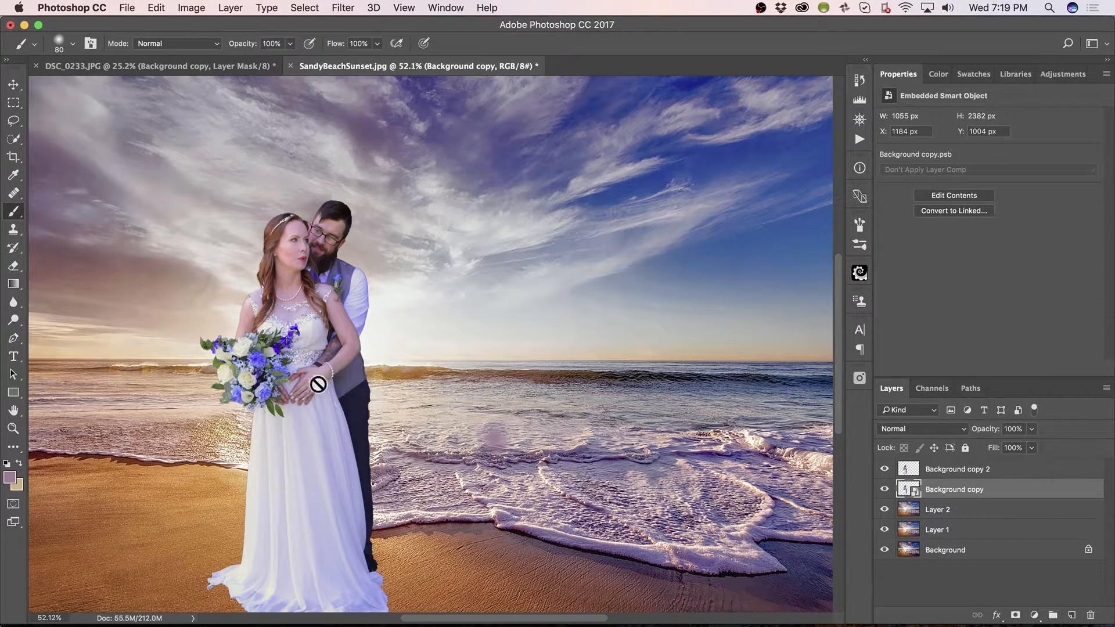
# Hide the Background copy layer and scale the couple on Background copy 2 proportionally down to about 85%
pyautogui.scroll(-3, 319, 386)
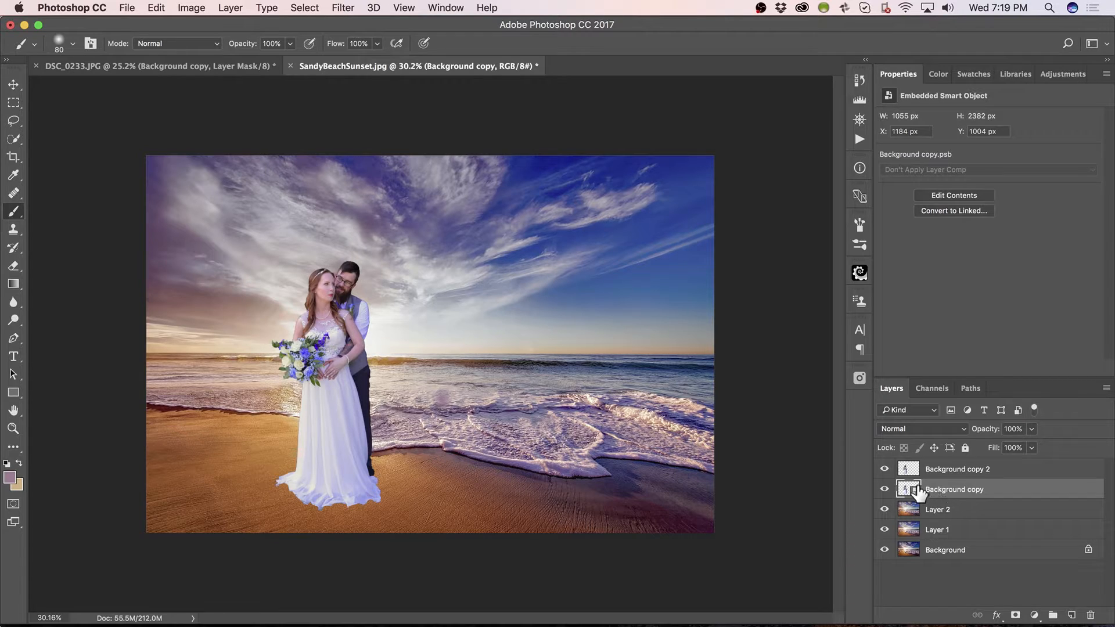
pyautogui.click(884, 490)
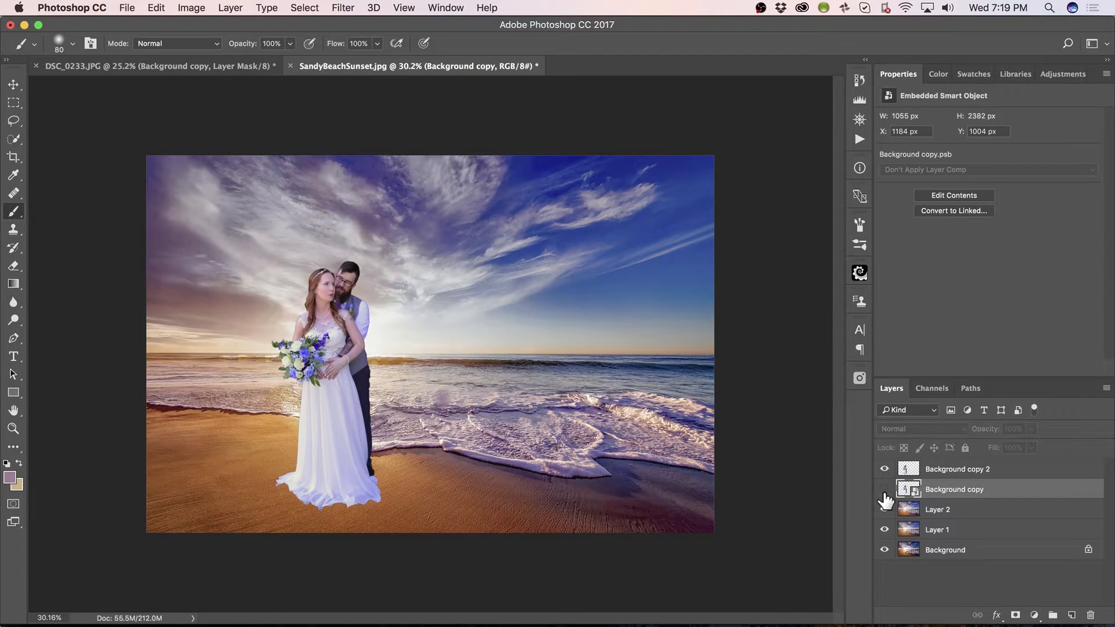
pyautogui.click(954, 469)
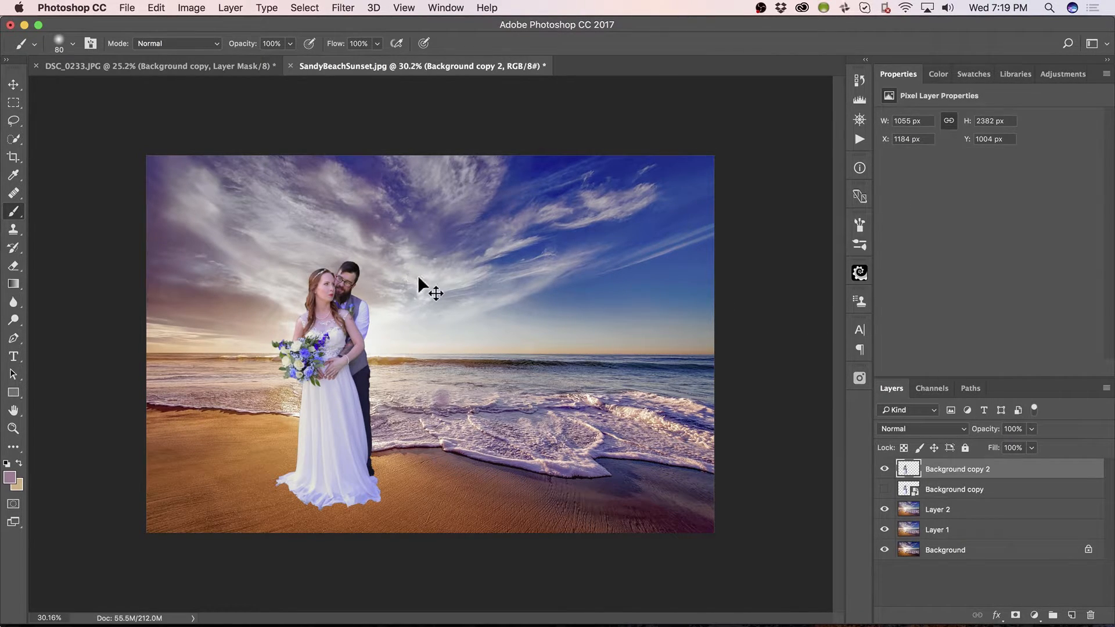
pyautogui.press('super+t')
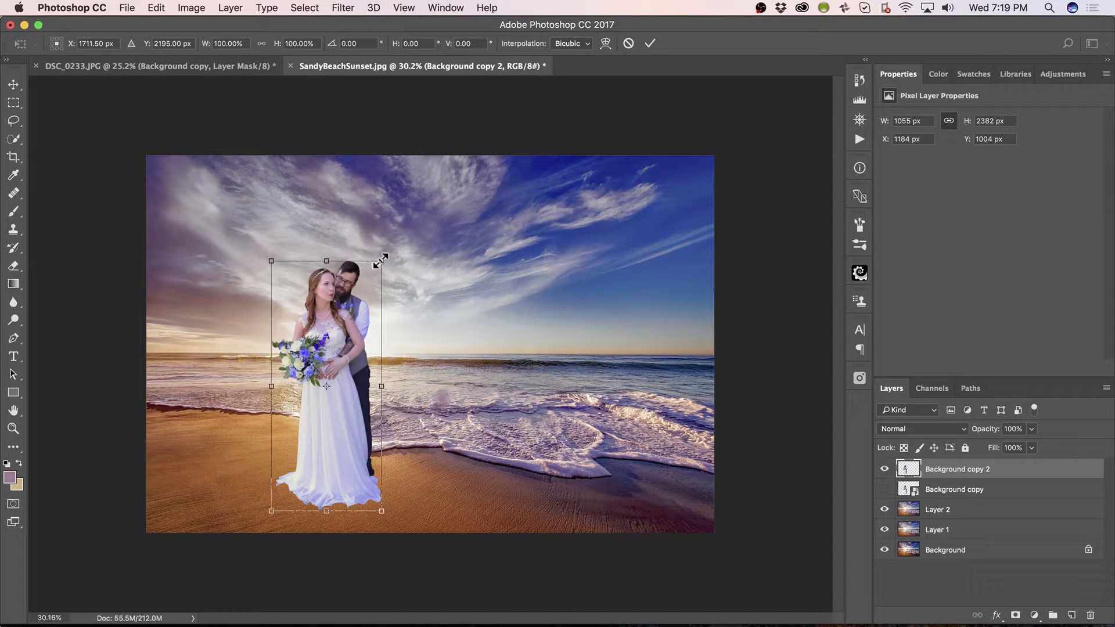
pyautogui.moveTo(381, 261); pyautogui.dragTo(366, 297)
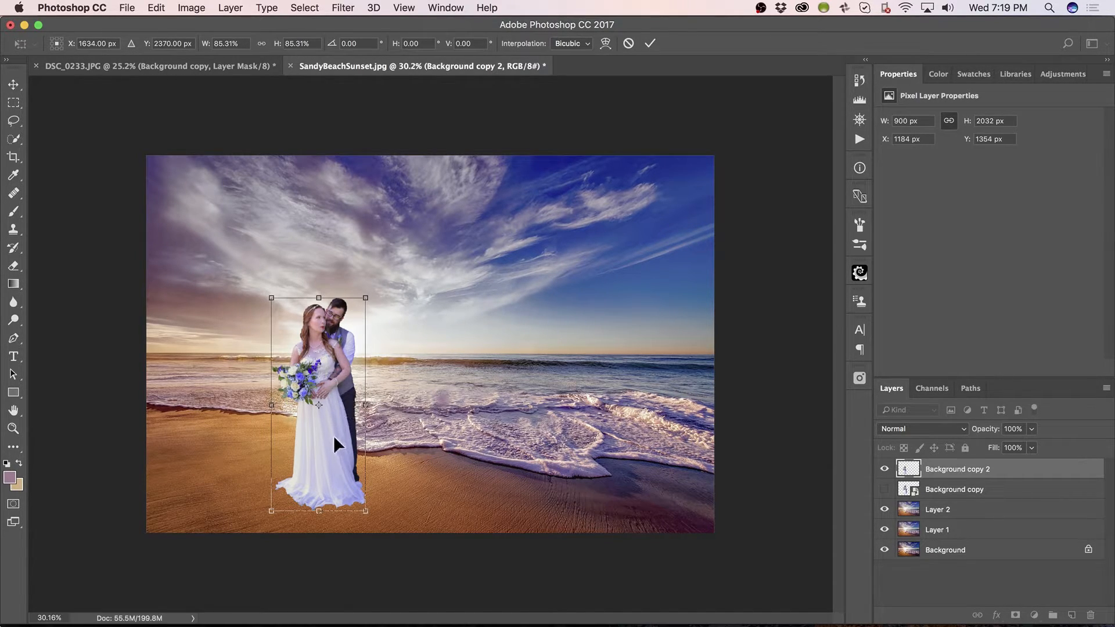
pyautogui.press('Return')
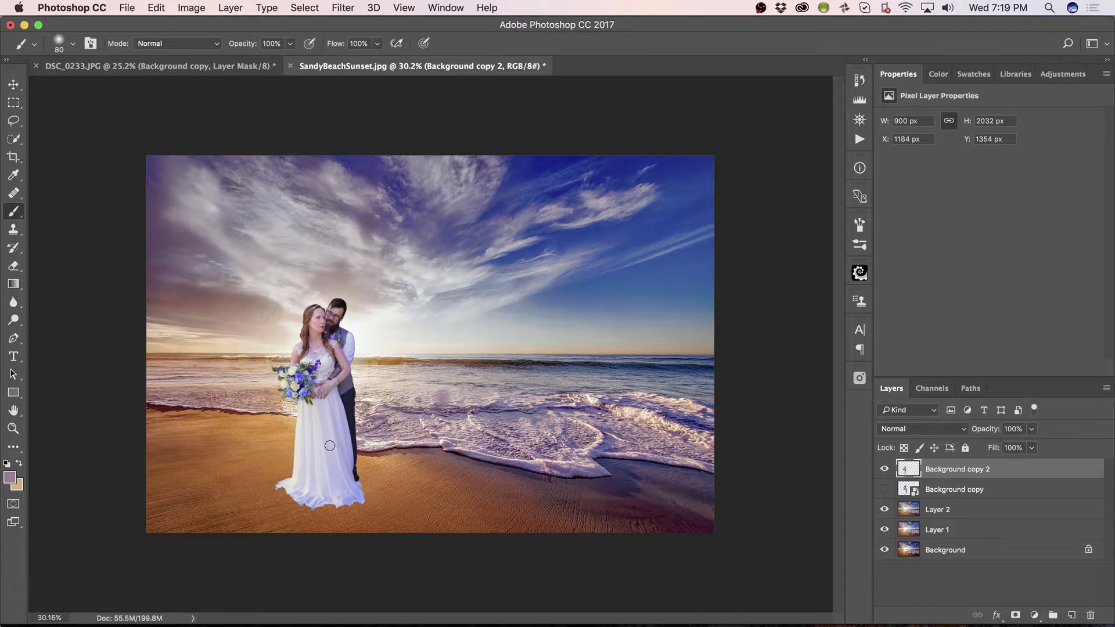
pyautogui.press('c')
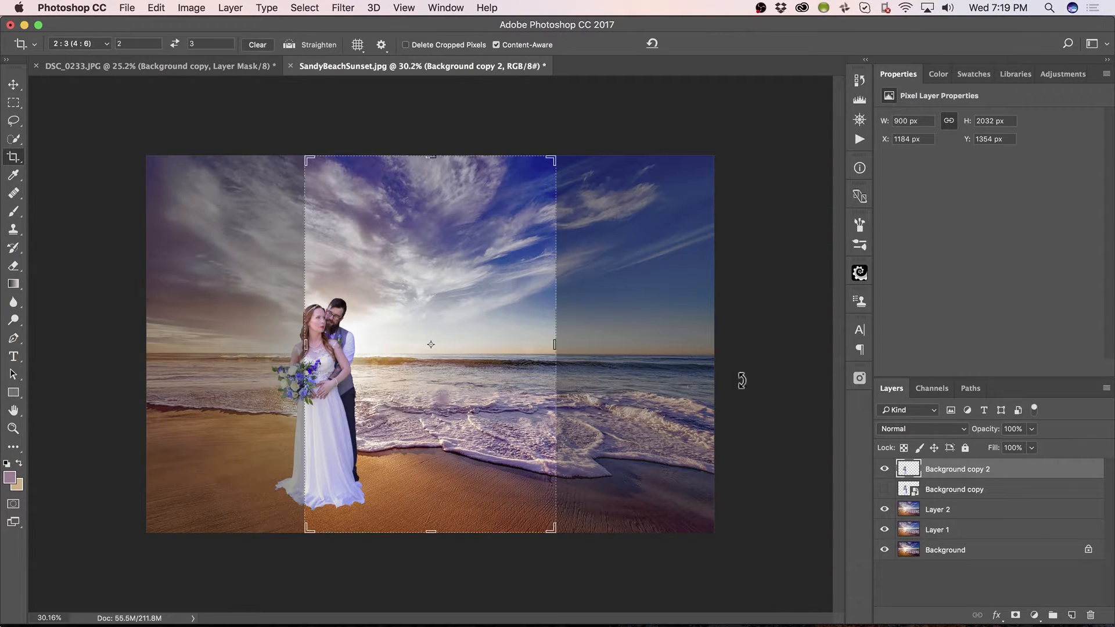
pyautogui.click(175, 45)
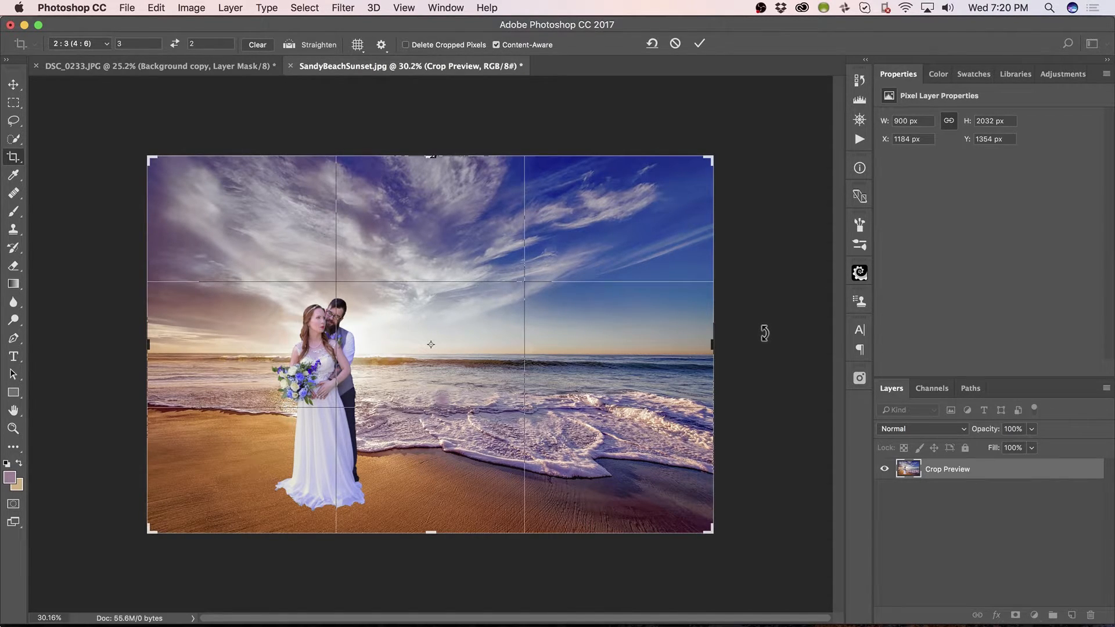
pyautogui.press('Return')
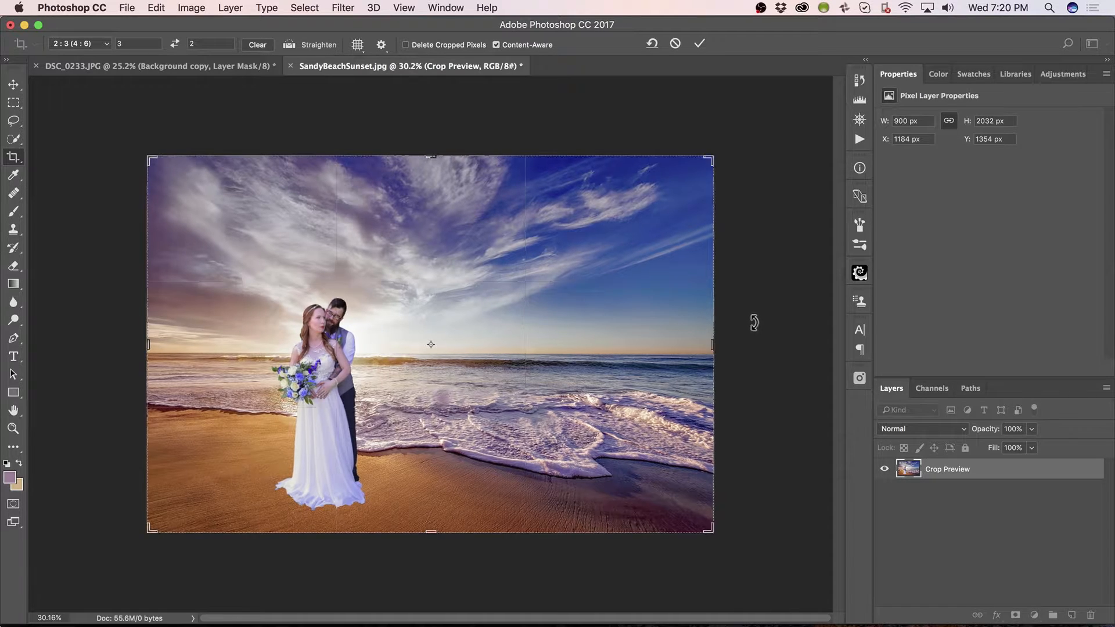
pyautogui.press('b')
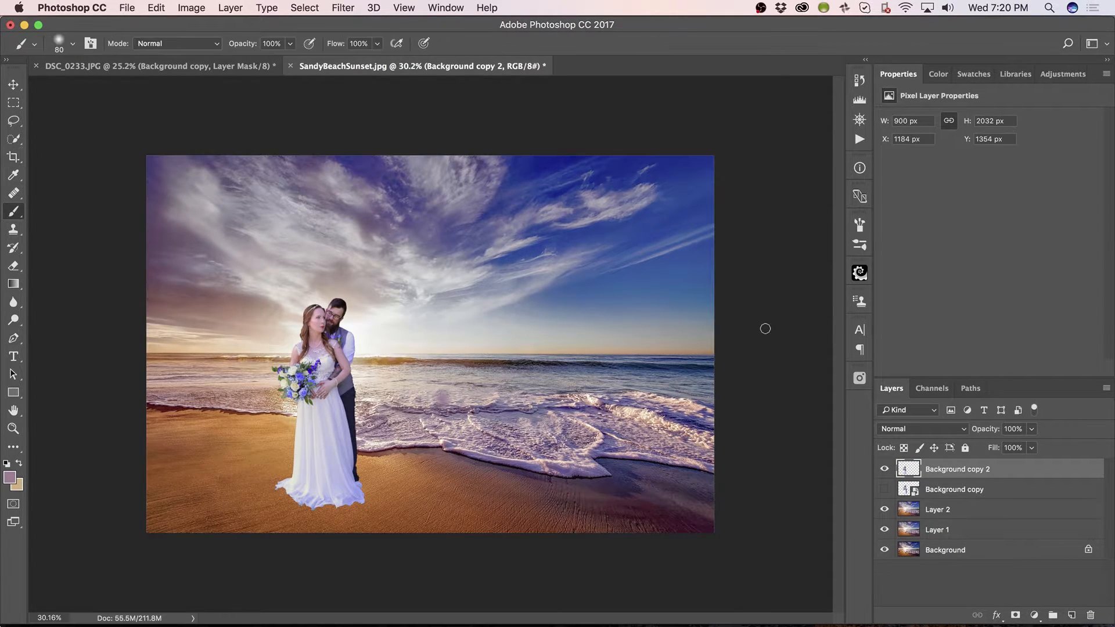
# Nudge the couple on Background copy 2 slightly to the right, to an X position of 1220 px
pyautogui.press('v')
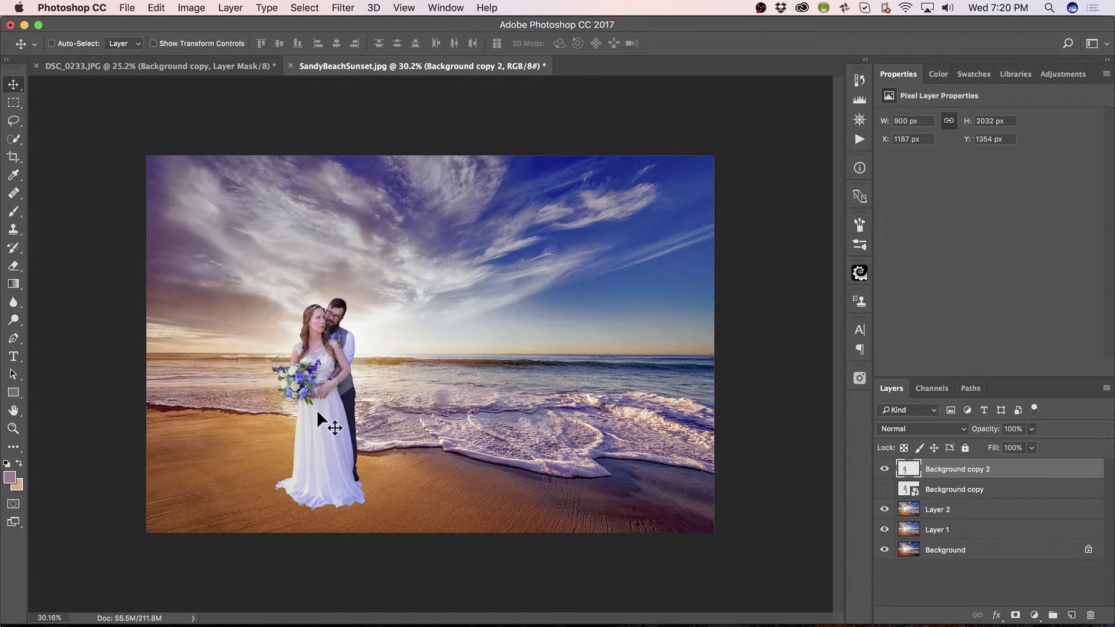
pyautogui.press('Right')
pyautogui.press('Right')
pyautogui.press('Right')
pyautogui.press('Right')
pyautogui.press('Right')
pyautogui.press('Right')
pyautogui.press('Right')
pyautogui.press('Right')
pyautogui.press('Right')
pyautogui.press('Right')
pyautogui.press('Right')
pyautogui.press('Right')
pyautogui.press('Right')
pyautogui.press('Right')
pyautogui.press('Right')
pyautogui.press('Right')
pyautogui.press('Right')
pyautogui.press('Right')
pyautogui.press('Right')
pyautogui.press('Right')
pyautogui.press('Right')
pyautogui.press('Right')
pyautogui.press('Right')
pyautogui.press('Right')
pyautogui.press('Right')
pyautogui.press('Right')
pyautogui.press('Right')
pyautogui.press('Right')
pyautogui.press('Right')
pyautogui.press('Right')
pyautogui.press('Right')
pyautogui.press('Right')
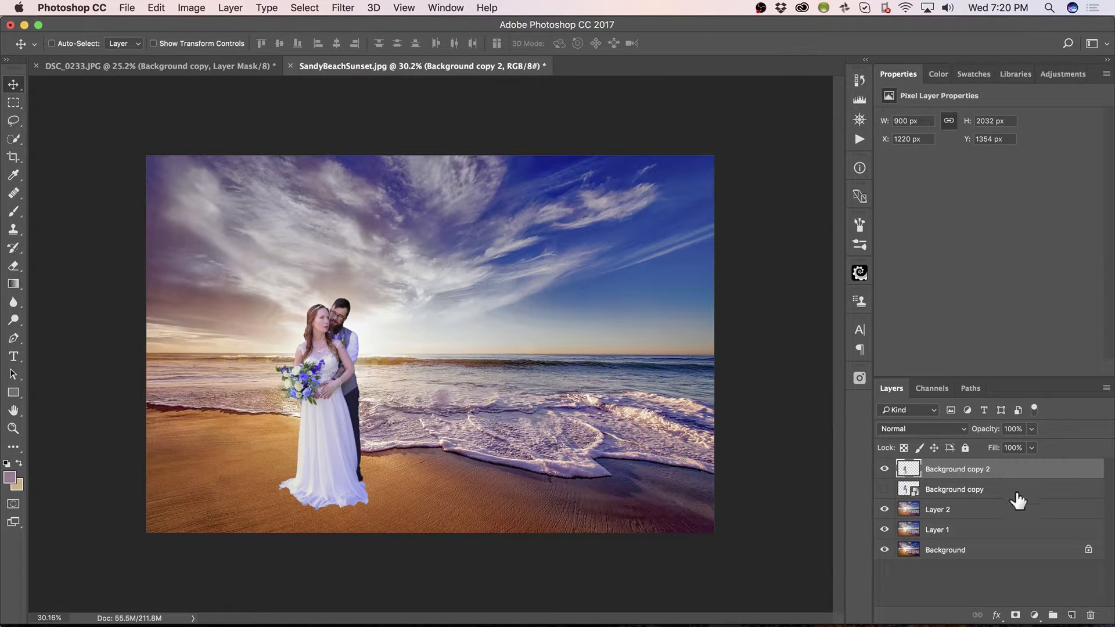
# Add a new empty layer directly above Layer 2, beneath the couple's layers
pyautogui.click(1017, 511)
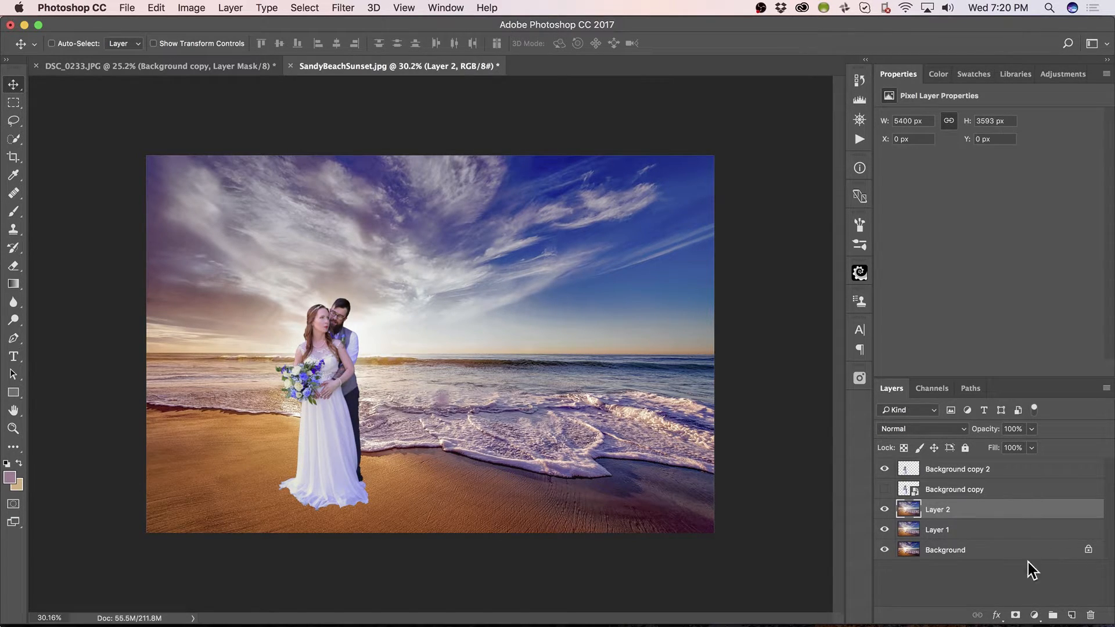
pyautogui.click(1072, 615)
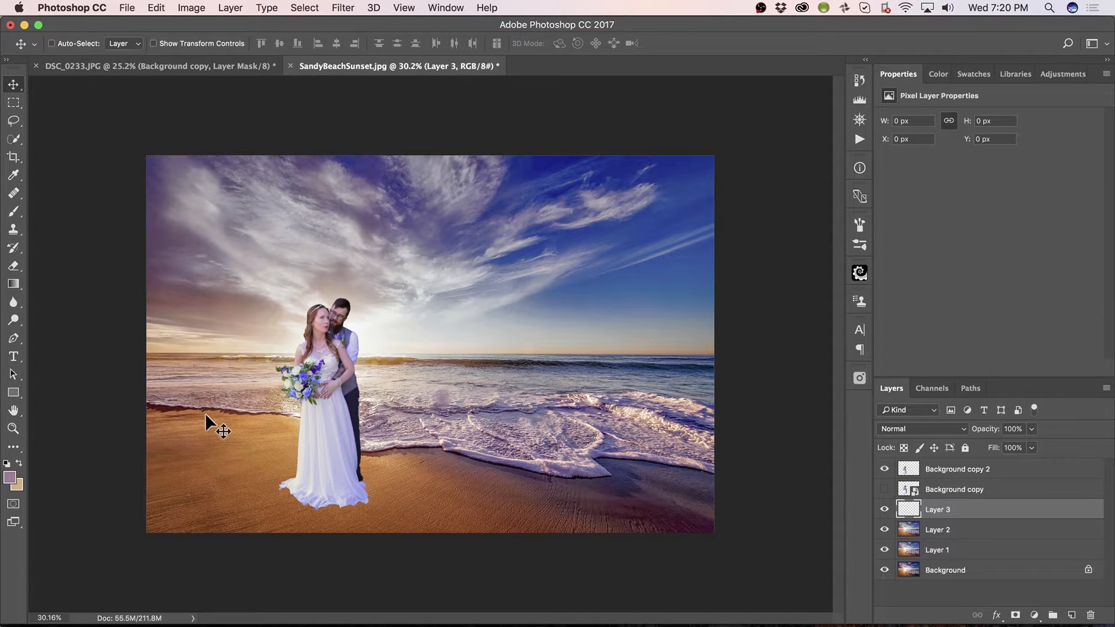
pyautogui.press('z')
pyautogui.moveTo(204, 413); pyautogui.dragTo(333, 391)
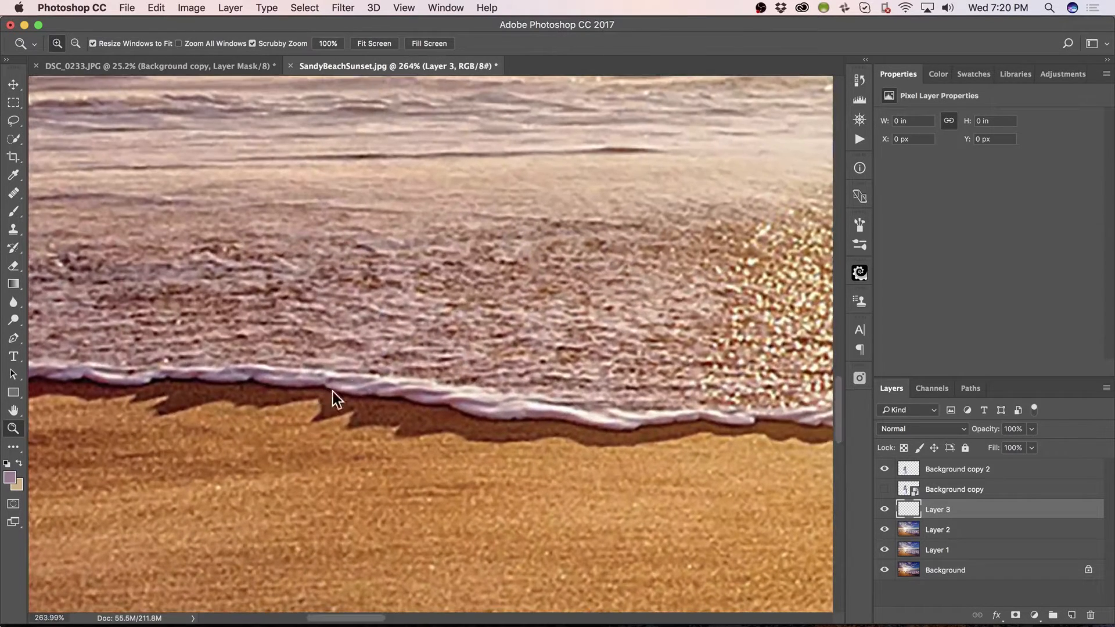
# Add a new empty layer directly above the Background copy 2 layer
pyautogui.press('v')
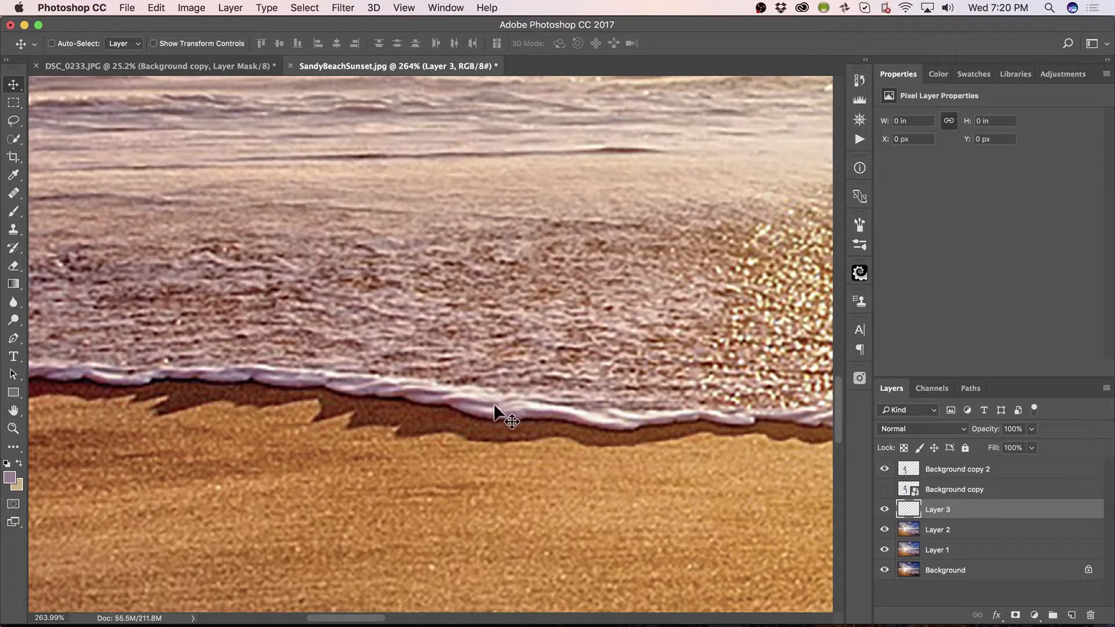
pyautogui.press('z')
pyautogui.moveTo(491, 378); pyautogui.dragTo(410, 393)
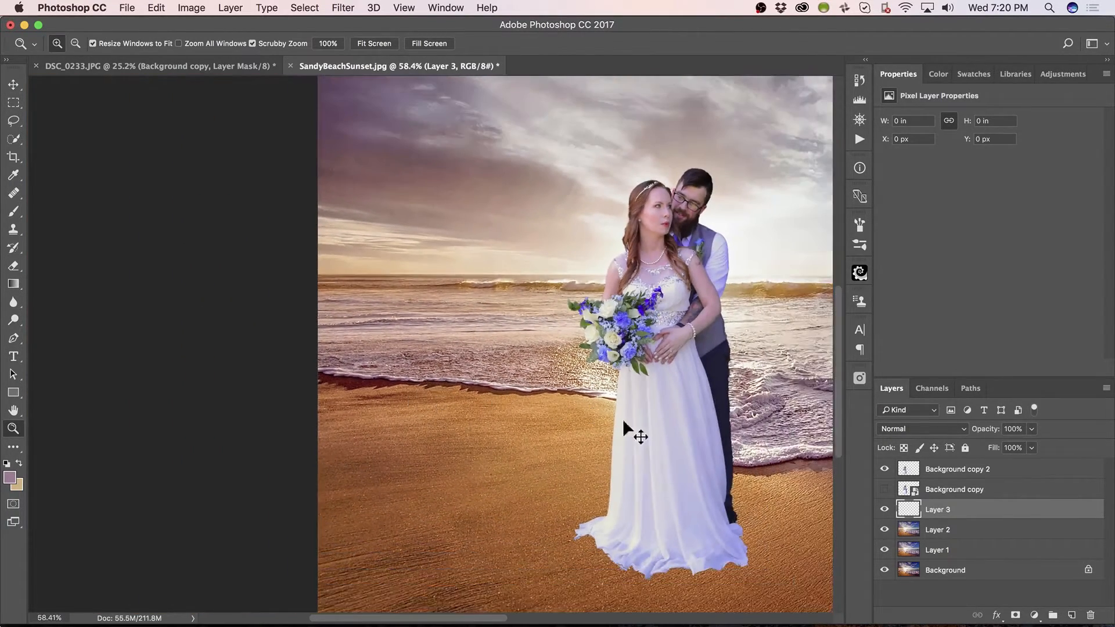
pyautogui.press('v')
pyautogui.hscroll(5, 639, 424)
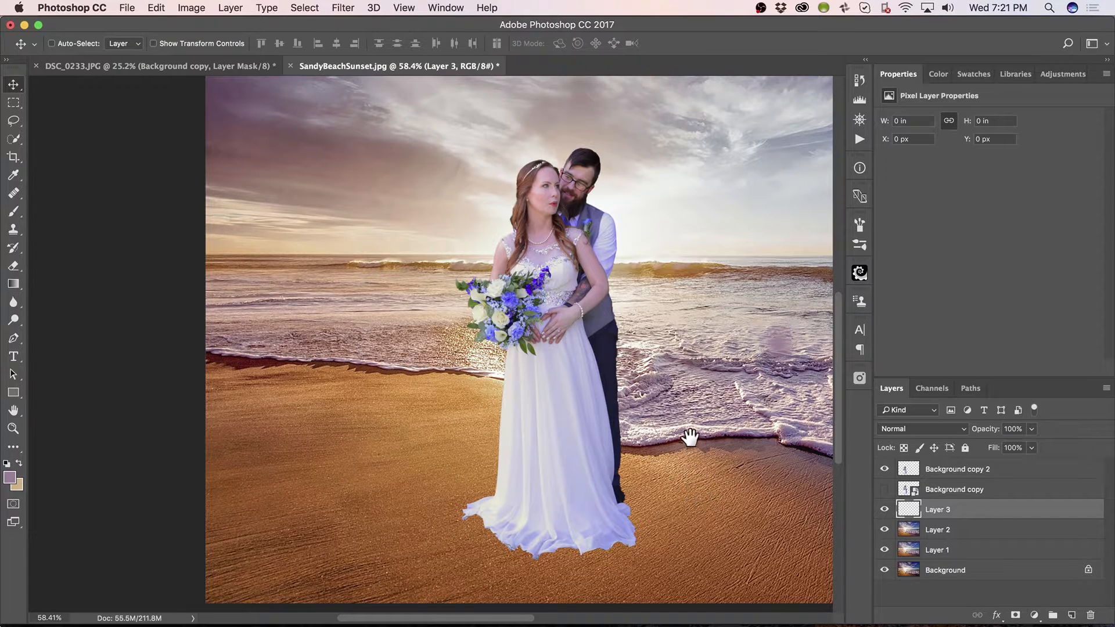
pyautogui.moveTo(689, 438); pyautogui.dragTo(668, 410)
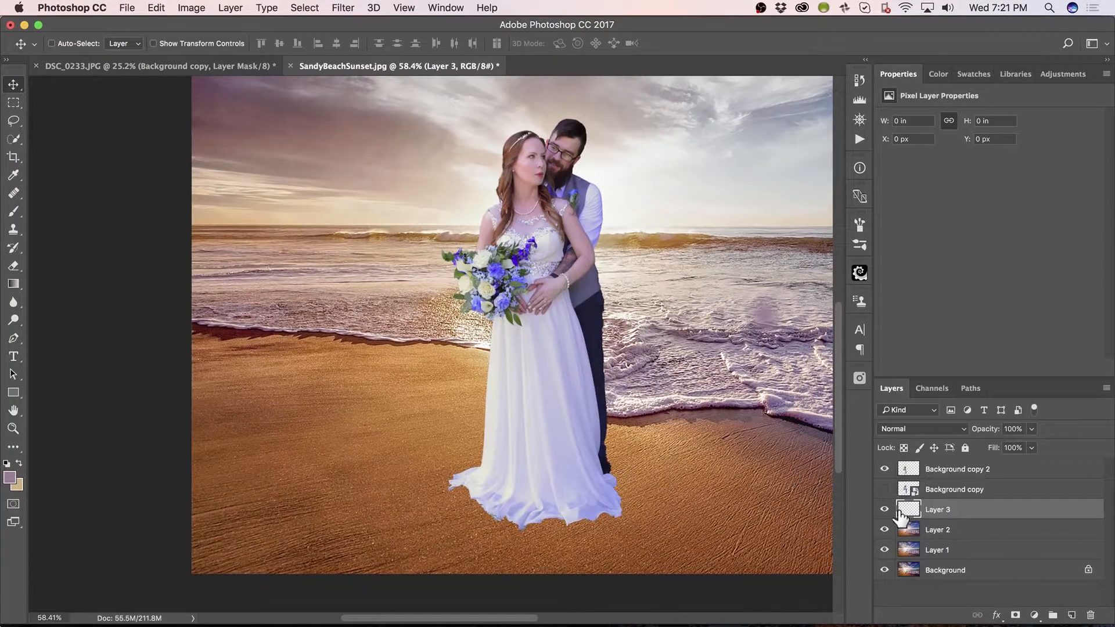
pyautogui.click(948, 469)
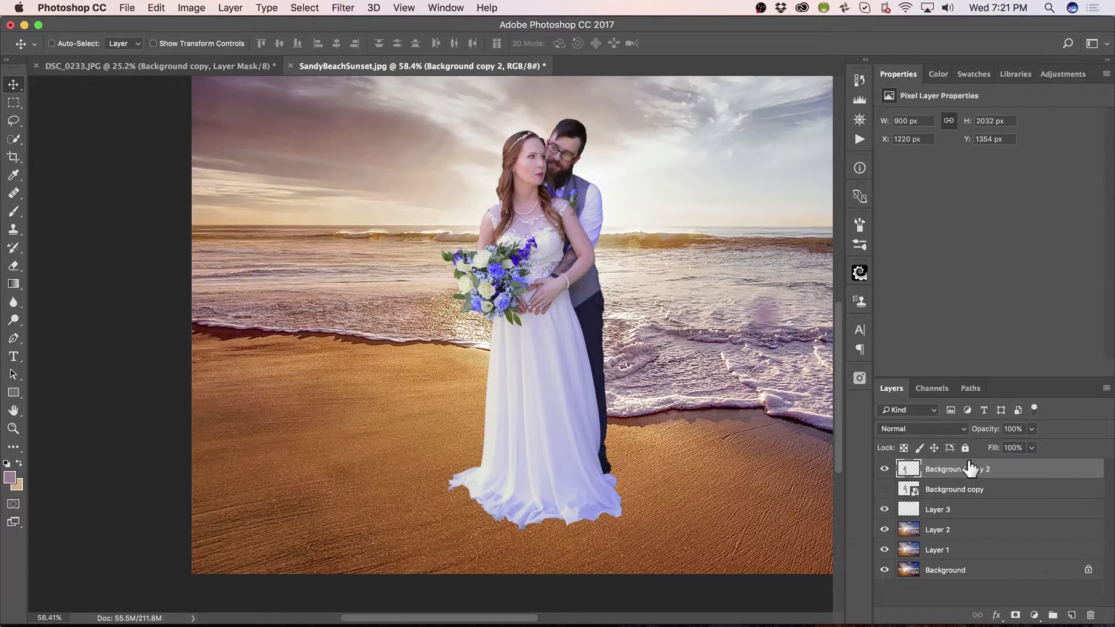
pyautogui.press('super+shift+alt+n')
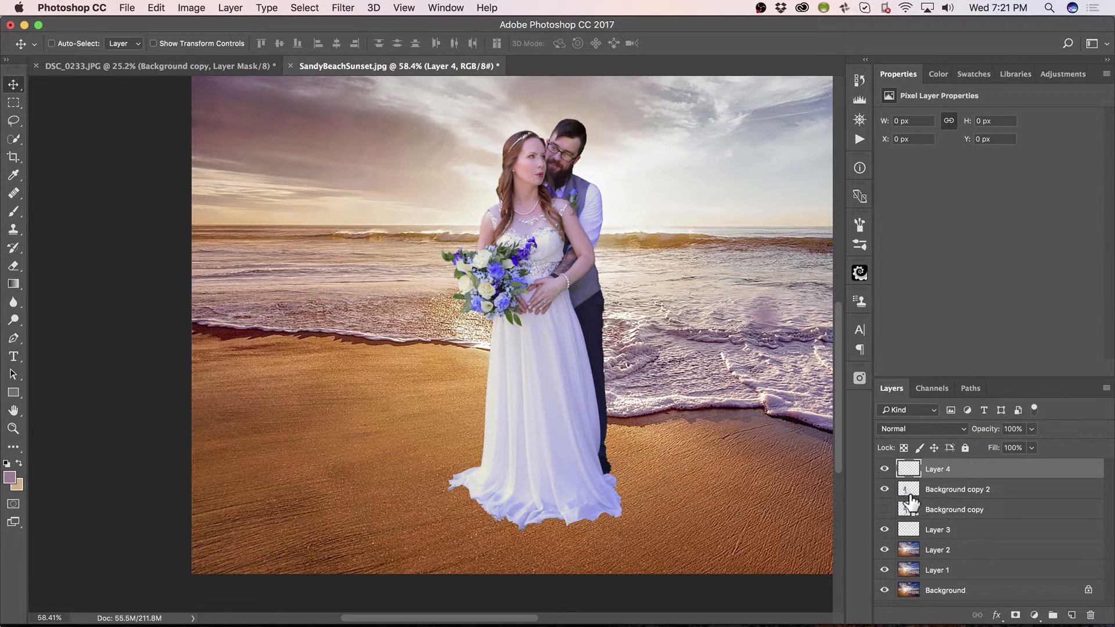
# Fill the couple's silhouette with black on Layer 4 and move that layer below Background copy
pyautogui.keyDown('super'); pyautogui.click(907, 494); pyautogui.keyUp('super')
pyautogui.press('d')
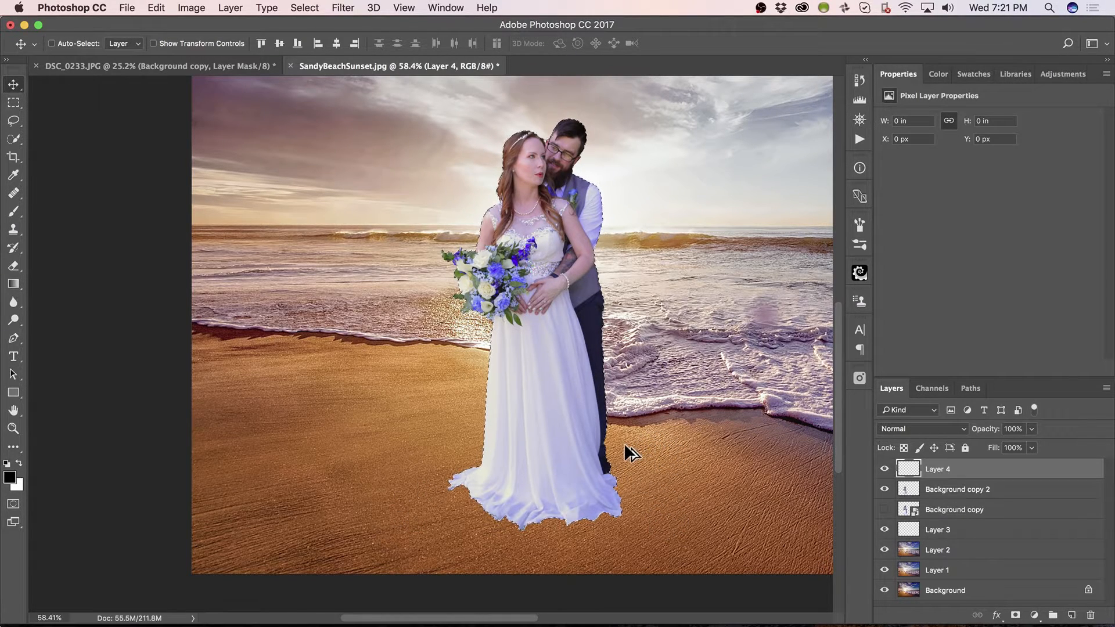
pyautogui.hotkey('alt', 'BackSpace')
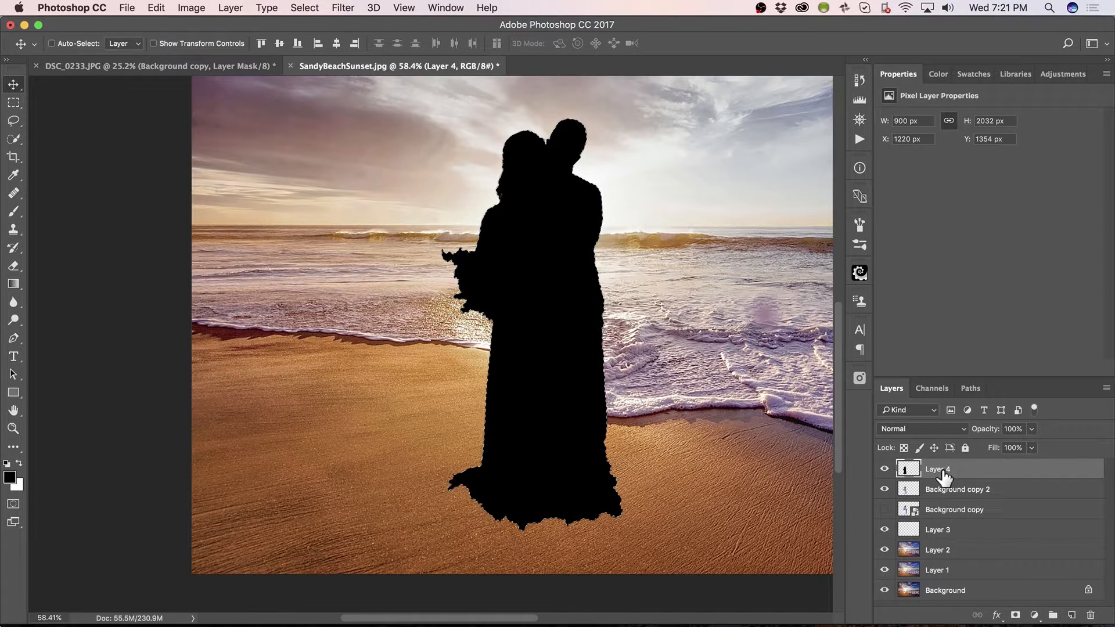
pyautogui.moveTo(953, 473); pyautogui.dragTo(950, 519)
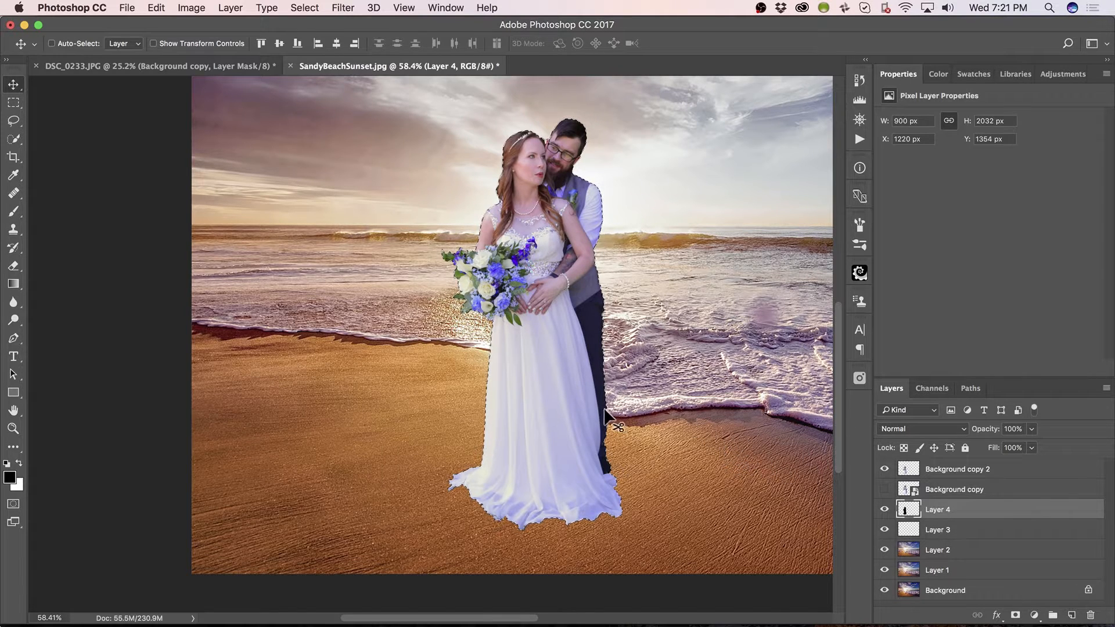
# Deselect, then flip the black silhouette vertically at about 75% height so it extends downward from the dress hem
pyautogui.press('super+t')
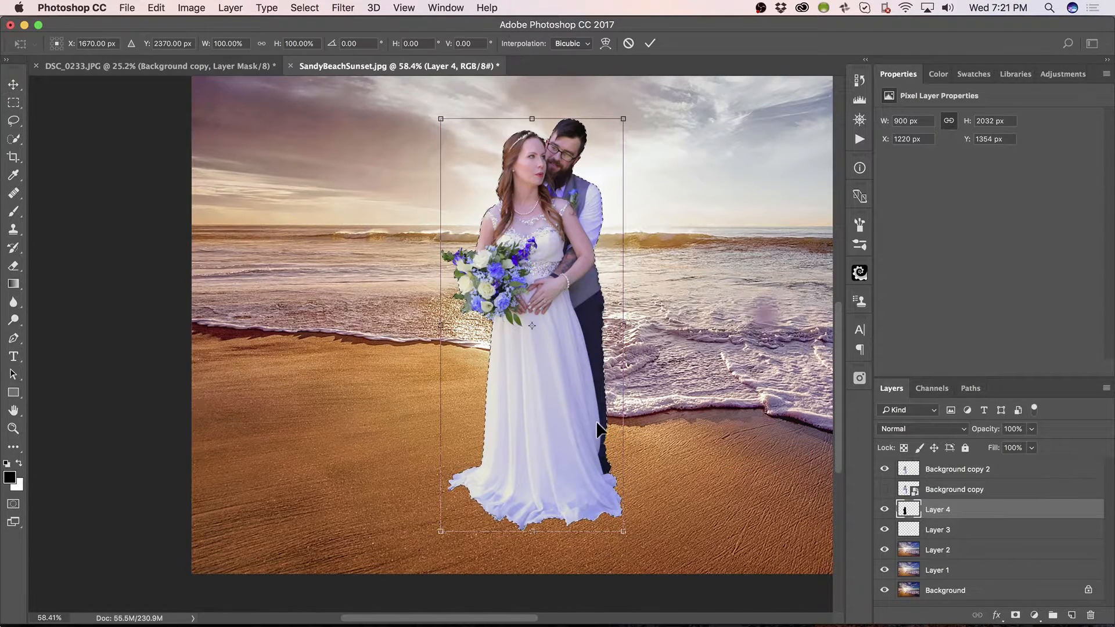
pyautogui.press('Return')
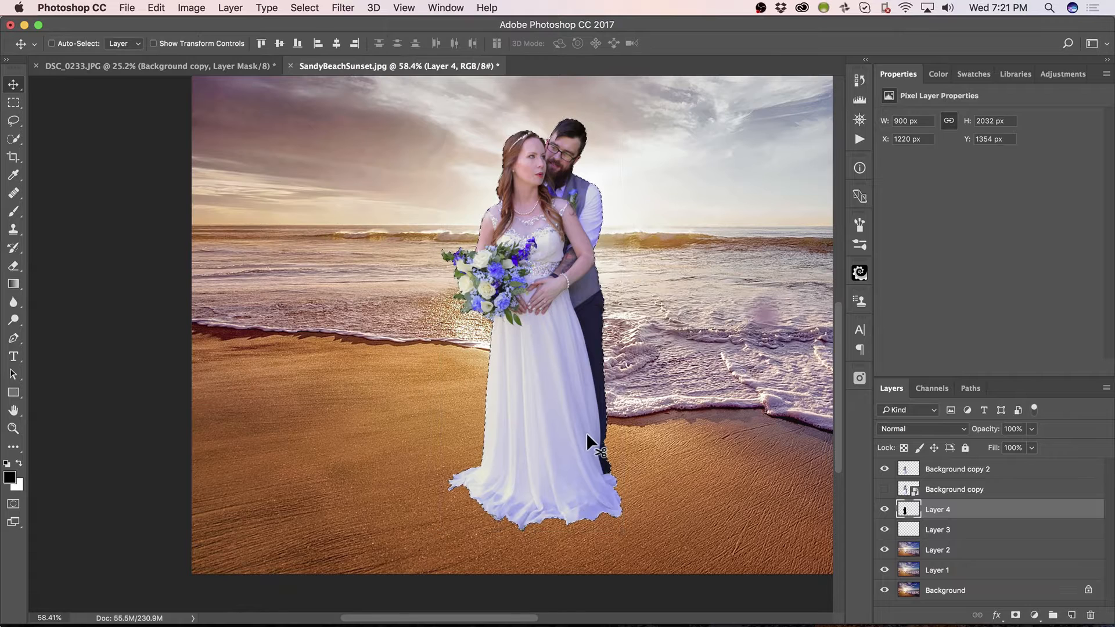
pyautogui.press('super+d')
pyautogui.press('super+t')
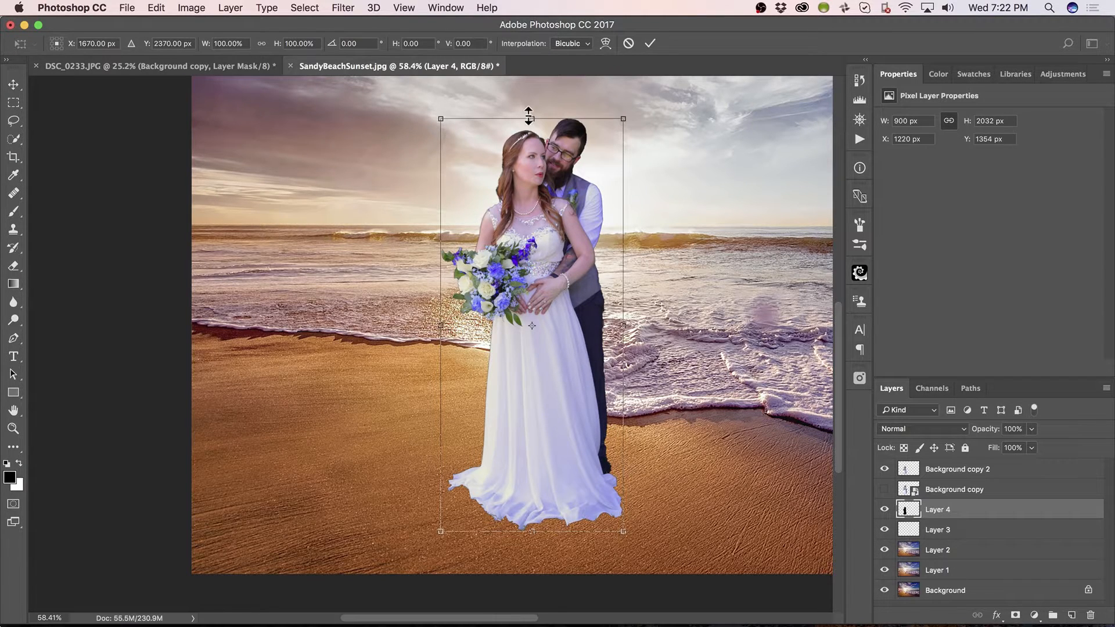
pyautogui.moveTo(533, 118); pyautogui.dragTo(558, 597)
pyautogui.moveTo(571, 536); pyautogui.dragTo(575, 457)
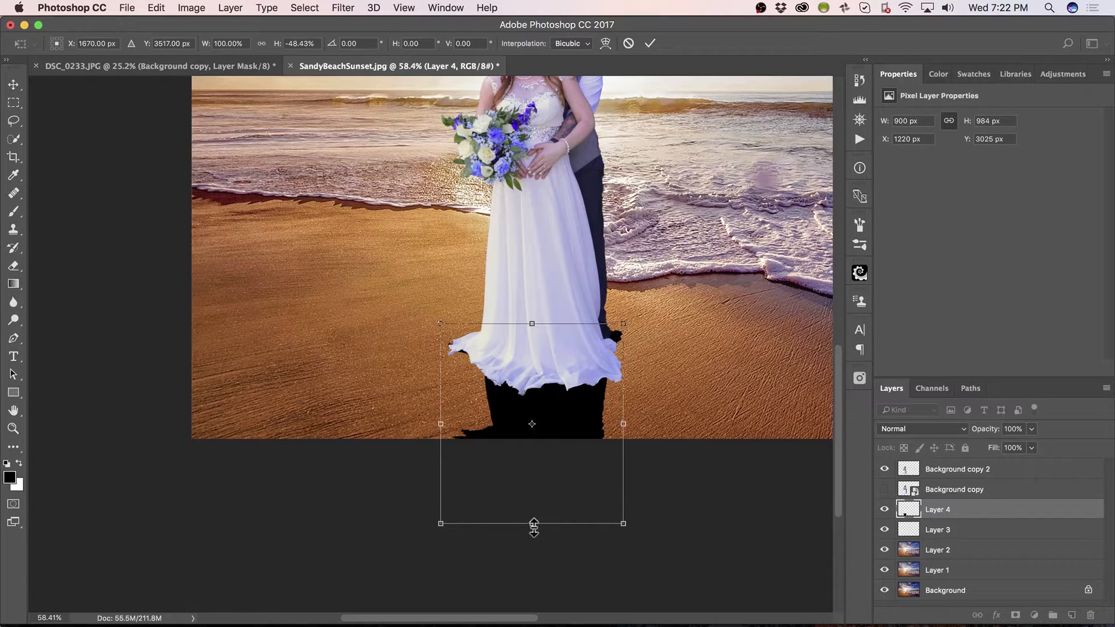
pyautogui.moveTo(532, 523); pyautogui.dragTo(532, 622)
pyautogui.moveTo(573, 518)
pyautogui.mouseDown()
pyautogui.moveTo(585, 535)
pyautogui.moveTo(580, 523)
pyautogui.mouseUp()
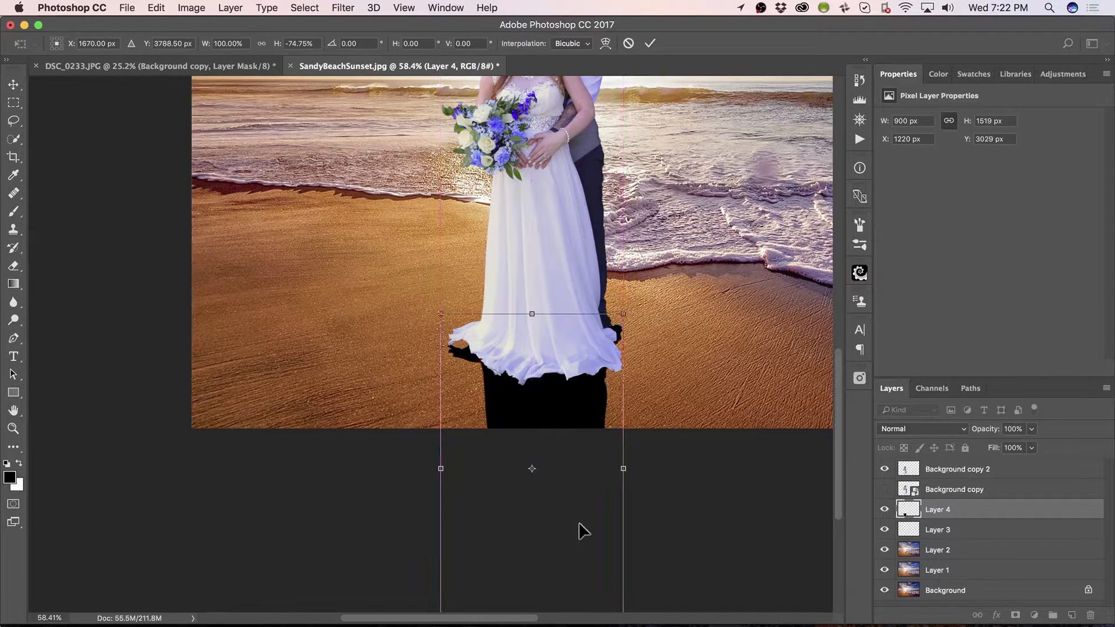
pyautogui.press('Return')
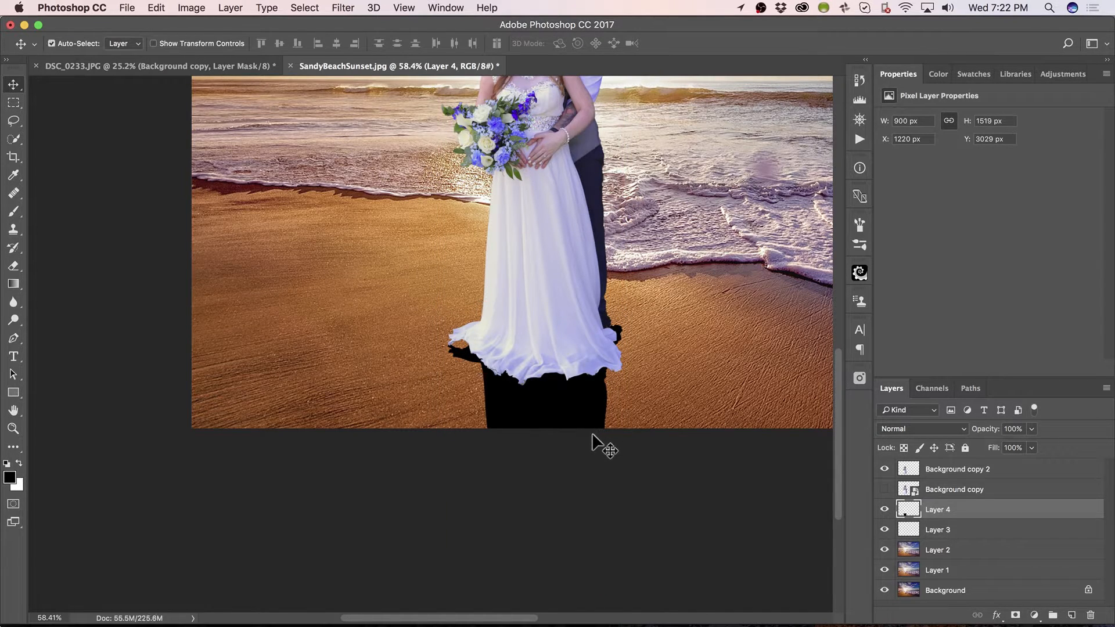
# Distort the upper corners of the flipped silhouette, raising the left one and pulling the right one inward, to fit the hem
pyautogui.press('super+t')
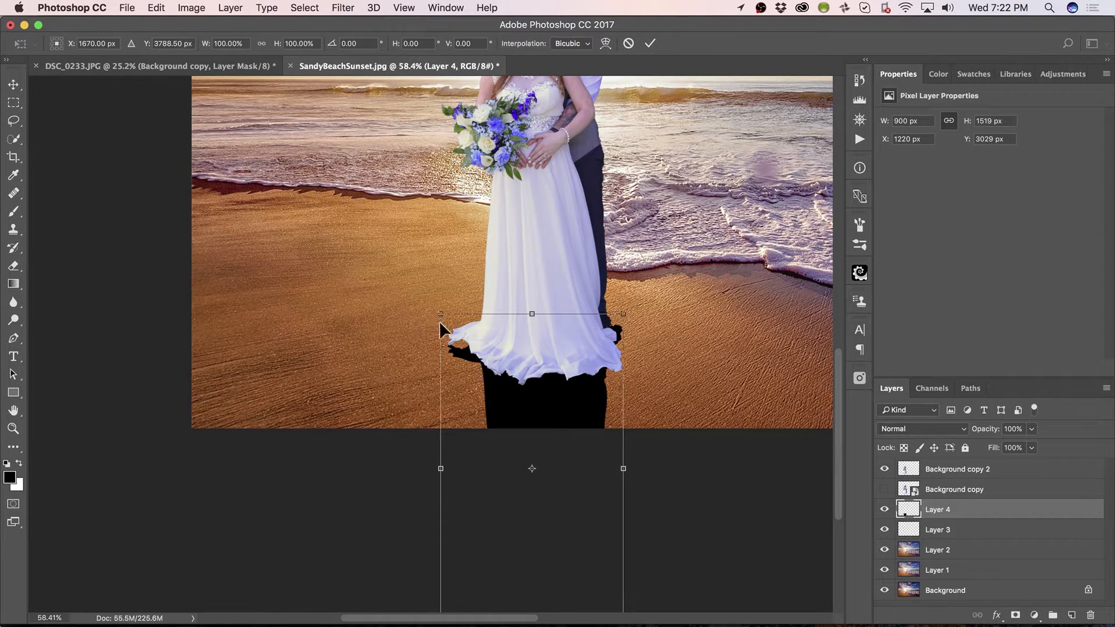
pyautogui.moveTo(443, 315); pyautogui.dragTo(444, 300)
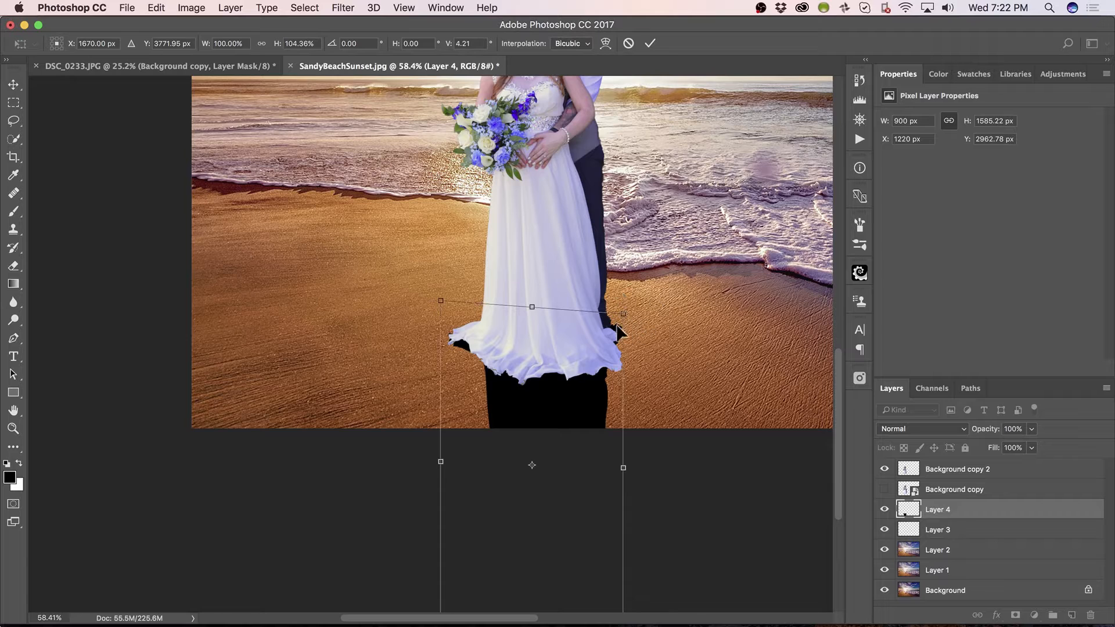
pyautogui.moveTo(623, 316); pyautogui.dragTo(616, 328)
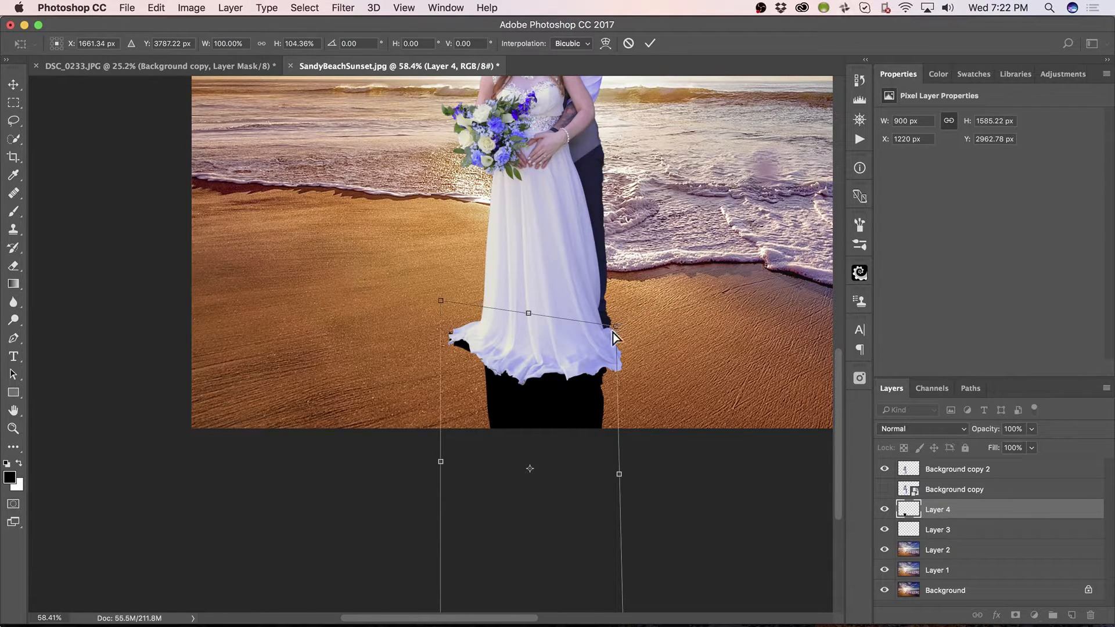
pyautogui.moveTo(616, 326); pyautogui.dragTo(613, 315)
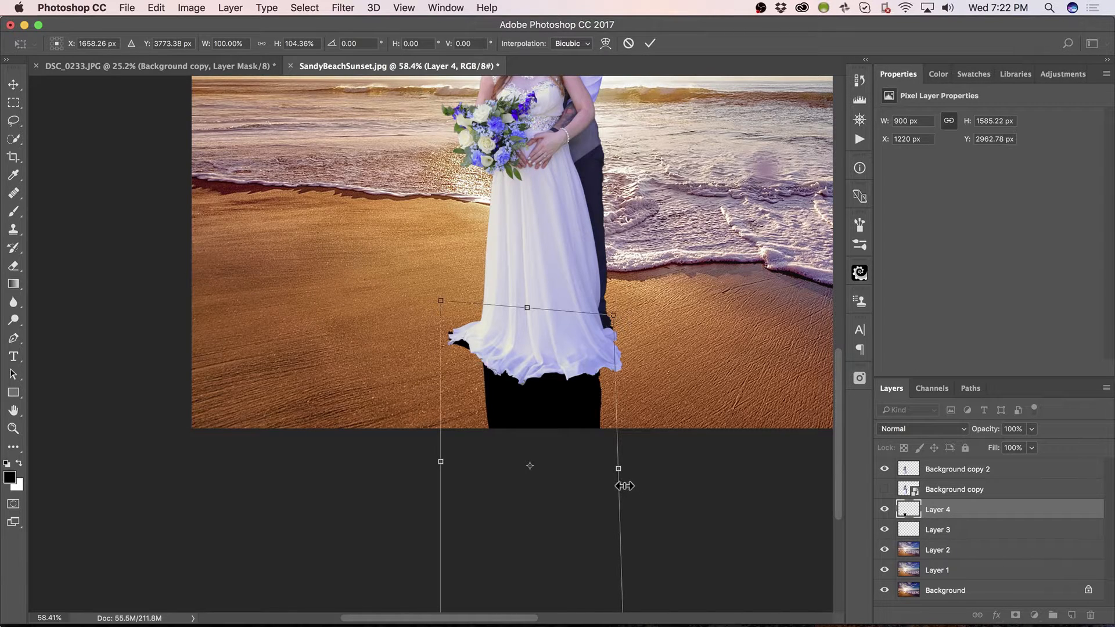
pyautogui.press('Return')
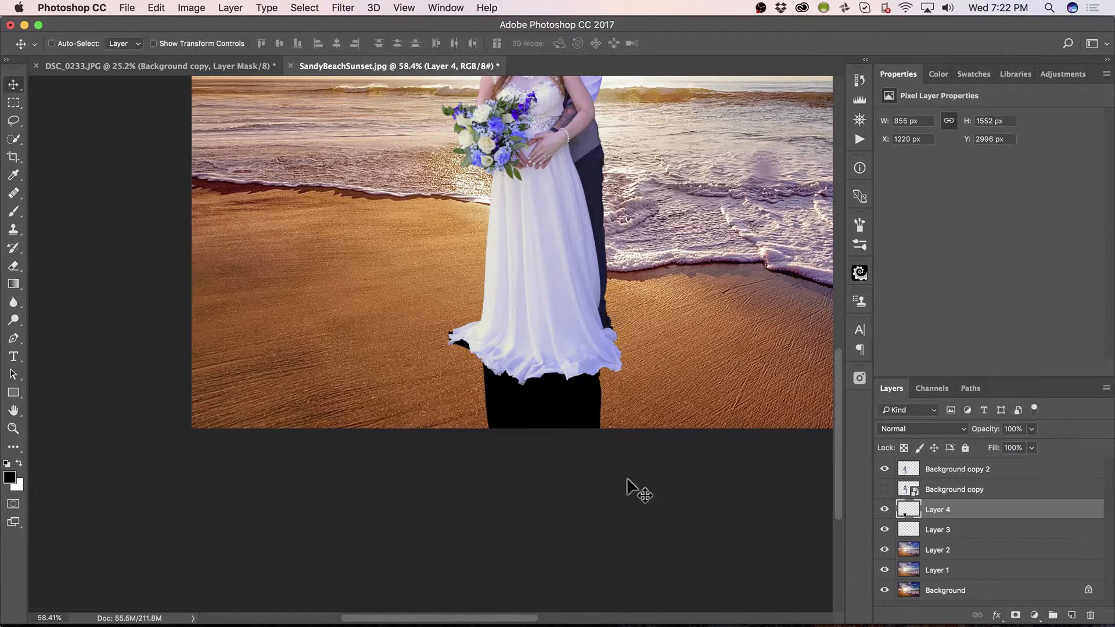
# Lower the opacity of the Layer 4 shadow to 20%
pyautogui.moveTo(984, 433); pyautogui.dragTo(947, 446)
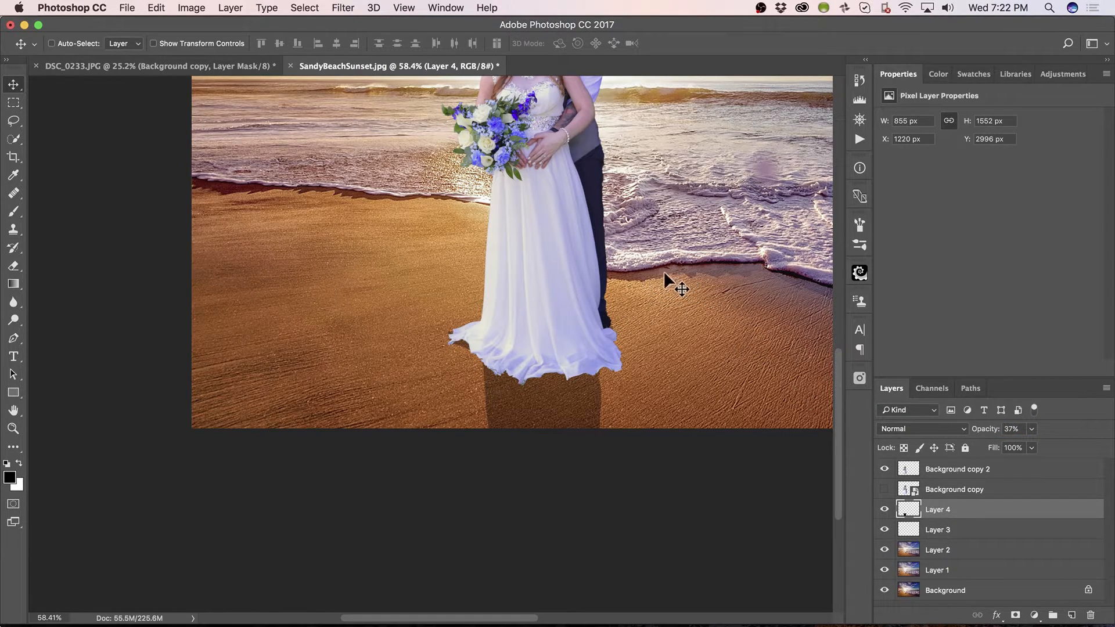
pyautogui.moveTo(983, 434); pyautogui.dragTo(971, 443)
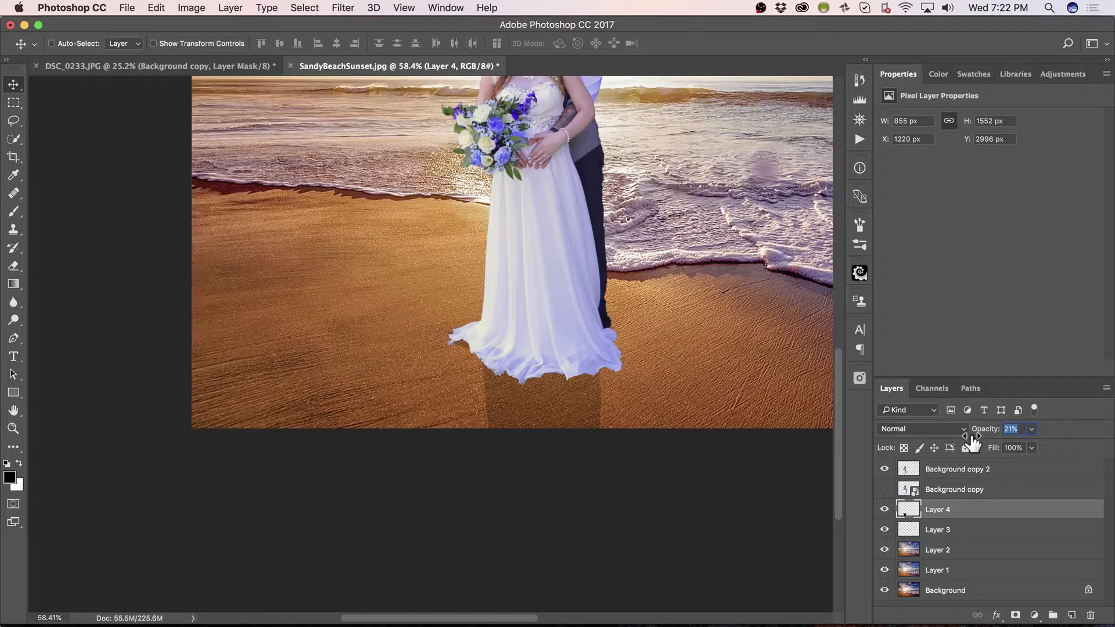
pyautogui.moveTo(974, 441); pyautogui.dragTo(975, 437)
# Set the Brush tool's hardness to 83%
pyautogui.press('b')
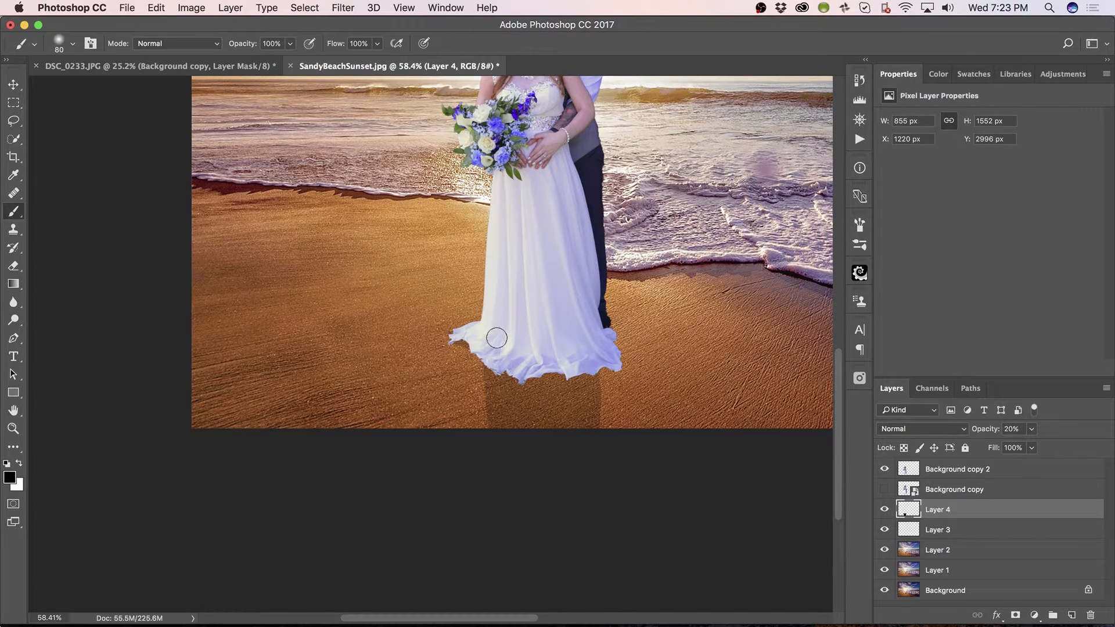
pyautogui.click(67, 44)
pyautogui.click(66, 44)
pyautogui.click(66, 44)
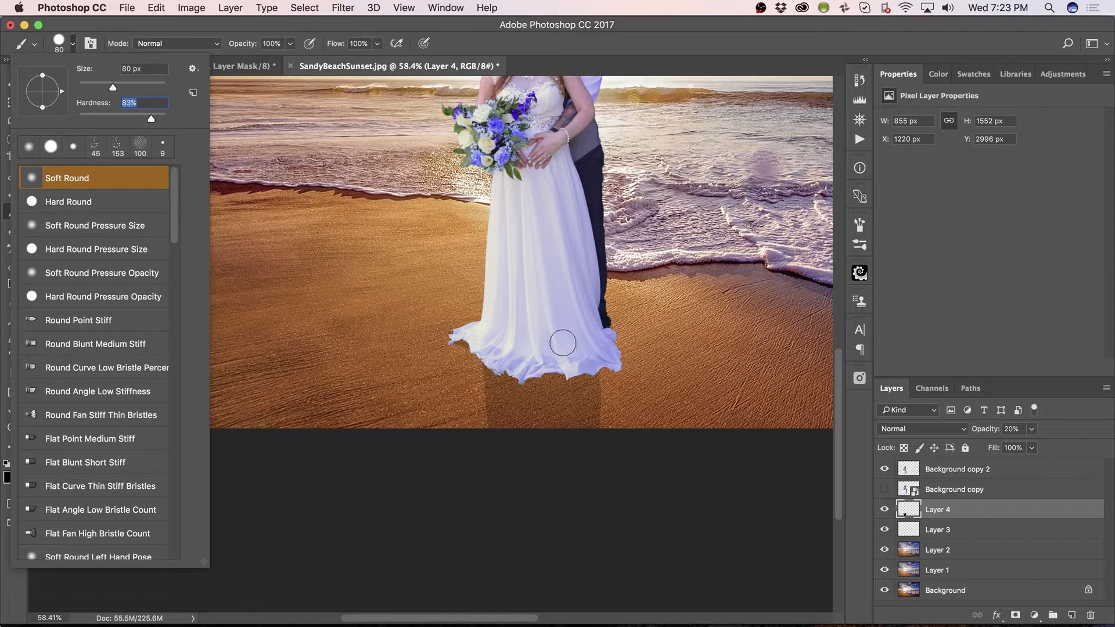
pyautogui.press('Return')
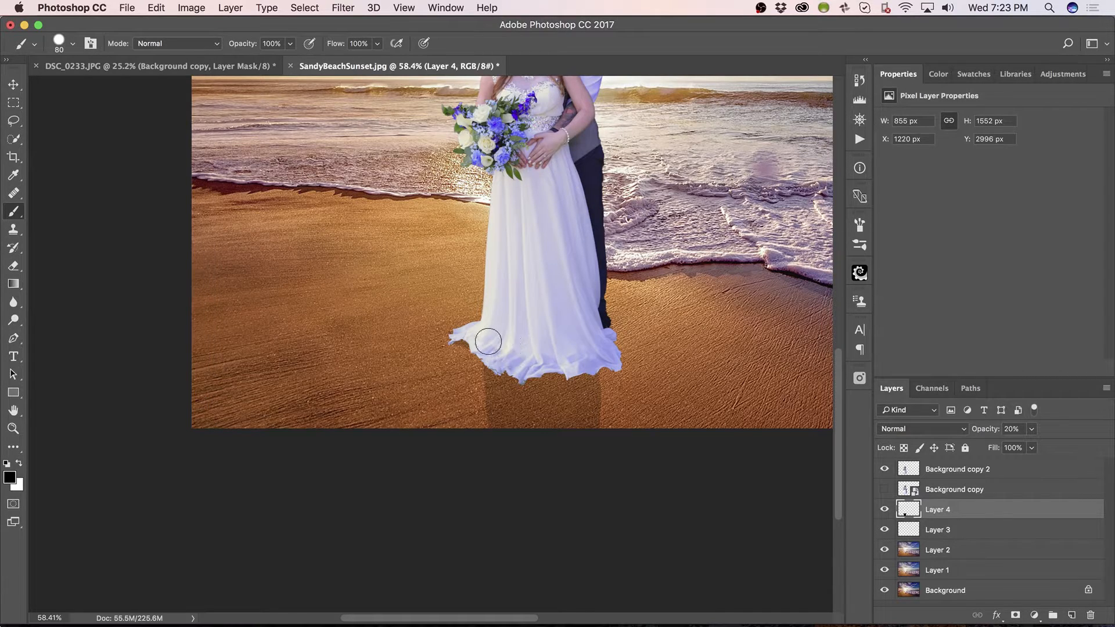
# Paint black with a 20 px brush along the left side of the hem to join the shadow to the dress
pyautogui.press('z')
pyautogui.moveTo(493, 339); pyautogui.dragTo(548, 331)
pyautogui.press('b')
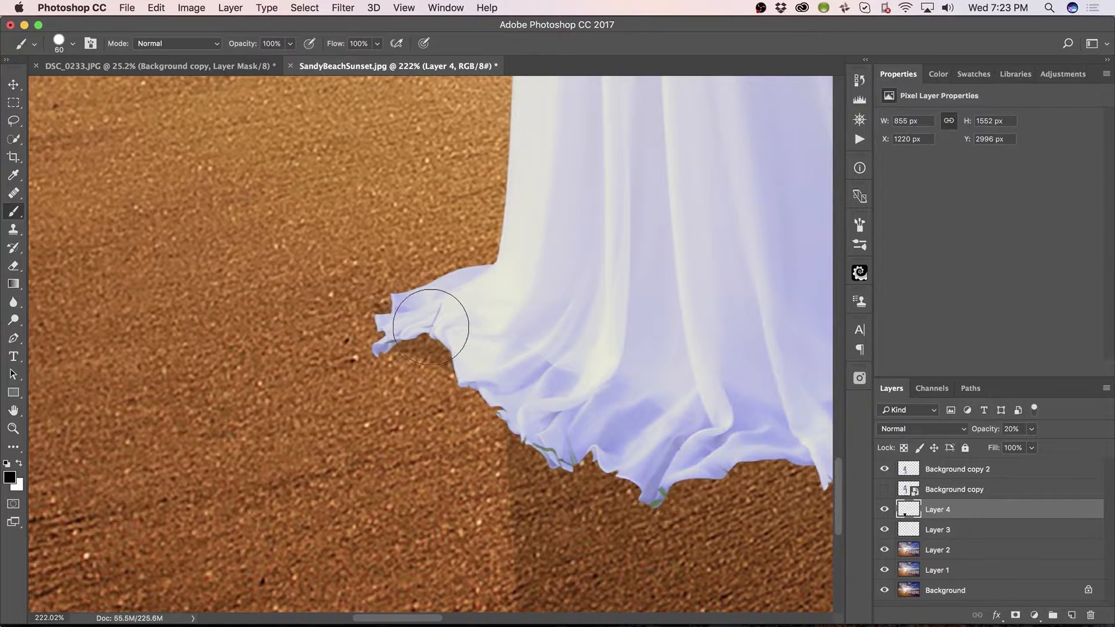
pyautogui.press('[')
pyautogui.press('[')
pyautogui.press('[')
pyautogui.press('[')
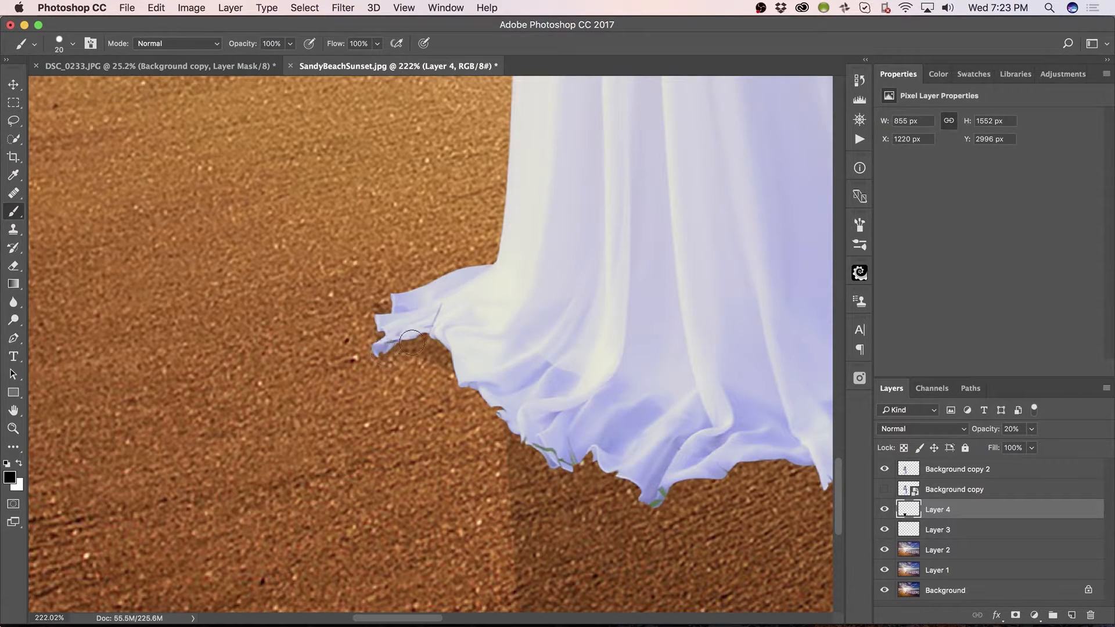
pyautogui.moveTo(462, 378)
pyautogui.mouseDown()
pyautogui.moveTo(474, 406)
pyautogui.moveTo(437, 354)
pyautogui.moveTo(488, 415)
pyautogui.moveTo(484, 380)
pyautogui.mouseUp()
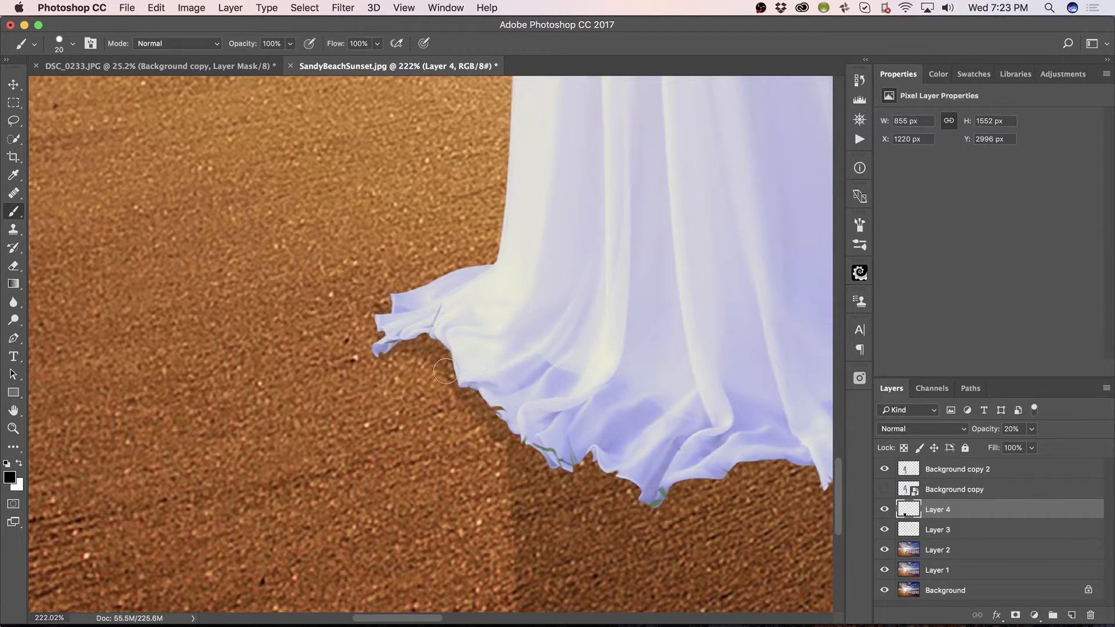
pyautogui.moveTo(493, 428); pyautogui.dragTo(516, 492)
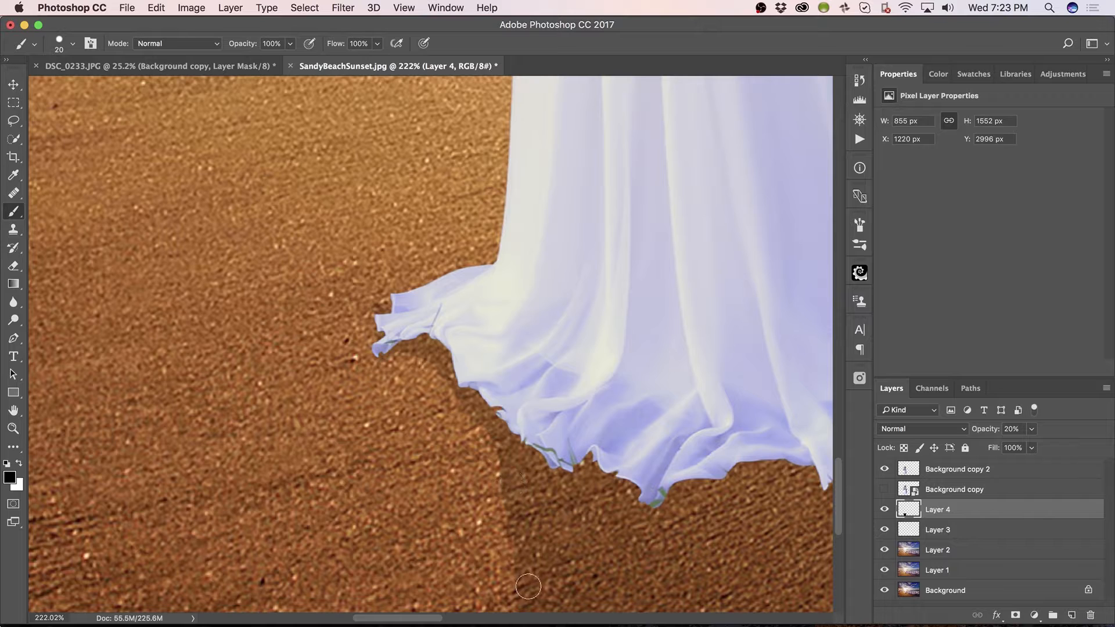
# Paint the shadow on Layer 4 beneath the right side of the hem and blend it into the shadow's right edge
pyautogui.moveTo(637, 530); pyautogui.dragTo(454, 412)
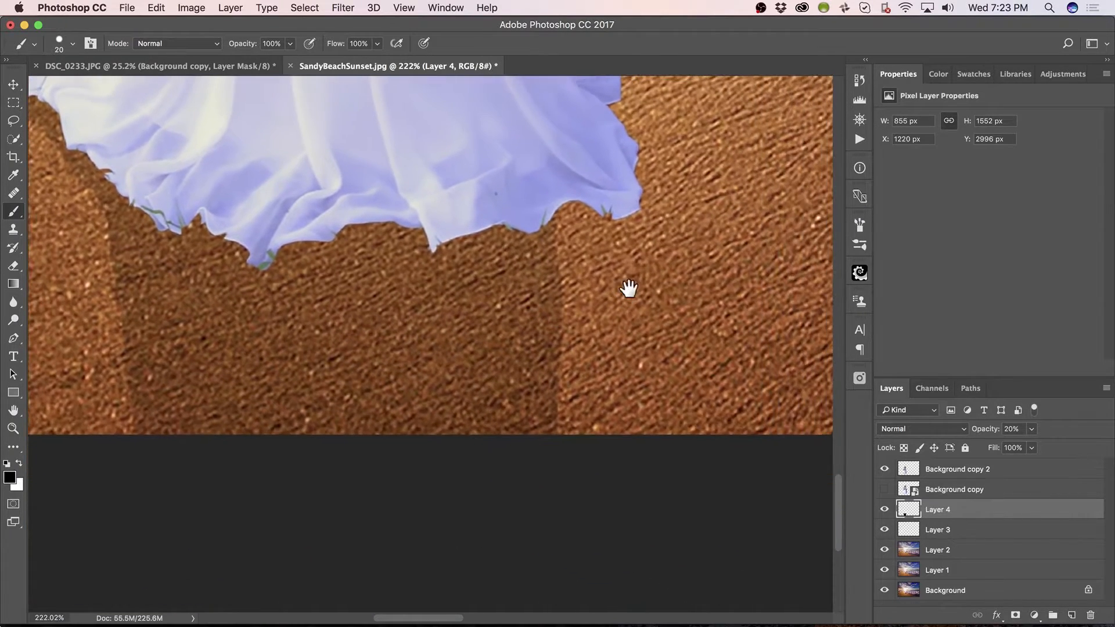
pyautogui.moveTo(554, 214)
pyautogui.mouseDown()
pyautogui.moveTo(579, 207)
pyautogui.moveTo(557, 224)
pyautogui.moveTo(617, 213)
pyautogui.moveTo(568, 244)
pyautogui.moveTo(577, 235)
pyautogui.mouseUp()
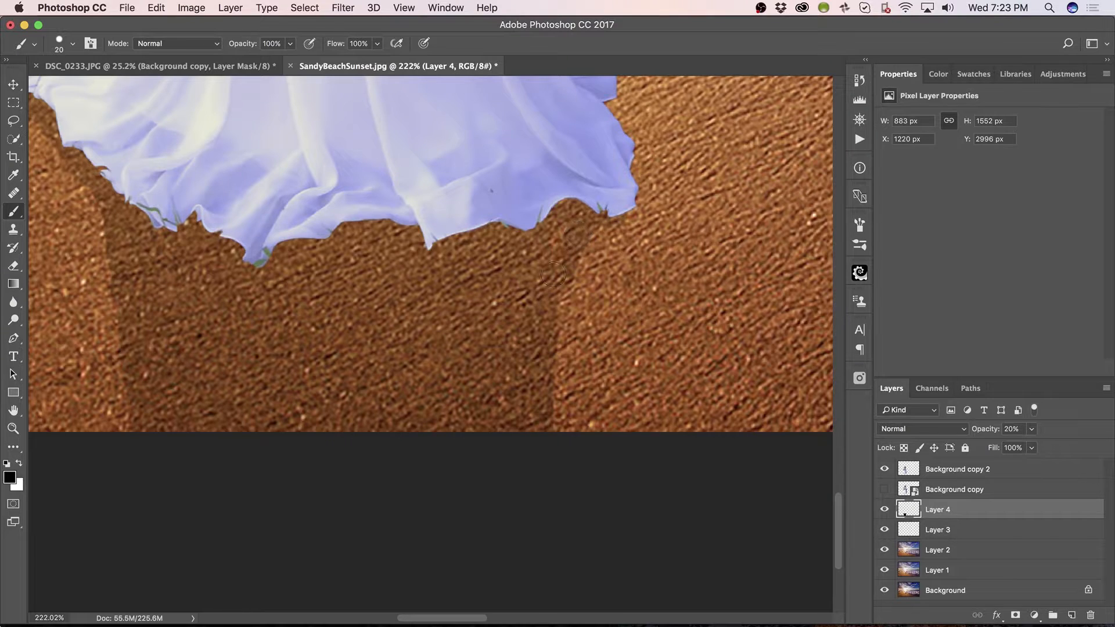
pyautogui.moveTo(539, 301)
pyautogui.mouseDown()
pyautogui.moveTo(525, 406)
pyautogui.moveTo(551, 465)
pyautogui.moveTo(543, 476)
pyautogui.mouseUp()
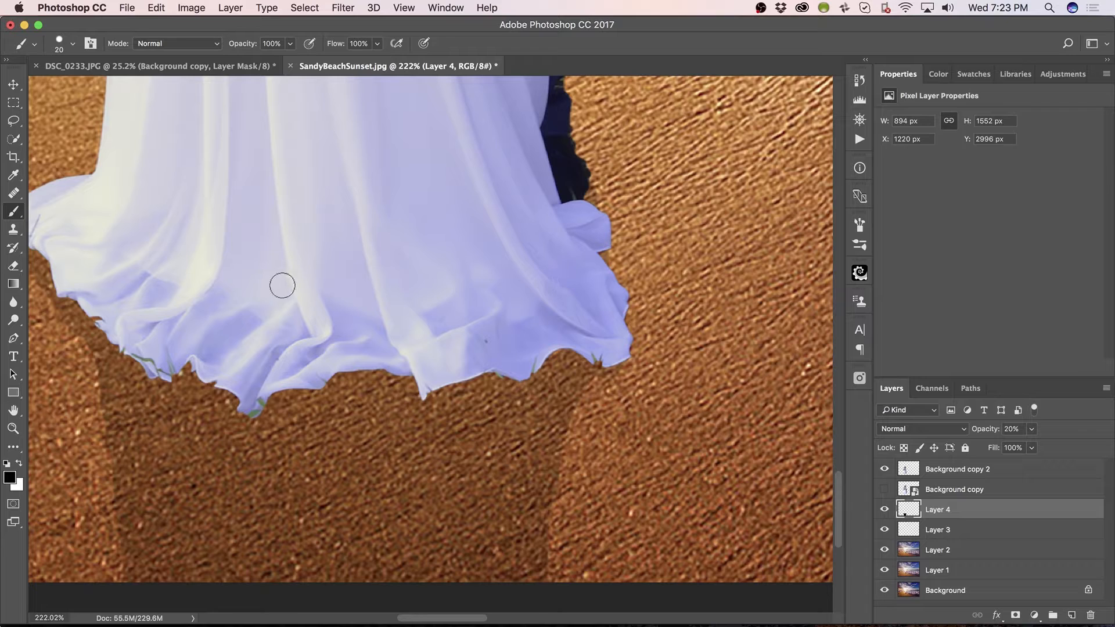
pyautogui.moveTo(283, 286)
pyautogui.mouseDown()
pyautogui.moveTo(393, 269)
pyautogui.moveTo(503, 214)
pyautogui.moveTo(488, 186)
pyautogui.mouseUp()
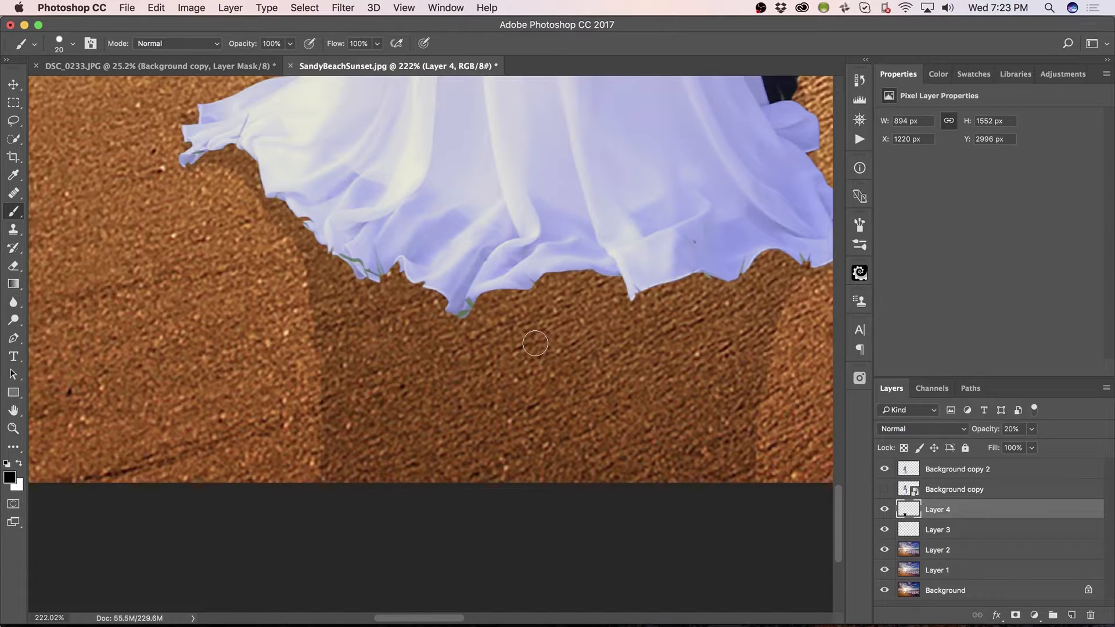
pyautogui.press('super+0')
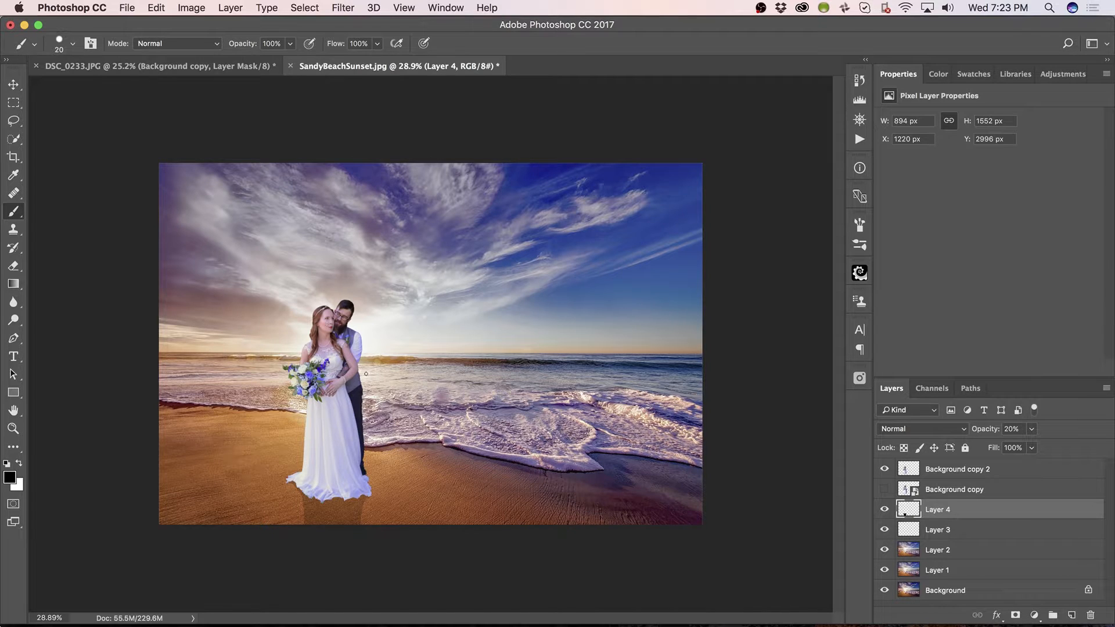
pyautogui.press('z')
pyautogui.moveTo(351, 448); pyautogui.dragTo(393, 364)
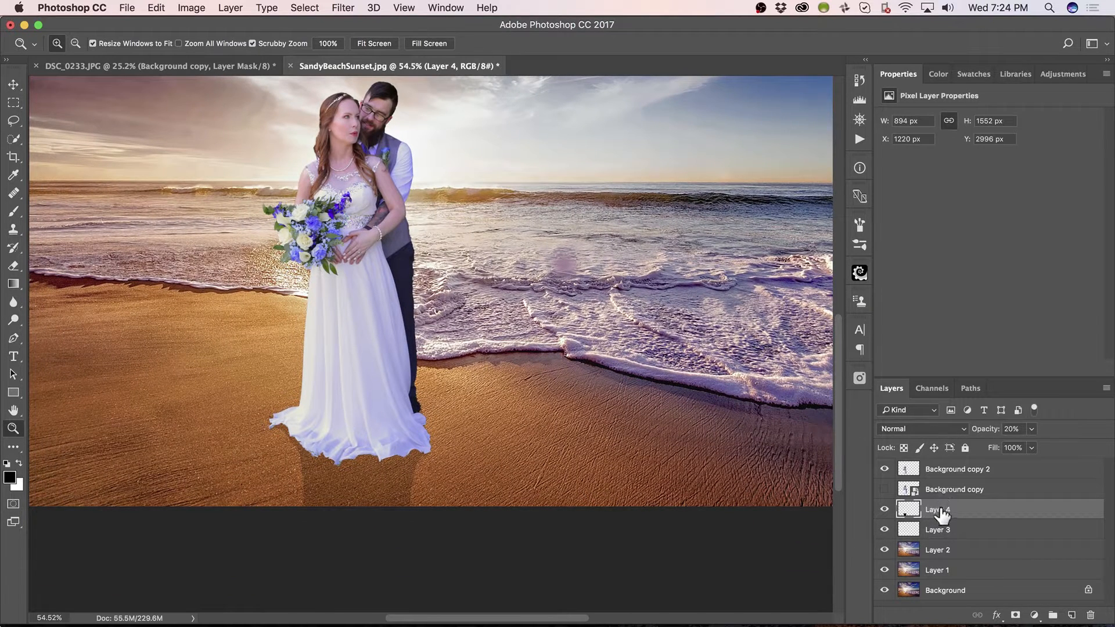
# Add a new layer clipped to the Layer 4 shadow and set its blend mode to Color
pyautogui.click(1072, 617)
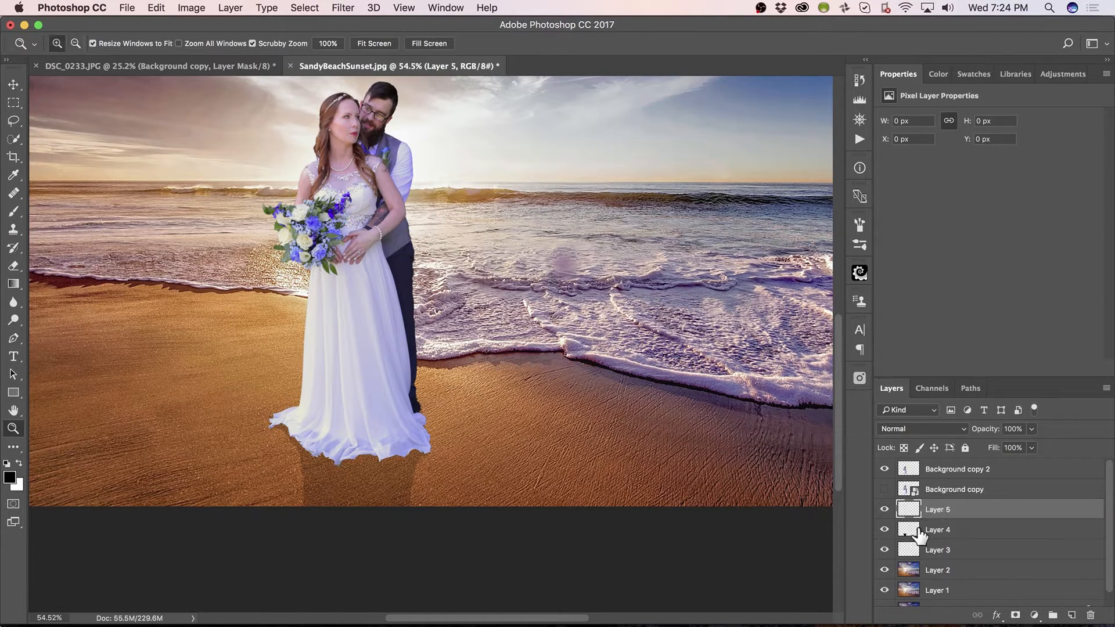
pyautogui.moveTo(914, 537); pyautogui.dragTo(909, 514)
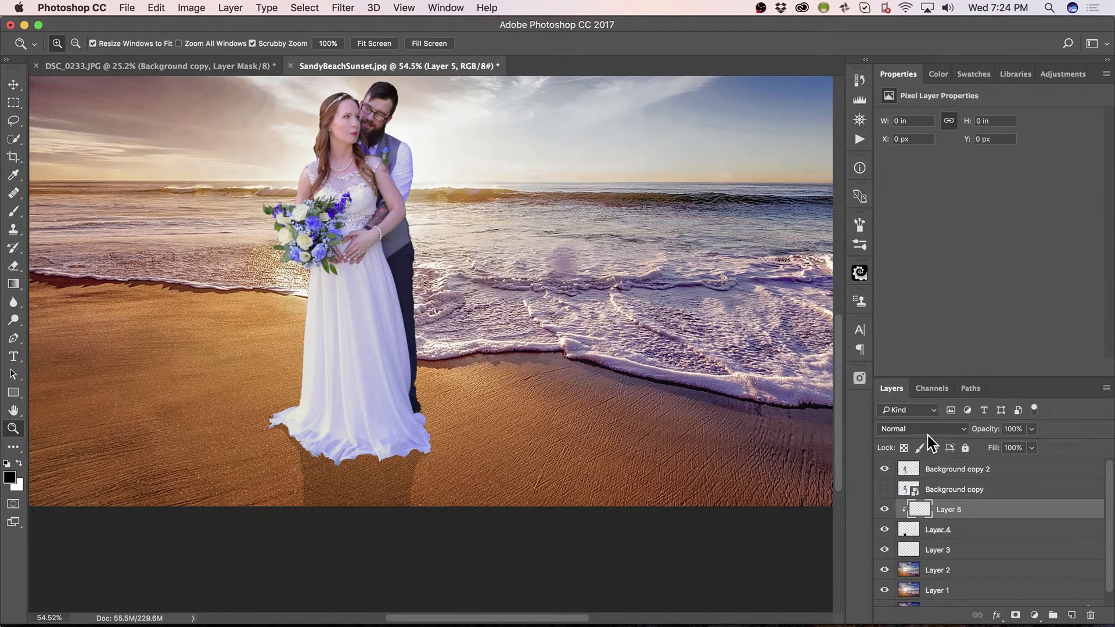
pyautogui.click(925, 432)
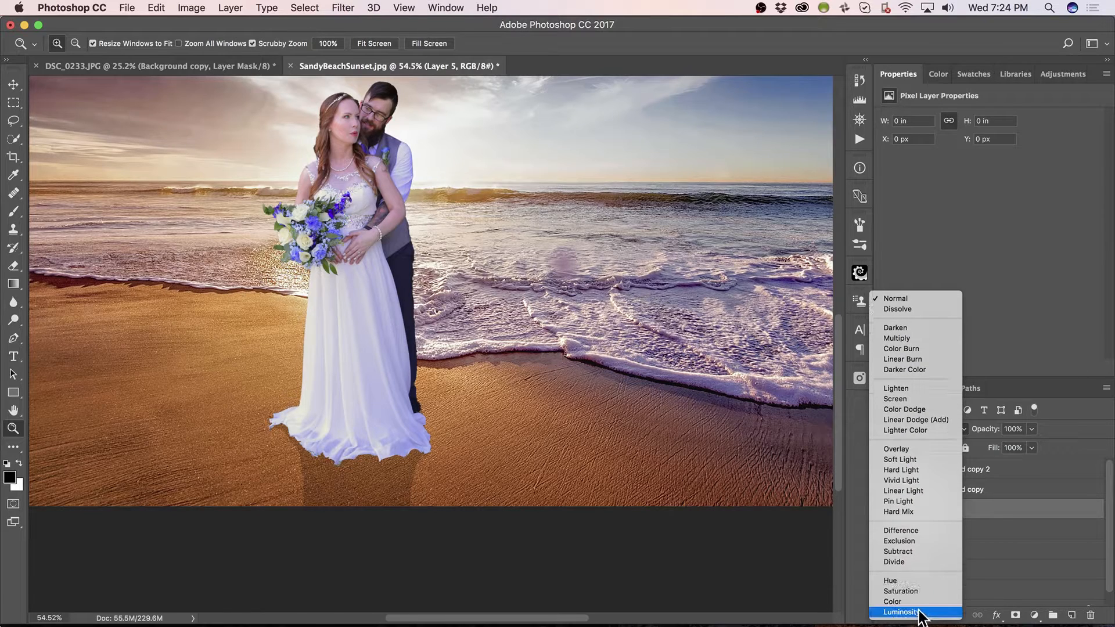
pyautogui.click(917, 607)
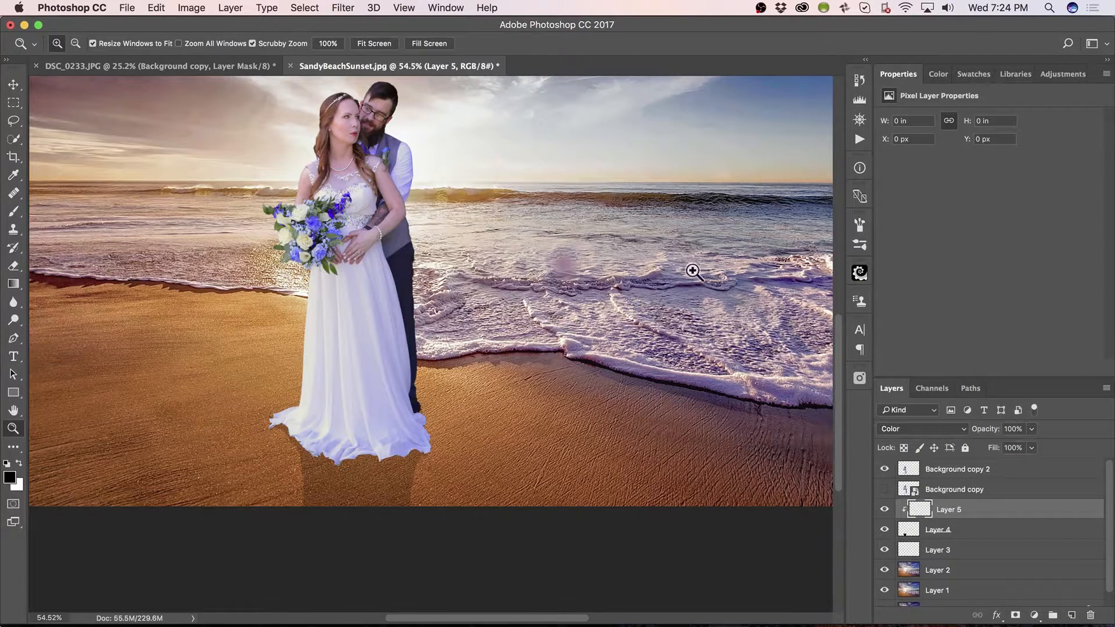
# Set the foreground color to the dark blue 00118d
pyautogui.click(10, 479)
pyautogui.click(807, 385)
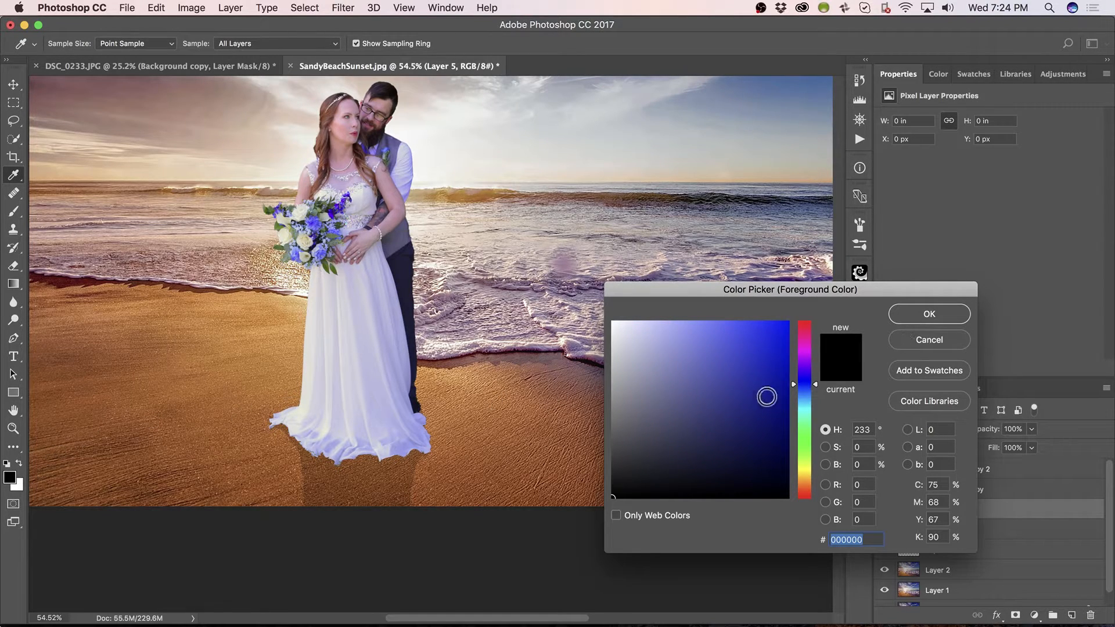
pyautogui.moveTo(767, 393)
pyautogui.mouseDown()
pyautogui.moveTo(790, 381)
pyautogui.moveTo(788, 400)
pyautogui.mouseUp()
pyautogui.click(910, 320)
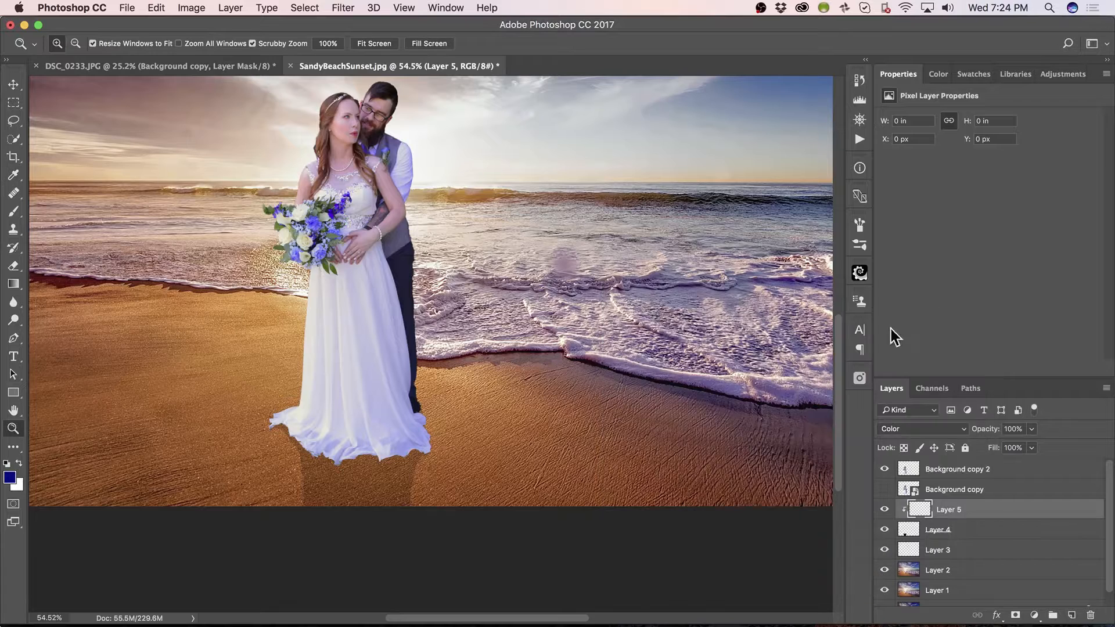
# Paint dark blue over the shadow beneath the dress on Layer 5 and set the layer's blend mode to Luminosity
pyautogui.press('b')
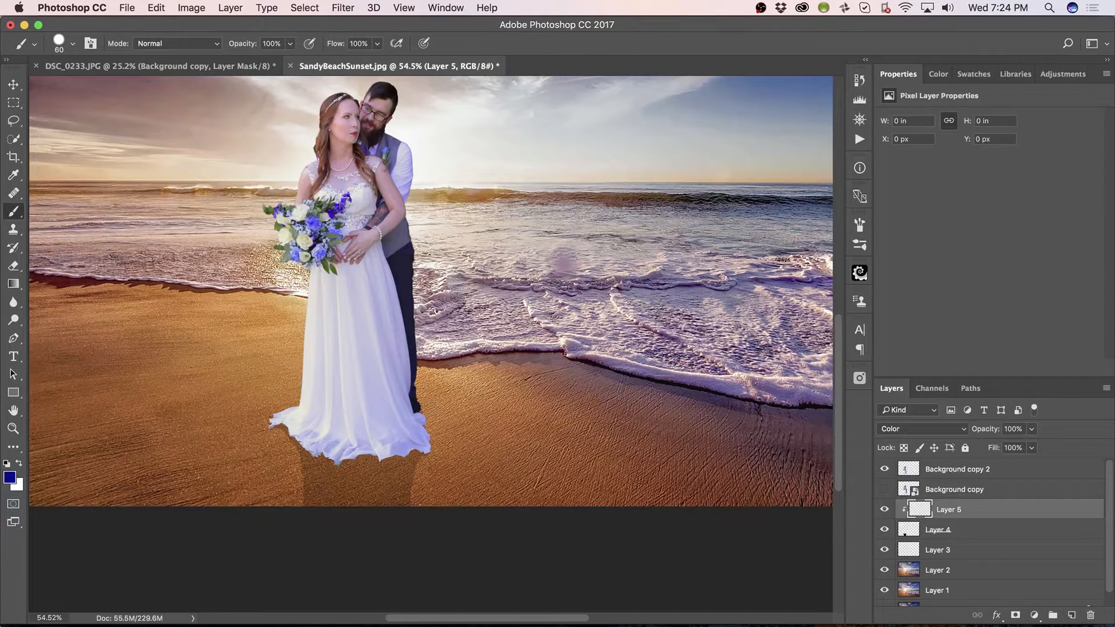
pyautogui.moveTo(405, 454); pyautogui.dragTo(570, 462)
pyautogui.click(929, 434)
pyautogui.click(929, 439)
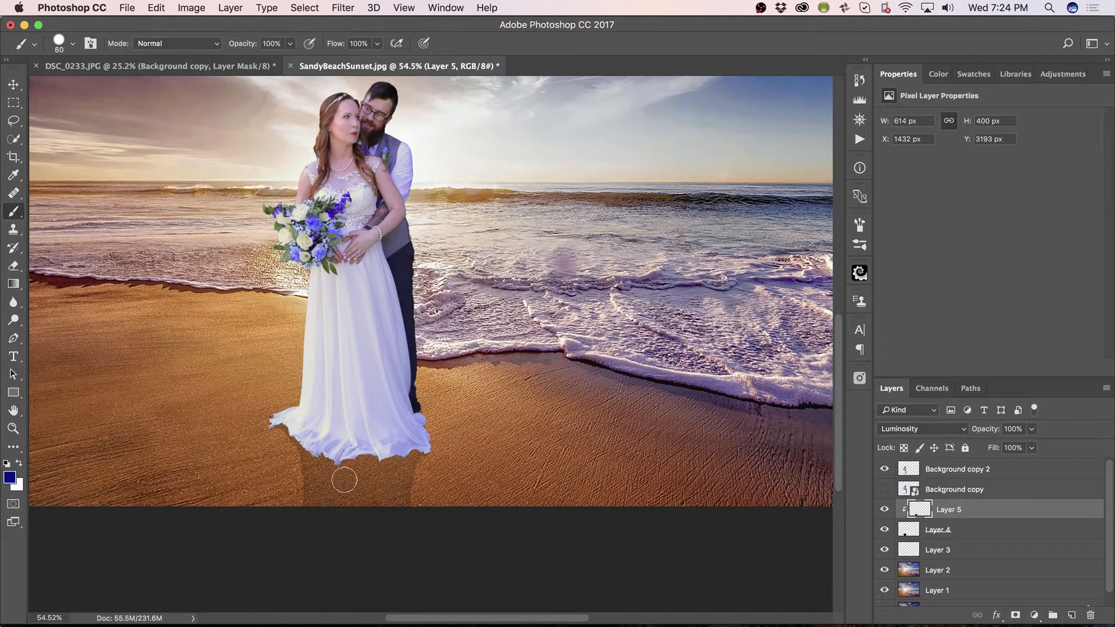
# Brush dark blue across the full width of the shadow on Layer 5 with a 200 px brush
pyautogui.press(']')
pyautogui.press(']')
pyautogui.press(']')
pyautogui.press(']')
pyautogui.moveTo(291, 487)
pyautogui.mouseDown()
pyautogui.moveTo(408, 504)
pyautogui.moveTo(375, 504)
pyautogui.moveTo(405, 521)
pyautogui.mouseUp()
# Add another clipped layer above Layer 5 and set its blend mode to Color
pyautogui.click(1071, 616)
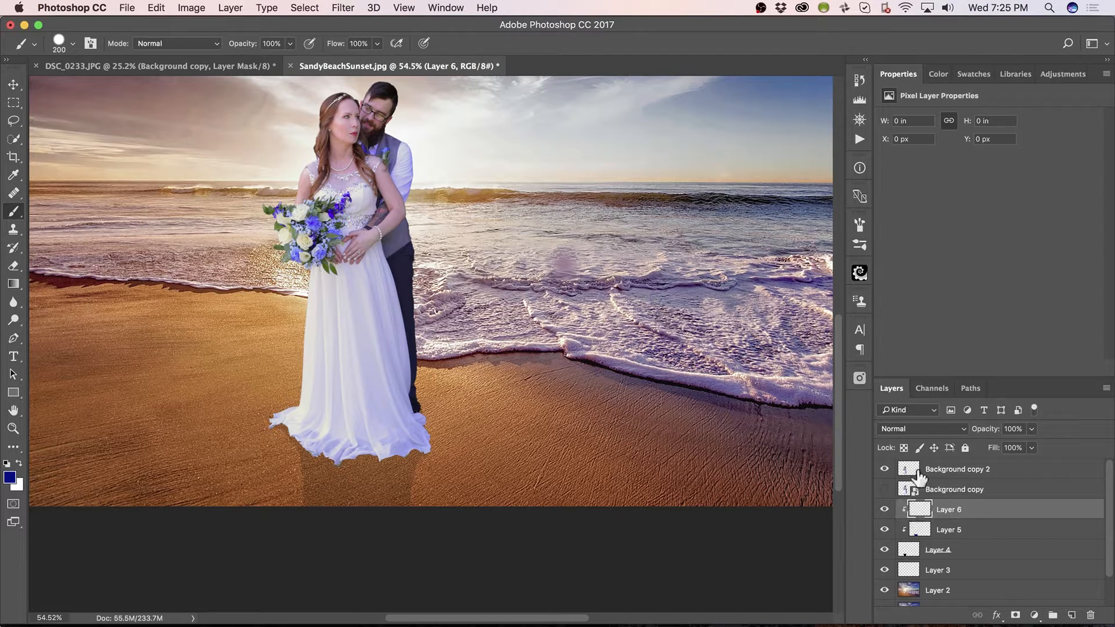
pyautogui.click(924, 429)
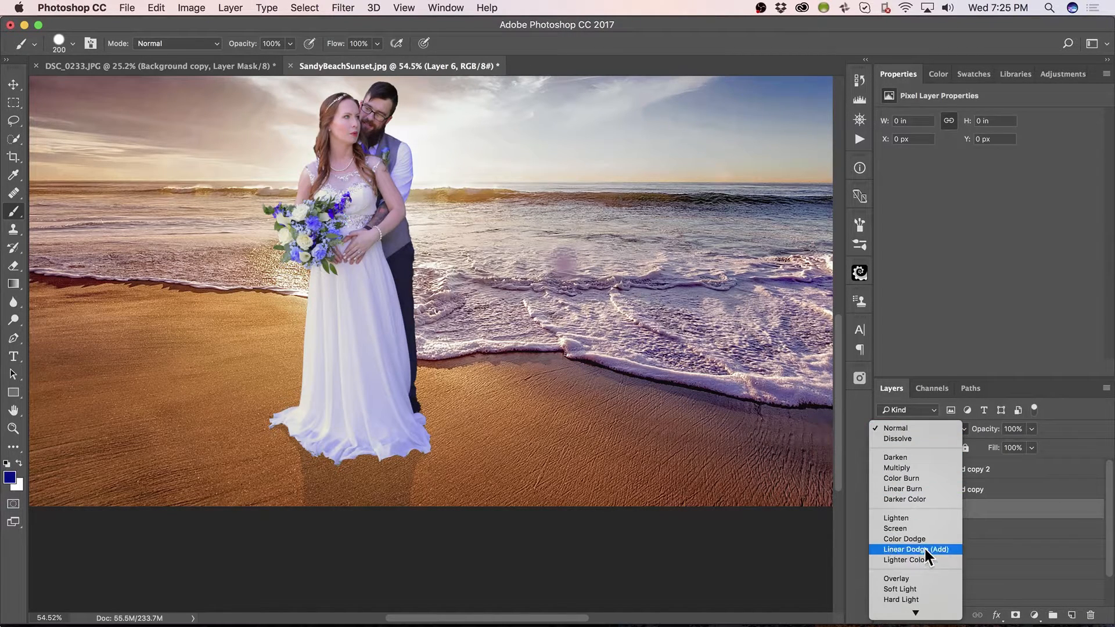
pyautogui.moveTo(919, 613)
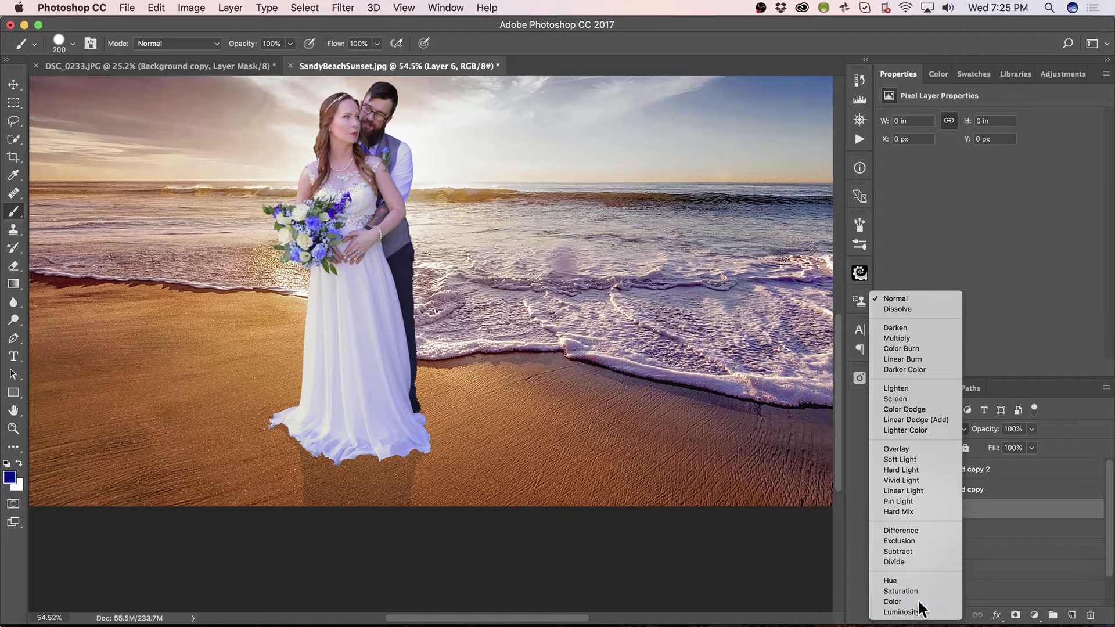
pyautogui.click(916, 602)
# Tint the shadow beneath the hem dark blue on Layer 6, covering its right edge with a 70 px brush
pyautogui.moveTo(360, 472)
pyautogui.mouseDown()
pyautogui.moveTo(385, 486)
pyautogui.moveTo(362, 491)
pyautogui.moveTo(344, 454)
pyautogui.moveTo(327, 465)
pyautogui.moveTo(398, 470)
pyautogui.moveTo(450, 455)
pyautogui.mouseUp()
pyautogui.press('z')
pyautogui.press('b')
pyautogui.press('[')
pyautogui.press('[')
pyautogui.press('[')
pyautogui.press('[')
pyautogui.press('[')
pyautogui.press('[')
pyautogui.press('[')
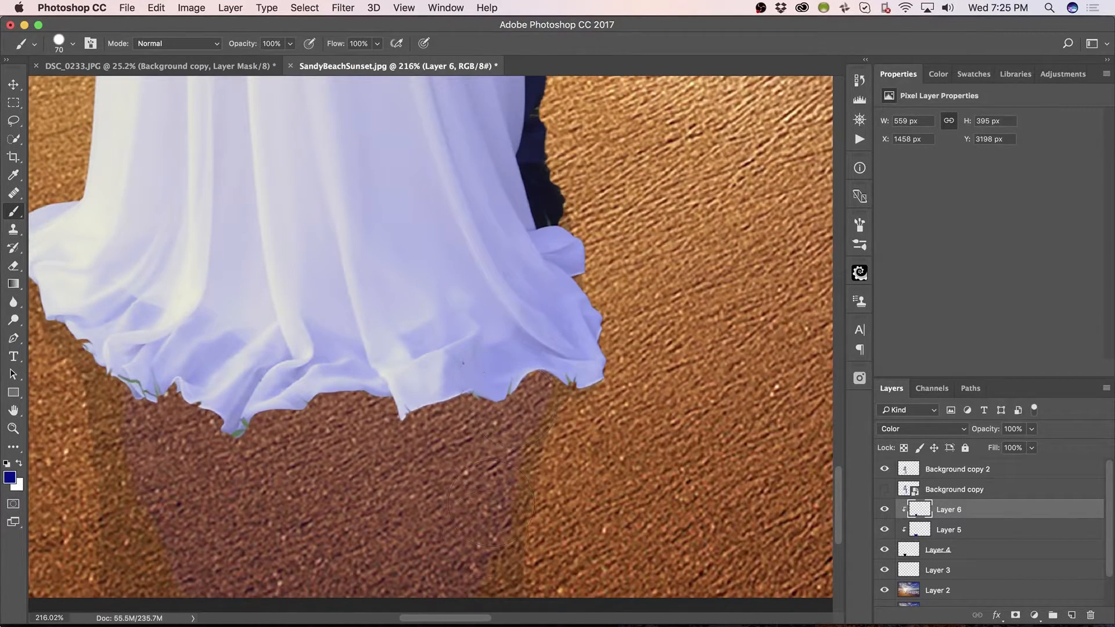
pyautogui.moveTo(340, 518)
pyautogui.mouseDown()
pyautogui.moveTo(498, 472)
pyautogui.moveTo(537, 431)
pyautogui.mouseUp()
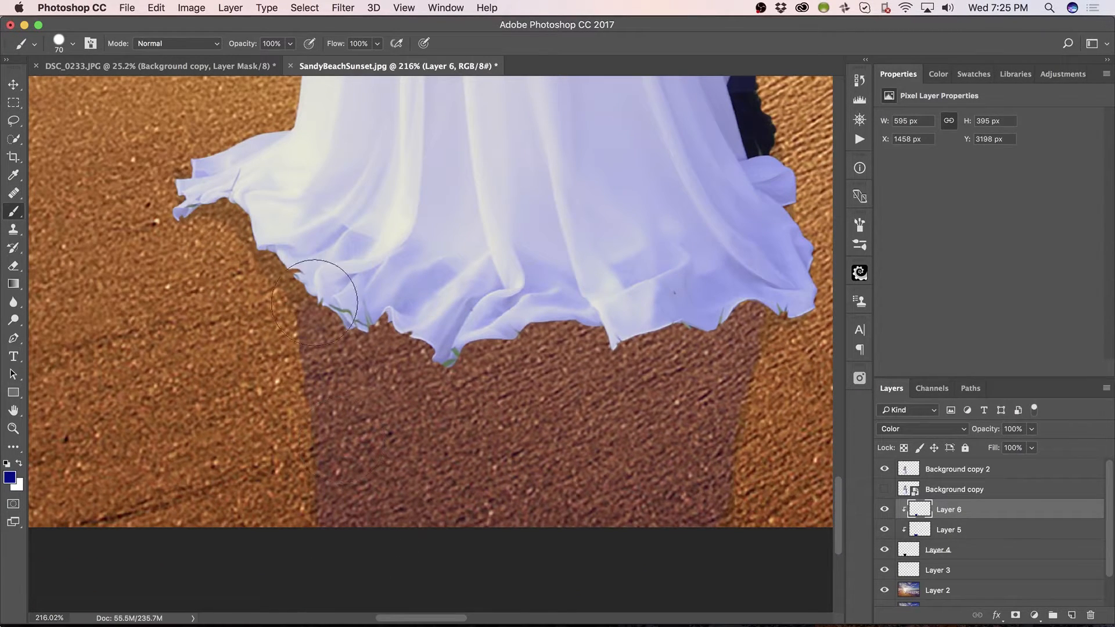
# Paint the dark blue tint along the left side of the hem and beside the groom's shoe on Layer 6
pyautogui.moveTo(314, 302)
pyautogui.mouseDown()
pyautogui.moveTo(266, 219)
pyautogui.moveTo(204, 179)
pyautogui.mouseUp()
pyautogui.moveTo(671, 411); pyautogui.dragTo(416, 586)
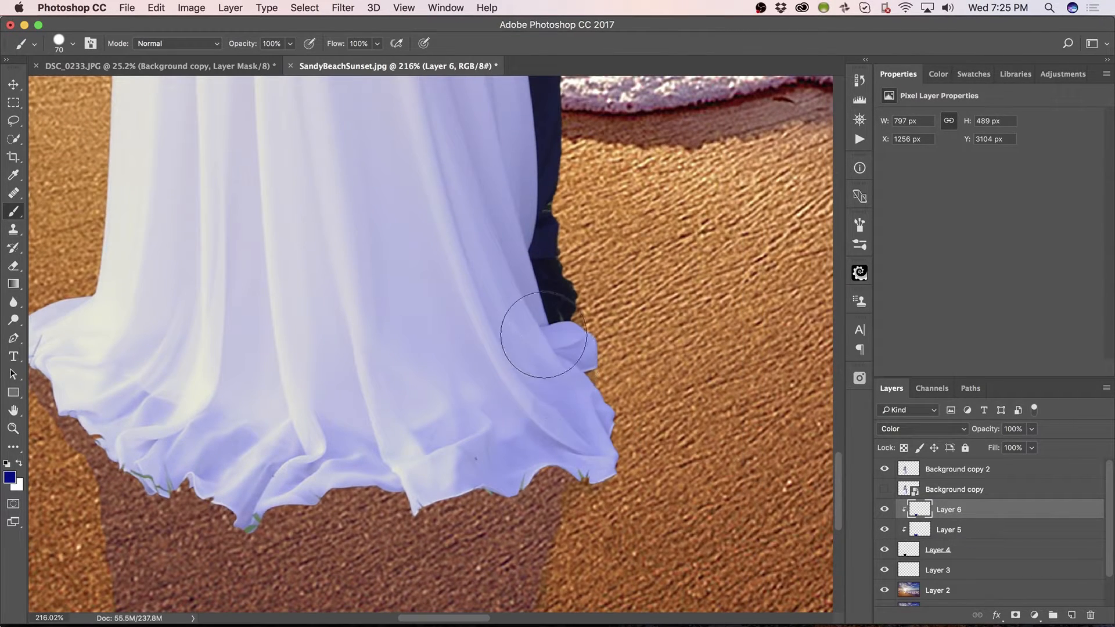
pyautogui.moveTo(543, 334); pyautogui.dragTo(540, 428)
pyautogui.scroll(-8, 458, 346)
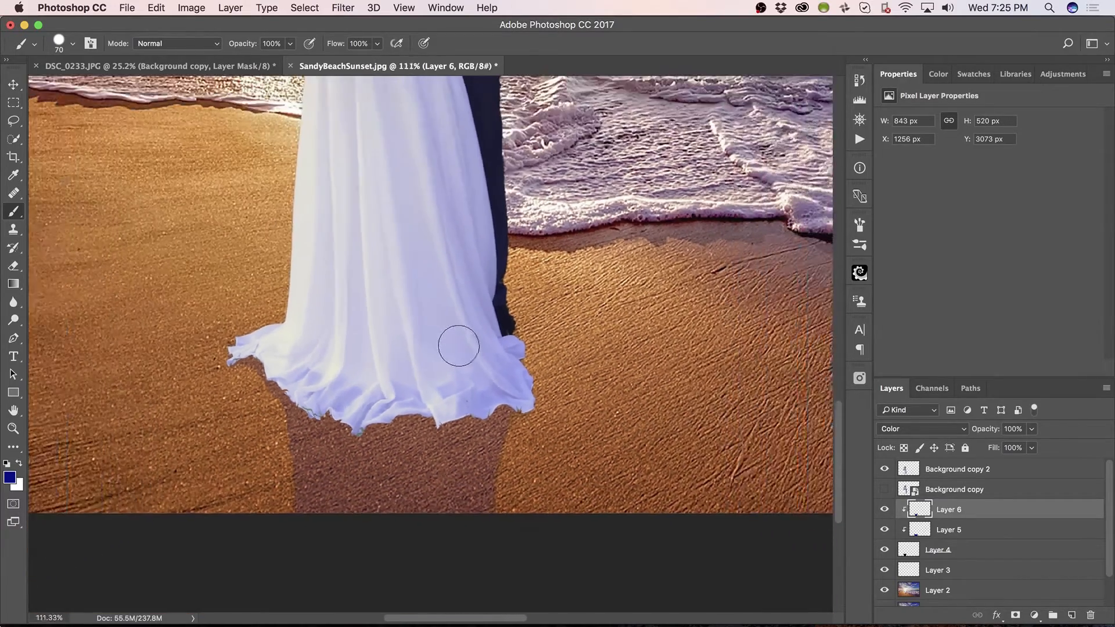
pyautogui.scroll(-3, 459, 346)
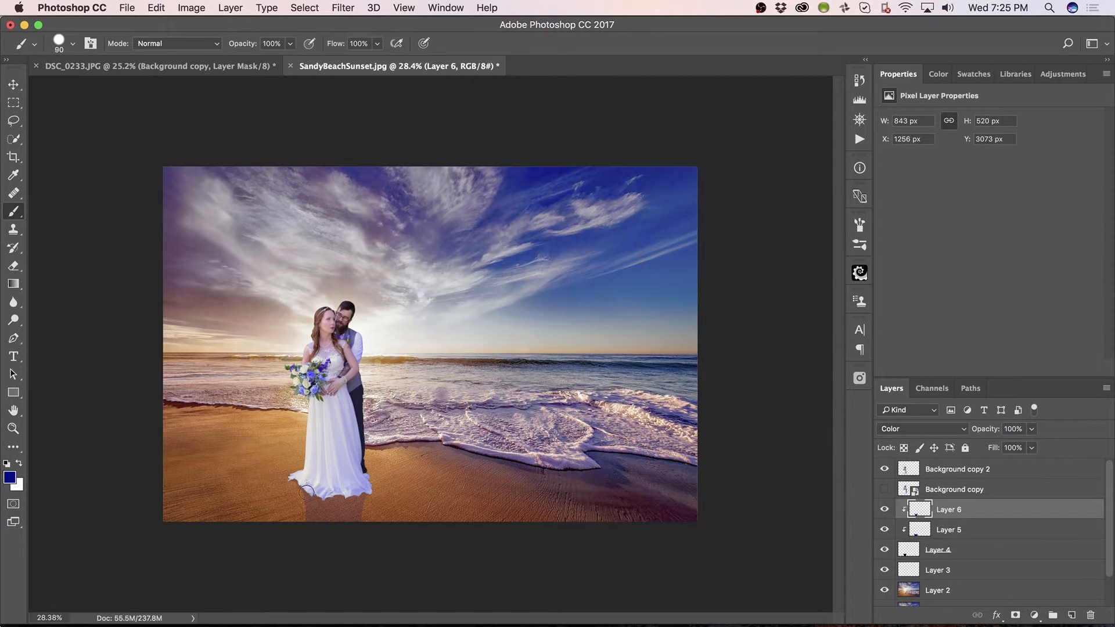
# Paint dark blue generously over and around the shadow on Layer 6 and Layer 5 with a 600 px brush
pyautogui.press(']')
pyautogui.press(']')
pyautogui.press(']')
pyautogui.press(']')
pyautogui.press(']')
pyautogui.press(']')
pyautogui.press(']')
pyautogui.moveTo(317, 537)
pyautogui.mouseDown()
pyautogui.moveTo(359, 514)
pyautogui.moveTo(350, 496)
pyautogui.moveTo(316, 503)
pyautogui.moveTo(294, 538)
pyautogui.mouseUp()
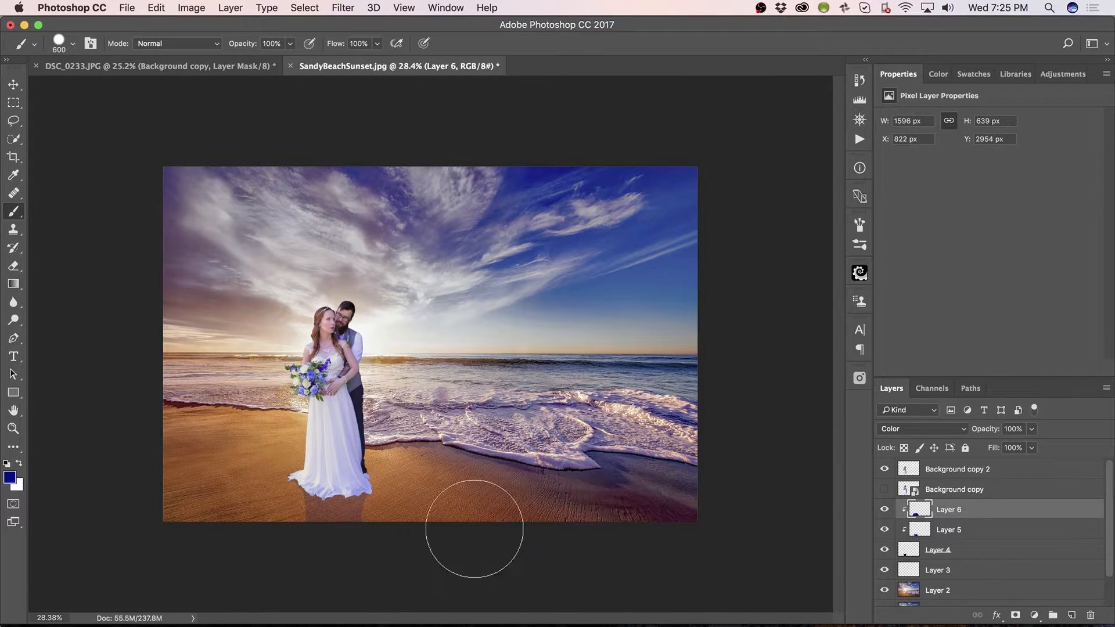
pyautogui.click(922, 535)
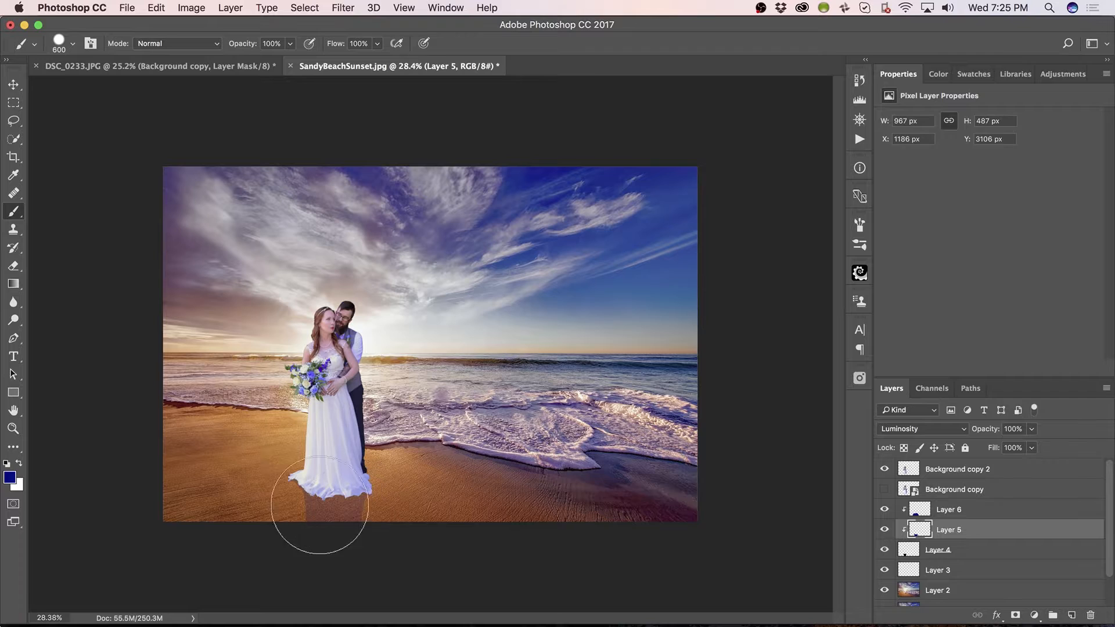
pyautogui.moveTo(319, 505)
pyautogui.mouseDown()
pyautogui.moveTo(311, 521)
pyautogui.moveTo(356, 510)
pyautogui.mouseUp()
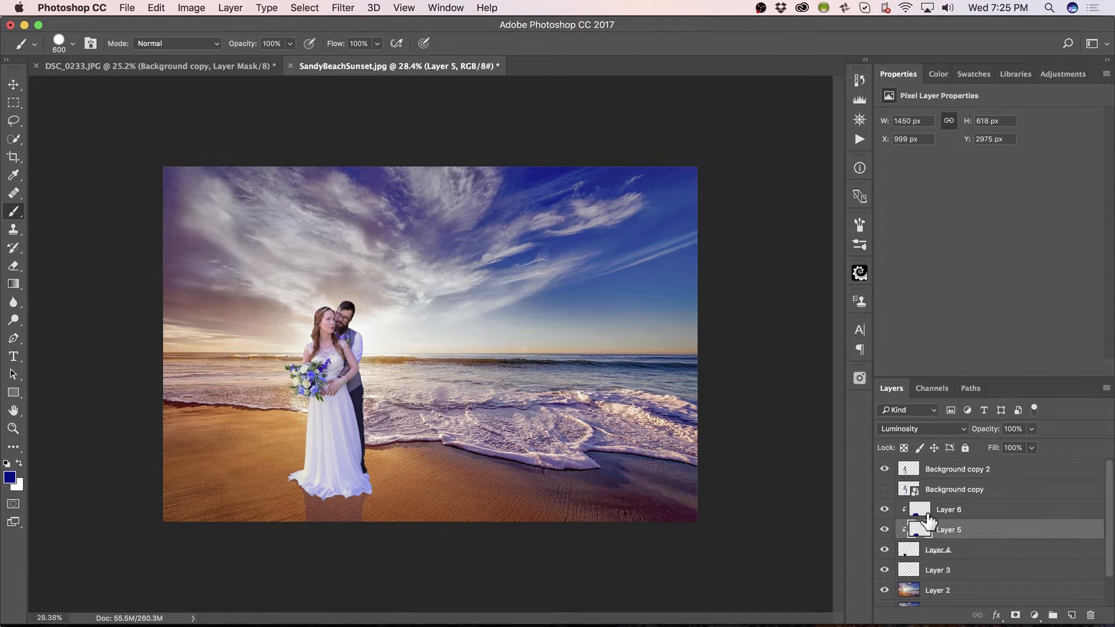
# Make Layer 4 active and set the foreground color to black 000000
pyautogui.click(909, 555)
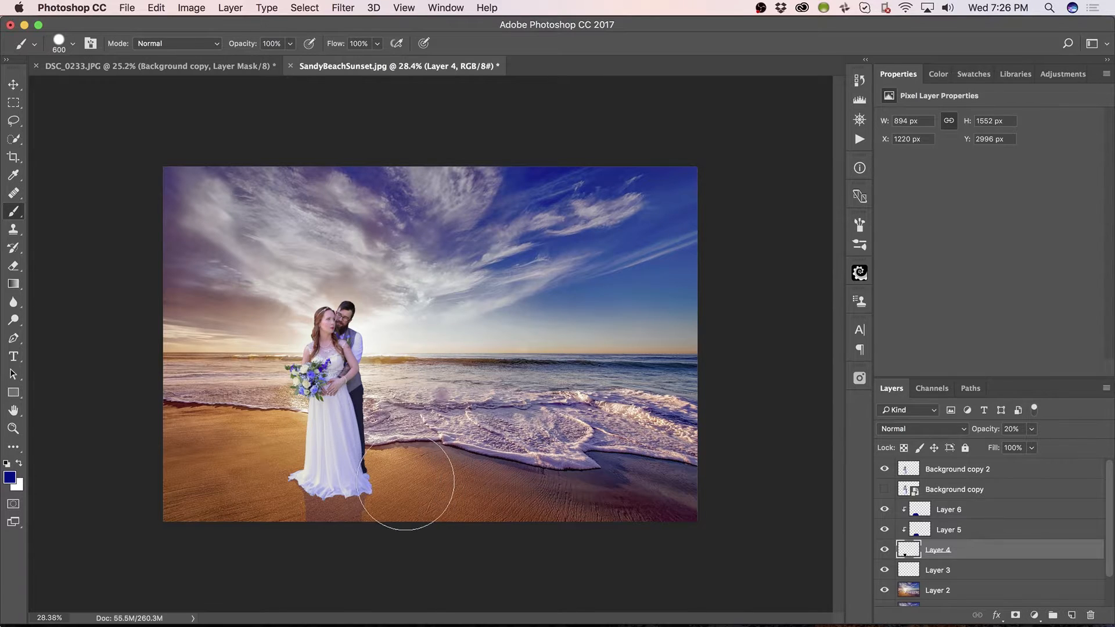
pyautogui.click(10, 477)
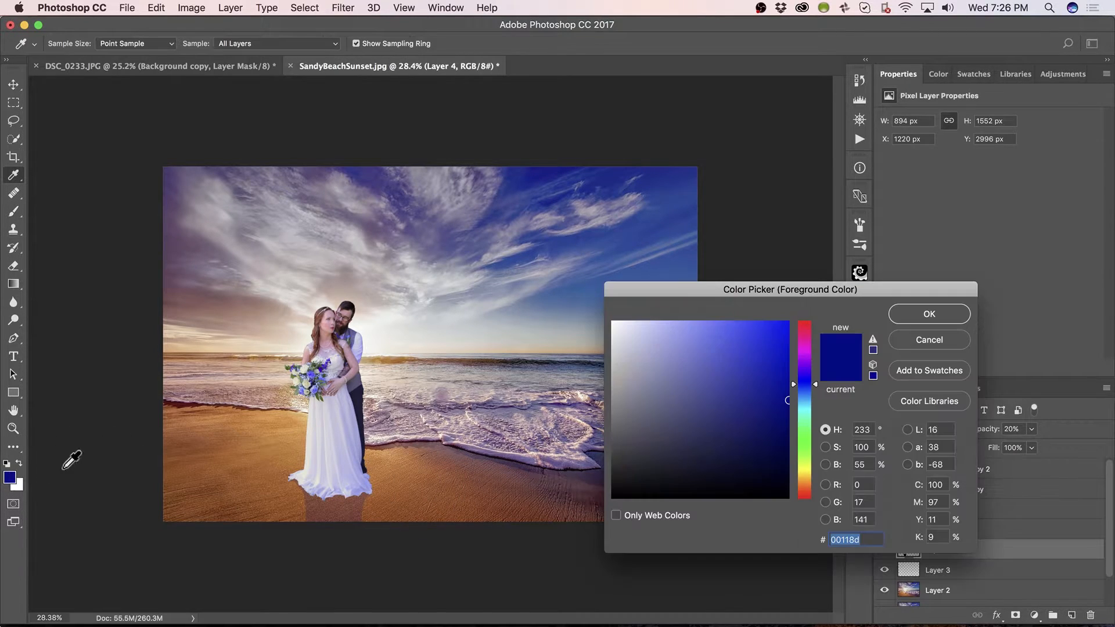
pyautogui.click(612, 496)
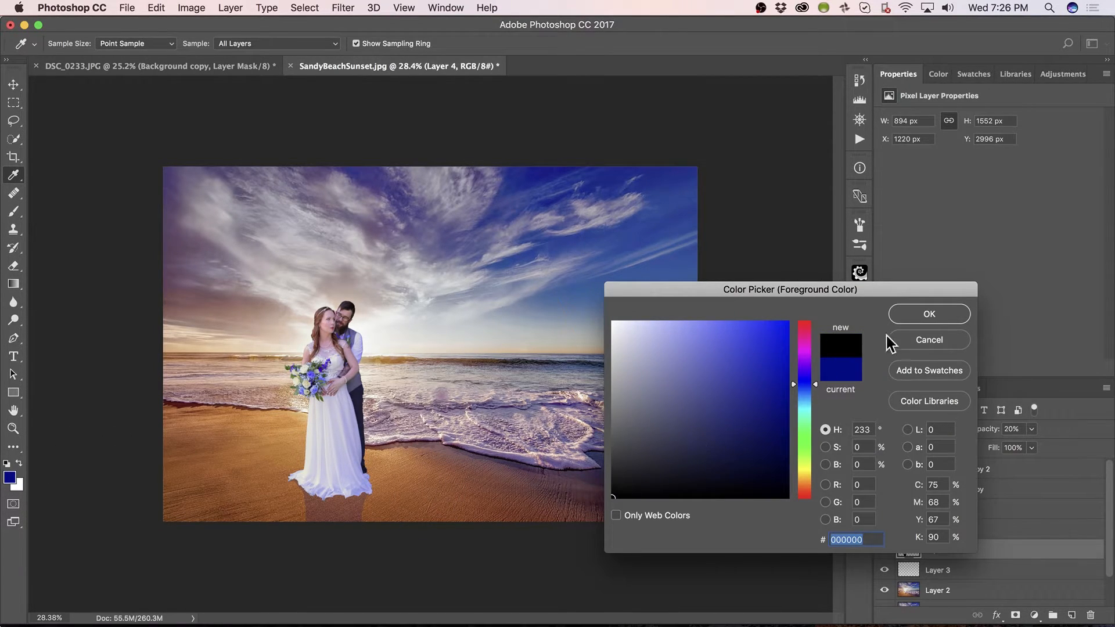
pyautogui.click(914, 314)
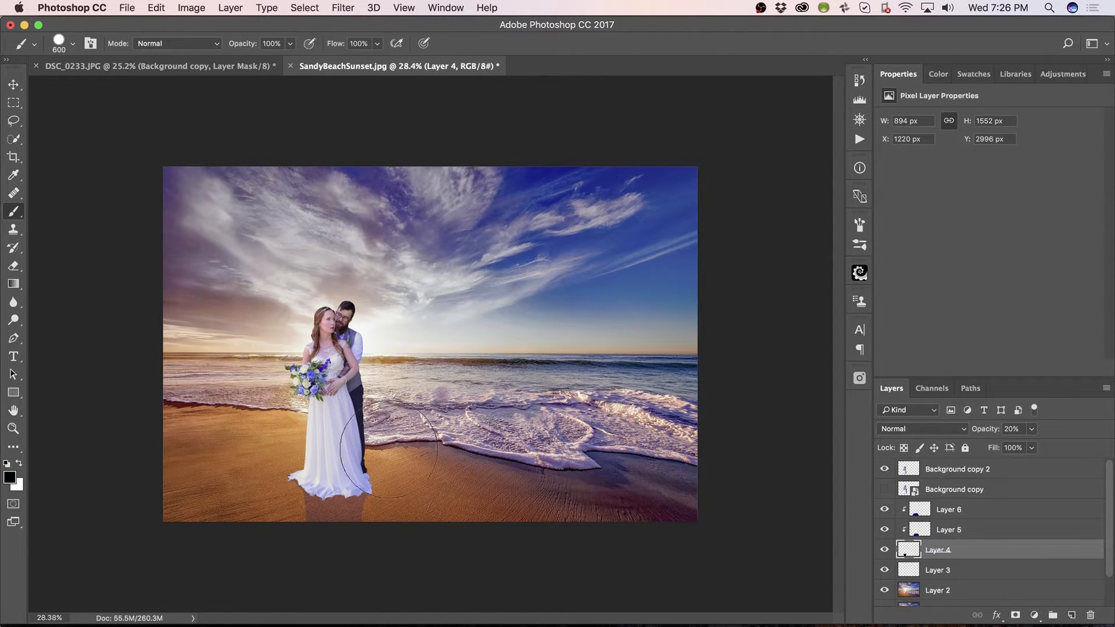
# Widen the shadow on Layer 4 by painting black along its right and left edges with a 125 px brush
pyautogui.press('z')
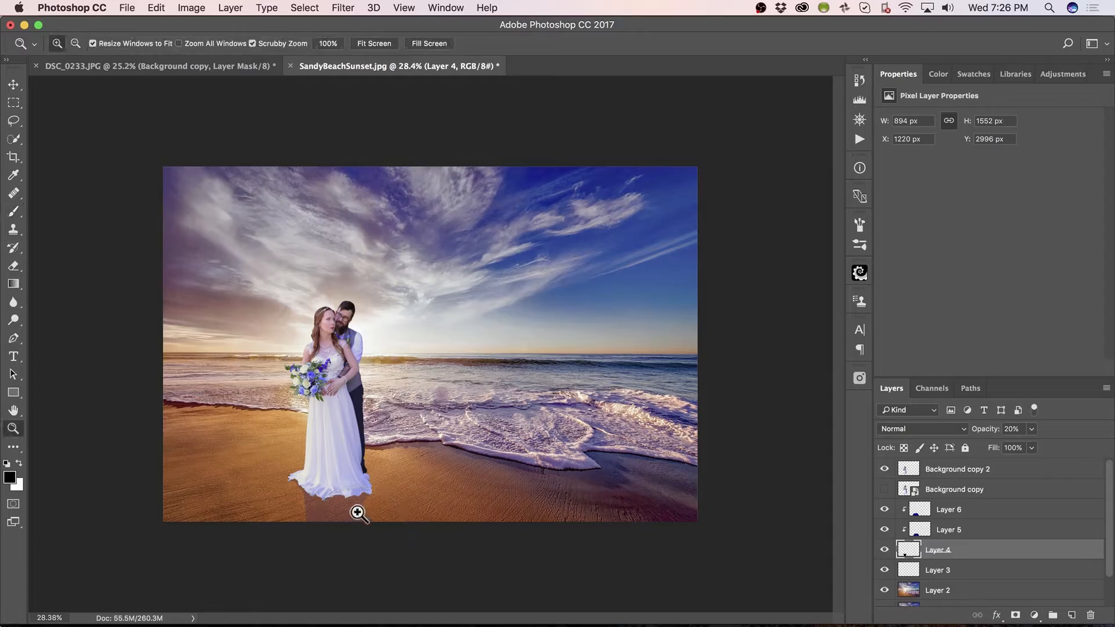
pyautogui.moveTo(357, 513)
pyautogui.mouseDown()
pyautogui.moveTo(391, 491)
pyautogui.moveTo(416, 498)
pyautogui.mouseUp()
pyautogui.press('b')
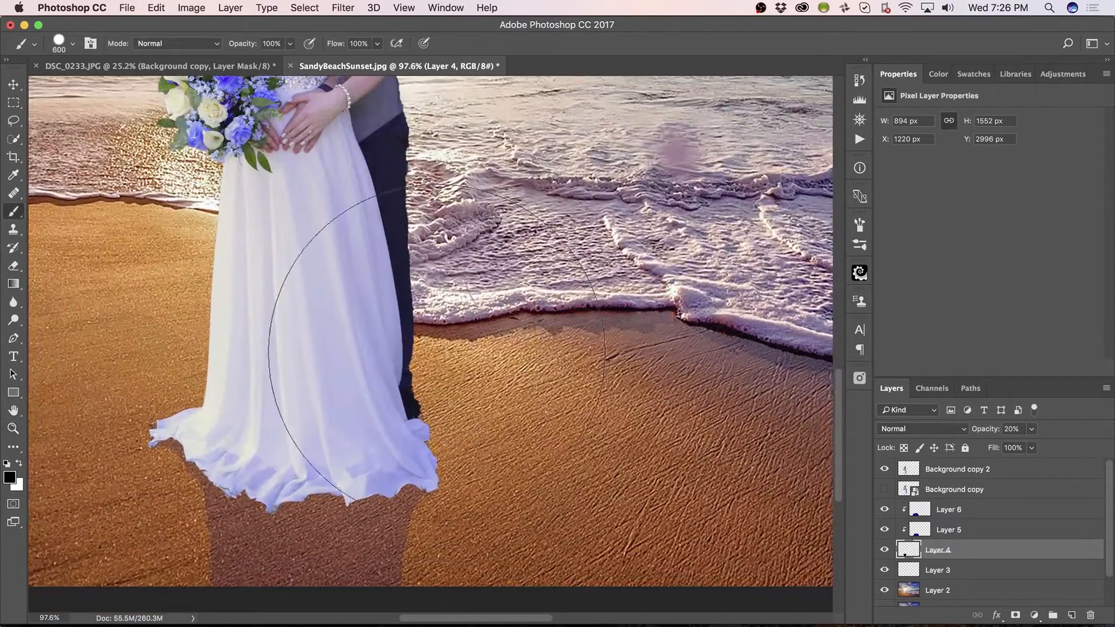
pyautogui.press('[')
pyautogui.press('[')
pyautogui.press('[')
pyautogui.press('[')
pyautogui.press('[')
pyautogui.press('[')
pyautogui.press('[')
pyautogui.press('[')
pyautogui.press('[')
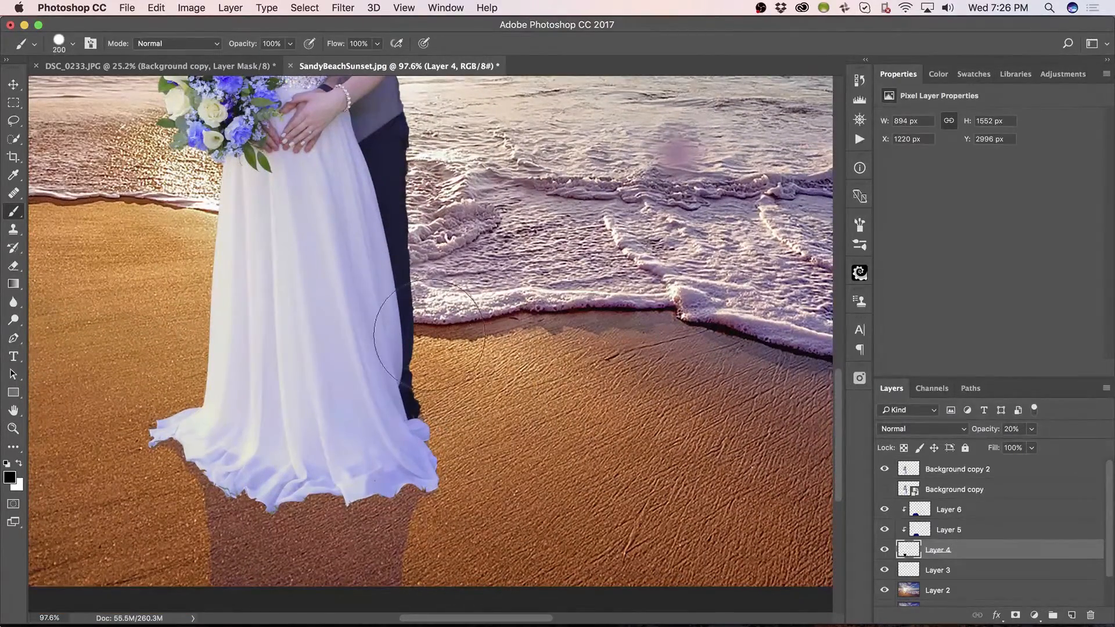
pyautogui.press('[')
pyautogui.press('[')
pyautogui.press('[')
pyautogui.press('[')
pyautogui.press('[')
pyautogui.press('[')
pyautogui.moveTo(331, 435); pyautogui.dragTo(378, 331)
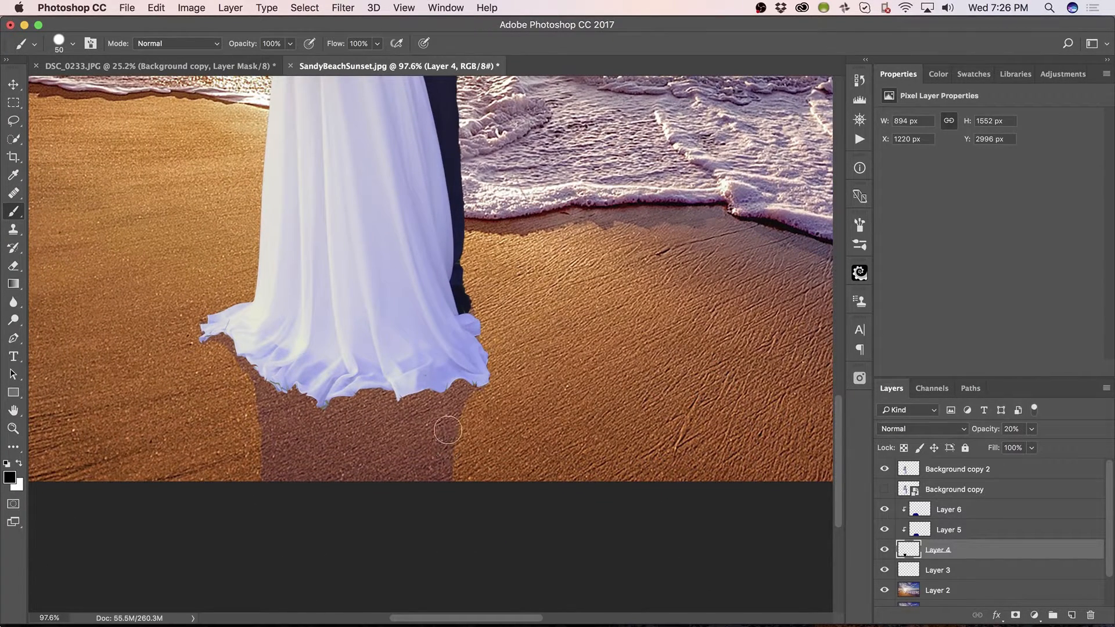
pyautogui.press(']')
pyautogui.press(']')
pyautogui.press(']')
pyautogui.press(']')
pyautogui.press(']')
pyautogui.moveTo(459, 397)
pyautogui.mouseDown()
pyautogui.moveTo(483, 501)
pyautogui.moveTo(453, 403)
pyautogui.mouseUp()
pyautogui.moveTo(249, 423)
pyautogui.mouseDown()
pyautogui.moveTo(261, 375)
pyautogui.moveTo(229, 502)
pyautogui.moveTo(262, 419)
pyautogui.mouseUp()
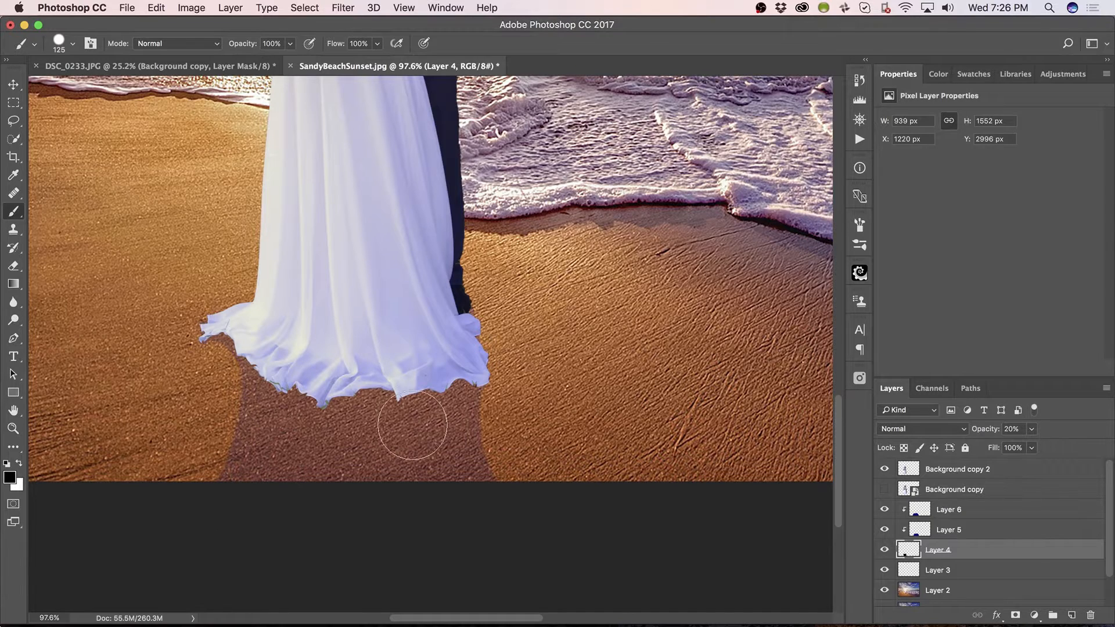
pyautogui.scroll(-3, 410, 418)
pyautogui.scroll(-3, 413, 418)
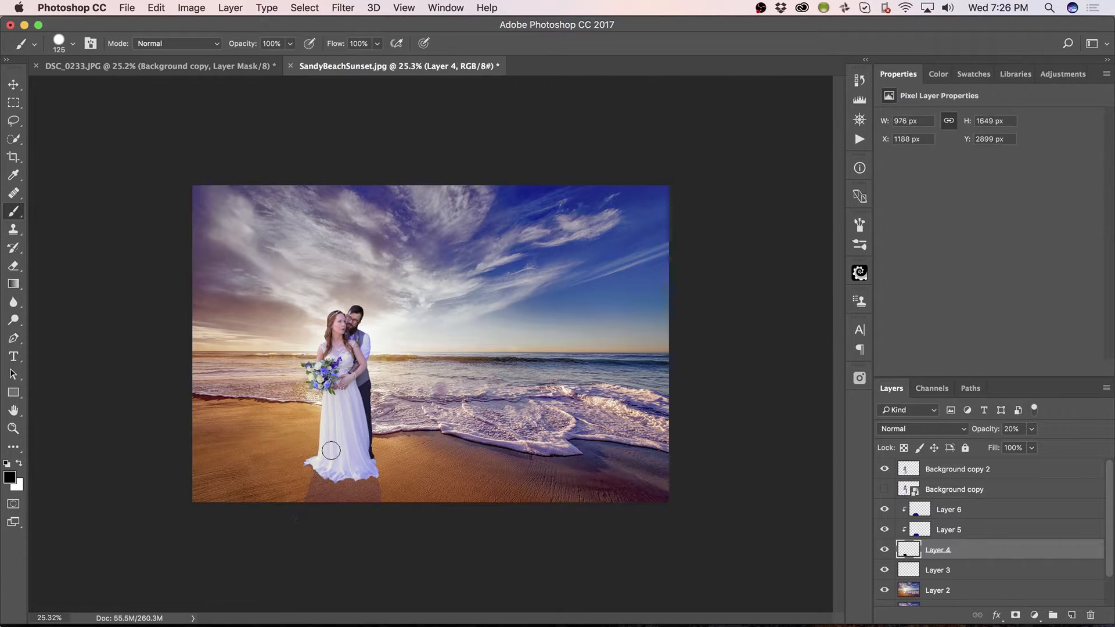
# Extend the right edge of the Layer 4 shadow outward toward the bottom of the photo with the 125 px black brush
pyautogui.press('z')
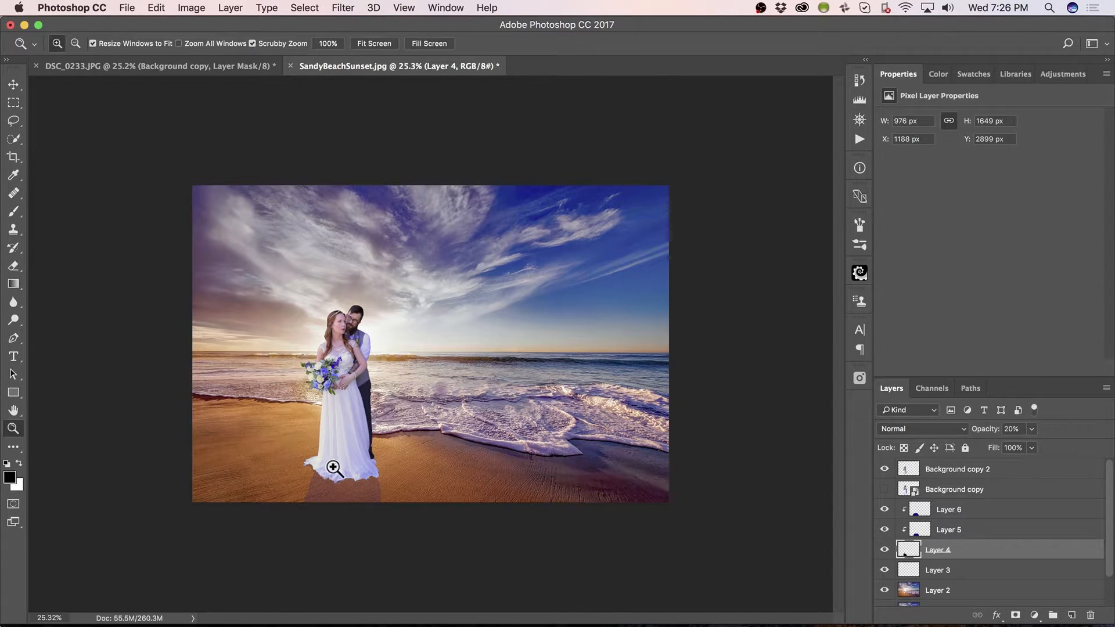
pyautogui.moveTo(332, 466)
pyautogui.mouseDown()
pyautogui.moveTo(409, 429)
pyautogui.moveTo(294, 461)
pyautogui.moveTo(279, 447)
pyautogui.moveTo(268, 458)
pyautogui.moveTo(288, 463)
pyautogui.moveTo(284, 508)
pyautogui.mouseUp()
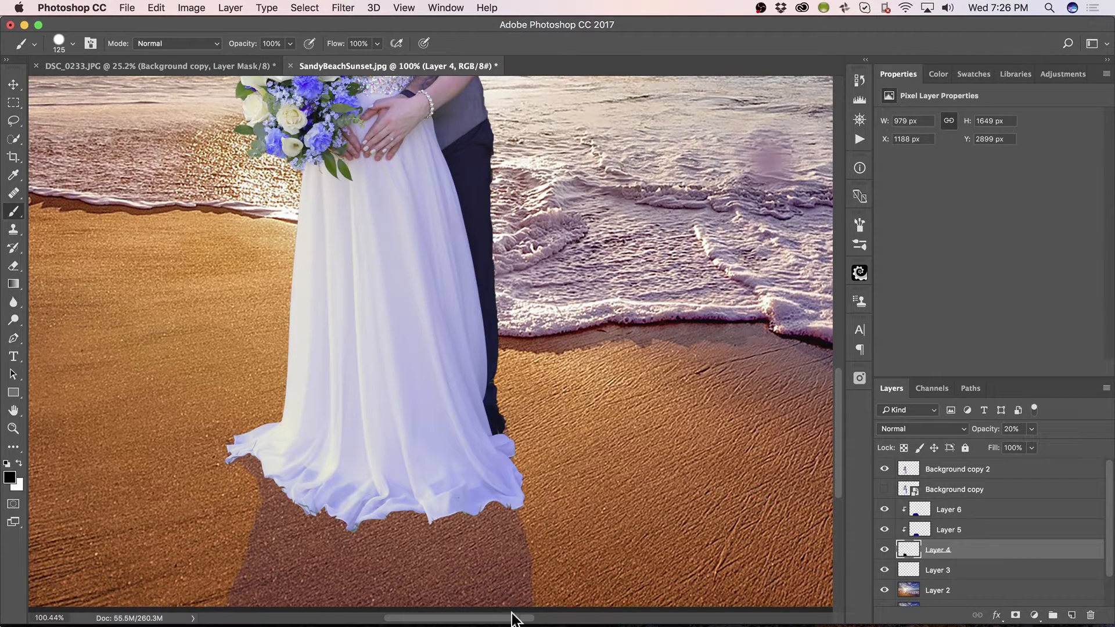
pyautogui.scroll(-5, 428, 511)
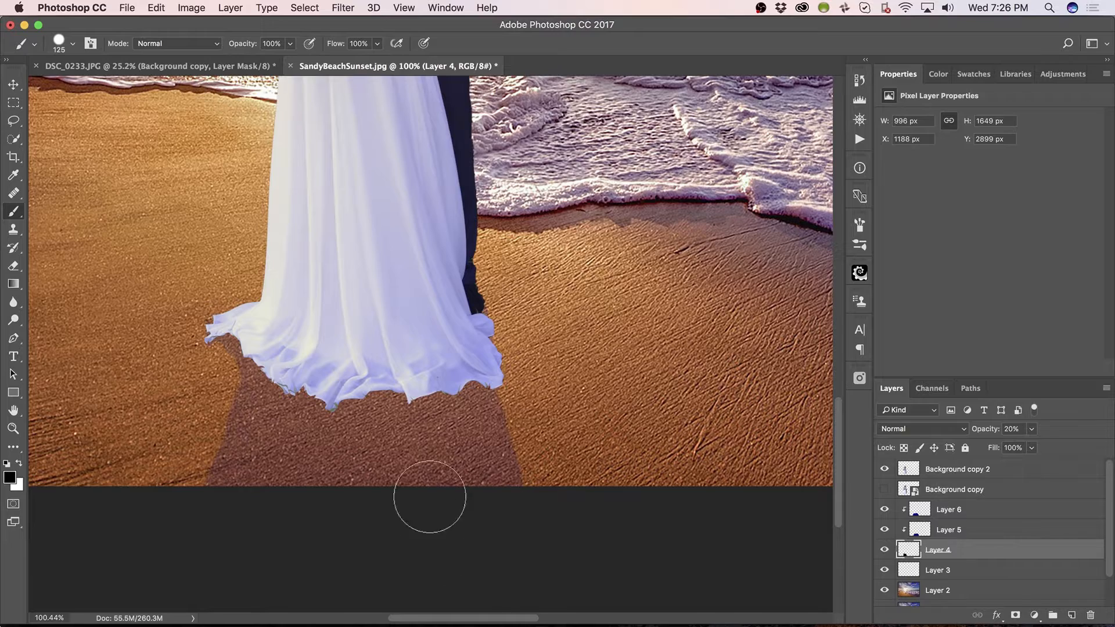
pyautogui.moveTo(476, 425); pyautogui.dragTo(478, 377)
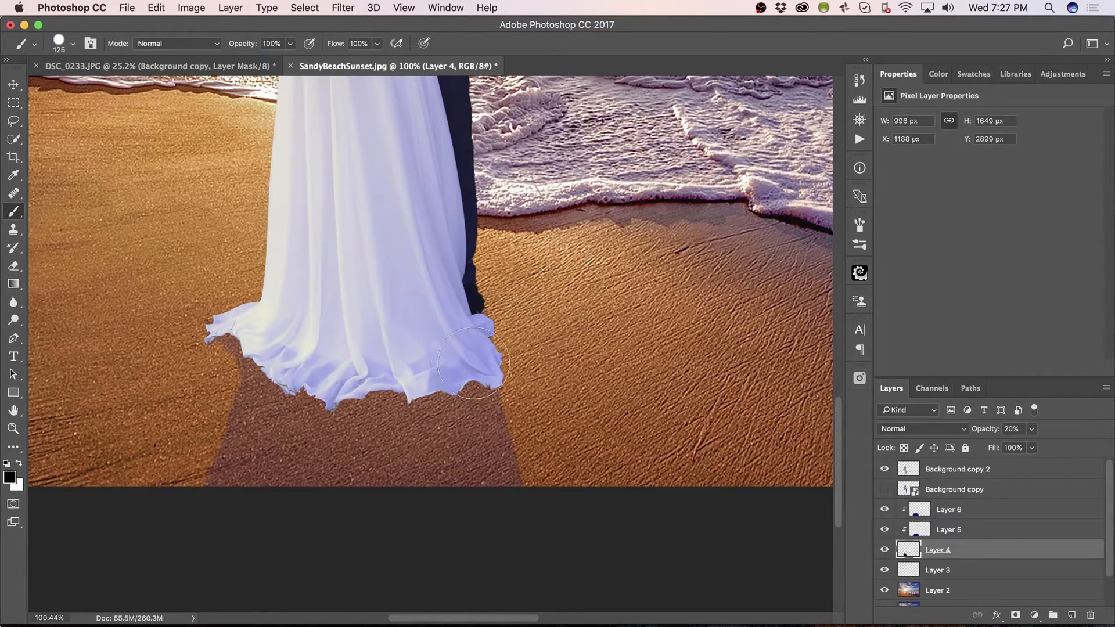
pyautogui.press('super+0')
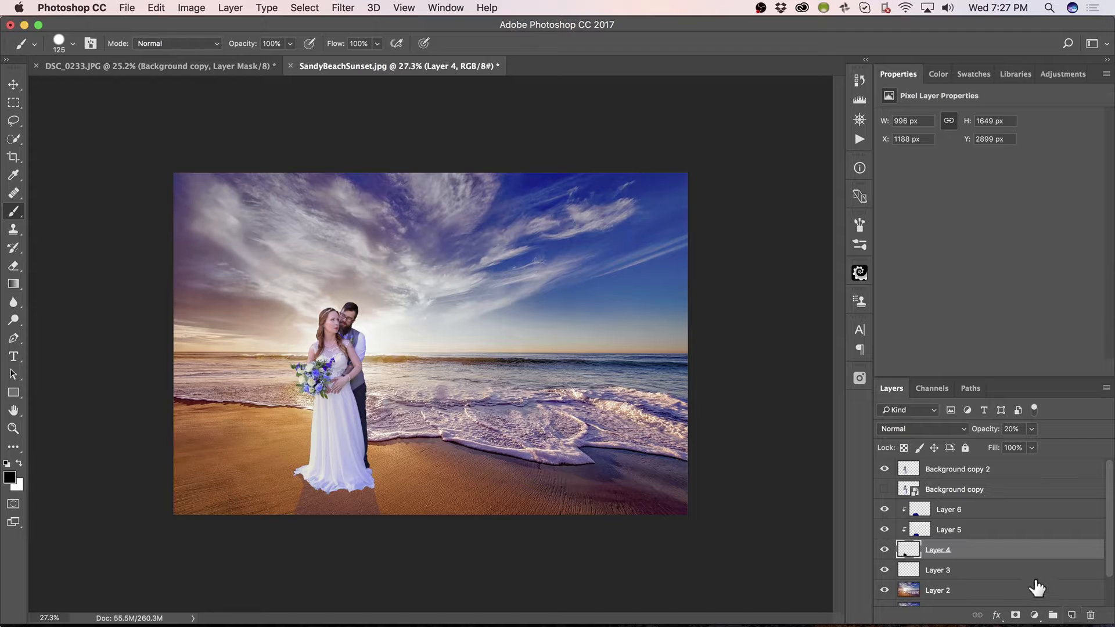
# Create a new empty layer directly above Layer 4, beneath Layer 5 and Layer 6
pyautogui.click(1018, 509)
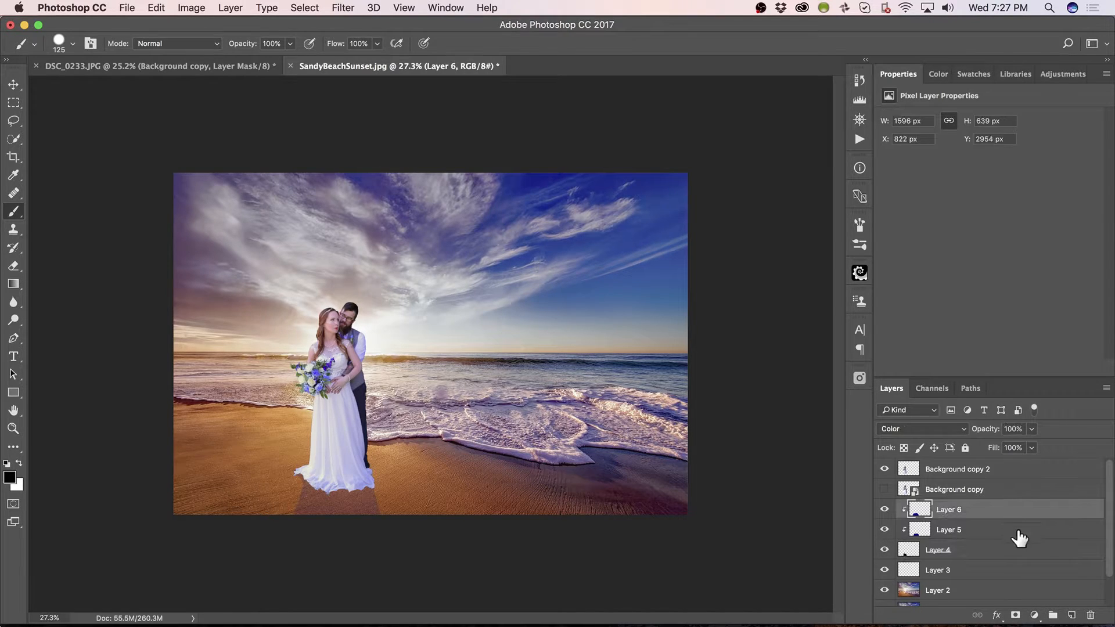
pyautogui.click(1018, 548)
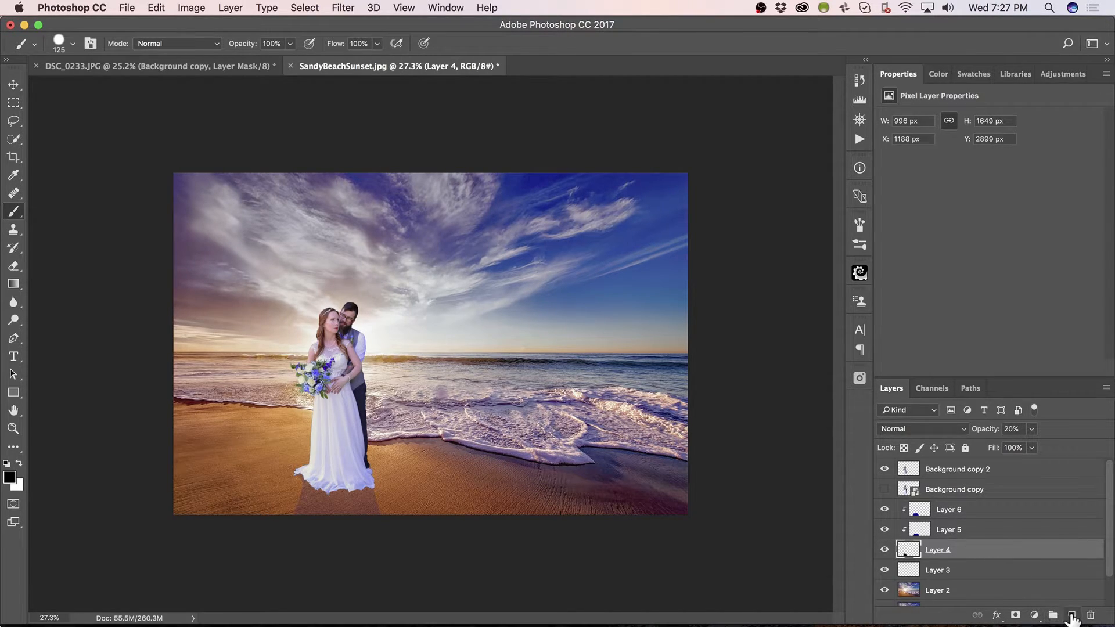
pyautogui.click(1072, 615)
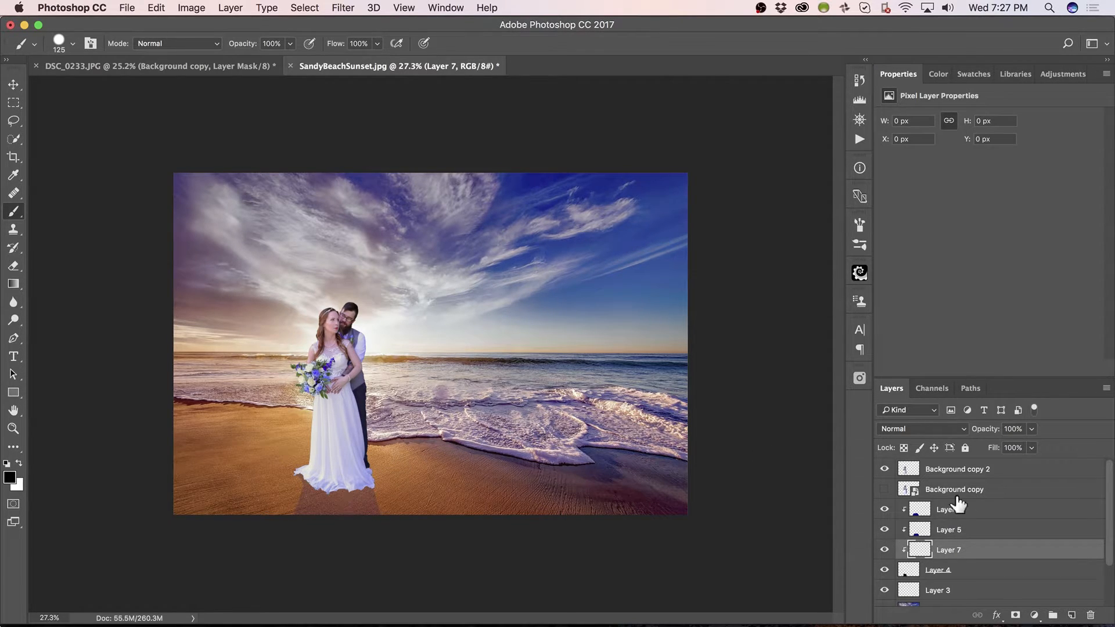
# Paint black shading on Layer 7 along the bride's dress hem, from its left tip inward, with a 9 px brush
pyautogui.press('z')
pyautogui.moveTo(340, 491); pyautogui.dragTo(458, 466)
pyautogui.press('b')
pyautogui.moveTo(628, 325); pyautogui.dragTo(243, 348)
pyautogui.moveTo(498, 336); pyautogui.dragTo(318, 342)
pyautogui.moveTo(644, 427); pyautogui.dragTo(470, 398)
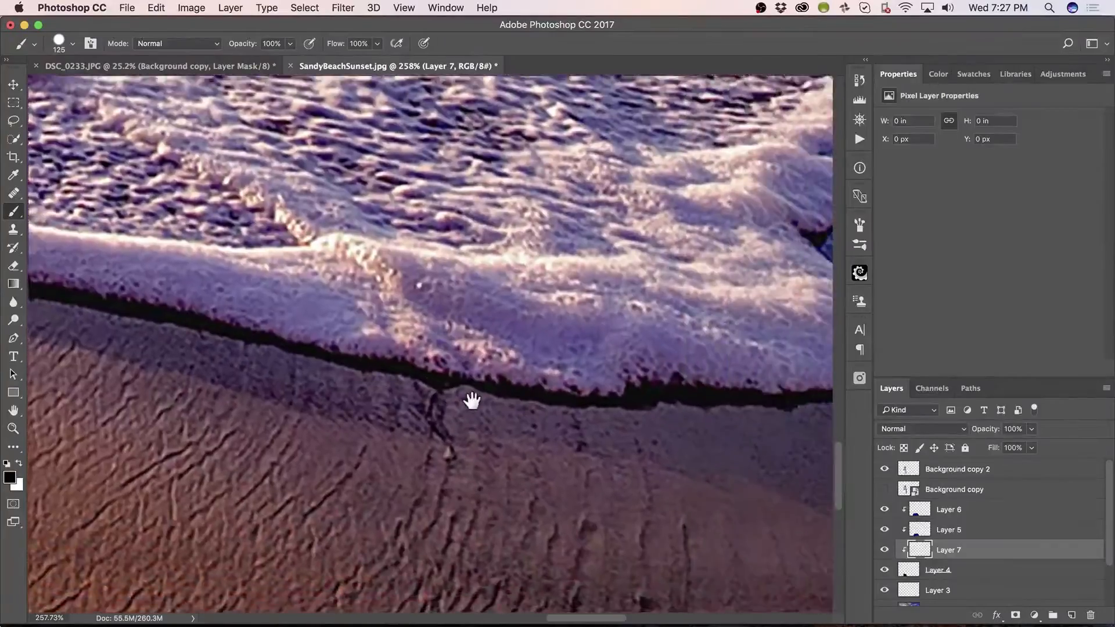
pyautogui.moveTo(635, 480); pyautogui.dragTo(438, 451)
pyautogui.moveTo(168, 498); pyautogui.dragTo(413, 426)
pyautogui.moveTo(372, 534); pyautogui.dragTo(657, 391)
pyautogui.moveTo(72, 442); pyautogui.dragTo(563, 323)
pyautogui.moveTo(303, 406); pyautogui.dragTo(521, 406)
pyautogui.moveTo(36, 340); pyautogui.dragTo(491, 359)
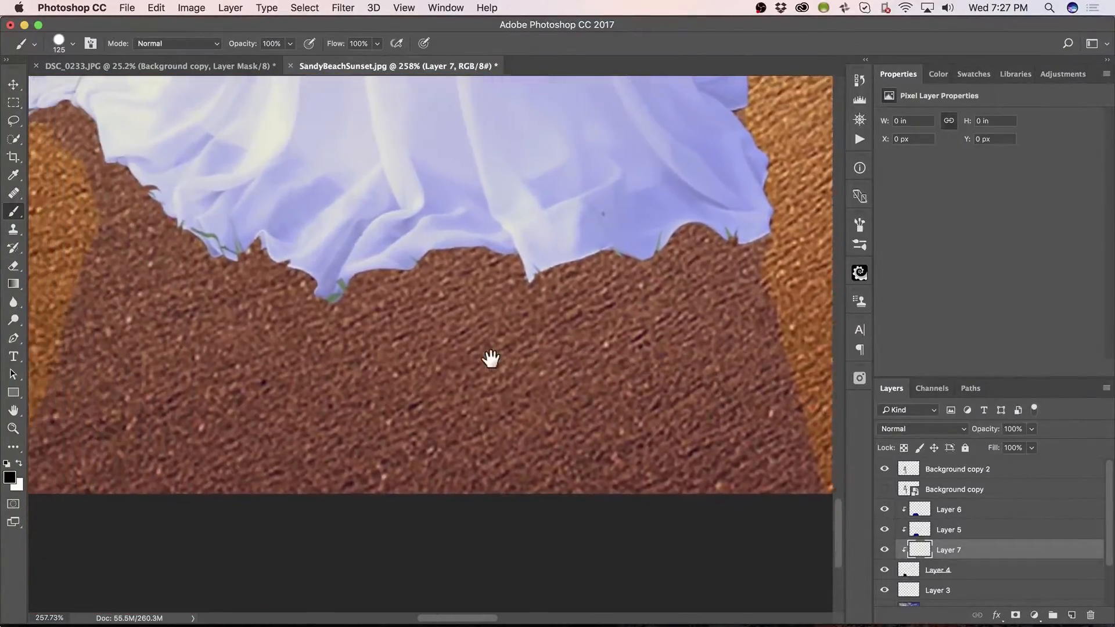
pyautogui.moveTo(247, 424); pyautogui.dragTo(381, 443)
pyautogui.moveTo(354, 250); pyautogui.dragTo(384, 388)
pyautogui.press('[')
pyautogui.press('[')
pyautogui.press('[')
pyautogui.press('[')
pyautogui.press('[')
pyautogui.press('[')
pyautogui.press('[')
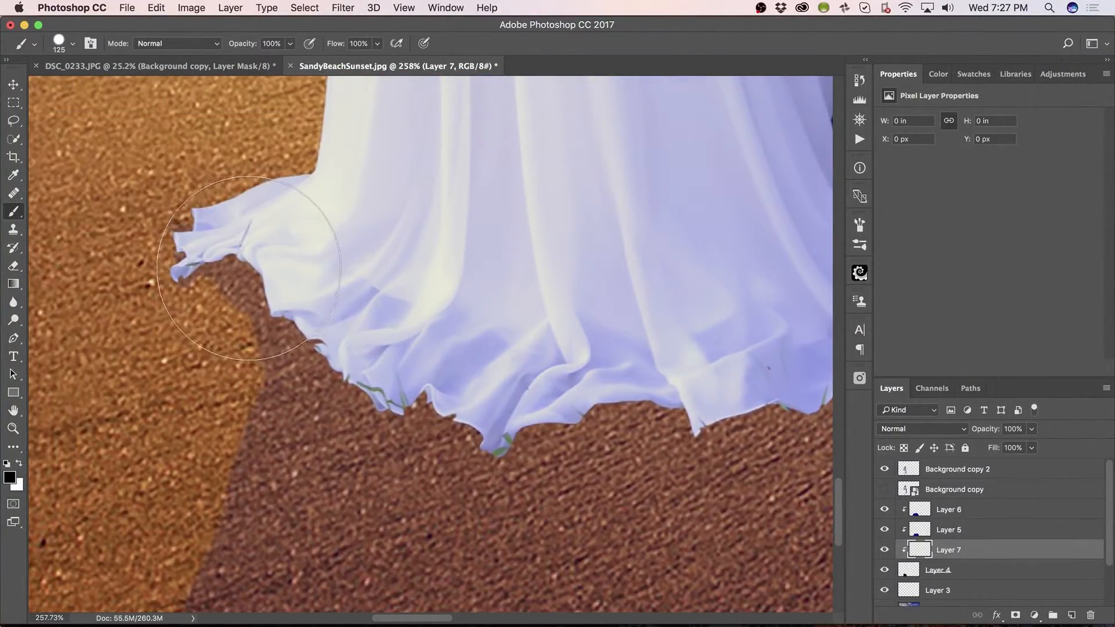
pyautogui.press('[')
pyautogui.press('[')
pyautogui.press('[')
pyautogui.press('[')
pyautogui.press('[')
pyautogui.press('[')
pyautogui.press('[')
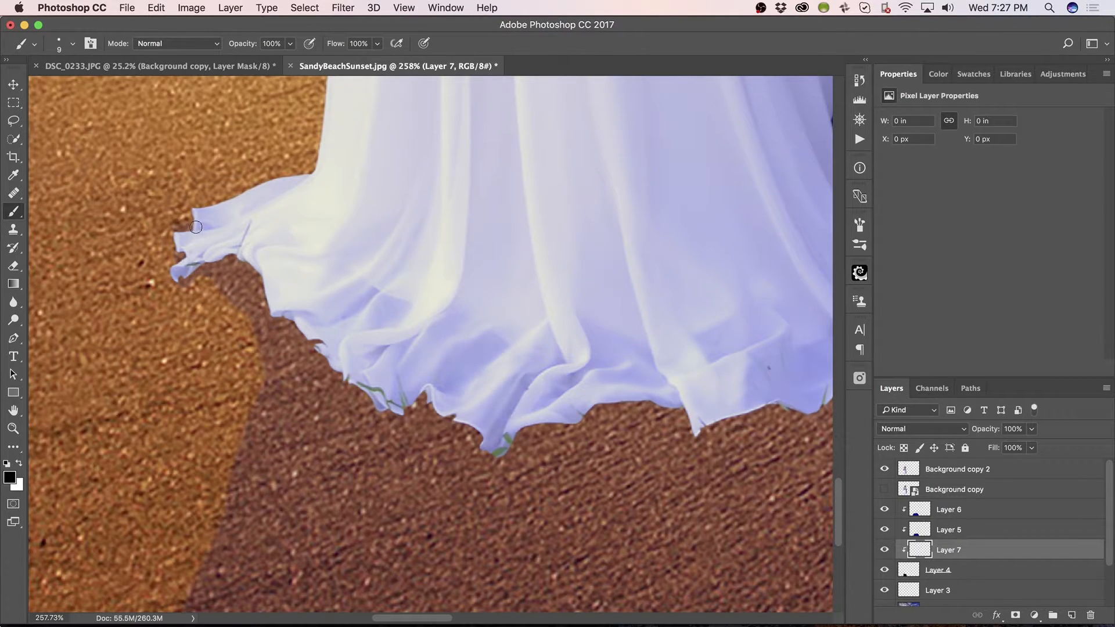
pyautogui.moveTo(183, 255); pyautogui.dragTo(206, 273)
pyautogui.moveTo(251, 389); pyautogui.dragTo(304, 344)
# Try Layer 7 above Layer 5 and then above Layer 6, and undo the reordering together with the recent hem strokes
pyautogui.moveTo(982, 553); pyautogui.dragTo(988, 524)
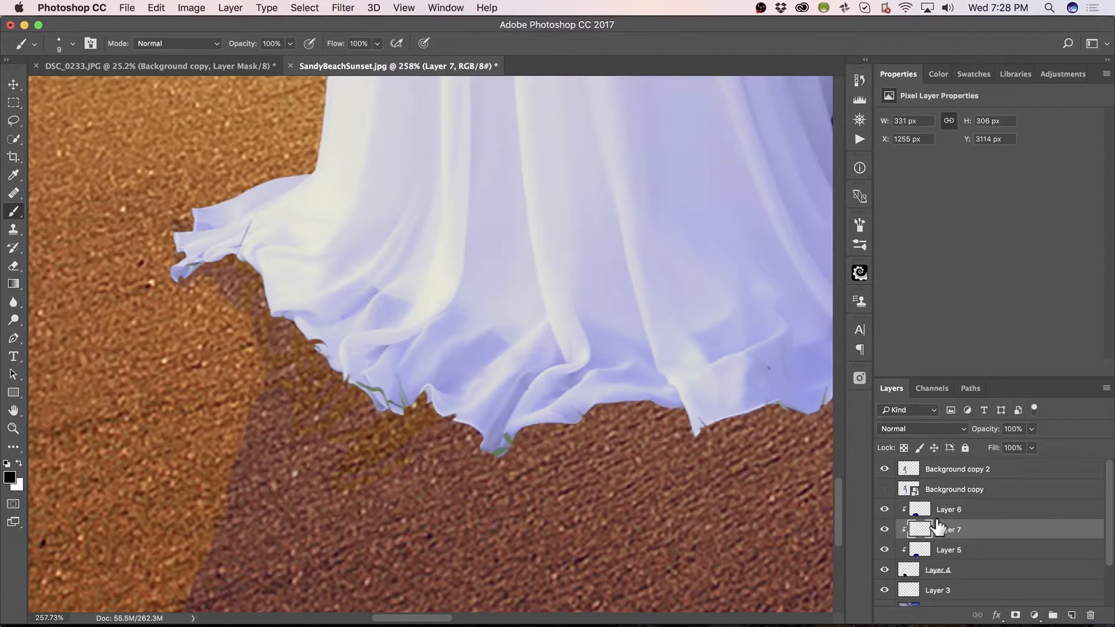
pyautogui.moveTo(939, 526); pyautogui.dragTo(964, 504)
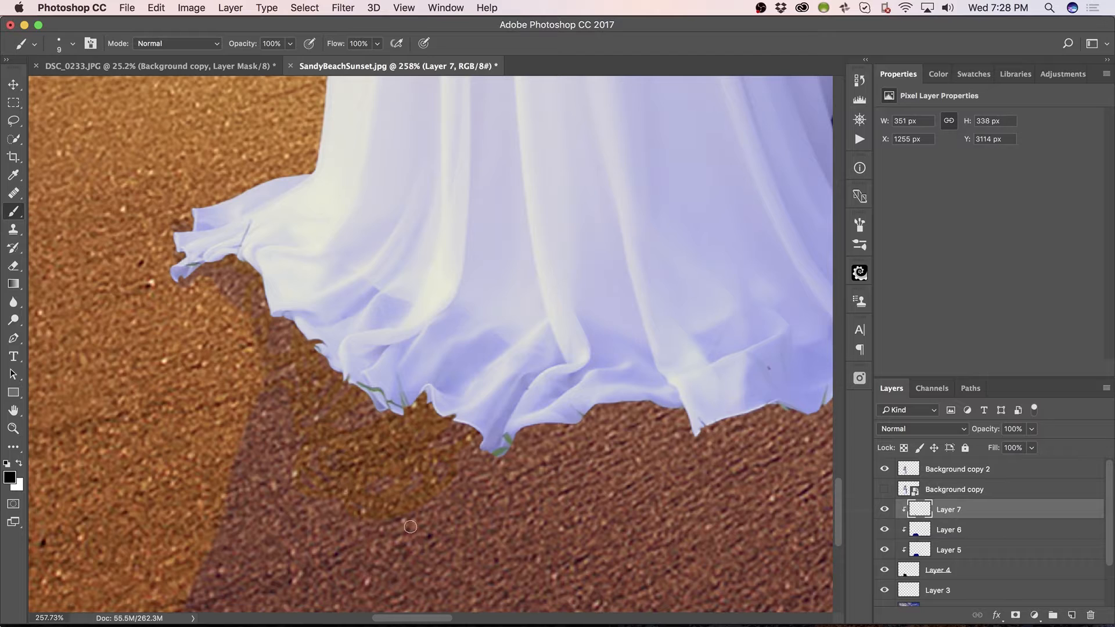
pyautogui.press('alt+super+z')
pyautogui.press('alt+super+z')
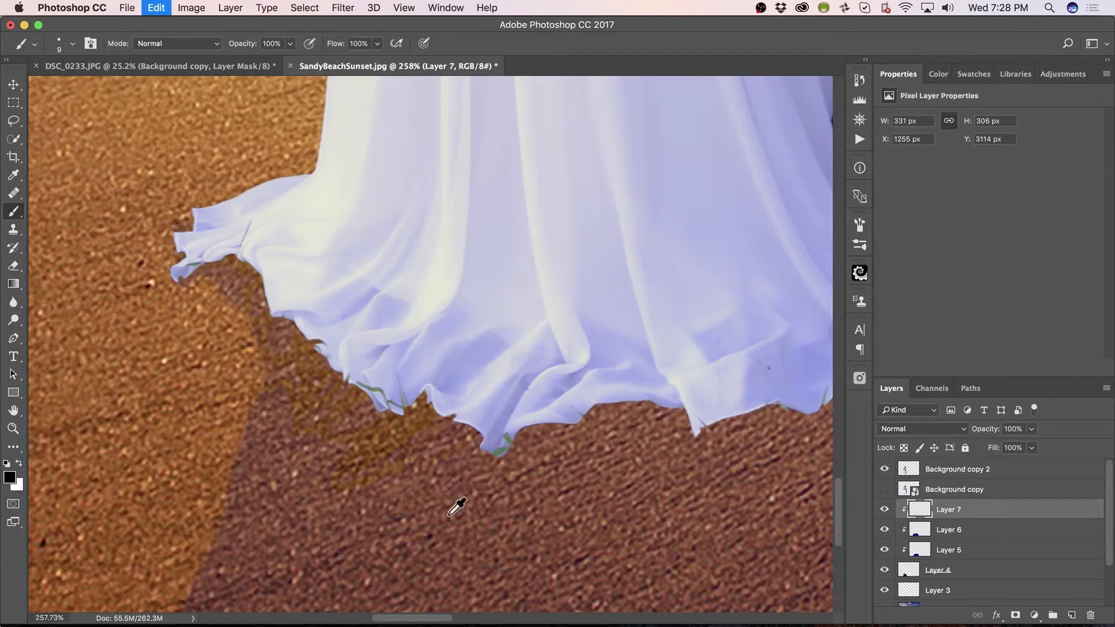
pyautogui.press('alt+super+z')
pyautogui.press('alt+super+z')
pyautogui.press('alt+super+z')
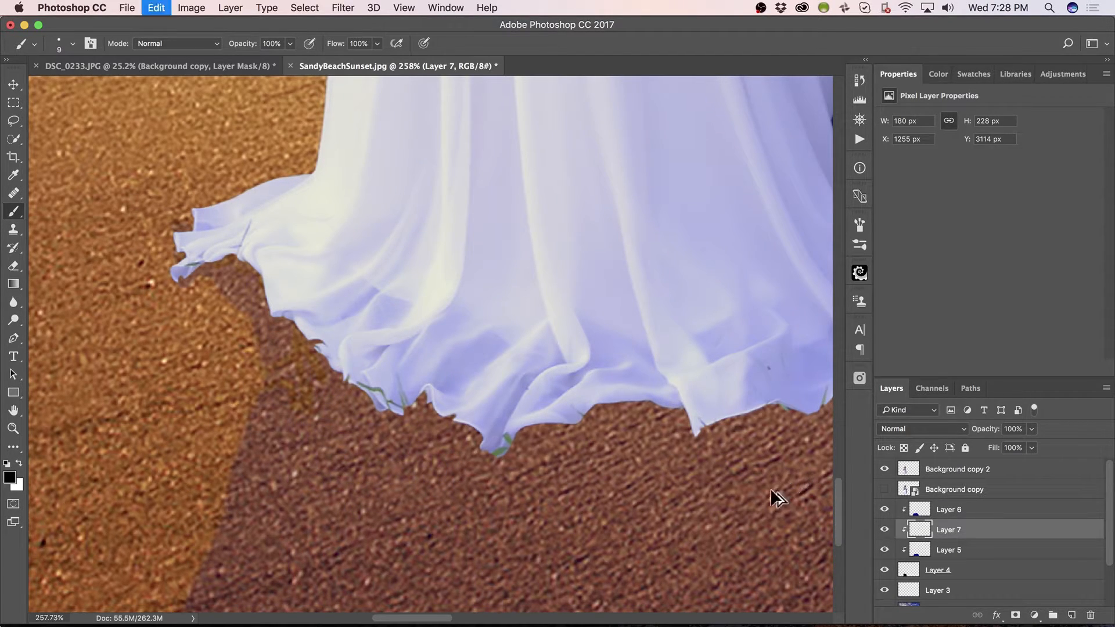
# Move Layer 7 above Layer 6 in the layer stack and release it from the clipping mask
pyautogui.moveTo(976, 555); pyautogui.dragTo(976, 503)
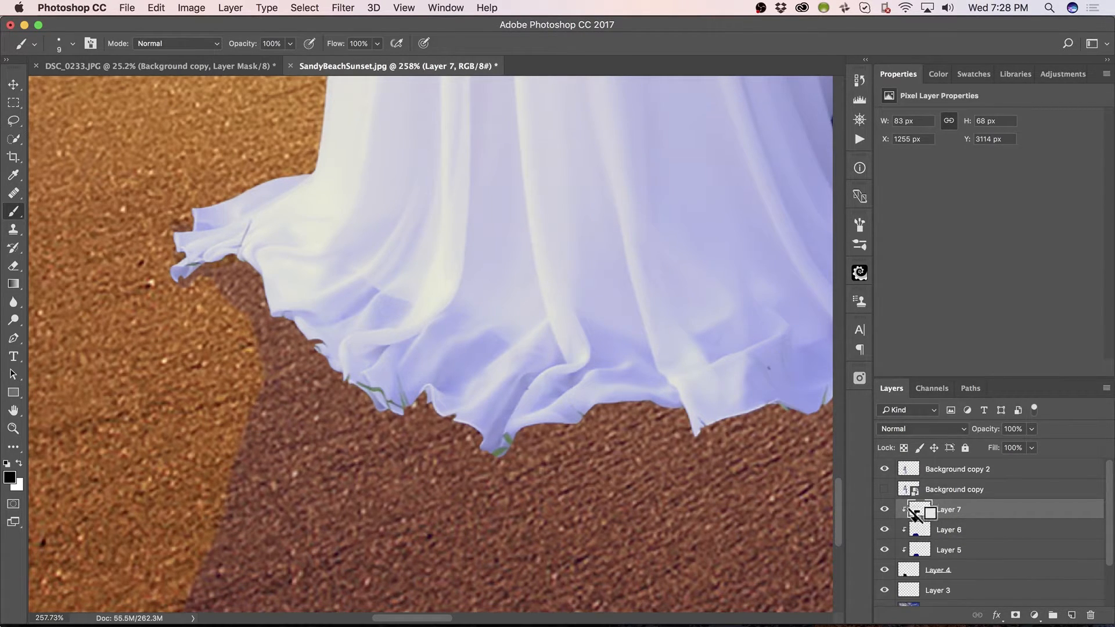
pyautogui.click(917, 531)
pyautogui.keyDown('alt'); pyautogui.click(918, 518); pyautogui.keyUp('alt')
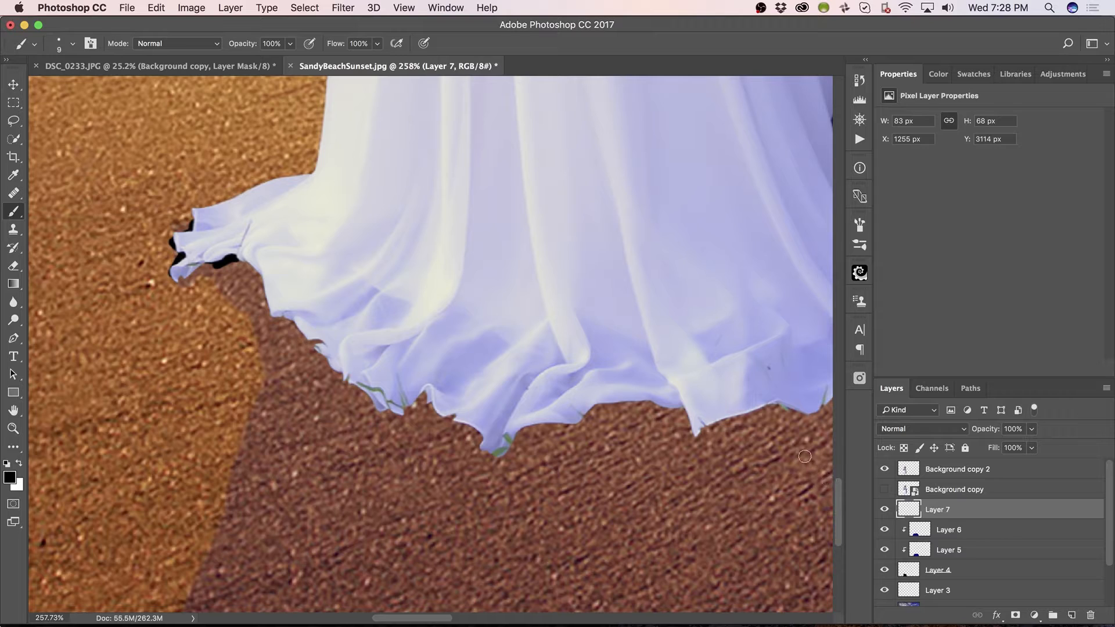
# Clear the paint from Layer 7 and fill it with black in the couple's outline loaded from Background copy 2
pyautogui.press('Delete')
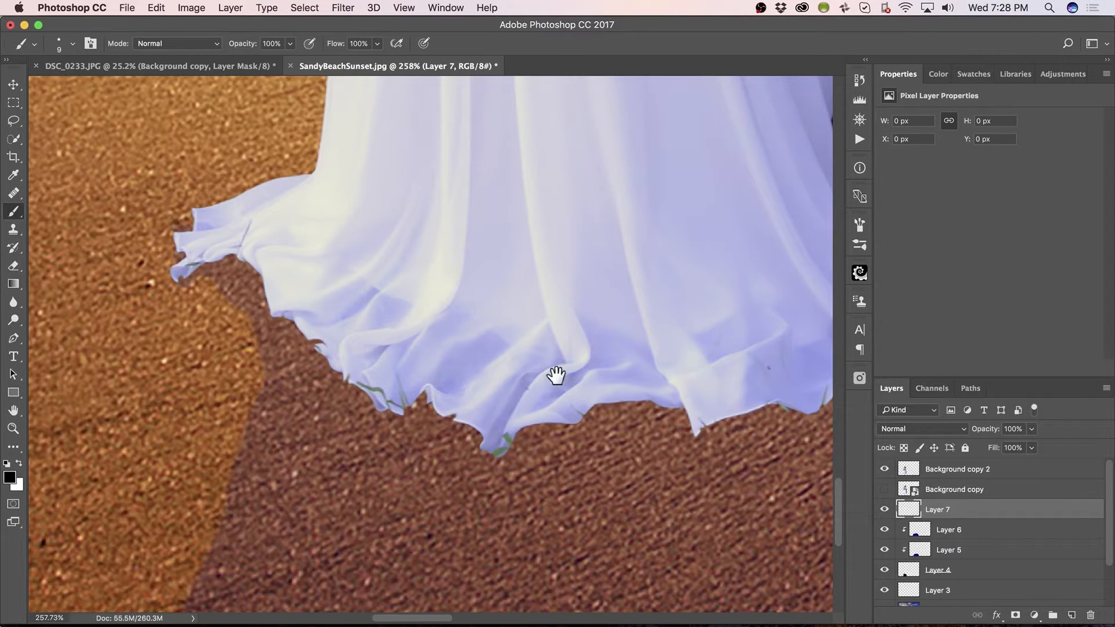
pyautogui.hscroll(8, 553, 374)
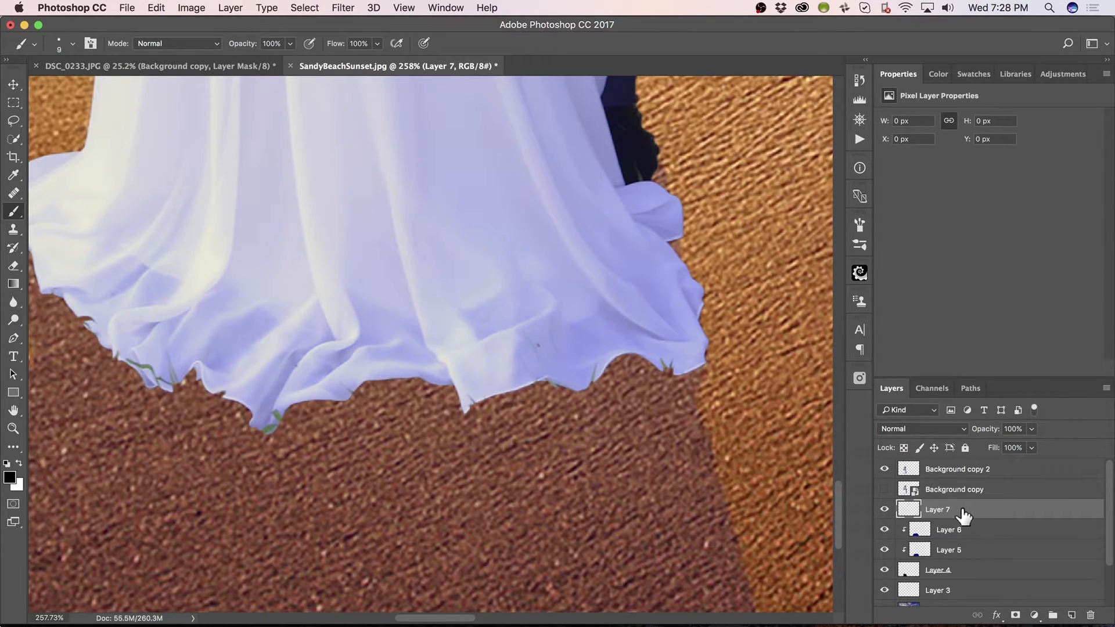
pyautogui.click(940, 474)
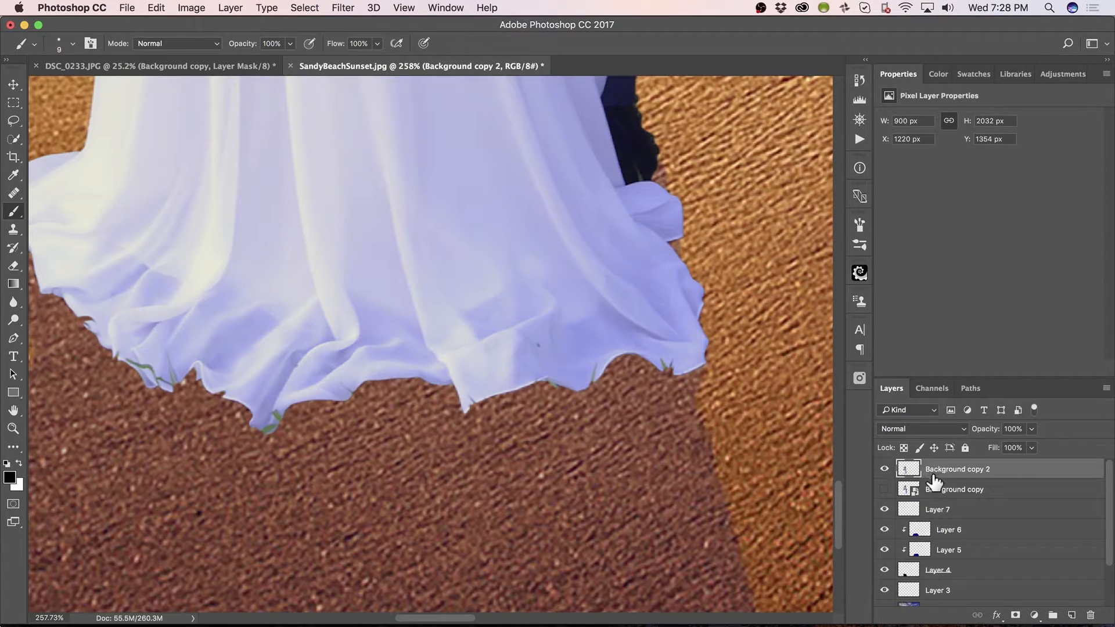
pyautogui.click(960, 511)
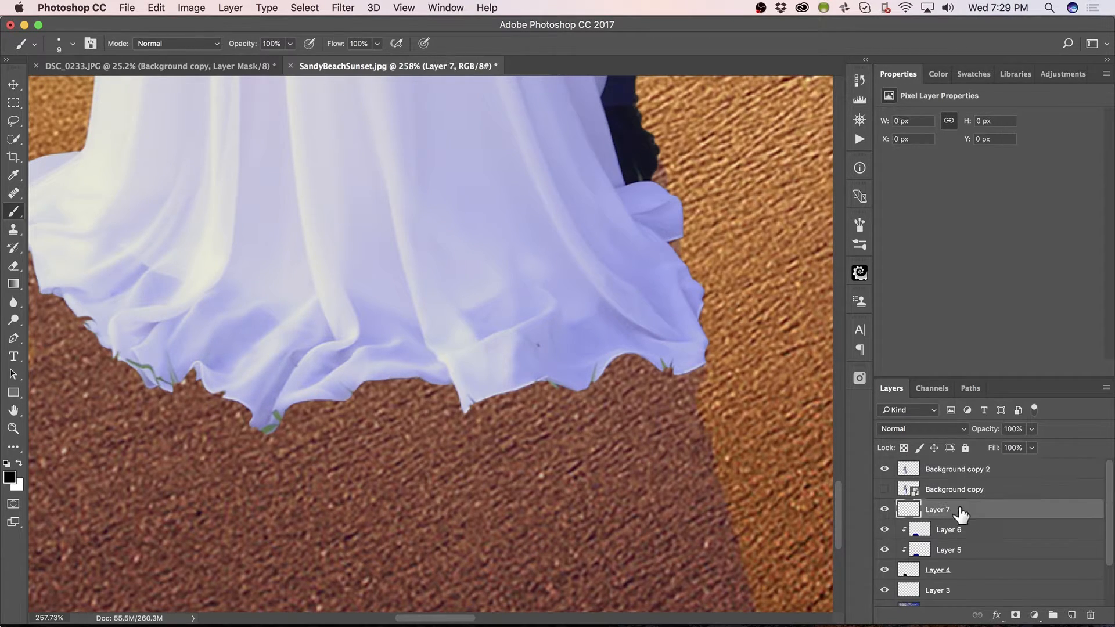
pyautogui.keyDown('super'); pyautogui.click(908, 469); pyautogui.keyUp('super')
pyautogui.hotkey('alt', 'BackSpace')
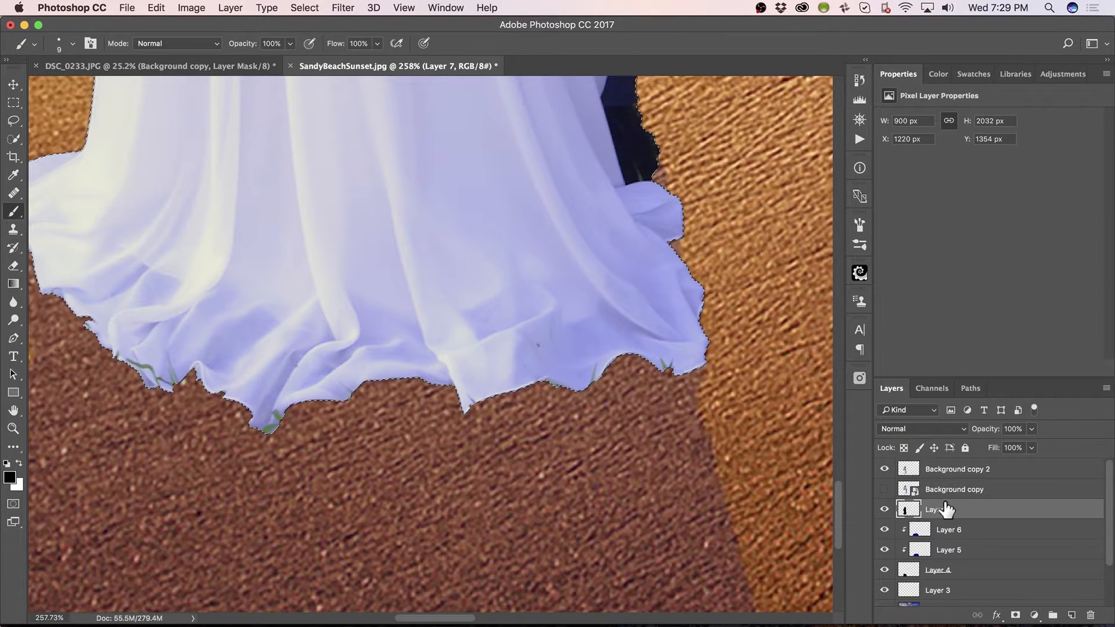
pyautogui.click(350, 10)
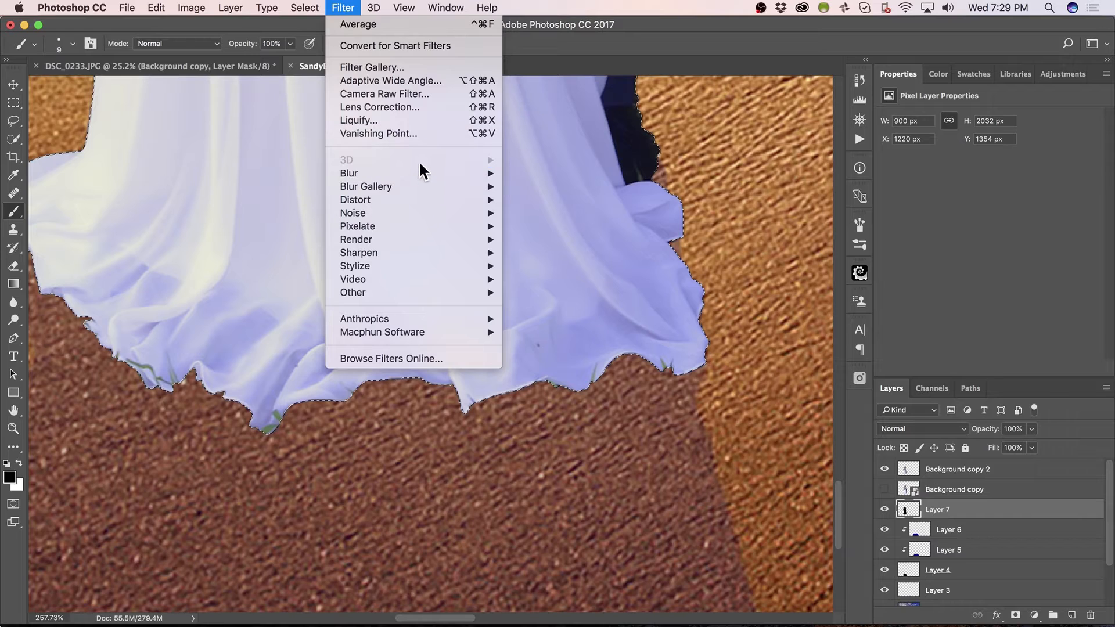
pyautogui.moveTo(431, 172)
pyautogui.click(560, 224)
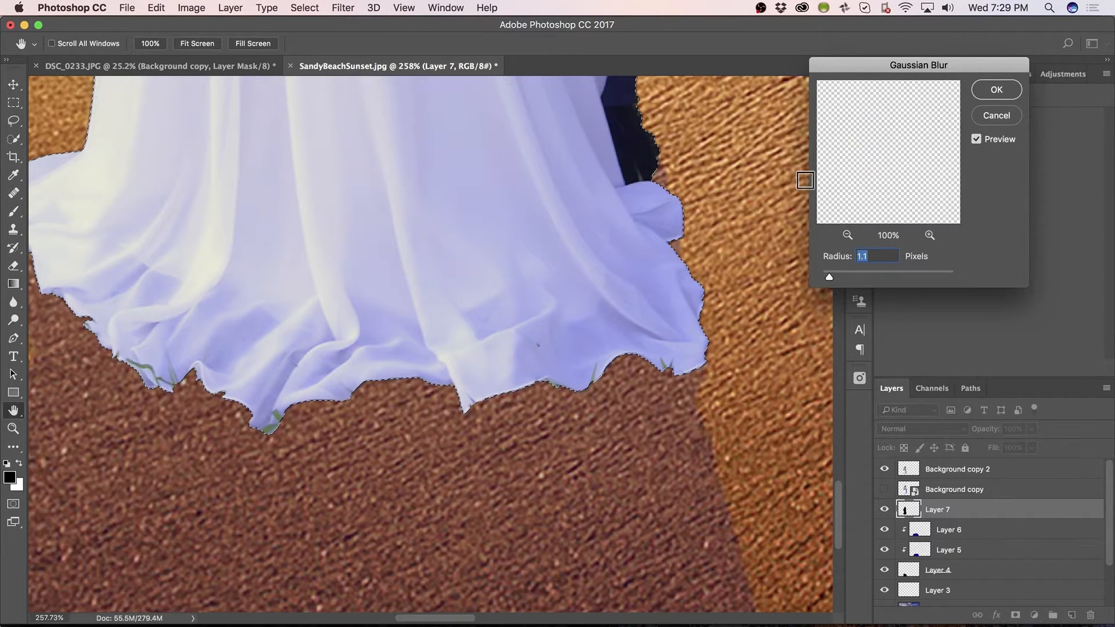
pyautogui.click(997, 116)
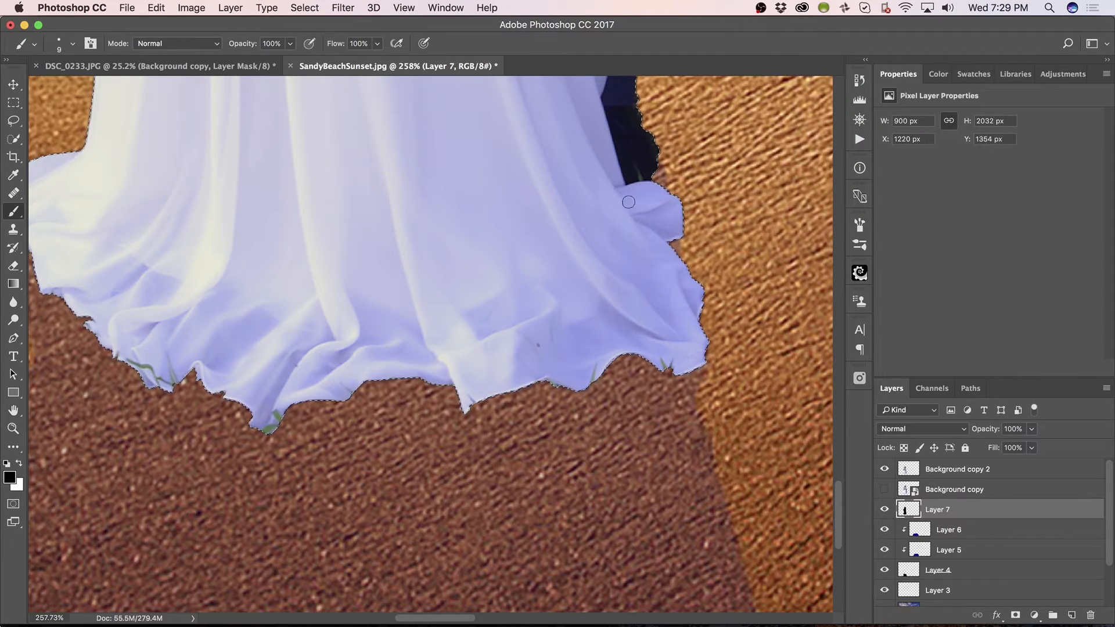
# Deselect the couple's outline and apply a Gaussian Blur with a 5.4 px radius to the black silhouette on Layer 7
pyautogui.press('super+d')
pyautogui.click(343, 8)
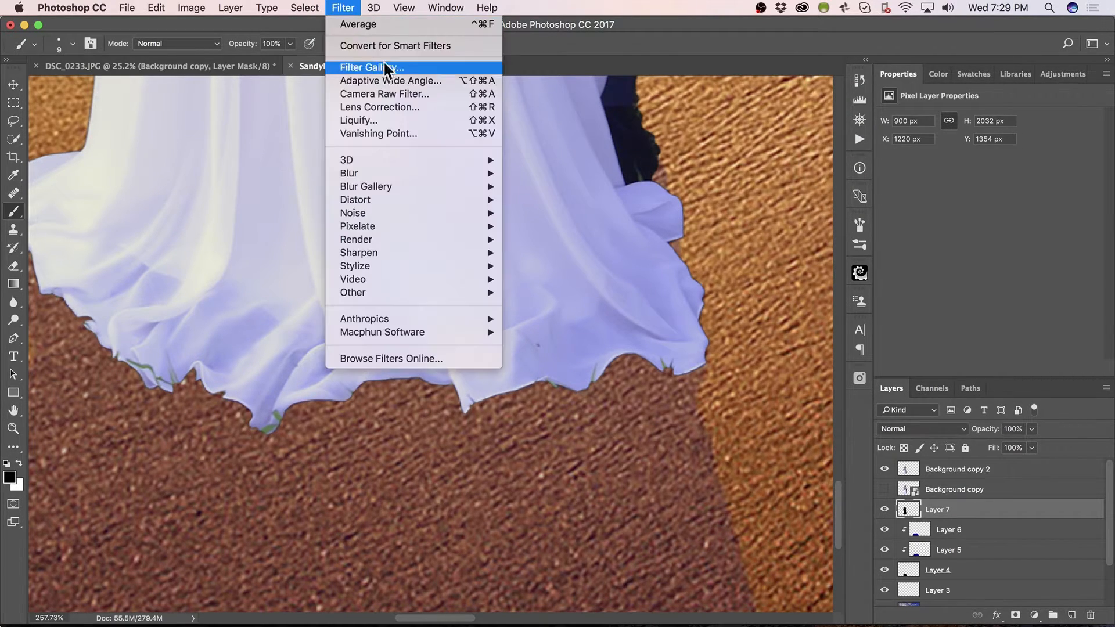
pyautogui.moveTo(428, 173)
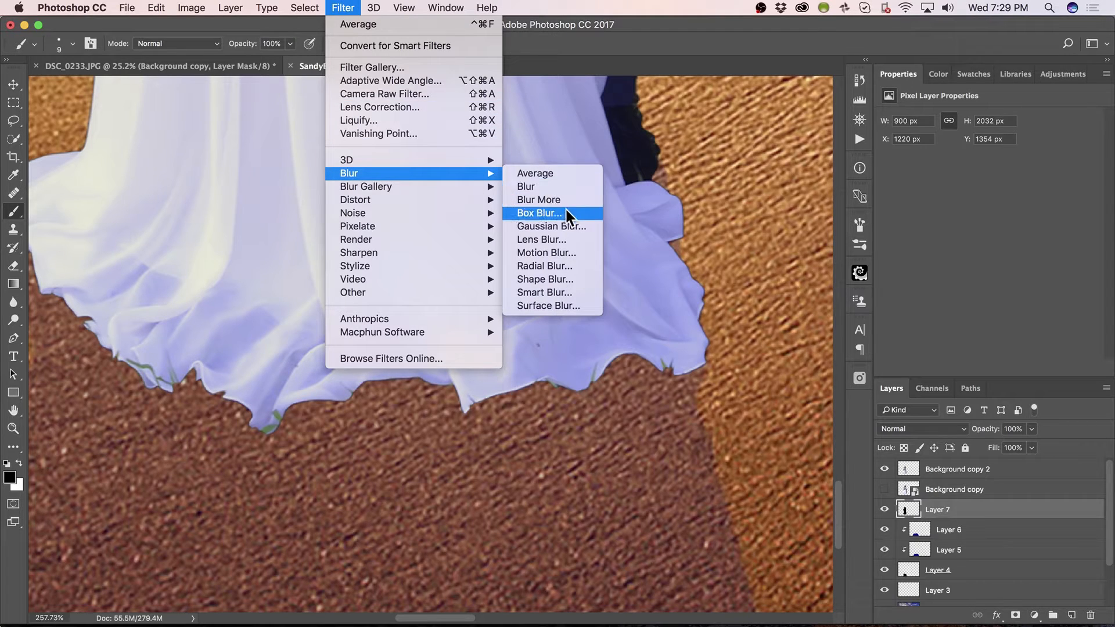
pyautogui.click(576, 226)
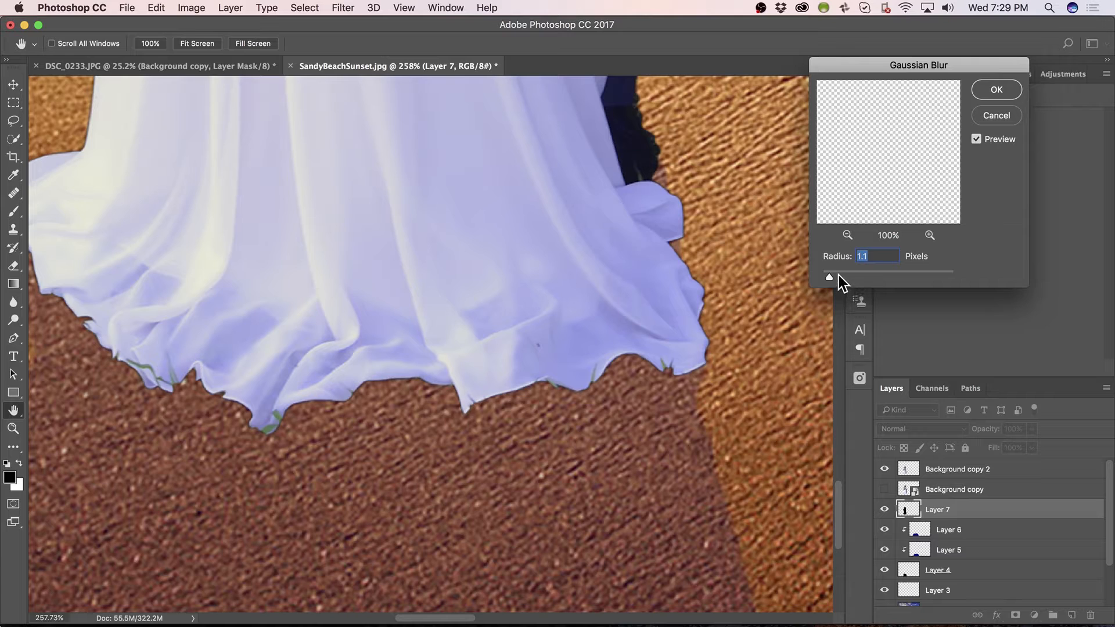
pyautogui.moveTo(839, 276); pyautogui.dragTo(840, 274)
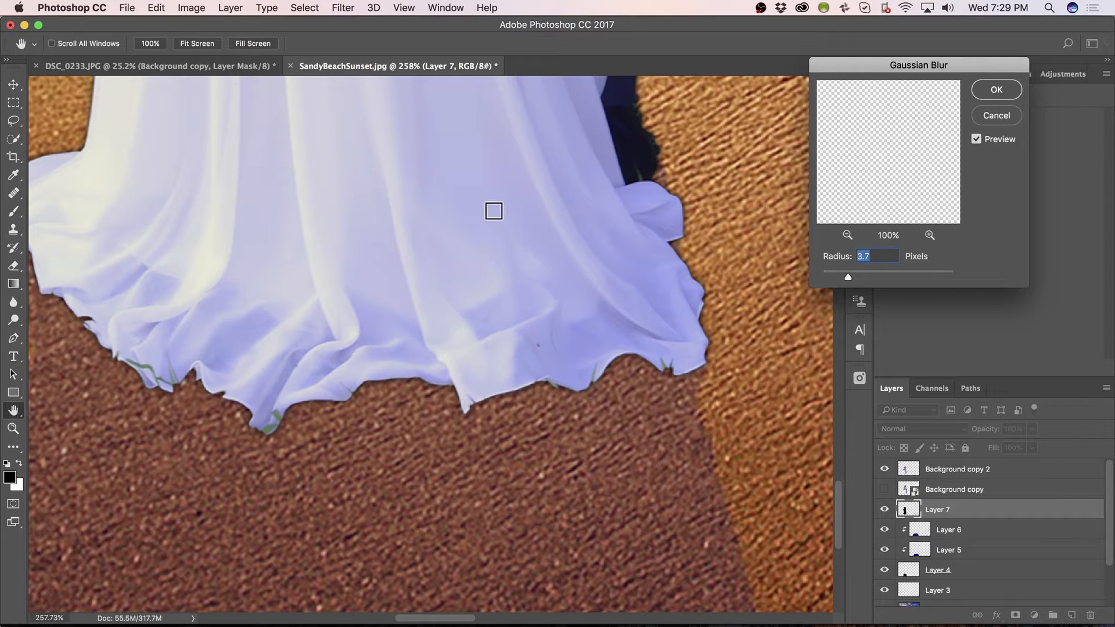
pyautogui.moveTo(488, 202); pyautogui.dragTo(679, 212)
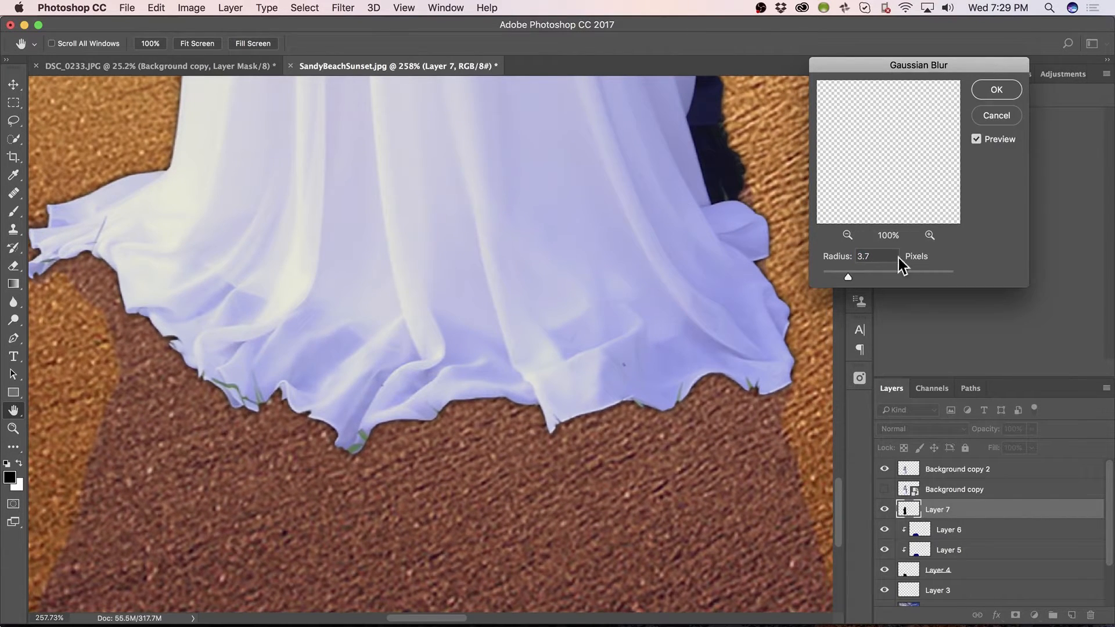
pyautogui.moveTo(856, 271); pyautogui.dragTo(859, 274)
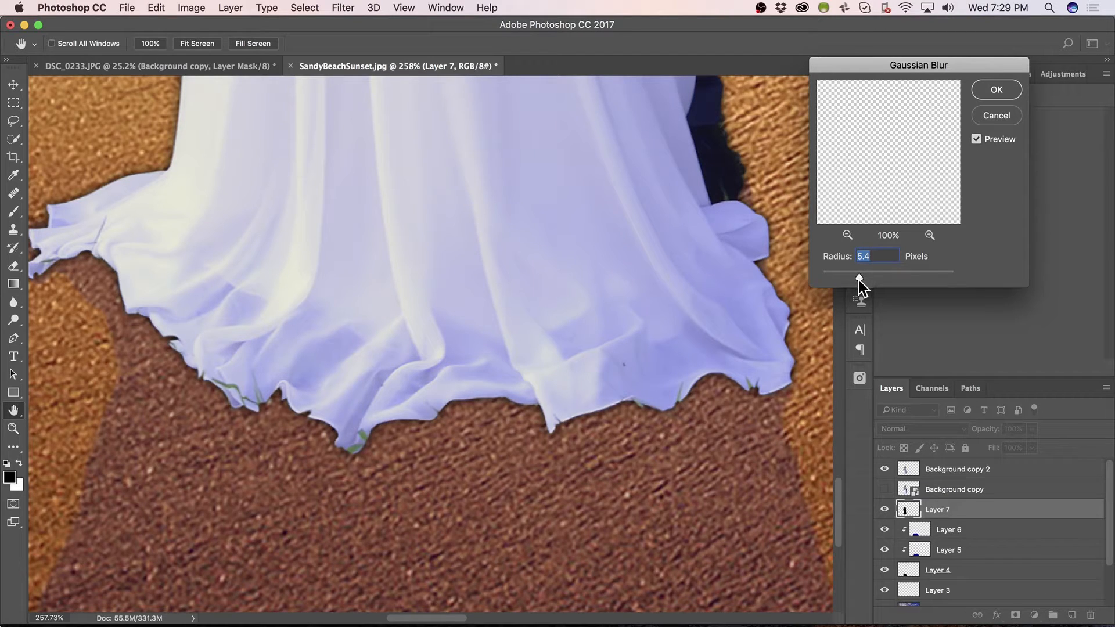
pyautogui.click(995, 90)
pyautogui.press('b')
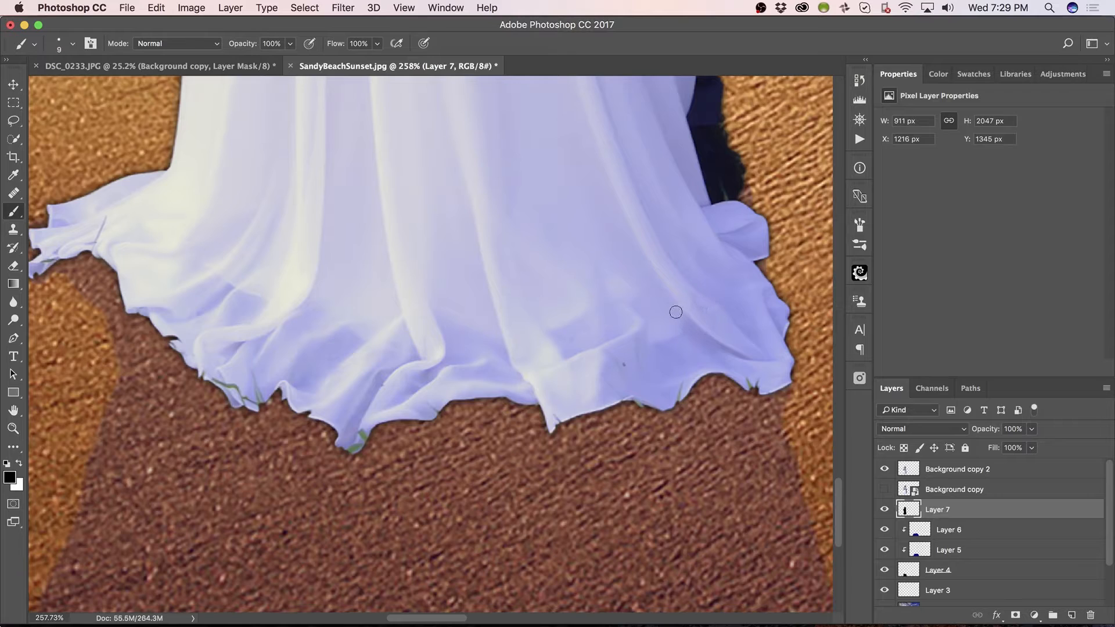
# Nudge the blurred silhouette on Layer 7 straight down by 6 px with the Move tool
pyautogui.press('v')
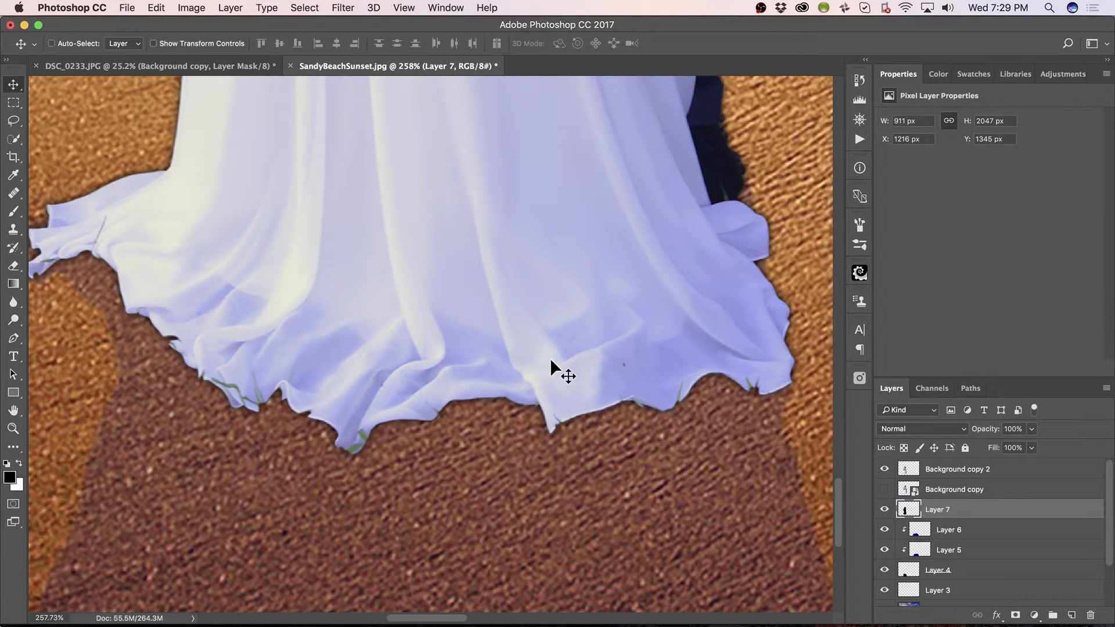
pyautogui.press('Down')
pyautogui.press('Down')
pyautogui.press('Down')
pyautogui.press('Down')
pyautogui.press('Down')
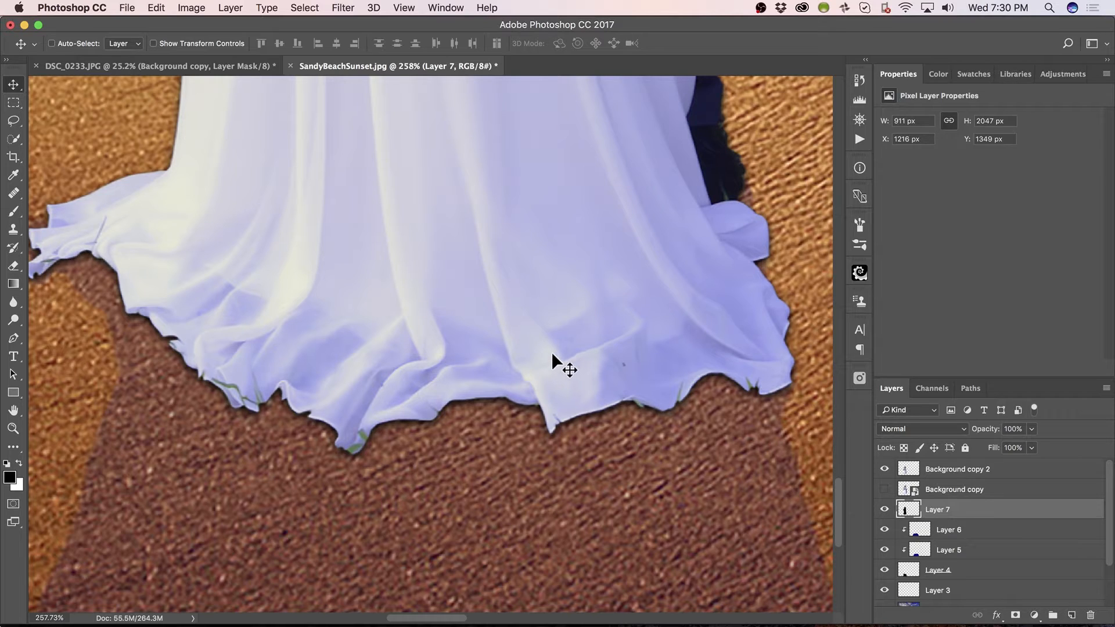
pyautogui.press('Down')
pyautogui.press('Down')
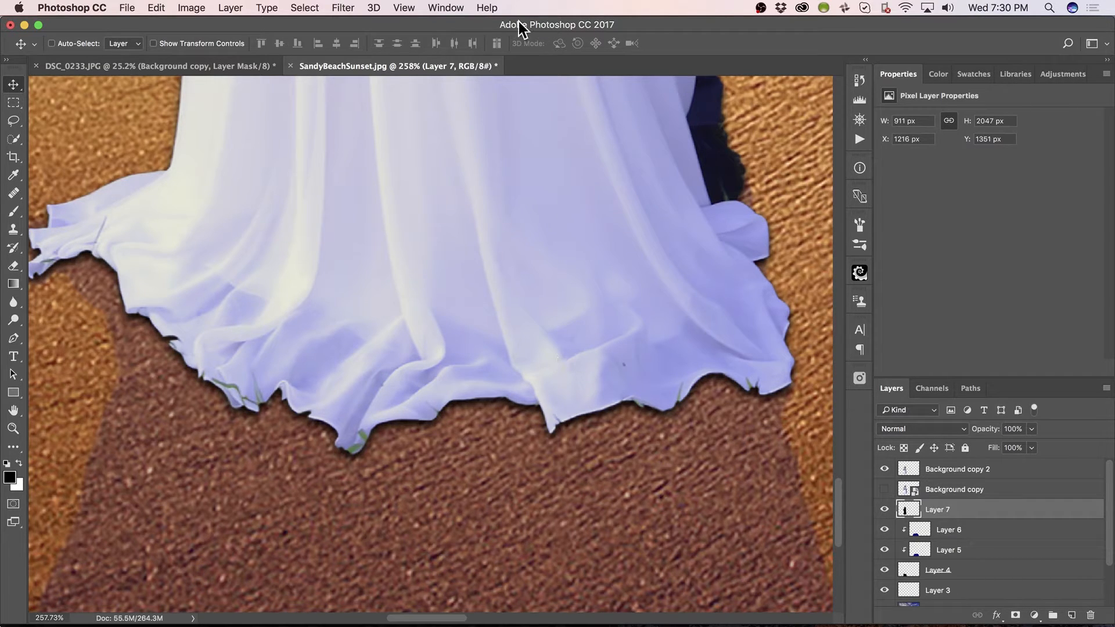
# Add a white layer mask to Layer 7
pyautogui.scroll(-10, 443, 273)
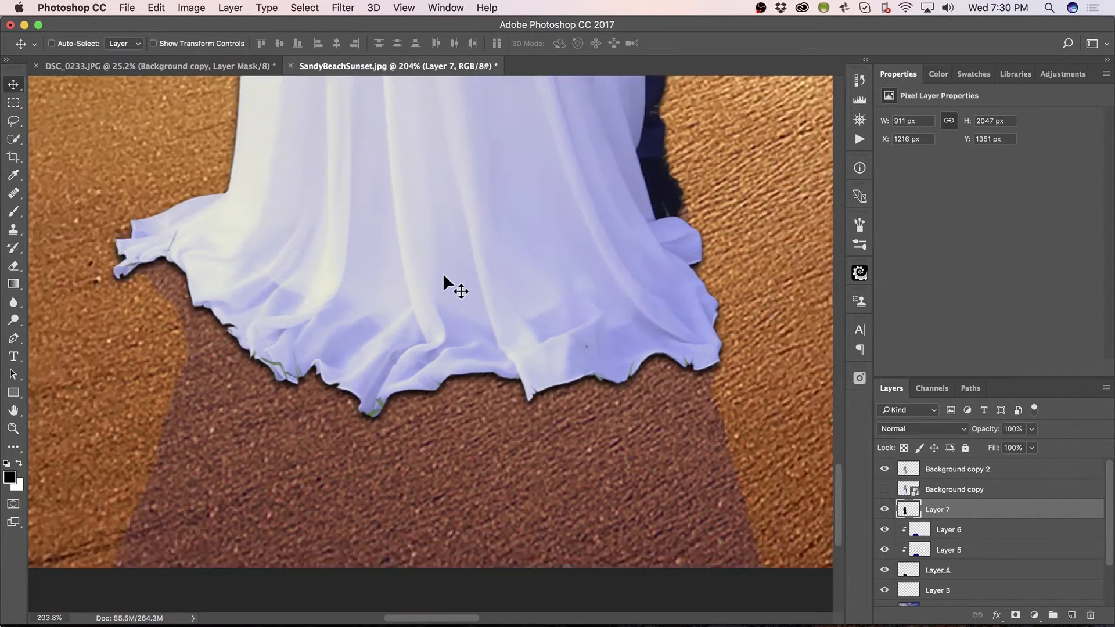
pyautogui.scroll(-5, 444, 277)
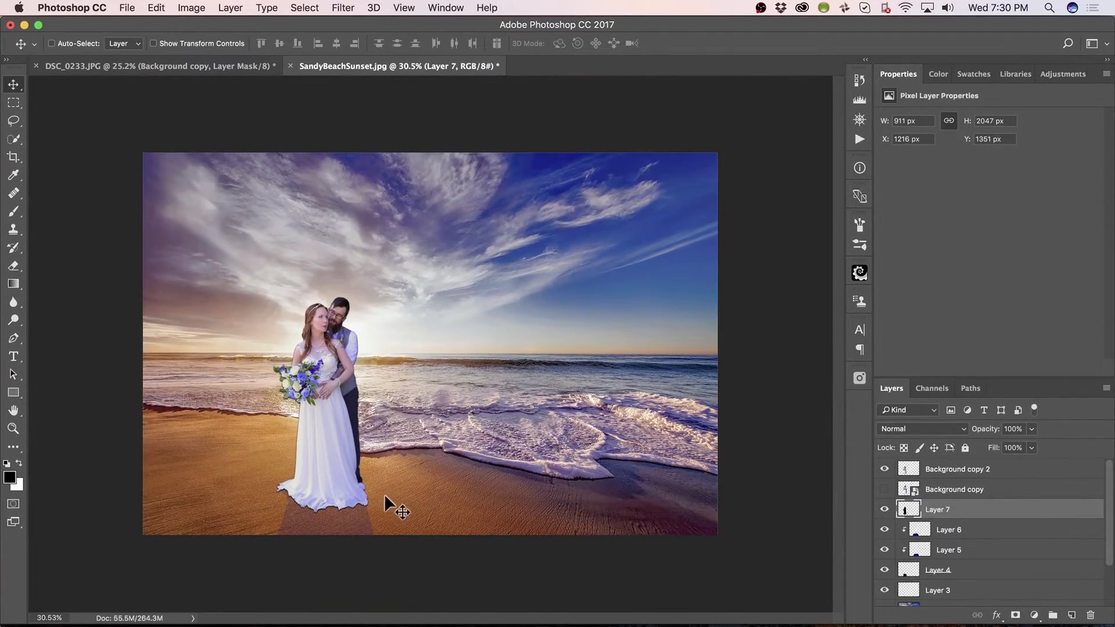
pyautogui.press('z')
pyautogui.moveTo(292, 409); pyautogui.dragTo(379, 398)
pyautogui.press('v')
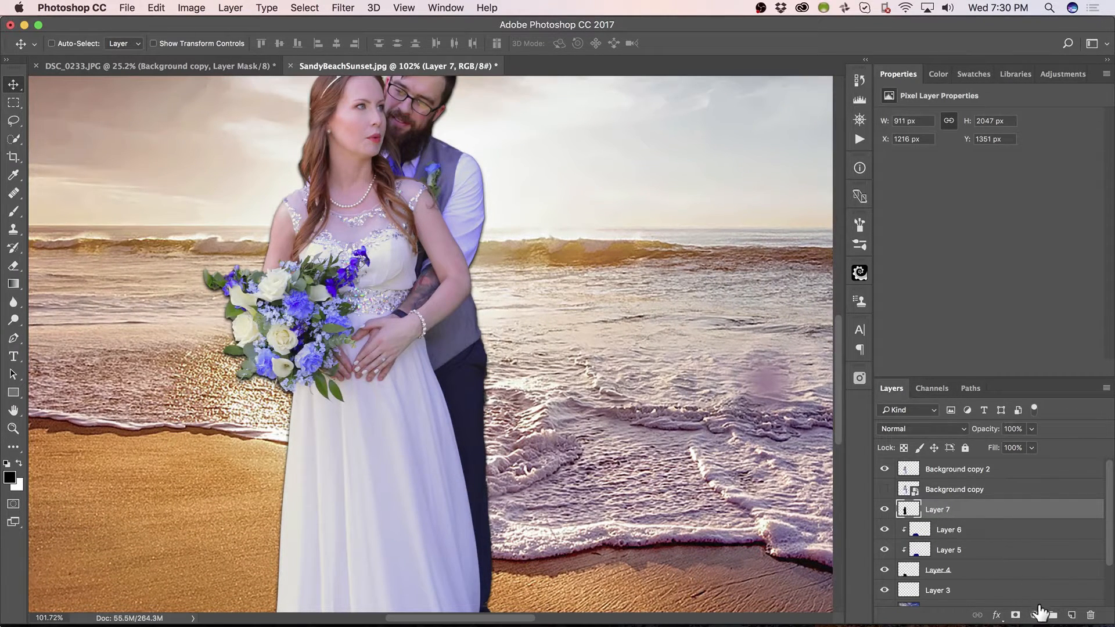
pyautogui.click(1016, 615)
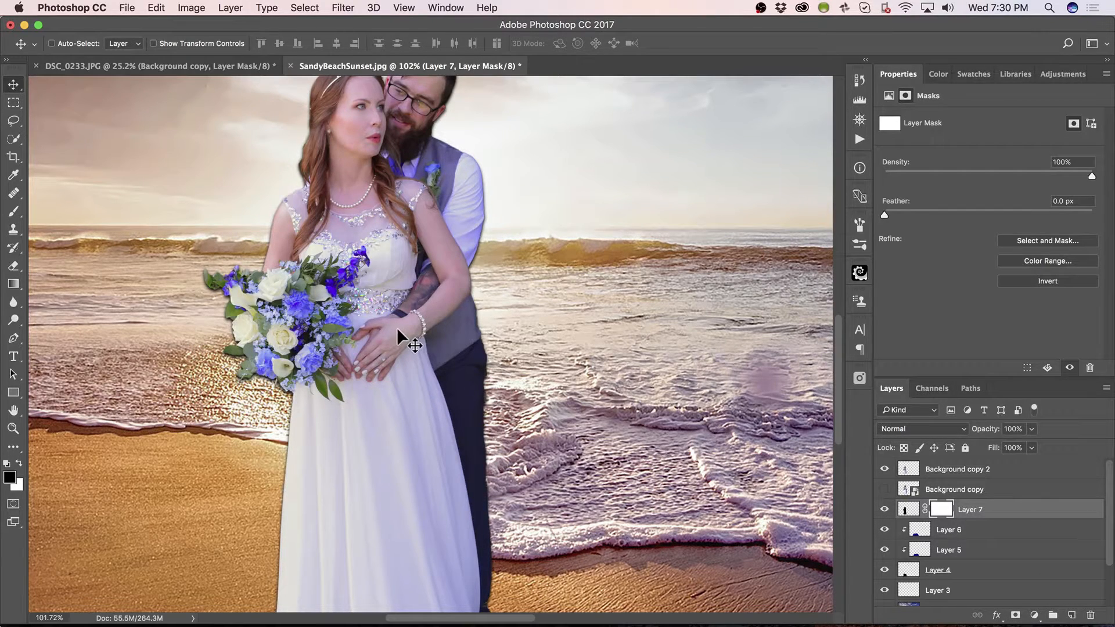
# Set up a soft round 50 px brush with 0% hardness for painting on the Layer 7 mask
pyautogui.press('b')
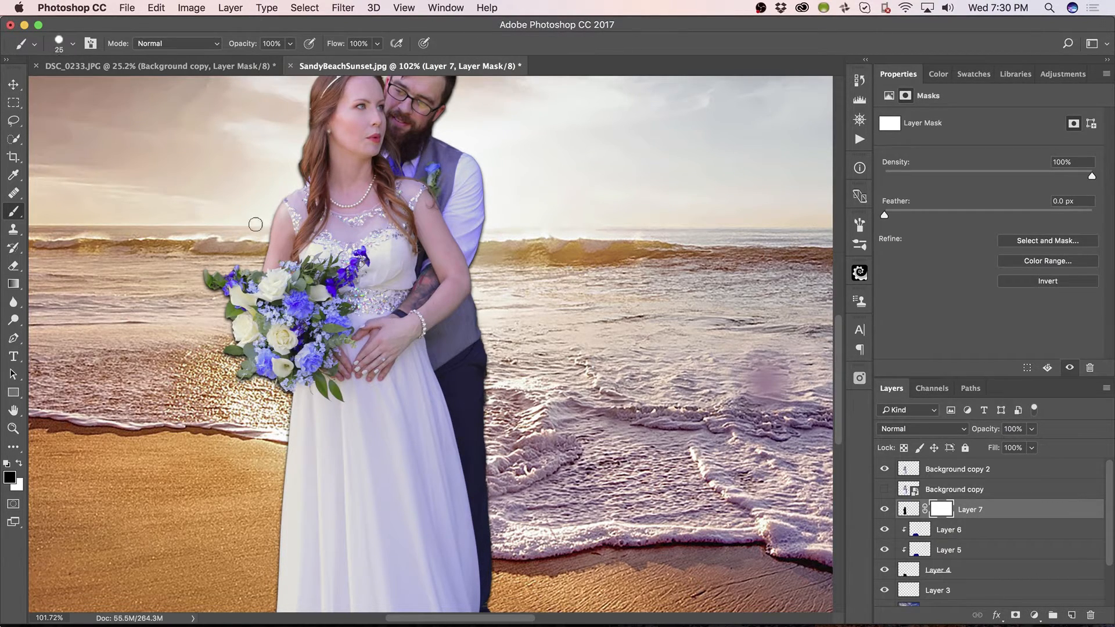
pyautogui.press(']')
pyautogui.press(']')
pyautogui.press(']')
pyautogui.press(']')
pyautogui.press(']')
pyautogui.click(72, 44)
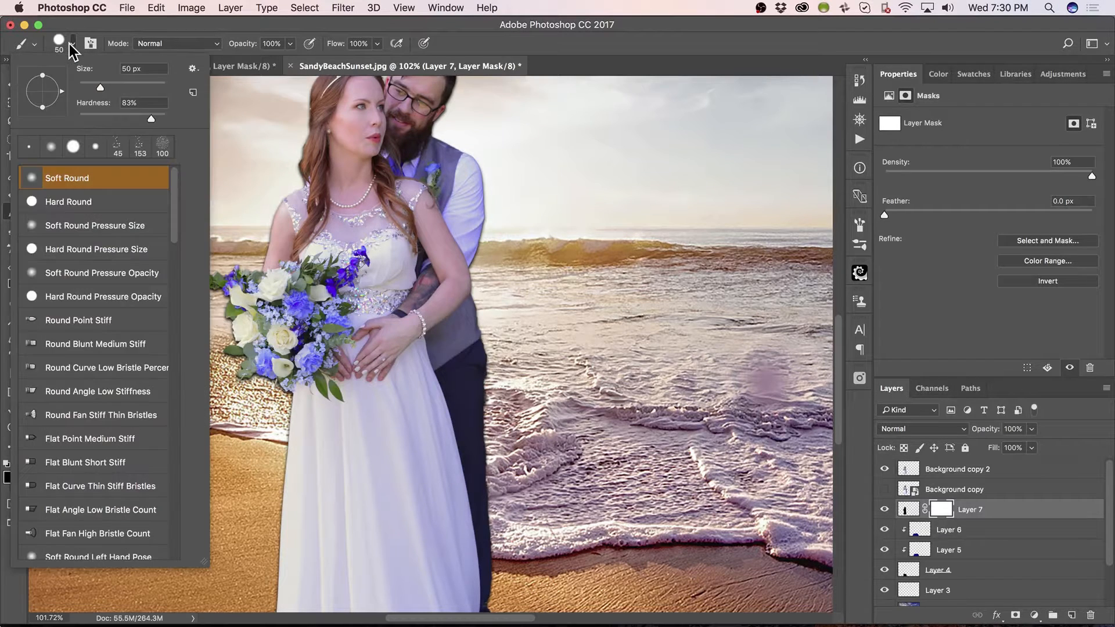
pyautogui.moveTo(105, 116); pyautogui.dragTo(58, 134)
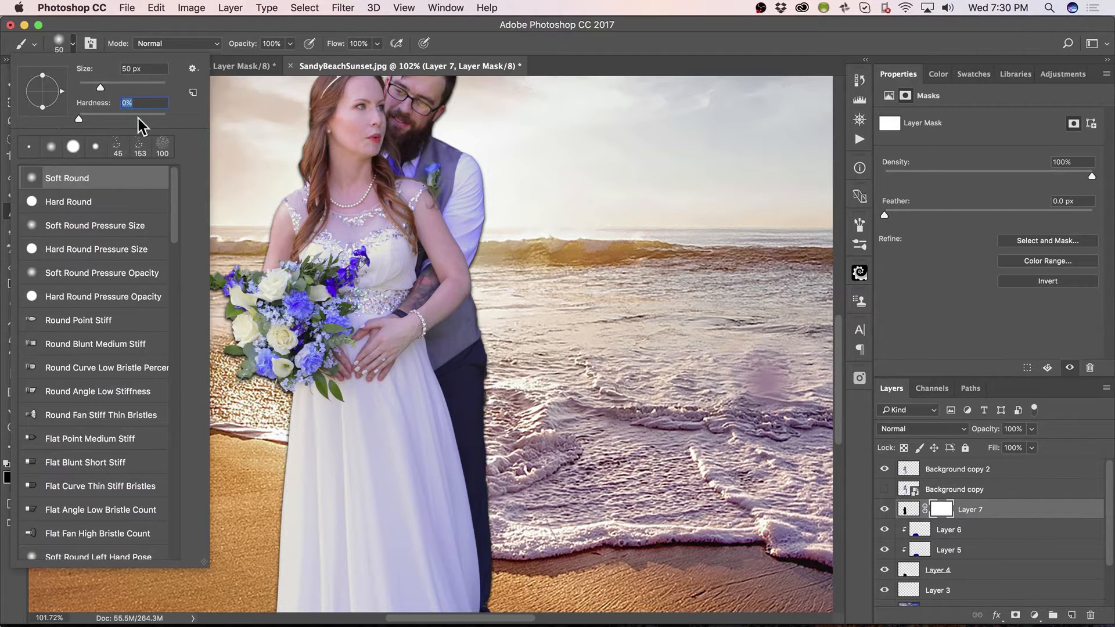
pyautogui.press('Return')
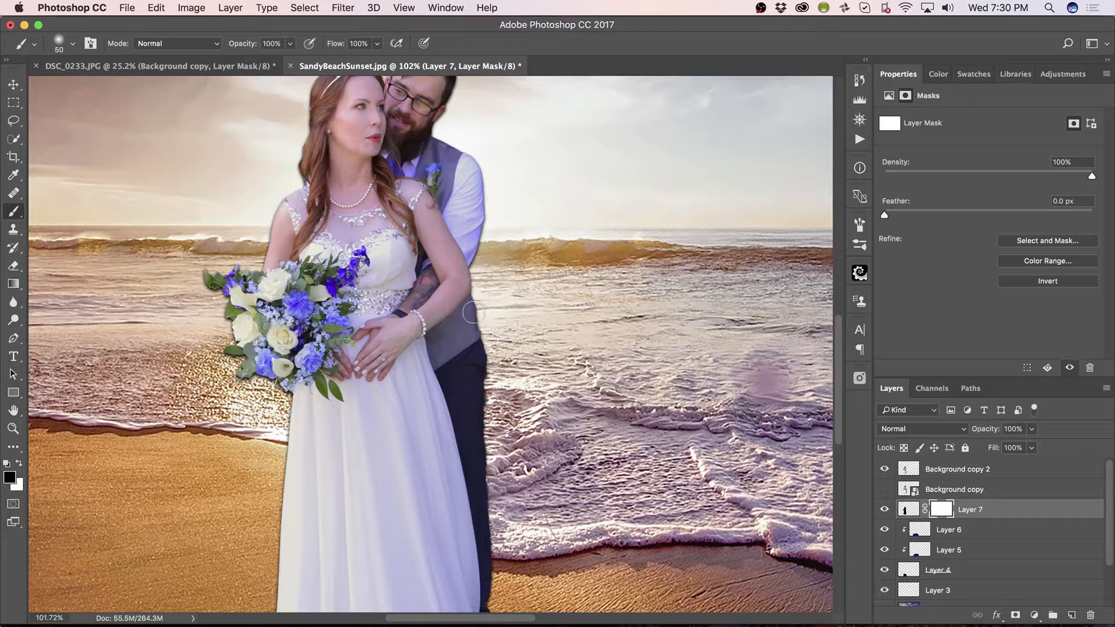
# Paint black on the Layer 7 mask over the couple and down the dress, keeping the shadow only around the hem and using a 150 px brush at the bottom
pyautogui.press(']')
pyautogui.press(']')
pyautogui.press(']')
pyautogui.press(']')
pyautogui.press(']')
pyautogui.press(']')
pyautogui.press(']')
pyautogui.press(']')
pyautogui.moveTo(498, 265)
pyautogui.mouseDown()
pyautogui.moveTo(472, 237)
pyautogui.moveTo(262, 236)
pyautogui.moveTo(435, 261)
pyautogui.moveTo(420, 232)
pyautogui.moveTo(418, 366)
pyautogui.moveTo(473, 219)
pyautogui.moveTo(474, 174)
pyautogui.mouseUp()
pyautogui.moveTo(366, 238)
pyautogui.mouseDown()
pyautogui.moveTo(355, 248)
pyautogui.moveTo(390, 303)
pyautogui.moveTo(419, 313)
pyautogui.moveTo(467, 302)
pyautogui.moveTo(448, 237)
pyautogui.moveTo(469, 194)
pyautogui.mouseUp()
pyautogui.press('[')
pyautogui.press('[')
pyautogui.press('[')
pyautogui.press('[')
pyautogui.press('[')
pyautogui.press('[')
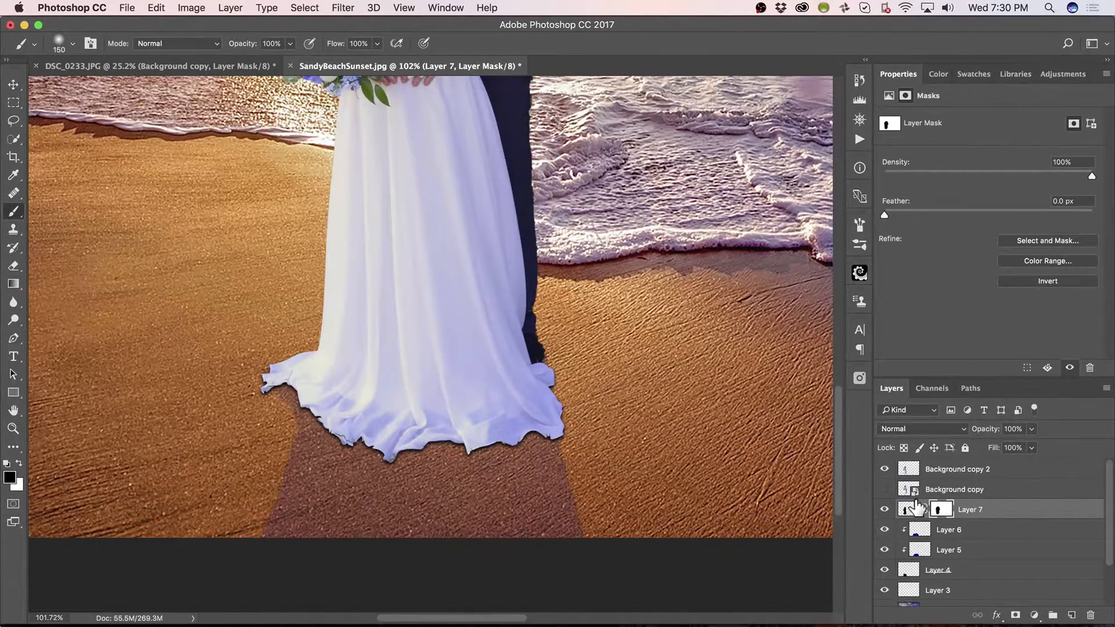
# Inspect the painted Layer 7 mask on its own and return to the normal image view
pyautogui.keyDown('alt'); pyautogui.click(942, 511); pyautogui.keyUp('alt')
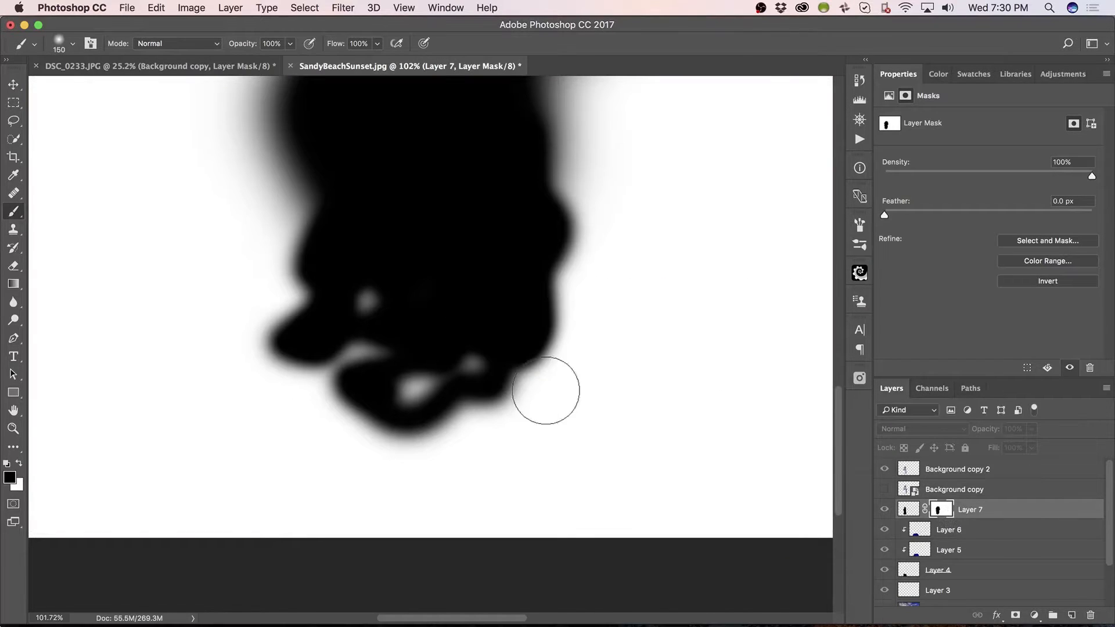
pyautogui.moveTo(443, 224); pyautogui.dragTo(470, 423)
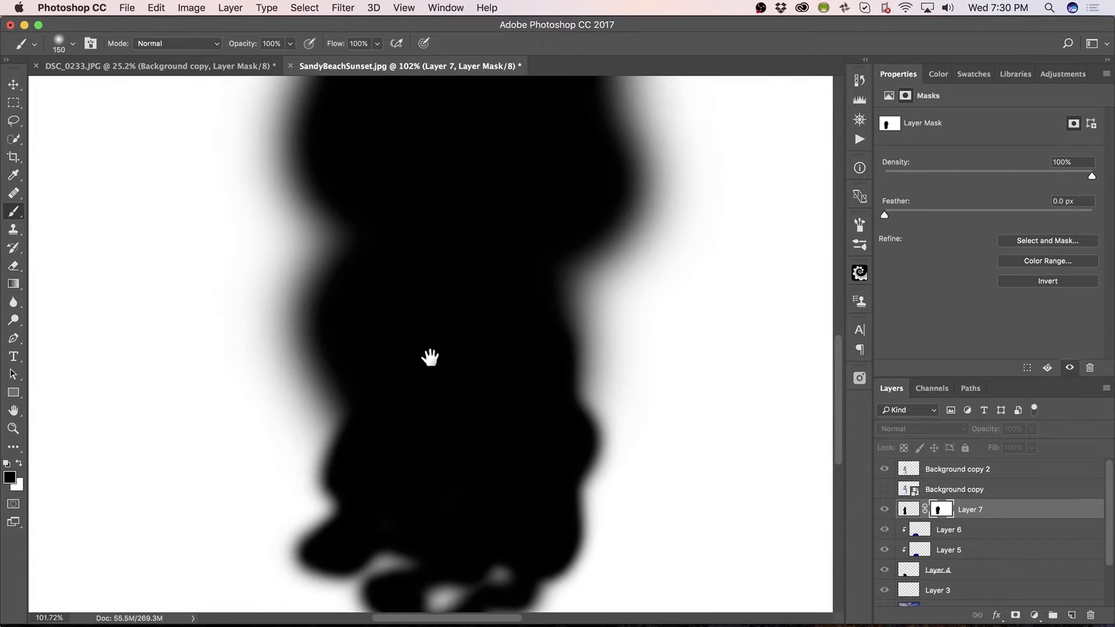
pyautogui.moveTo(393, 271); pyautogui.dragTo(388, 146)
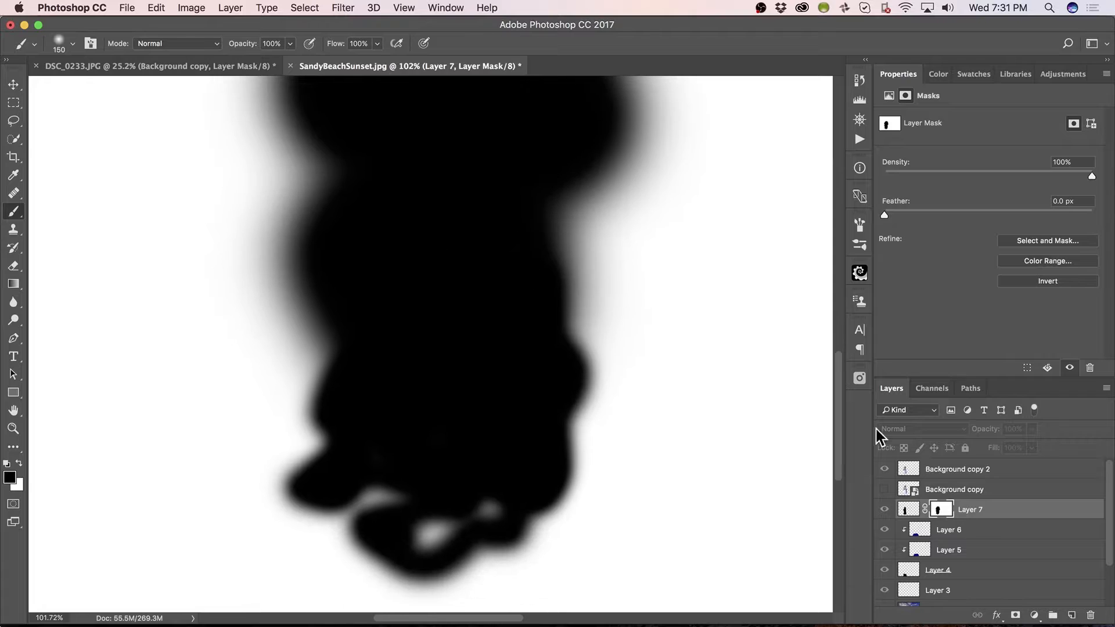
pyautogui.click(881, 510)
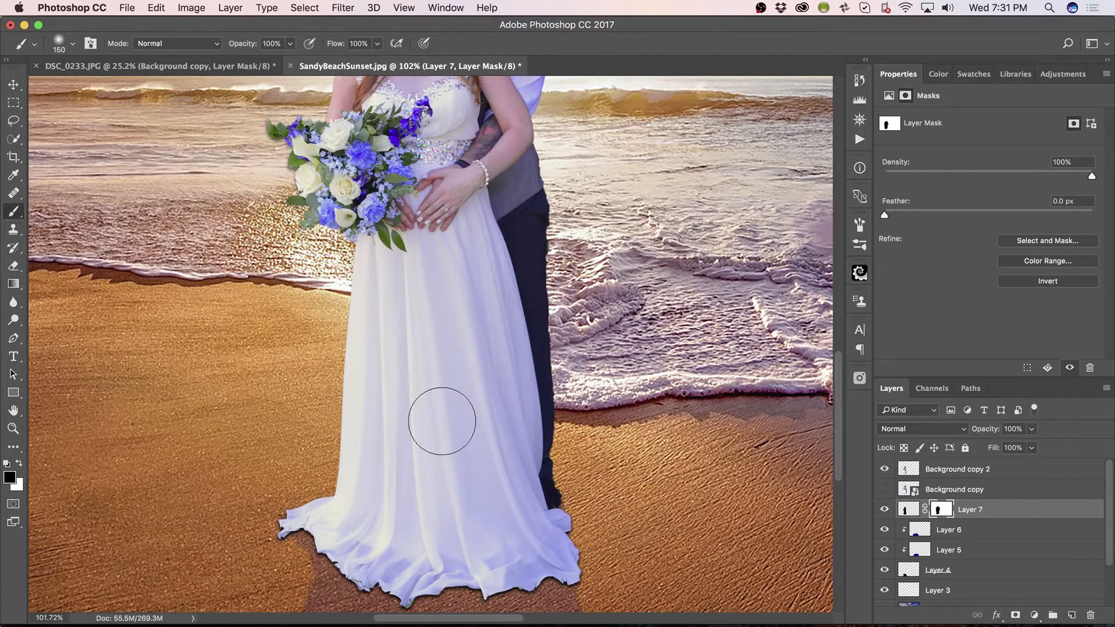
# Apply a Gaussian Blur with a 9.1 px radius to the black silhouette on Layer 7
pyautogui.scroll(-8, 442, 422)
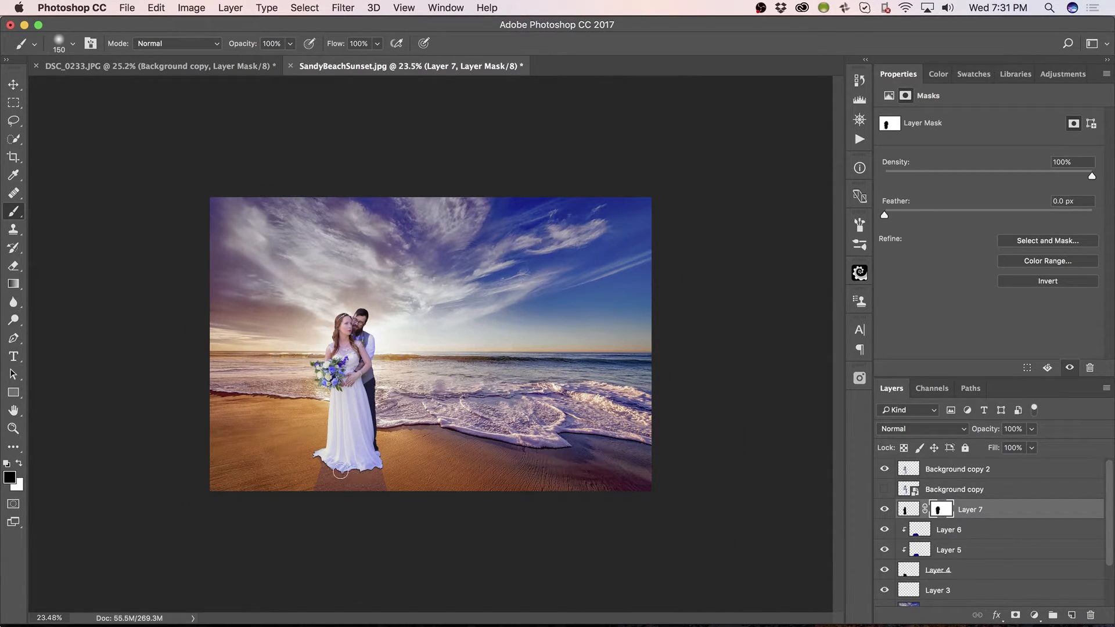
pyautogui.press('z')
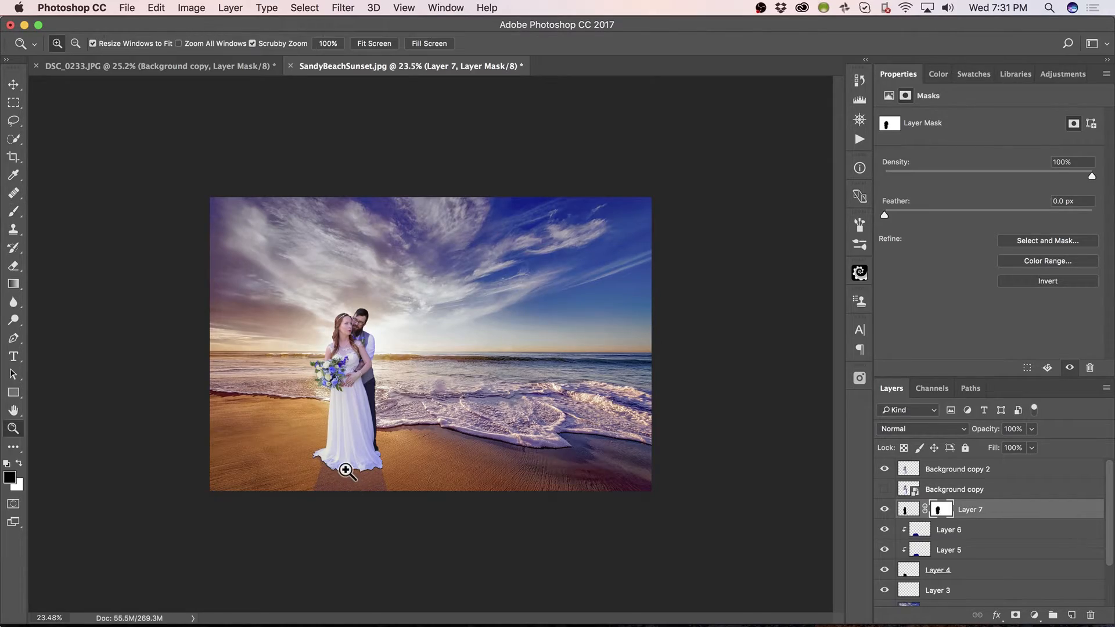
pyautogui.moveTo(348, 473); pyautogui.dragTo(420, 474)
pyautogui.press('b')
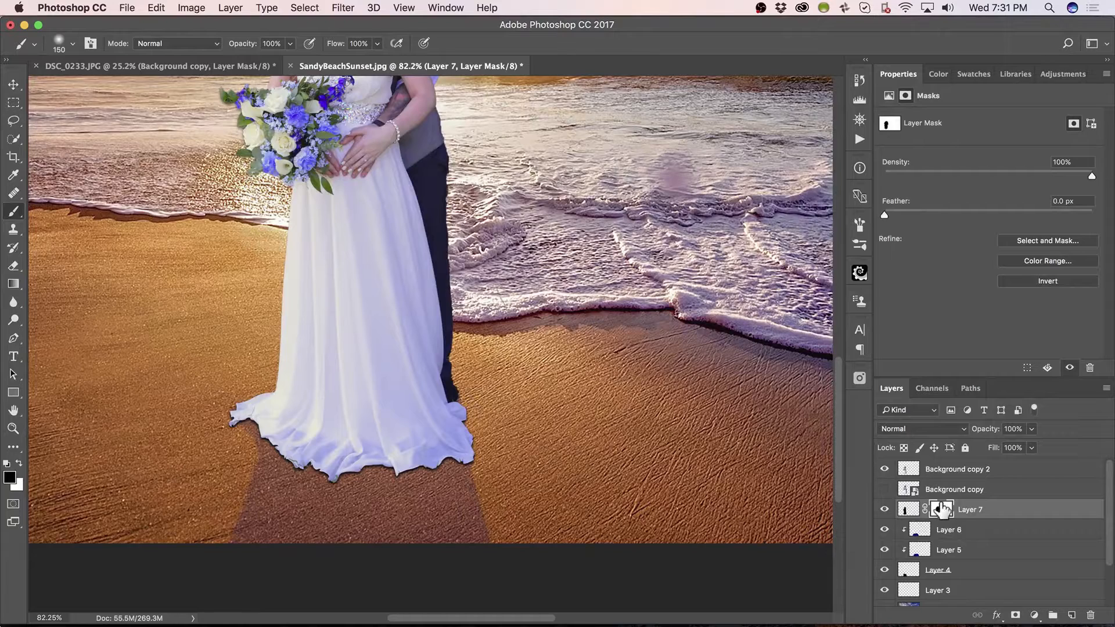
pyautogui.click(910, 511)
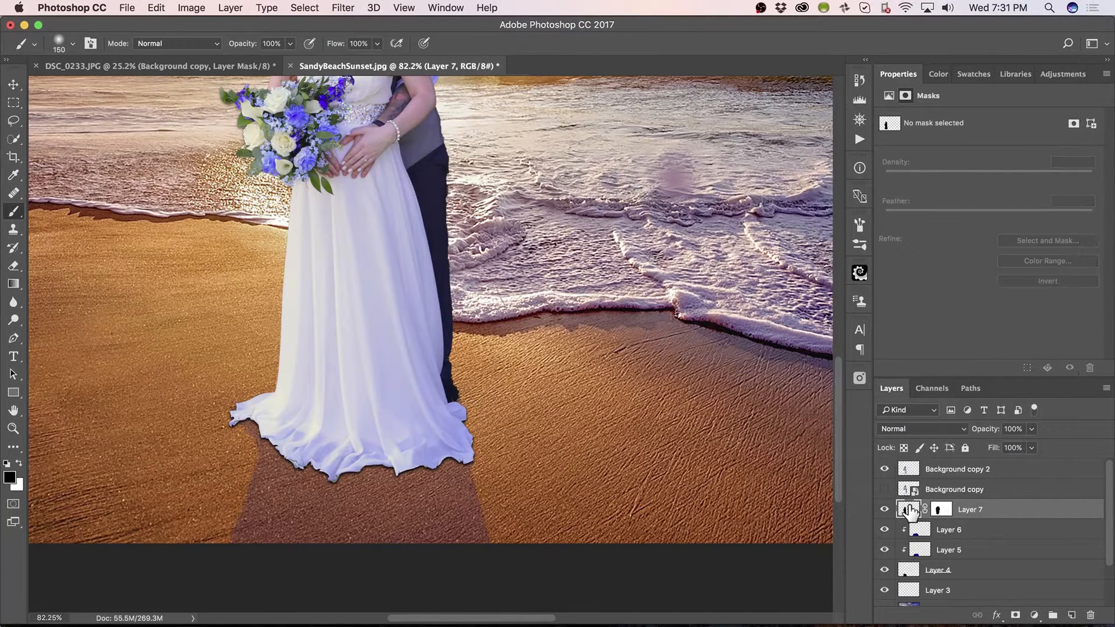
pyautogui.click(341, 9)
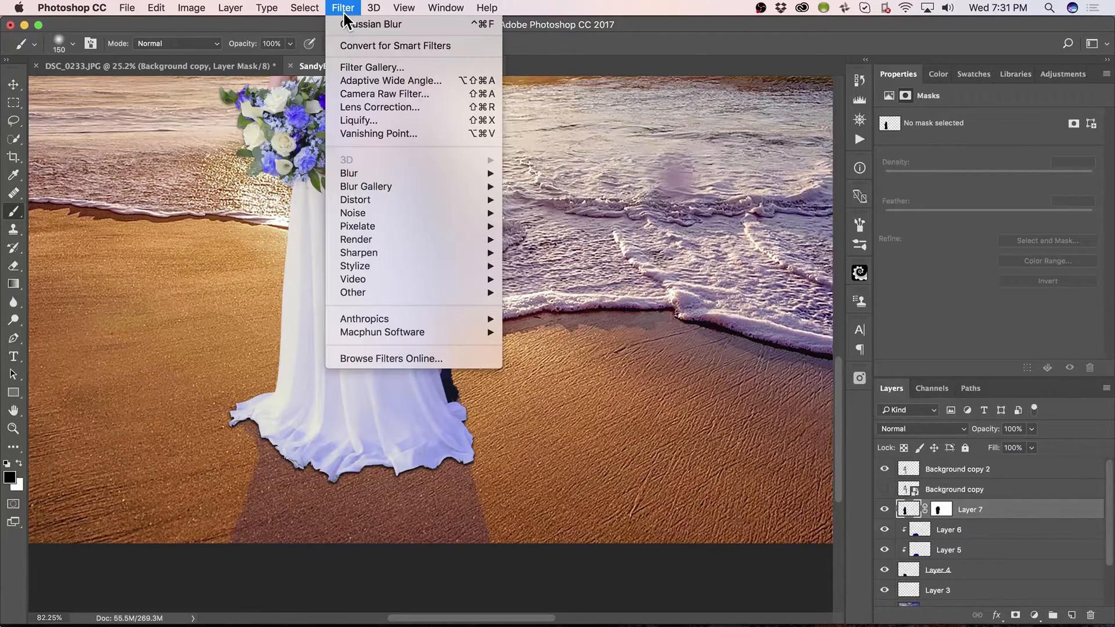
pyautogui.moveTo(424, 174)
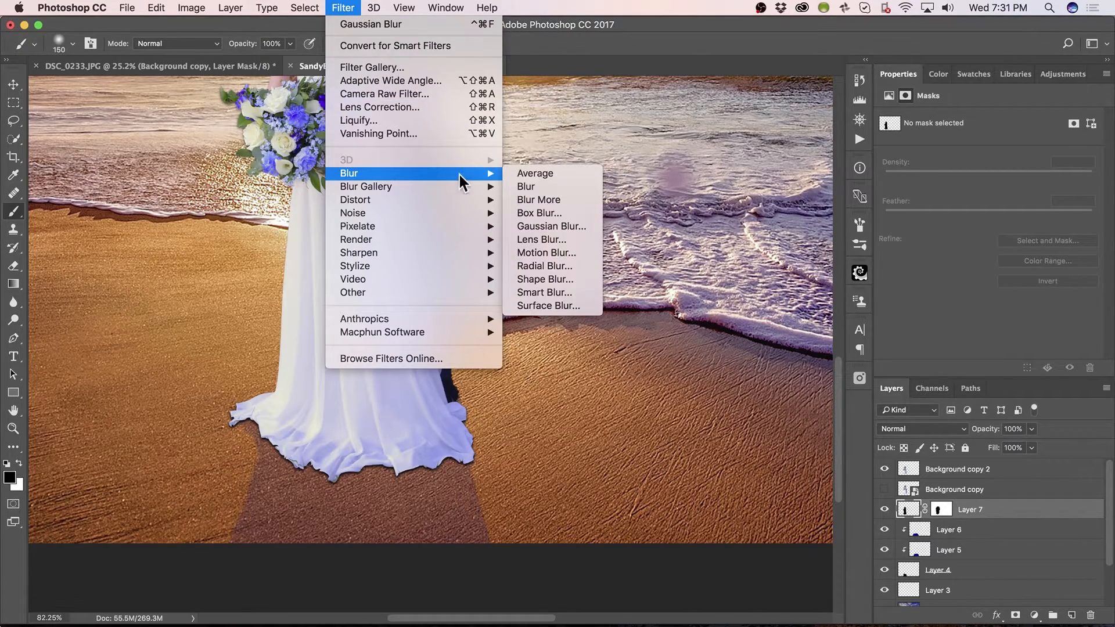
pyautogui.click(571, 226)
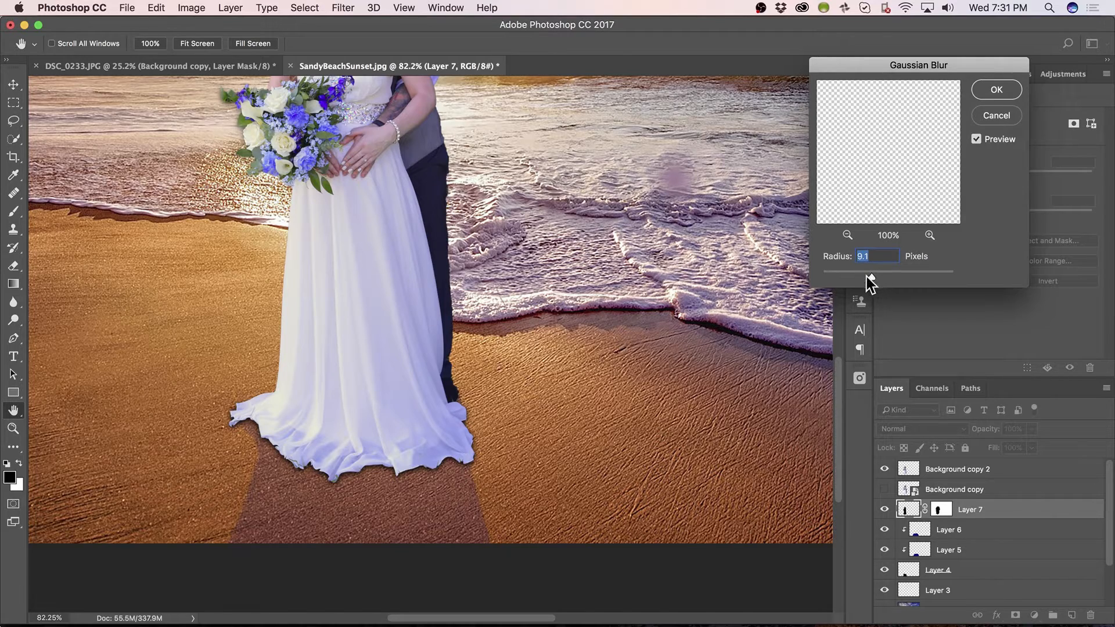
pyautogui.click(994, 90)
pyautogui.press('b')
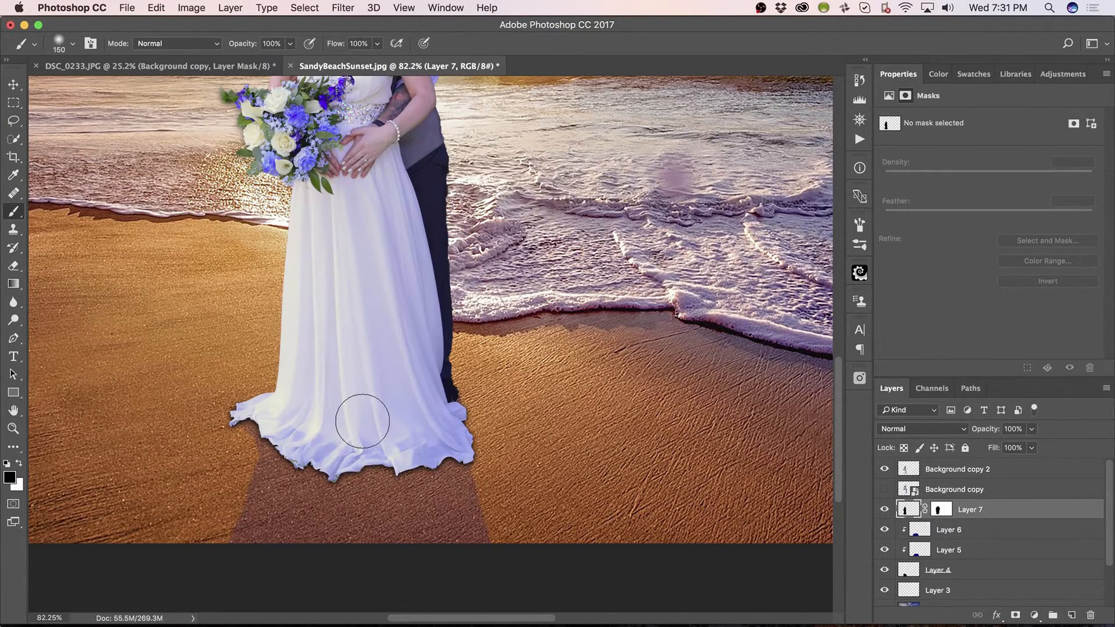
# Examine the couple's cutout edges up close around the shirt, heads, hair and bouquet for leftover dark shadow
pyautogui.scroll(-6, 363, 421)
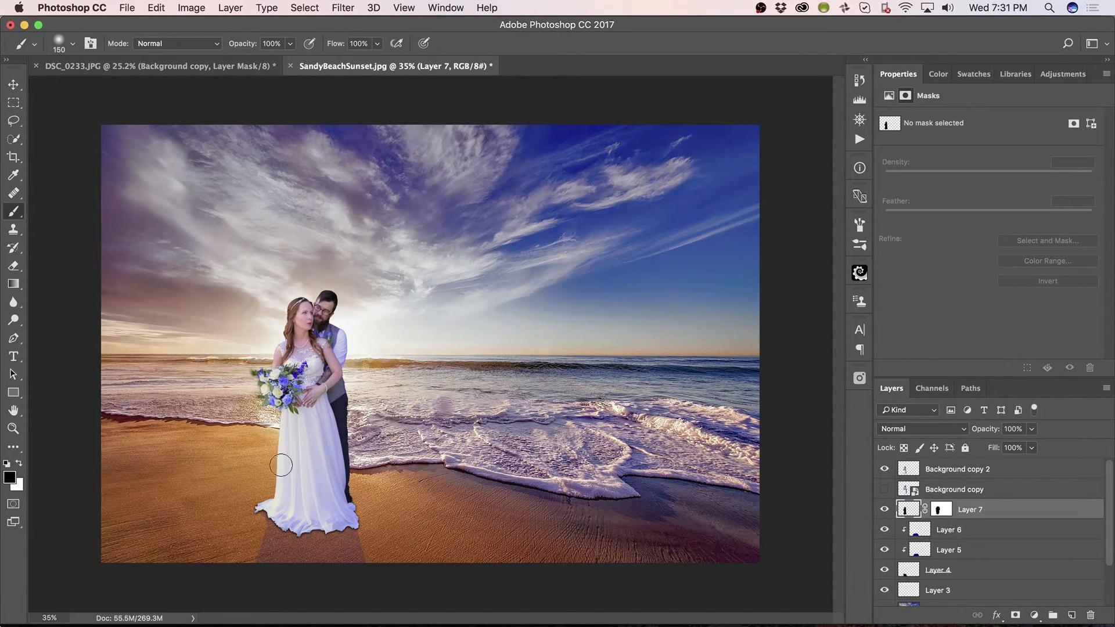
pyautogui.press('z')
pyautogui.moveTo(395, 366); pyautogui.dragTo(459, 361)
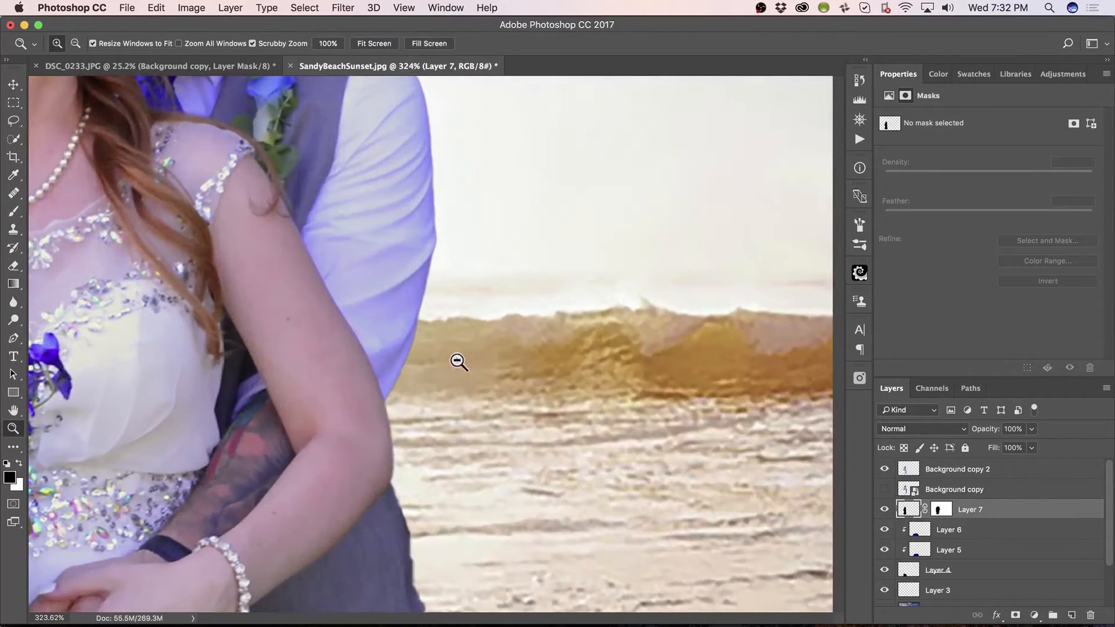
pyautogui.press('b')
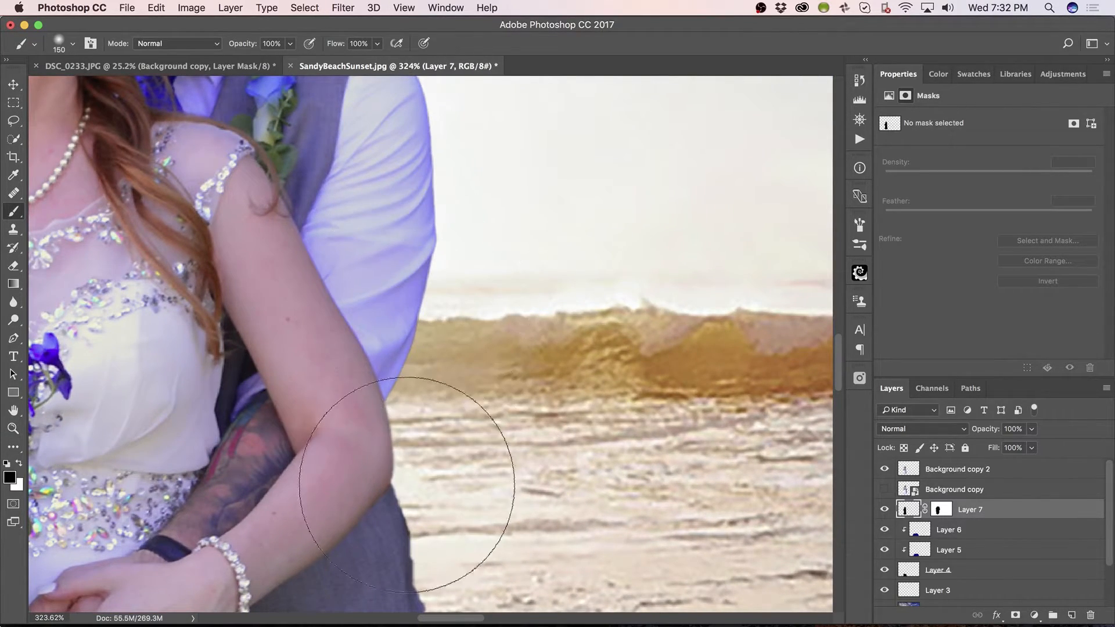
pyautogui.moveTo(440, 294); pyautogui.dragTo(428, 428)
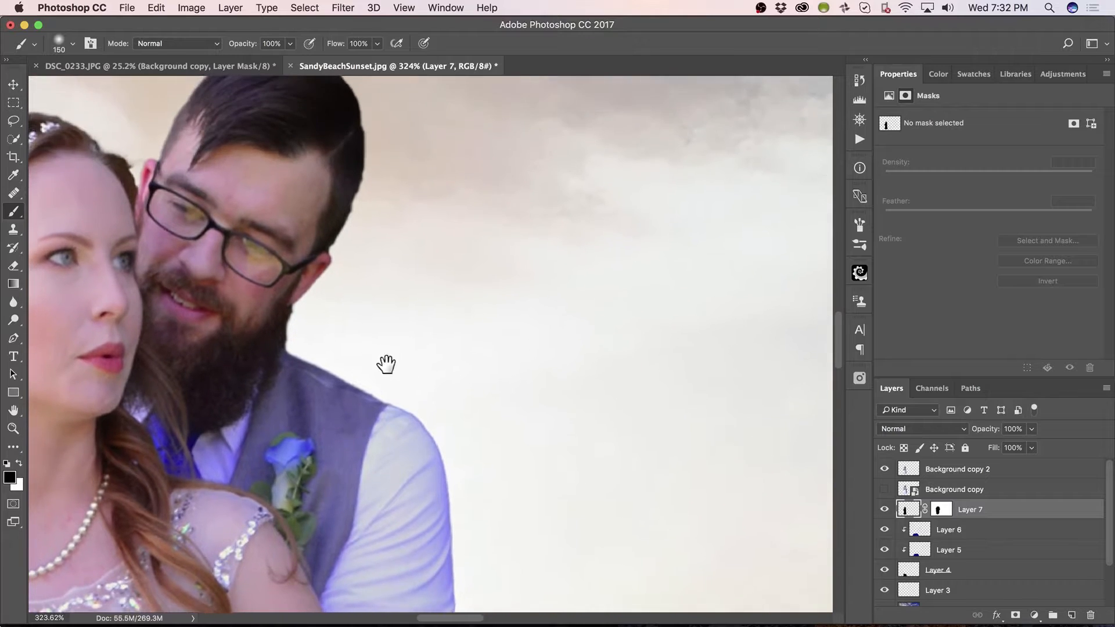
pyautogui.moveTo(373, 323); pyautogui.dragTo(635, 326)
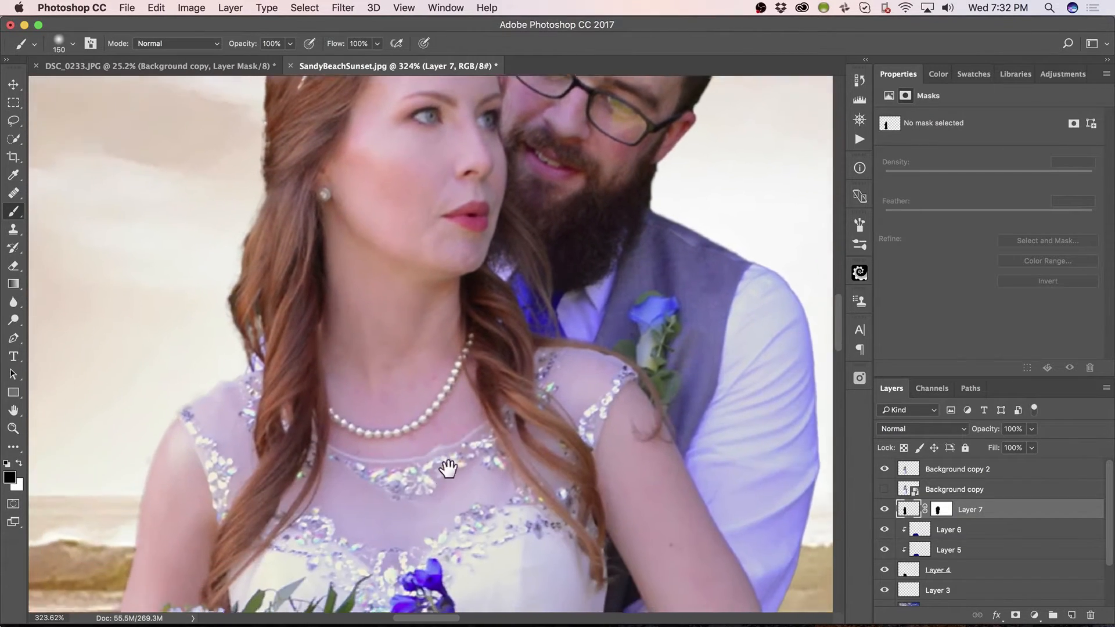
pyautogui.moveTo(449, 469)
pyautogui.mouseDown()
pyautogui.moveTo(341, 287)
pyautogui.moveTo(274, 224)
pyautogui.mouseUp()
pyautogui.moveTo(303, 281); pyautogui.dragTo(328, 257)
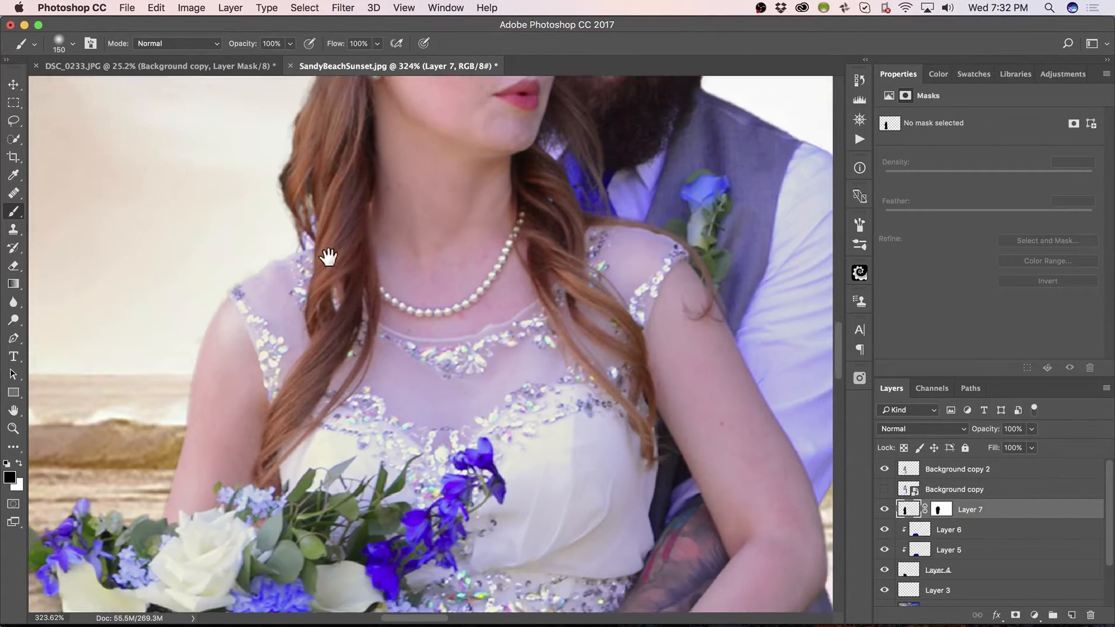
pyautogui.moveTo(256, 516); pyautogui.dragTo(311, 153)
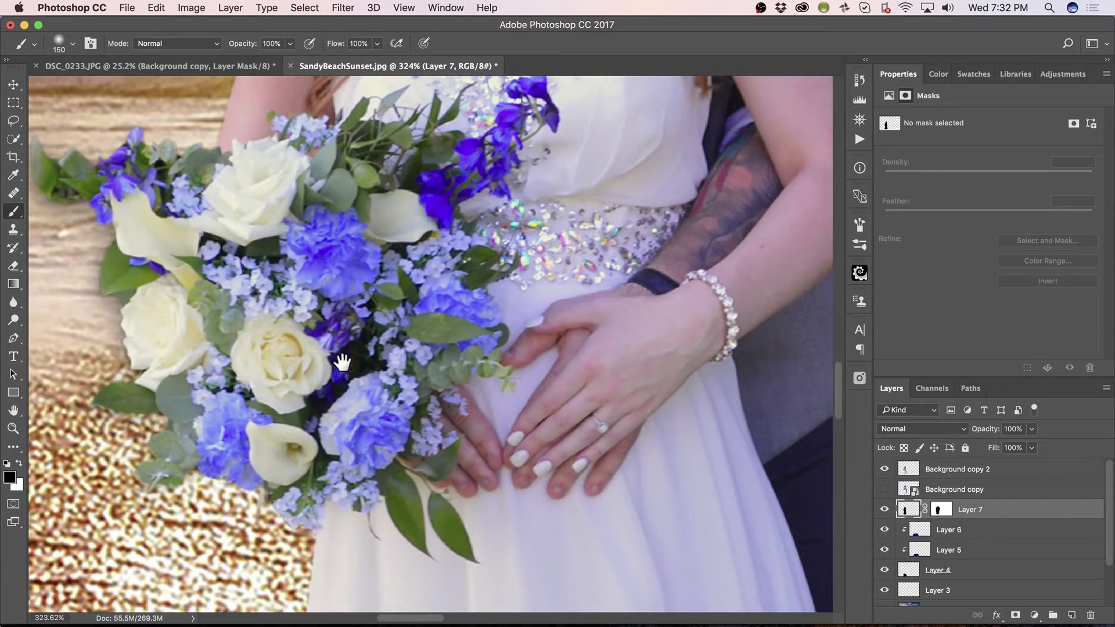
pyautogui.moveTo(343, 363); pyautogui.dragTo(559, 398)
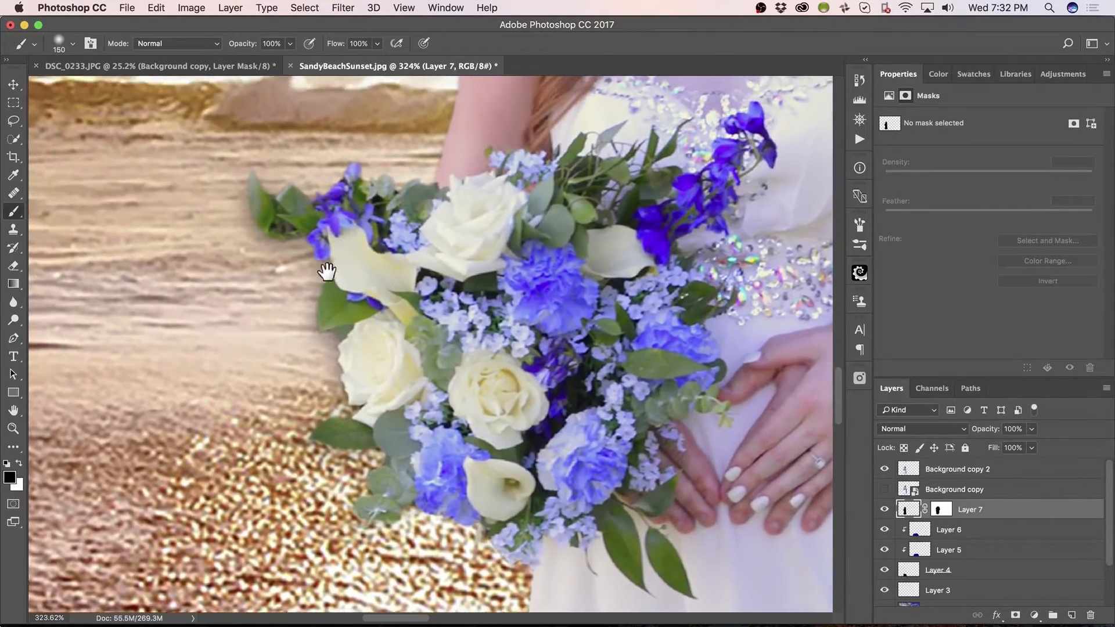
# Paint black on the Layer 7 mask to hide the dark halo around the bouquet
pyautogui.click(940, 510)
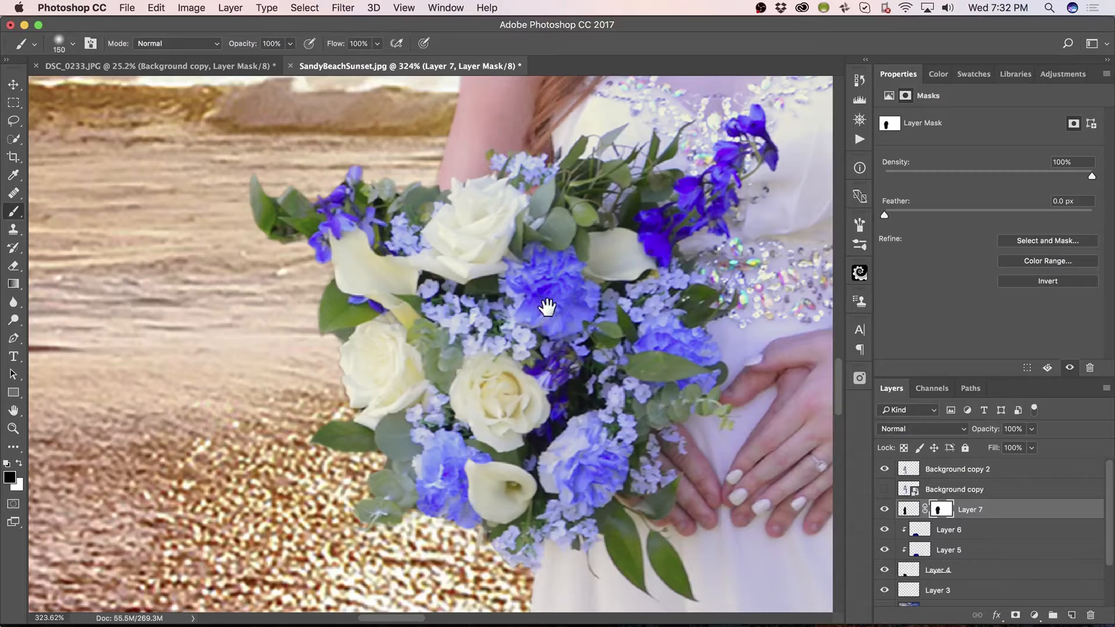
pyautogui.moveTo(548, 307); pyautogui.dragTo(540, 476)
pyautogui.moveTo(563, 349); pyautogui.dragTo(509, 193)
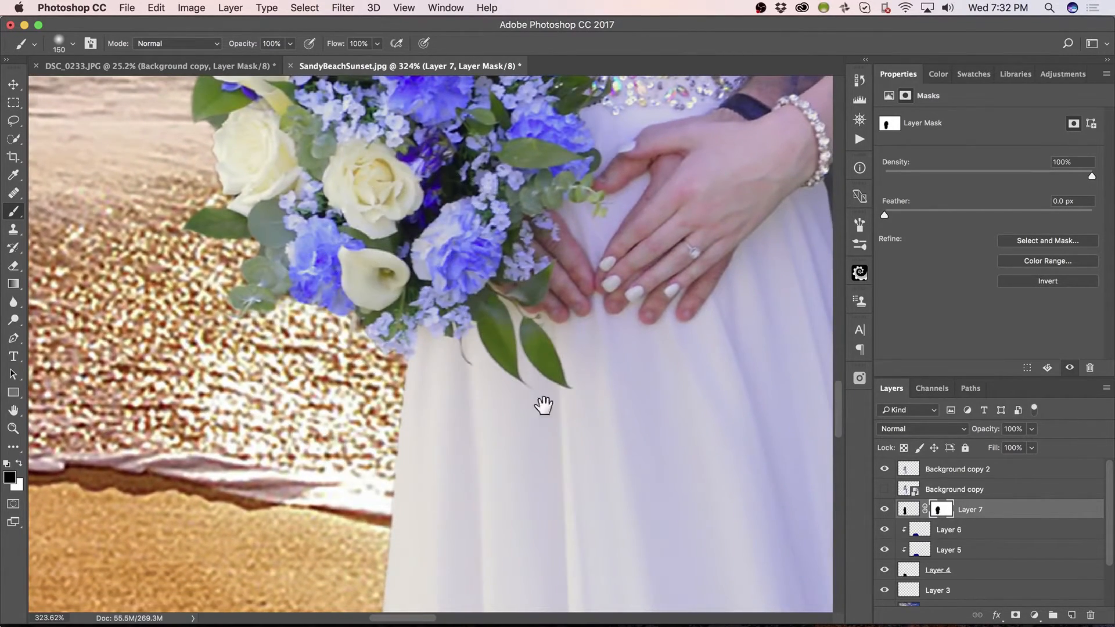
pyautogui.moveTo(543, 403); pyautogui.dragTo(449, 372)
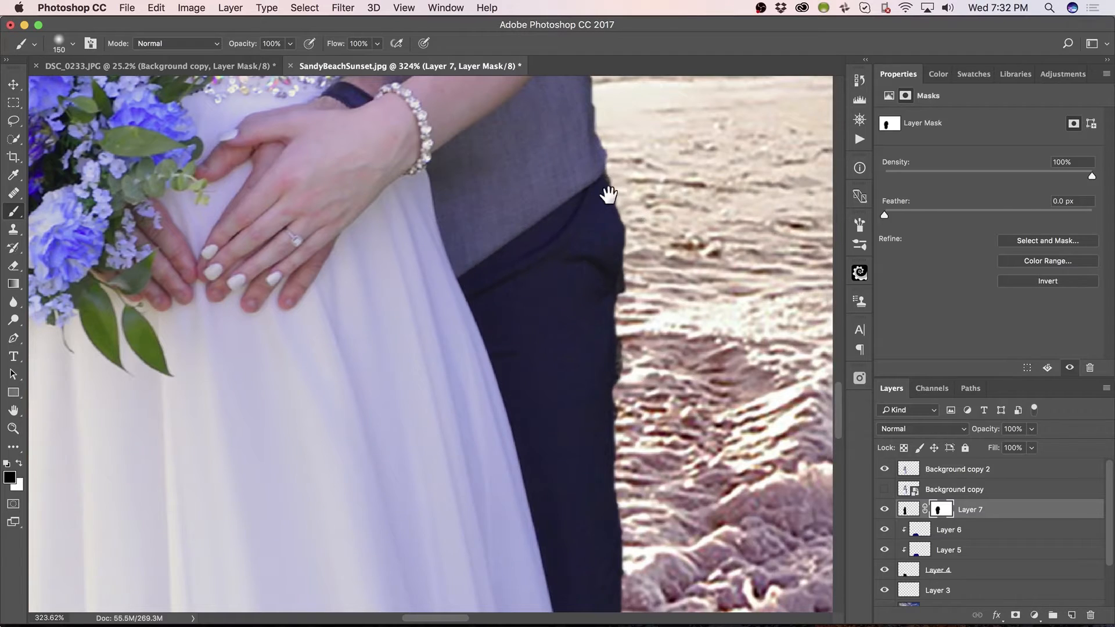
pyautogui.moveTo(605, 191); pyautogui.dragTo(538, 400)
# Add a white layer mask to Background copy 2
pyautogui.scroll(-5, 569, 363)
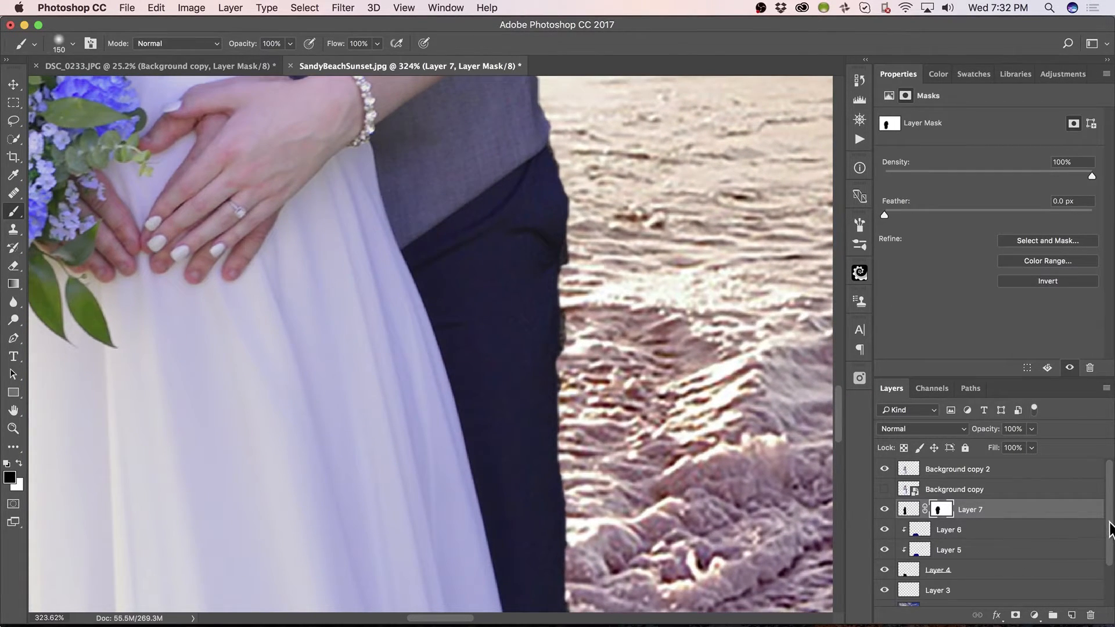
pyautogui.click(968, 477)
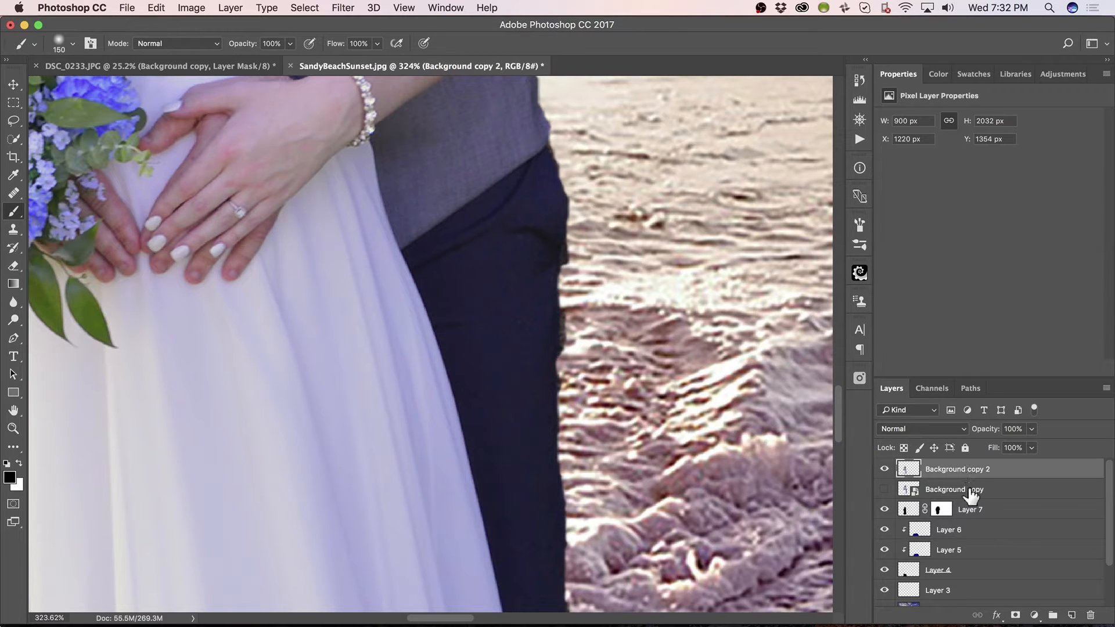
pyautogui.click(1014, 615)
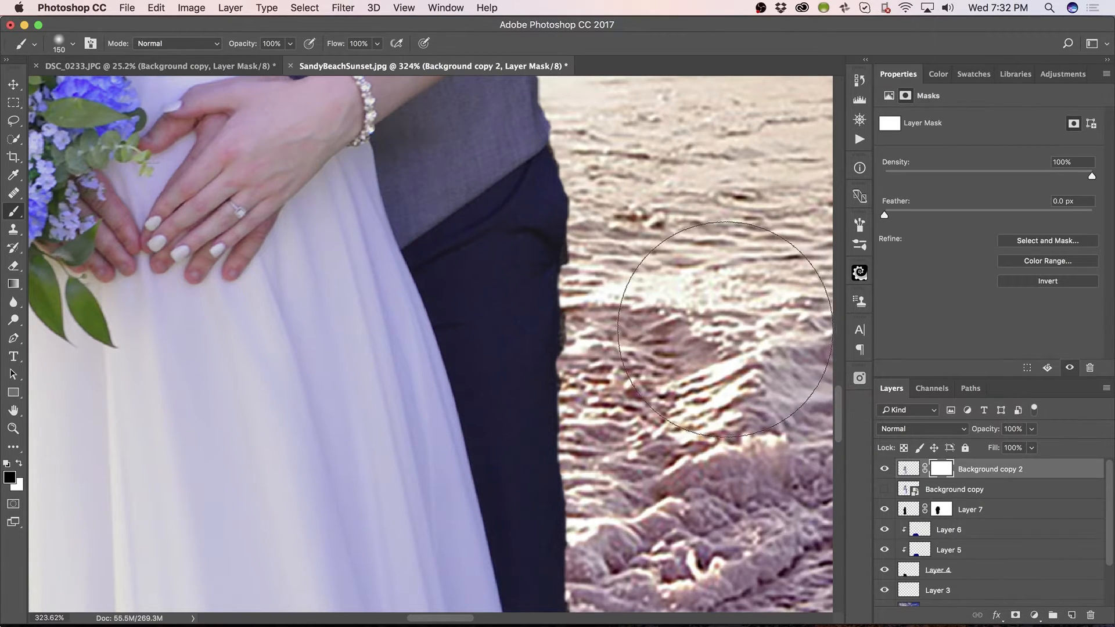
# Paint black on the Background copy 2 mask with a small soft brush to clean the groom's rough trouser edge
pyautogui.press('[')
pyautogui.press('[')
pyautogui.press('[')
pyautogui.press('[')
pyautogui.press('[')
pyautogui.press('[')
pyautogui.press('[')
pyautogui.press('[')
pyautogui.press('[')
pyautogui.press('[')
pyautogui.press('[')
pyautogui.press('[')
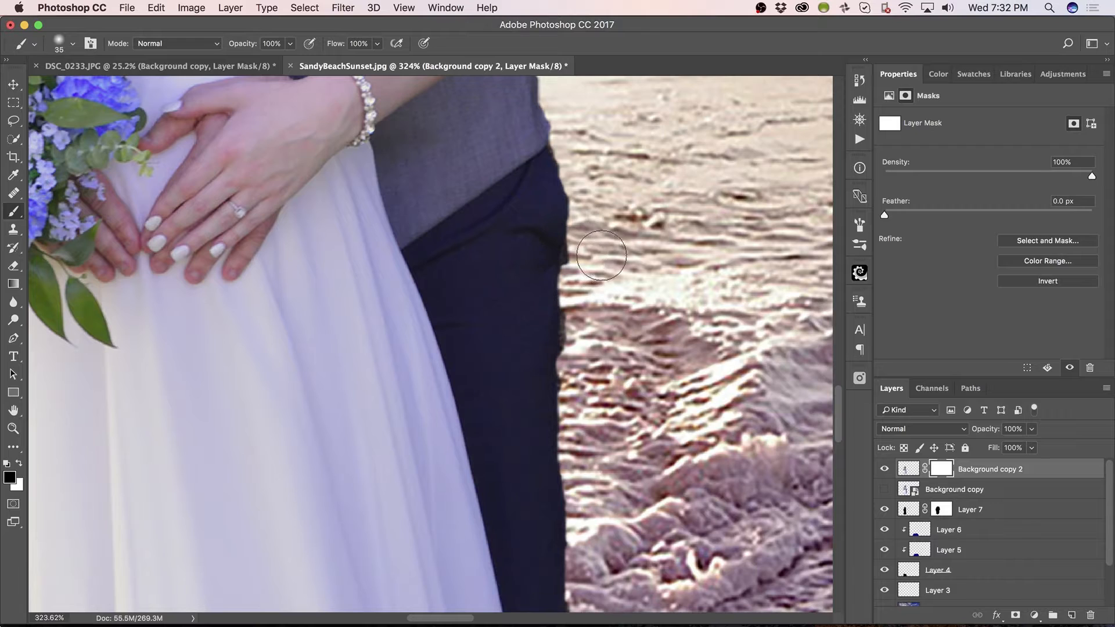
pyautogui.moveTo(576, 268)
pyautogui.mouseDown()
pyautogui.moveTo(585, 230)
pyautogui.moveTo(580, 240)
pyautogui.mouseUp()
pyautogui.moveTo(573, 327); pyautogui.dragTo(573, 398)
pyautogui.press('space')
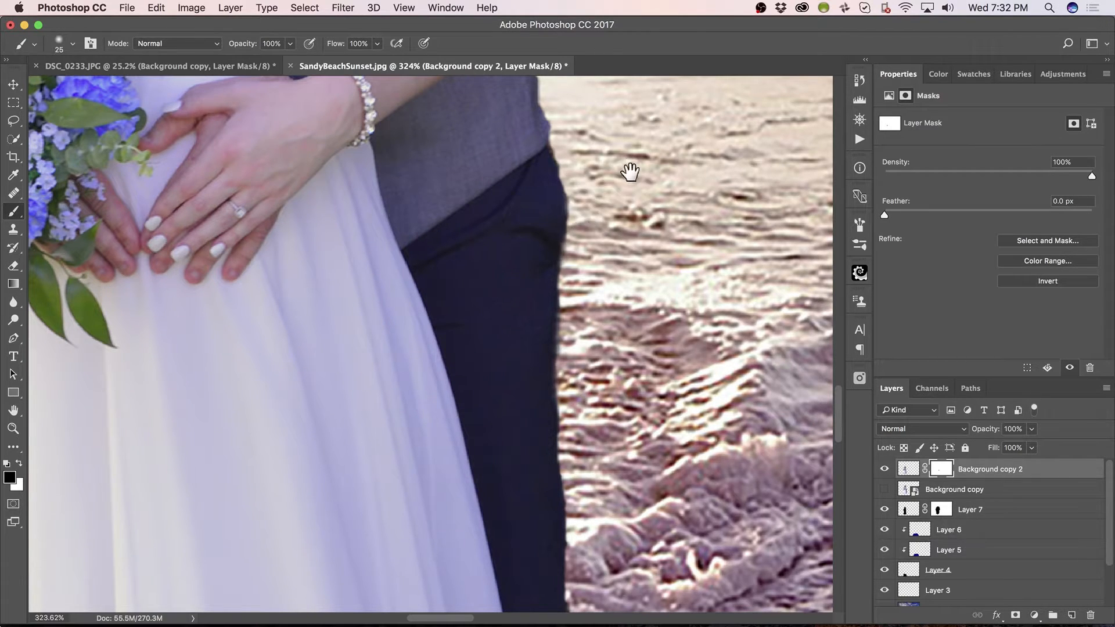
pyautogui.moveTo(629, 169); pyautogui.dragTo(644, 307)
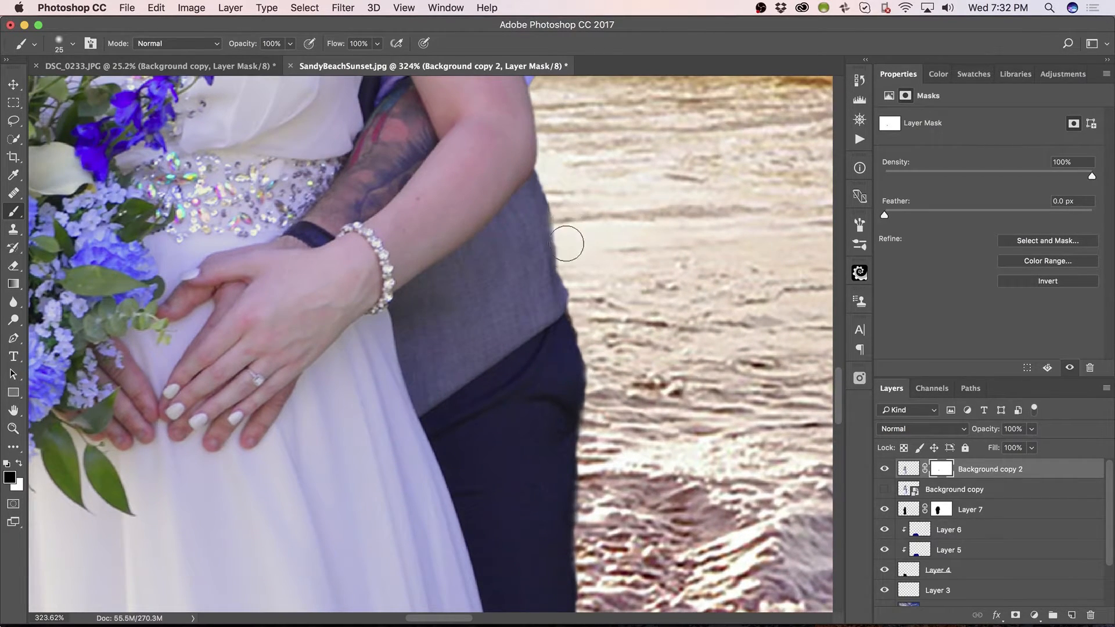
pyautogui.press('space')
pyautogui.moveTo(665, 253); pyautogui.dragTo(674, 157)
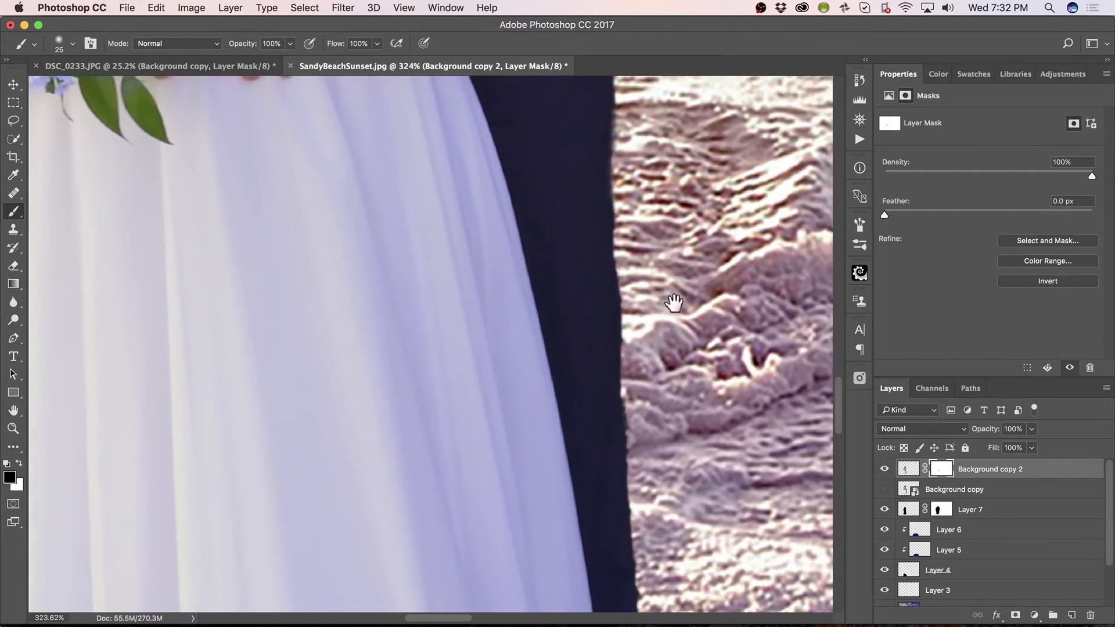
pyautogui.moveTo(674, 304); pyautogui.dragTo(675, 203)
pyautogui.moveTo(665, 320)
pyautogui.mouseDown()
pyautogui.moveTo(658, 250)
pyautogui.moveTo(684, 453)
pyautogui.mouseUp()
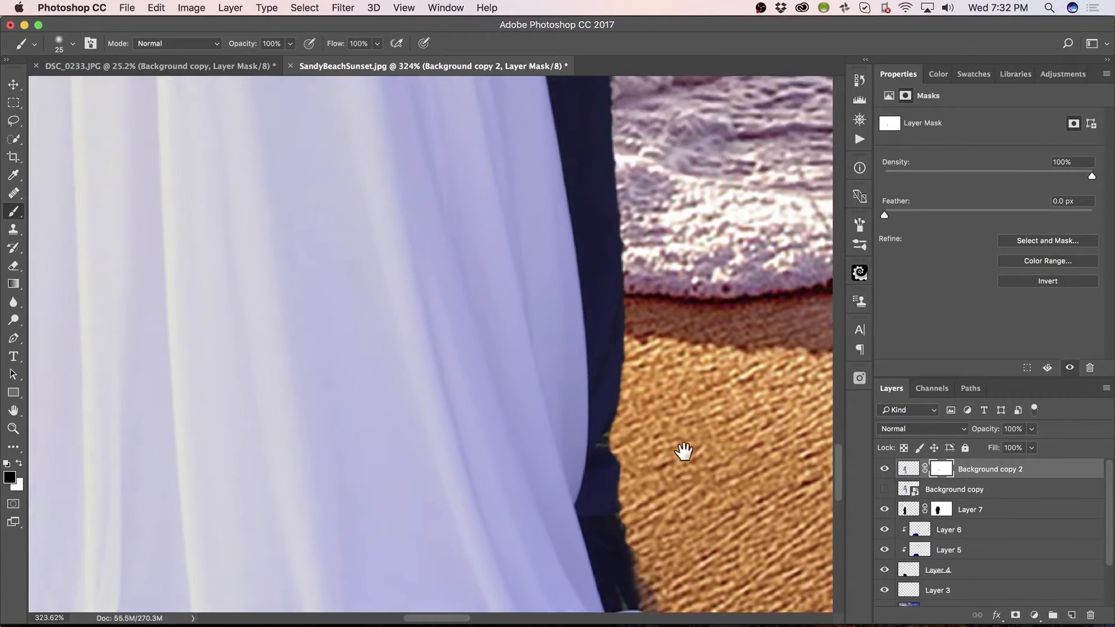
pyautogui.moveTo(645, 234); pyautogui.dragTo(655, 441)
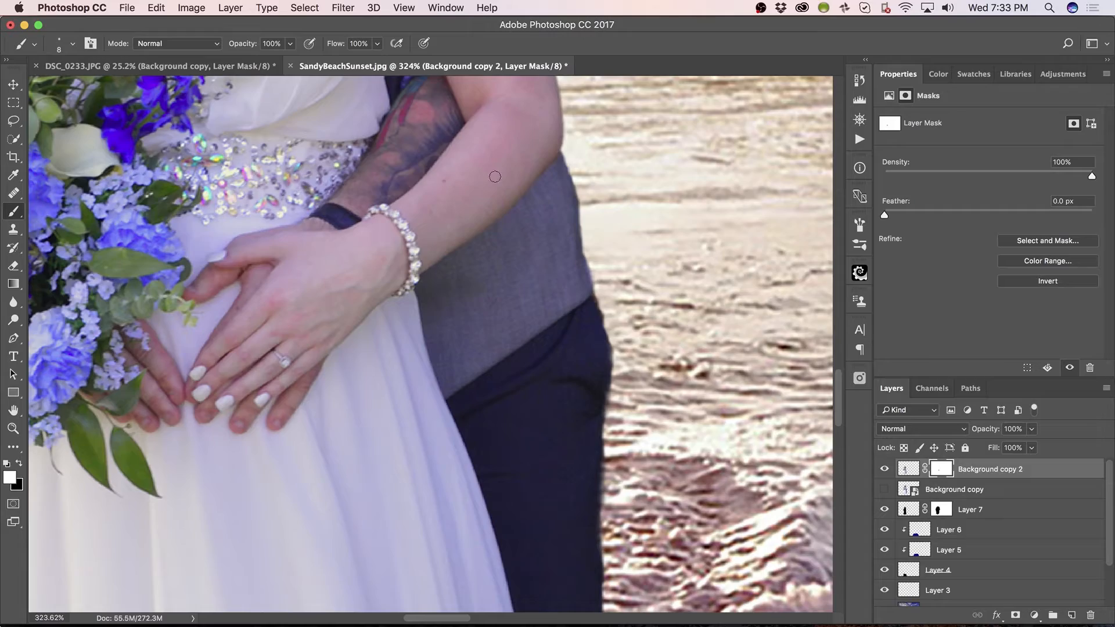
# Try to trim the dark outer curl of the bride's hair by painting black on the Background copy 2 mask
pyautogui.scroll(-10, 495, 177)
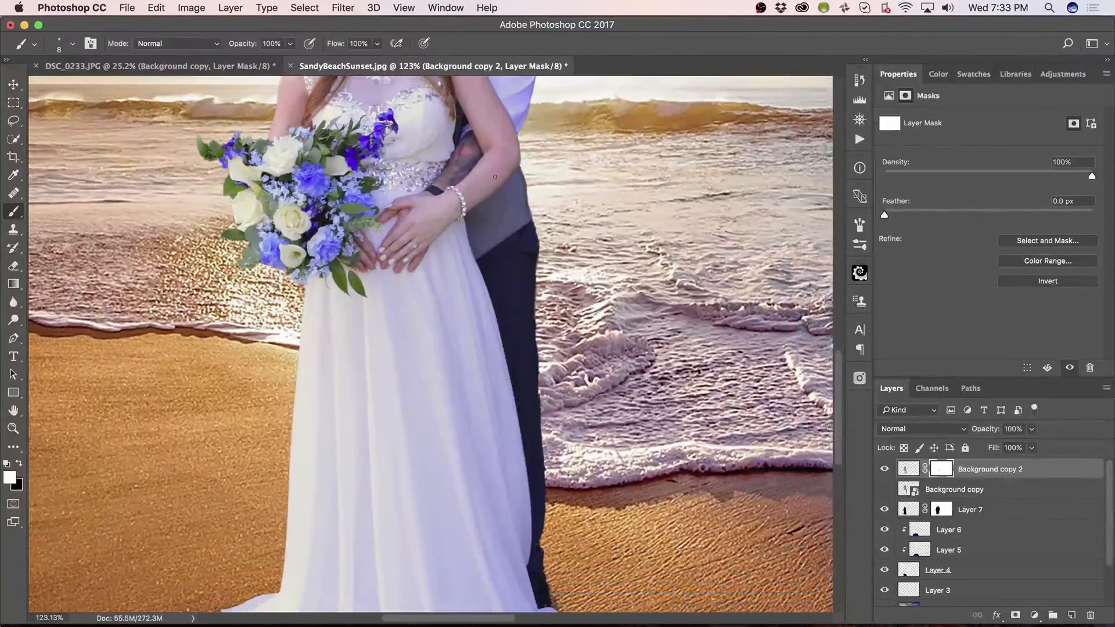
pyautogui.scroll(-3, 495, 177)
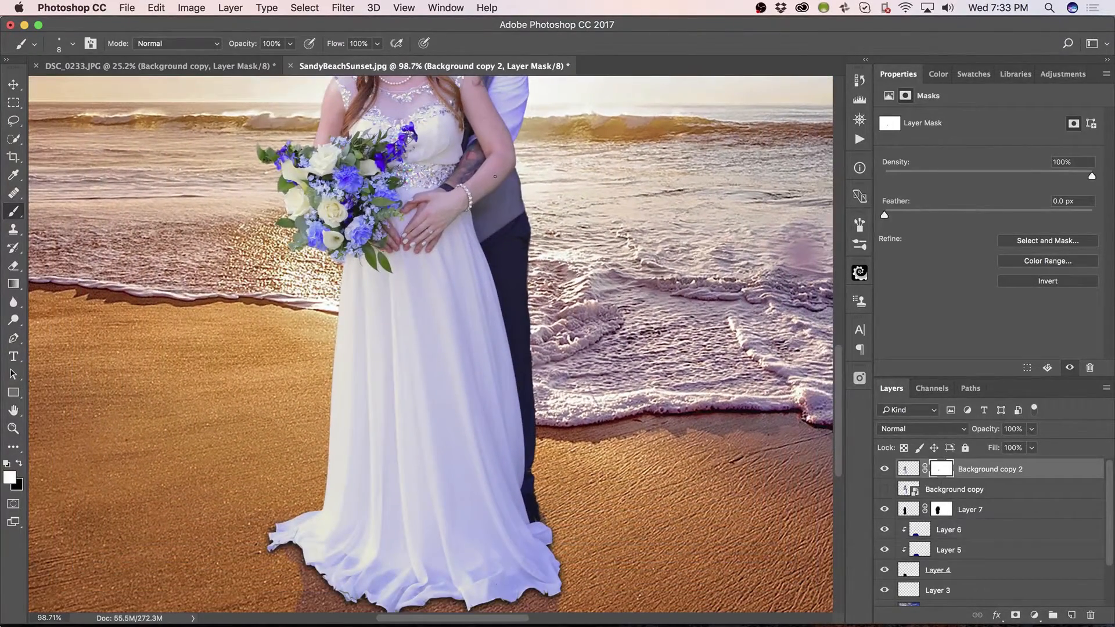
pyautogui.scroll(3, 494, 177)
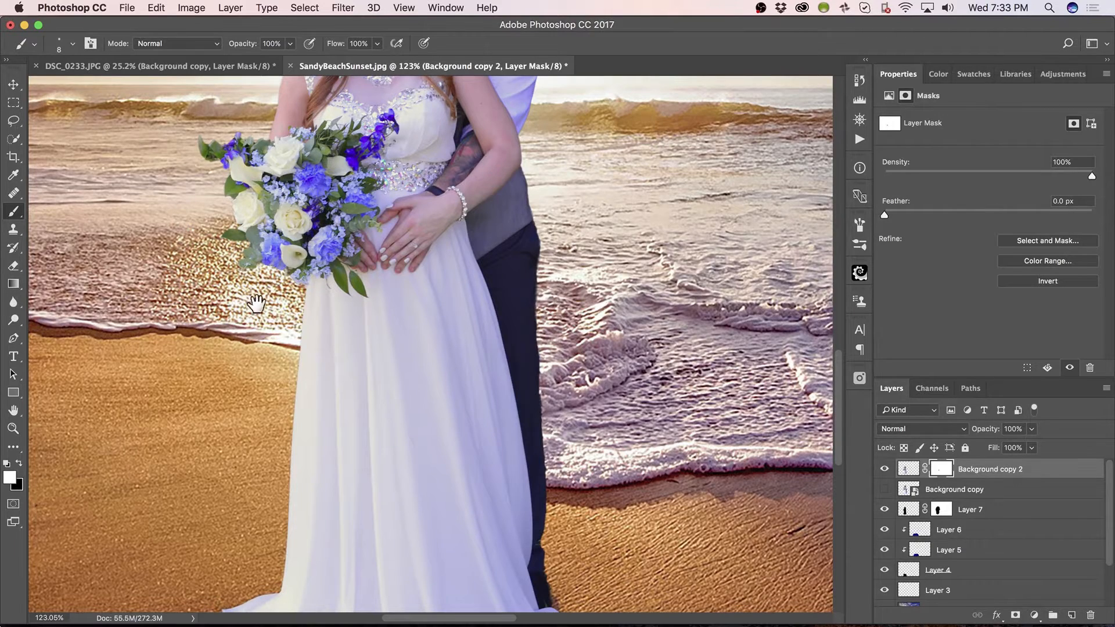
pyautogui.moveTo(380, 297); pyautogui.dragTo(391, 531)
pyautogui.moveTo(316, 277); pyautogui.dragTo(329, 227)
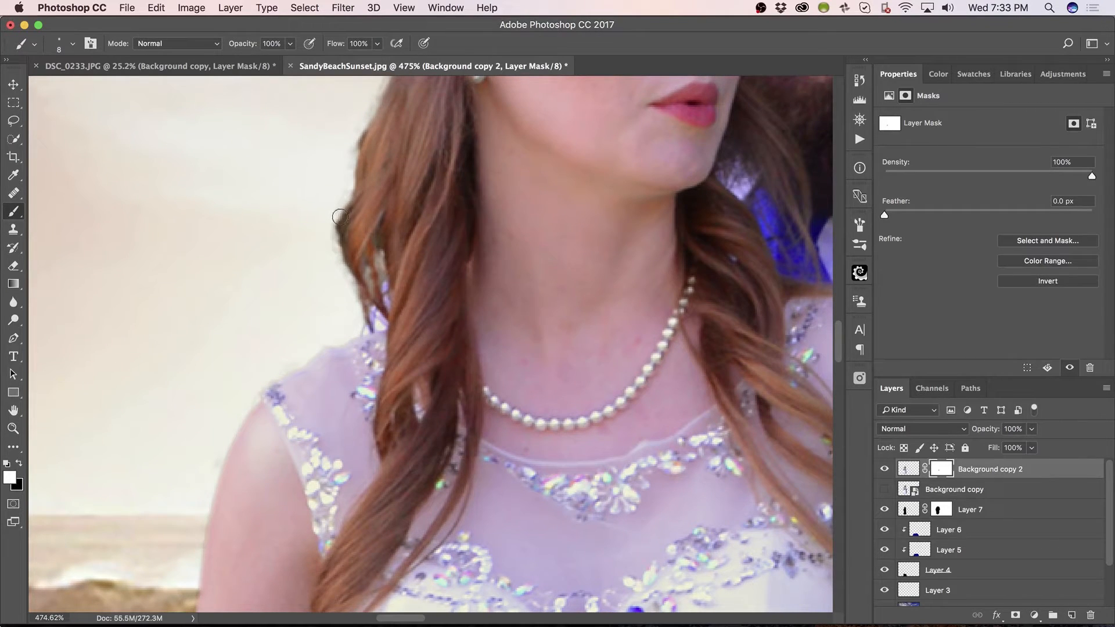
pyautogui.press('s')
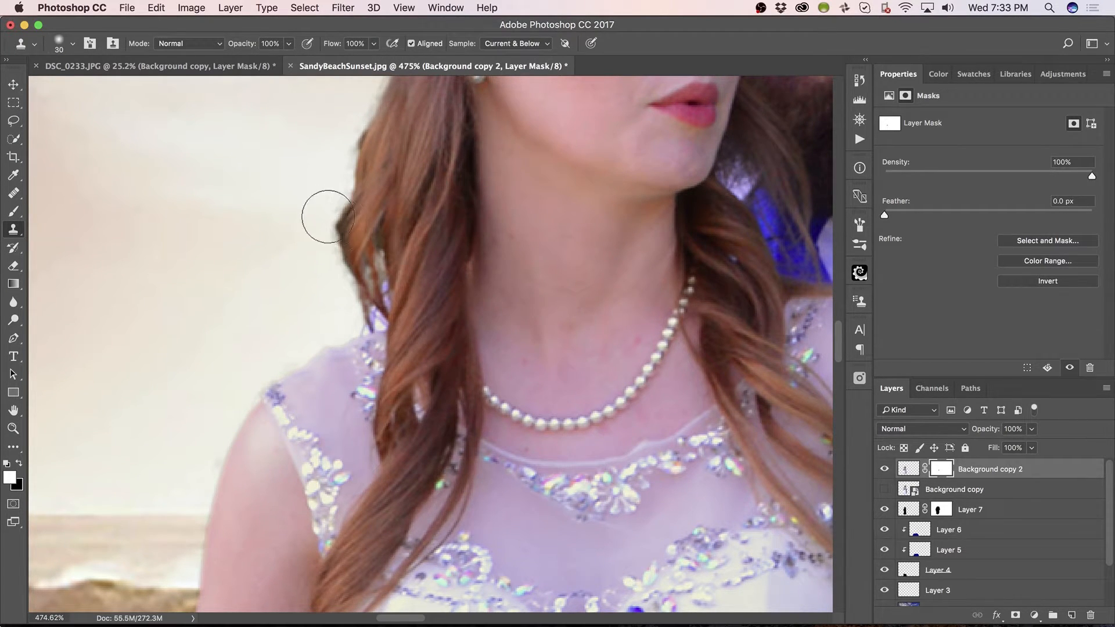
pyautogui.press('x')
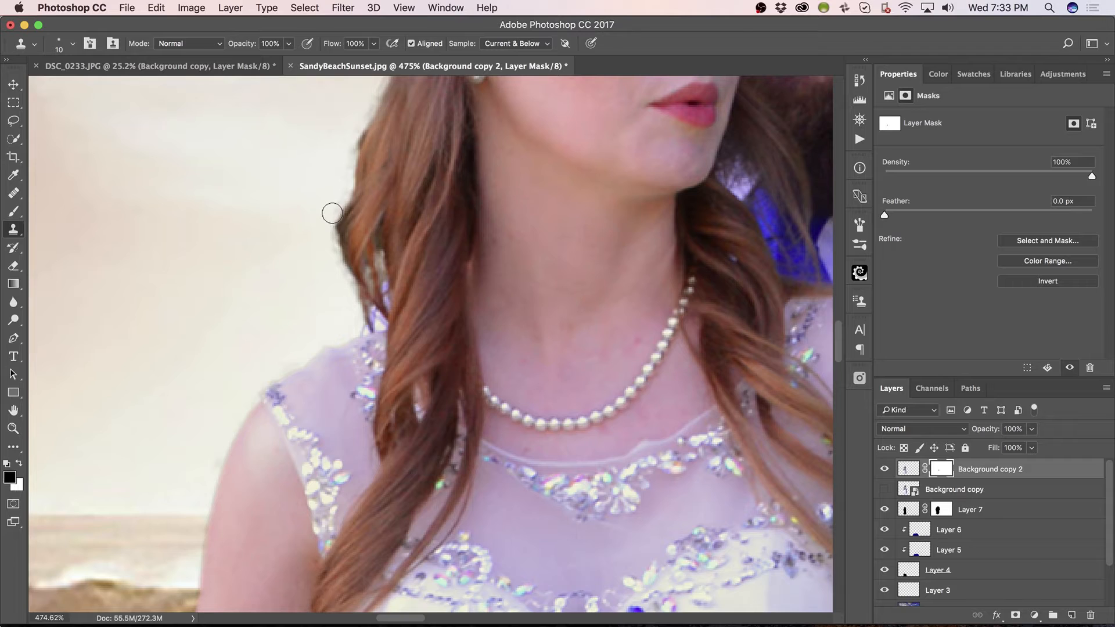
pyautogui.click(345, 227)
pyautogui.click(648, 226)
pyautogui.press('b')
pyautogui.moveTo(329, 217); pyautogui.dragTo(339, 237)
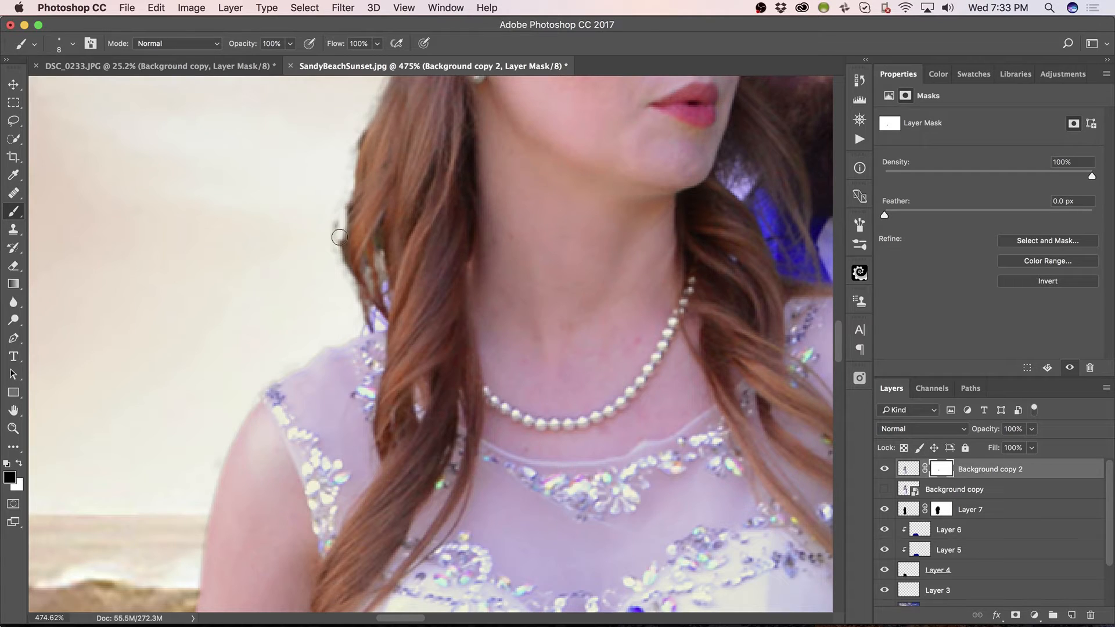
pyautogui.press('super+z')
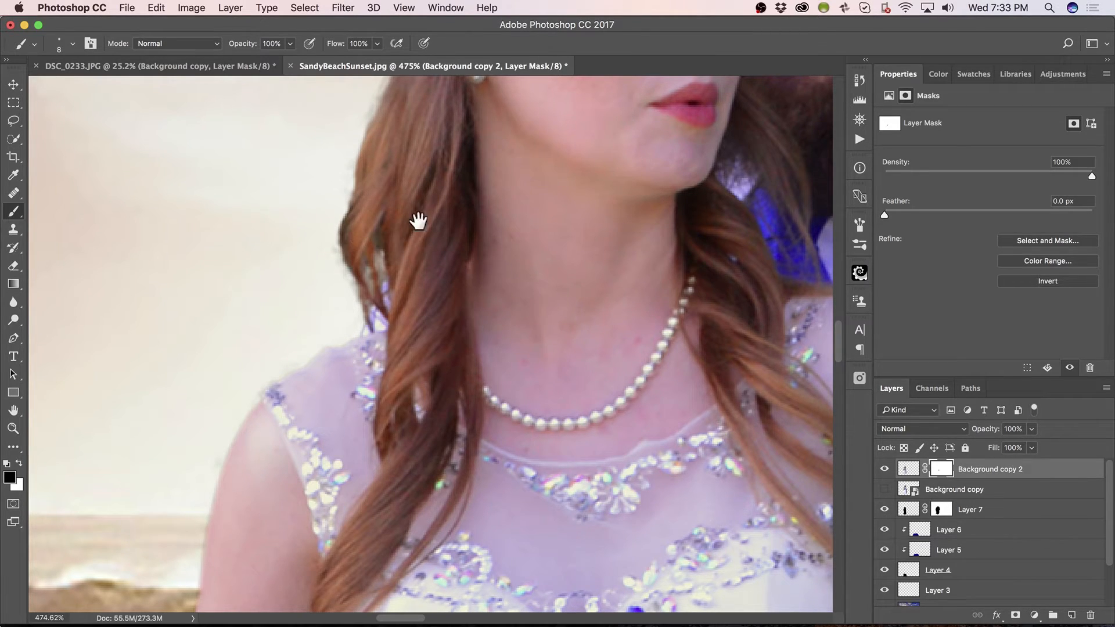
# Examine the bride's hair, bodice and bouquet up close, and the couple's cutout within the whole composite
pyautogui.moveTo(418, 221); pyautogui.dragTo(385, 477)
pyautogui.moveTo(379, 500); pyautogui.dragTo(278, 263)
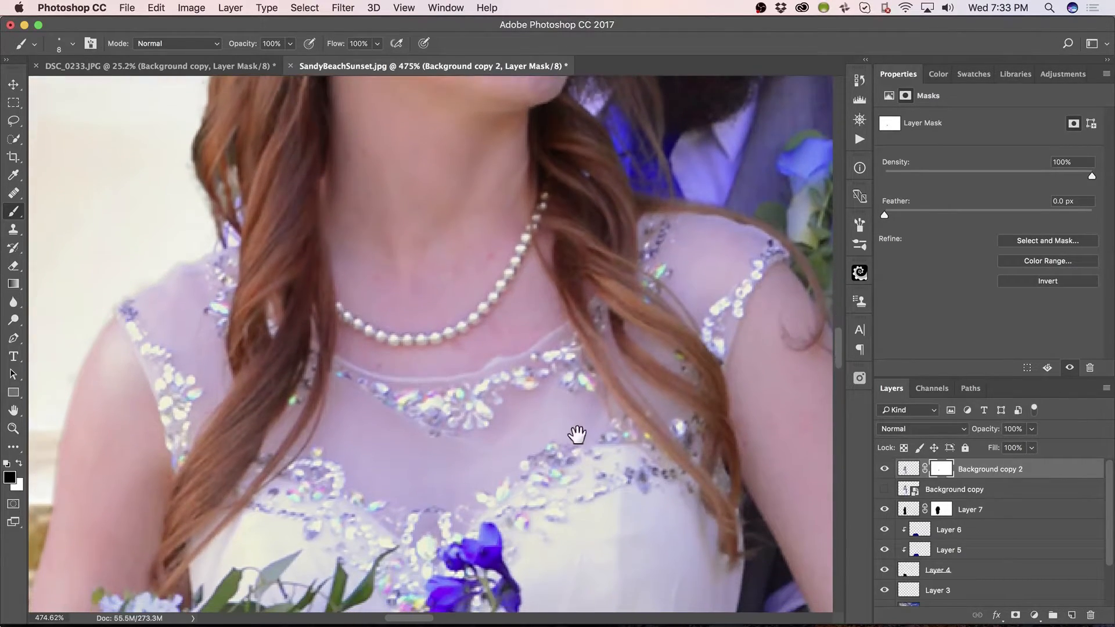
pyautogui.moveTo(577, 438); pyautogui.dragTo(443, 203)
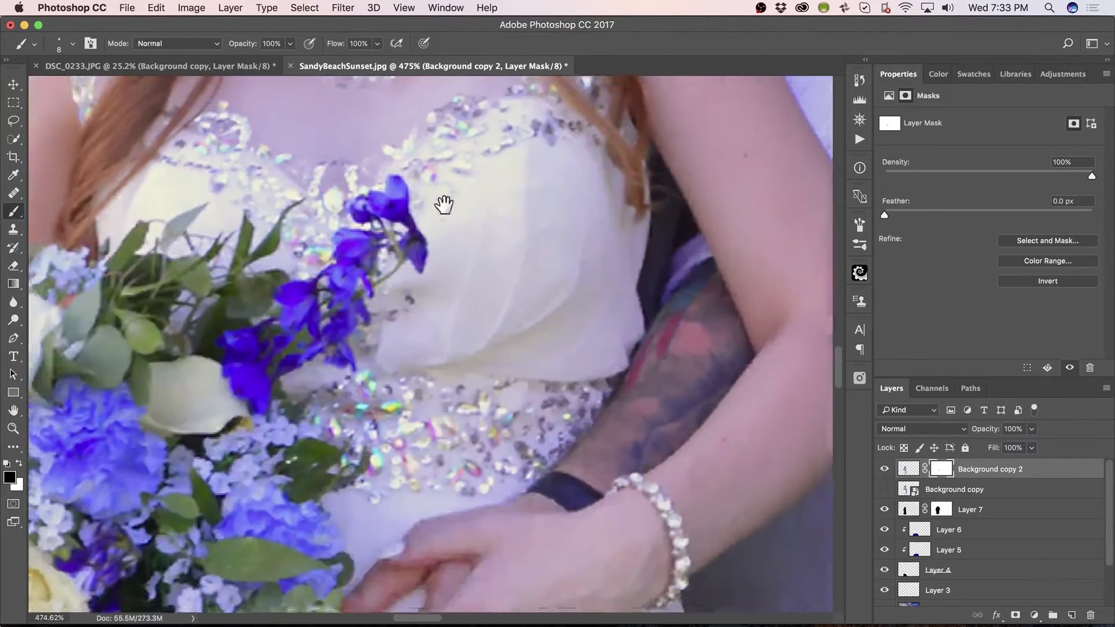
pyautogui.scroll(-5, 444, 205)
pyautogui.scroll(-15, 444, 206)
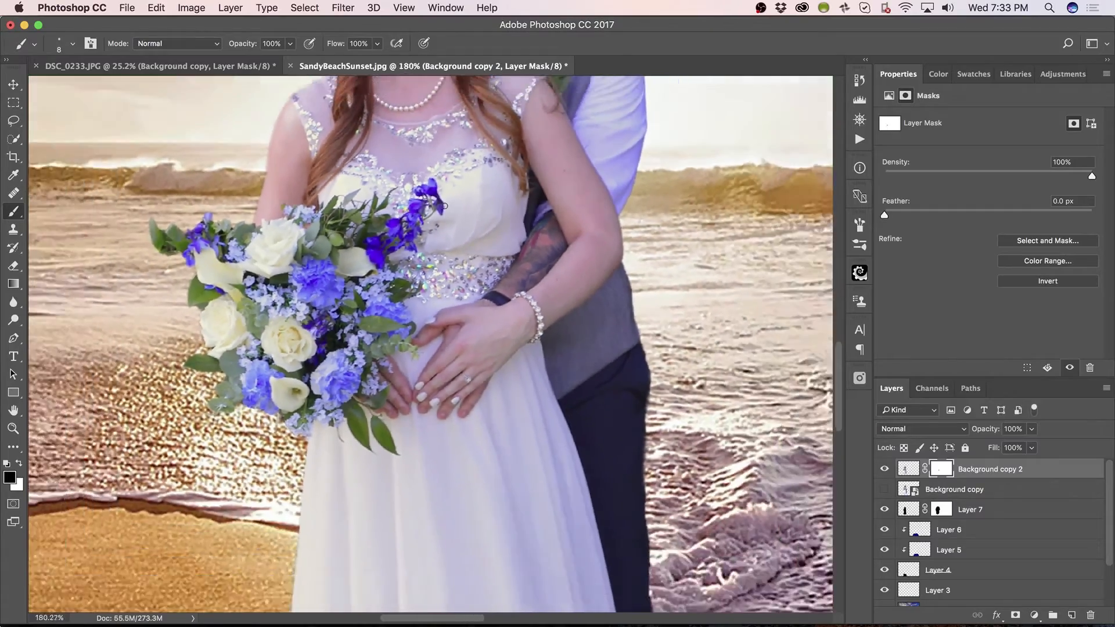
pyautogui.scroll(-2, 445, 204)
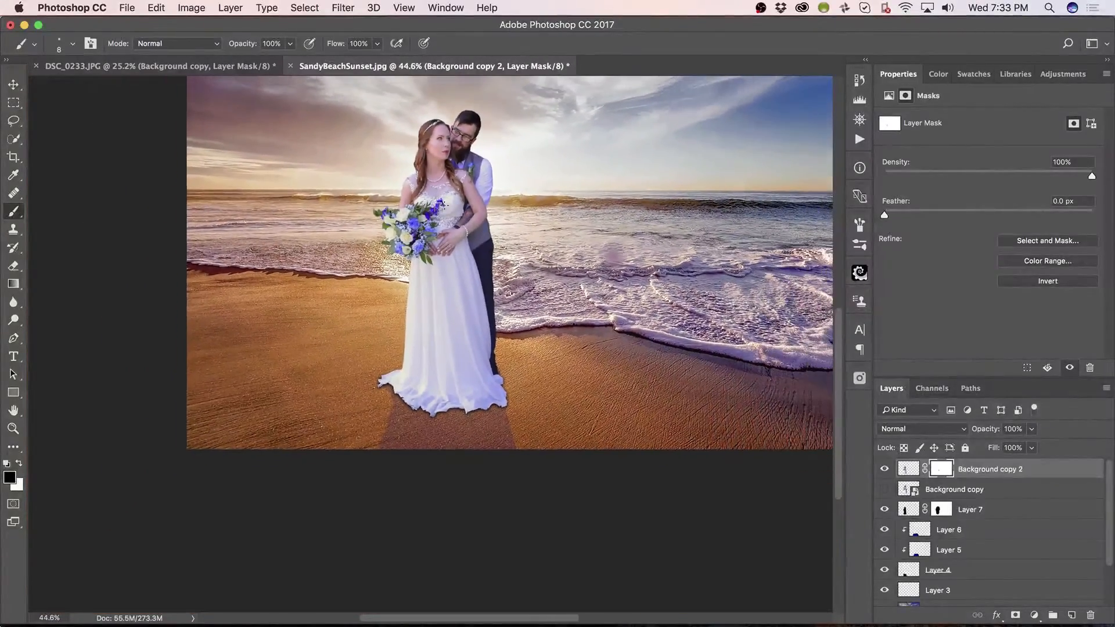
pyautogui.press('z')
pyautogui.press('b')
pyautogui.press('z')
pyautogui.moveTo(443, 152)
pyautogui.mouseDown()
pyautogui.moveTo(493, 162)
pyautogui.moveTo(454, 152)
pyautogui.mouseUp()
# Heal the dark speck near the dress hem on the Background copy 2 image using a 9 px Healing Brush
pyautogui.moveTo(470, 407); pyautogui.dragTo(580, 399)
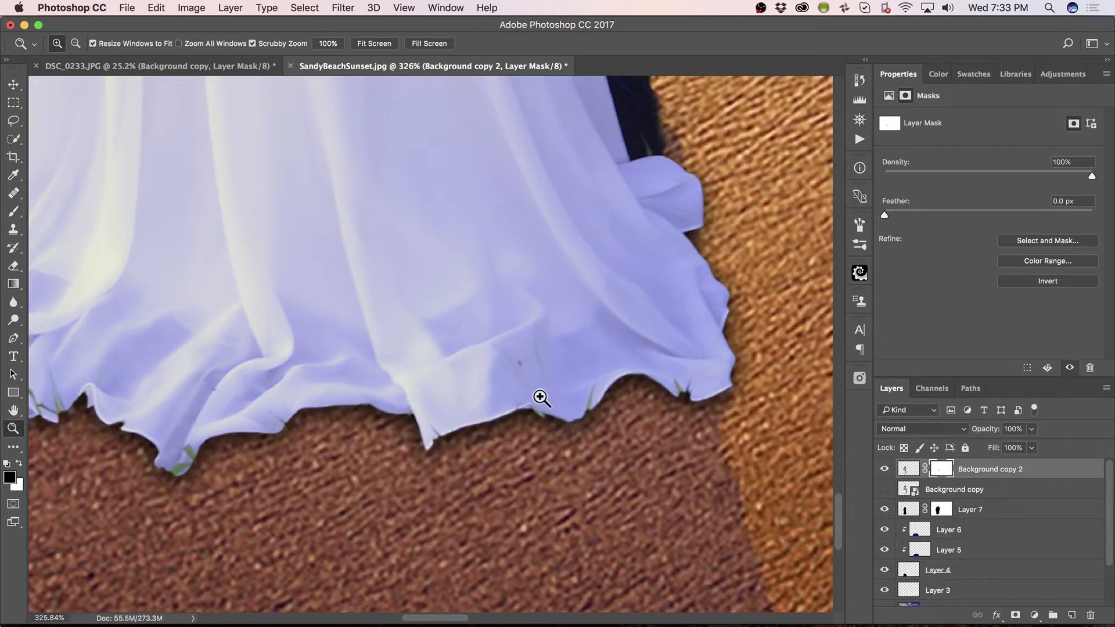
pyautogui.press('j')
pyautogui.press('[')
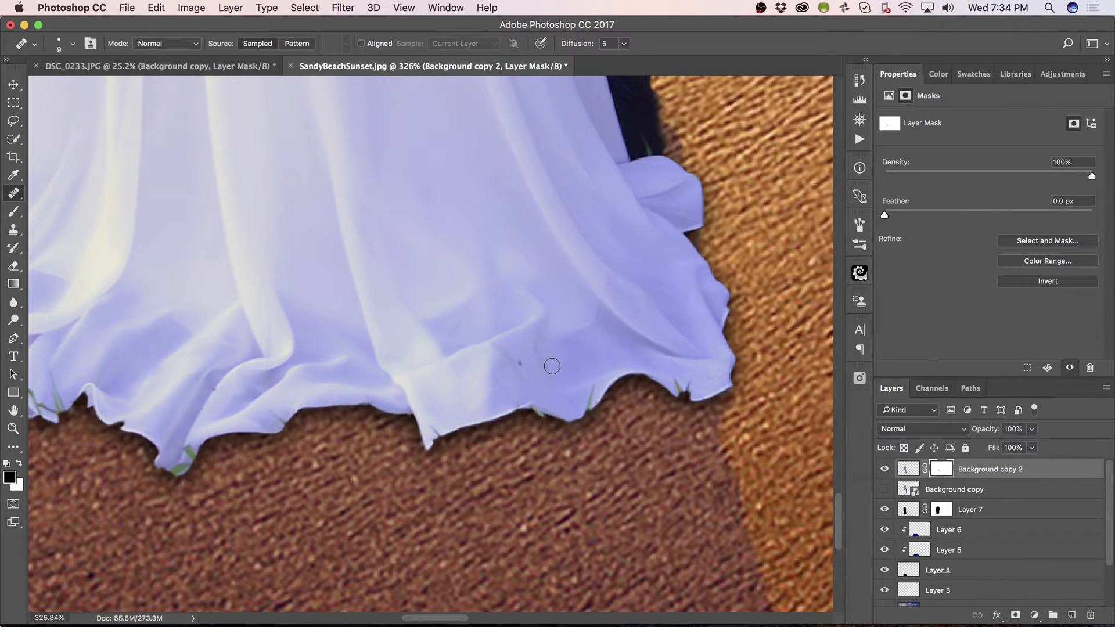
pyautogui.keyDown('alt'); pyautogui.click(557, 356); pyautogui.keyUp('alt')
pyautogui.click(519, 367)
pyautogui.click(909, 469)
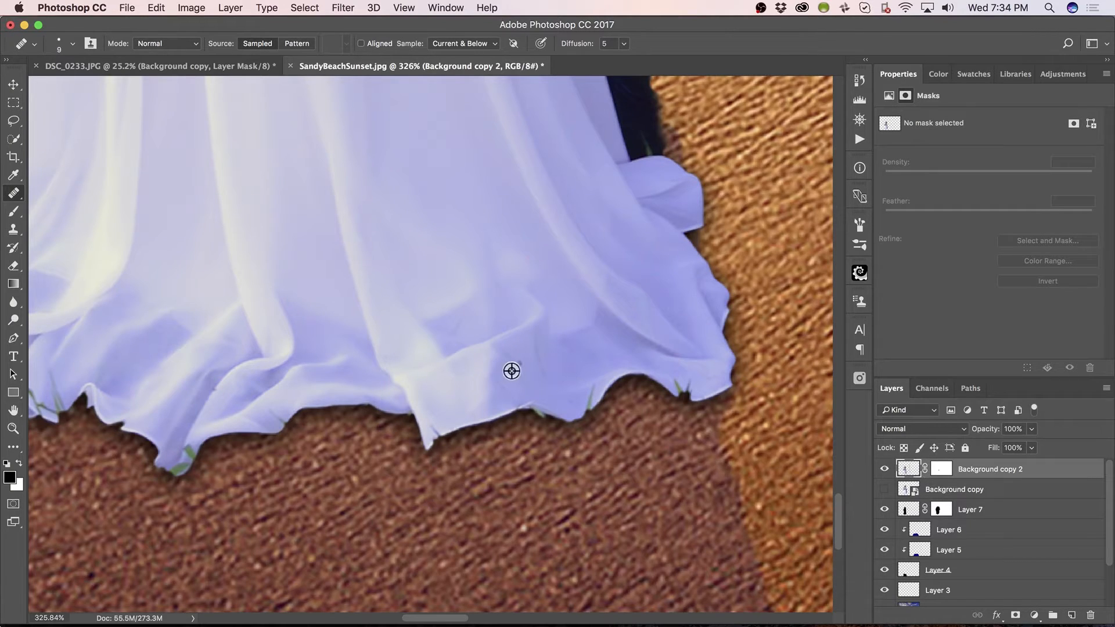
pyautogui.keyDown('alt'); pyautogui.click(556, 367); pyautogui.keyUp('alt')
pyautogui.click(521, 368)
# Remove the grass blades from the dress hem nearest the groom's feet with the Healing Brush and Clone Stamp
pyautogui.moveTo(599, 394); pyautogui.dragTo(594, 388)
pyautogui.moveTo(677, 386); pyautogui.dragTo(691, 382)
pyautogui.click(436, 432)
pyautogui.press('s')
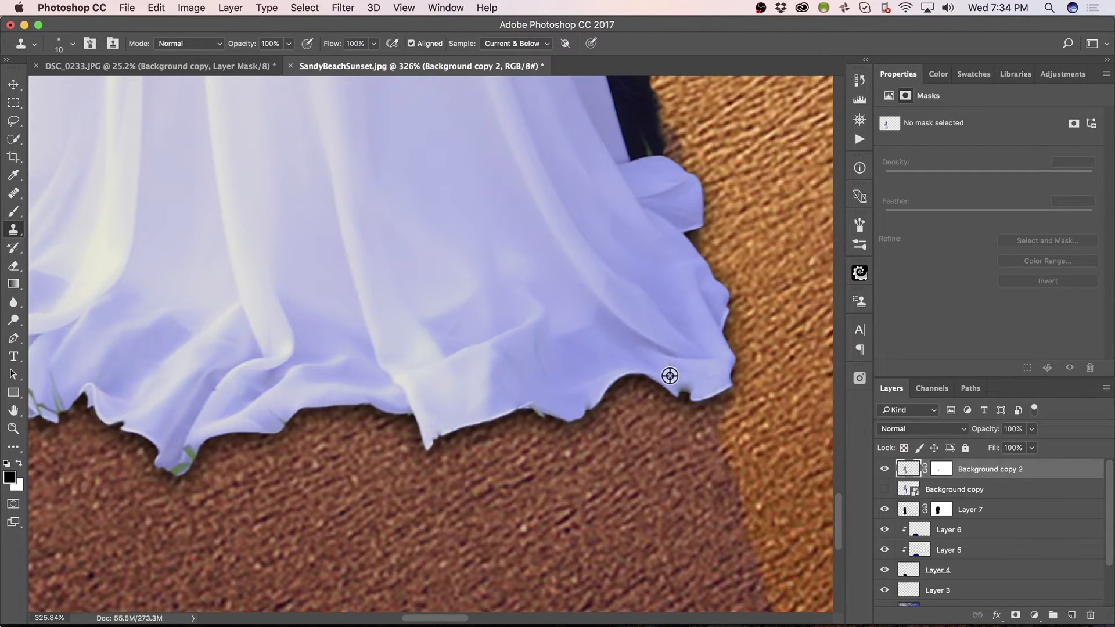
pyautogui.moveTo(678, 387); pyautogui.dragTo(690, 392)
# Clone and heal away the green grass along the middle of the dress hem using clean fabric samples
pyautogui.press('space')
pyautogui.moveTo(493, 372); pyautogui.dragTo(656, 349)
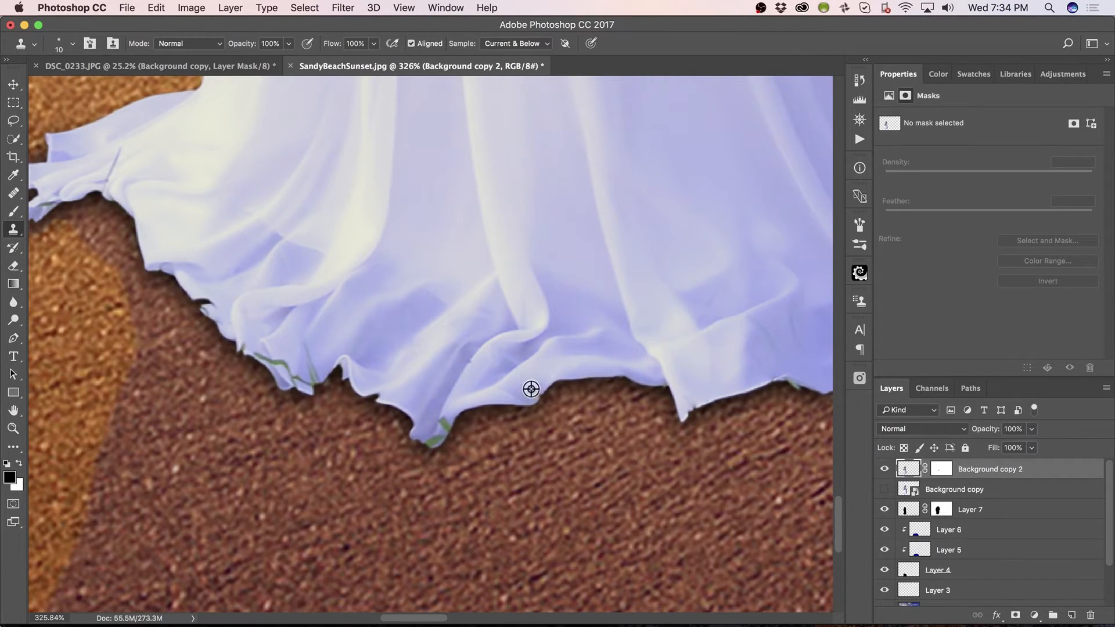
pyautogui.keyDown('alt'); pyautogui.click(537, 376); pyautogui.keyUp('alt')
pyautogui.moveTo(530, 390); pyautogui.dragTo(547, 396)
pyautogui.press('j')
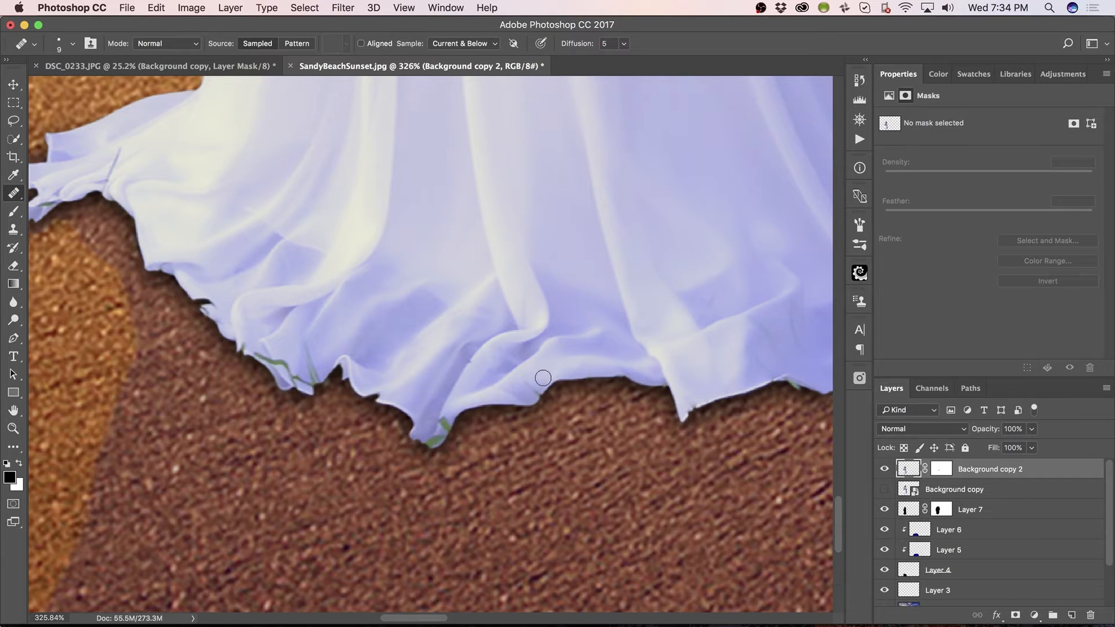
pyautogui.moveTo(550, 363)
pyautogui.mouseDown()
pyautogui.moveTo(527, 386)
pyautogui.moveTo(534, 393)
pyautogui.mouseUp()
pyautogui.keyDown('alt'); pyautogui.click(471, 391); pyautogui.keyUp('alt')
pyautogui.moveTo(431, 444); pyautogui.dragTo(447, 416)
# Retouch the grass strands on the hem toward the dress's trailing tip with the Healing Brush and Clone Stamp
pyautogui.moveTo(373, 326); pyautogui.dragTo(513, 367)
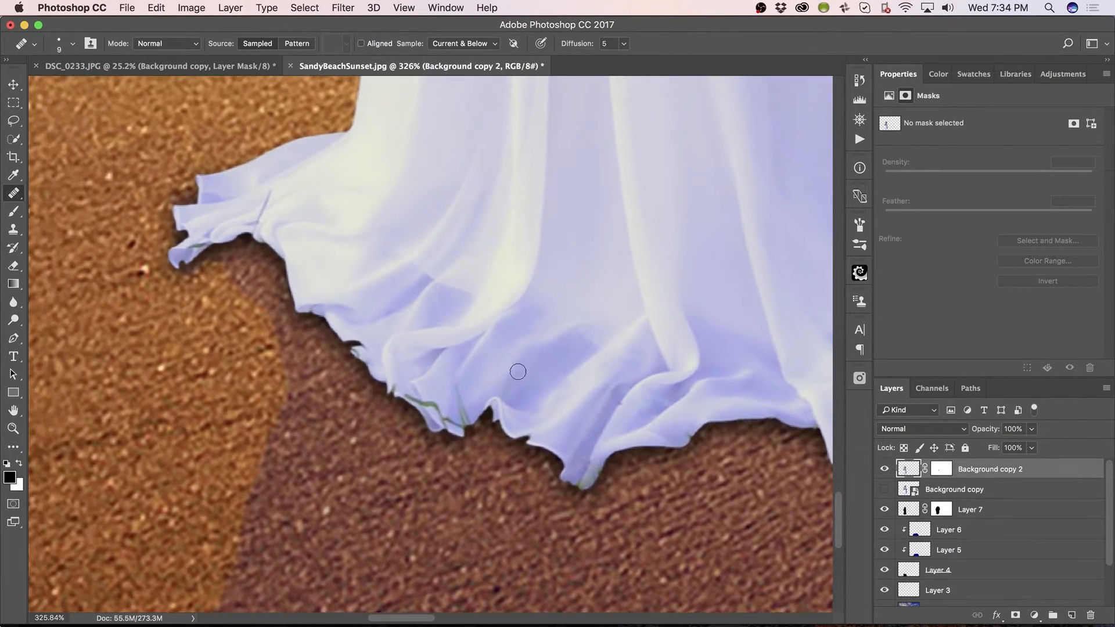
pyautogui.keyDown('alt'); pyautogui.click(467, 383); pyautogui.keyUp('alt')
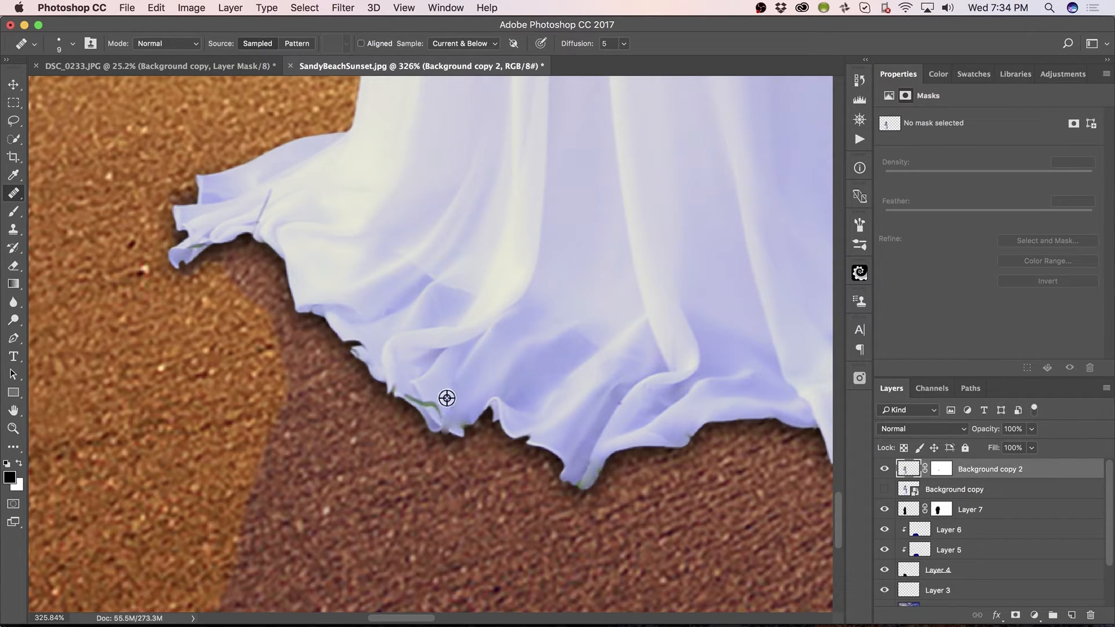
pyautogui.press('s')
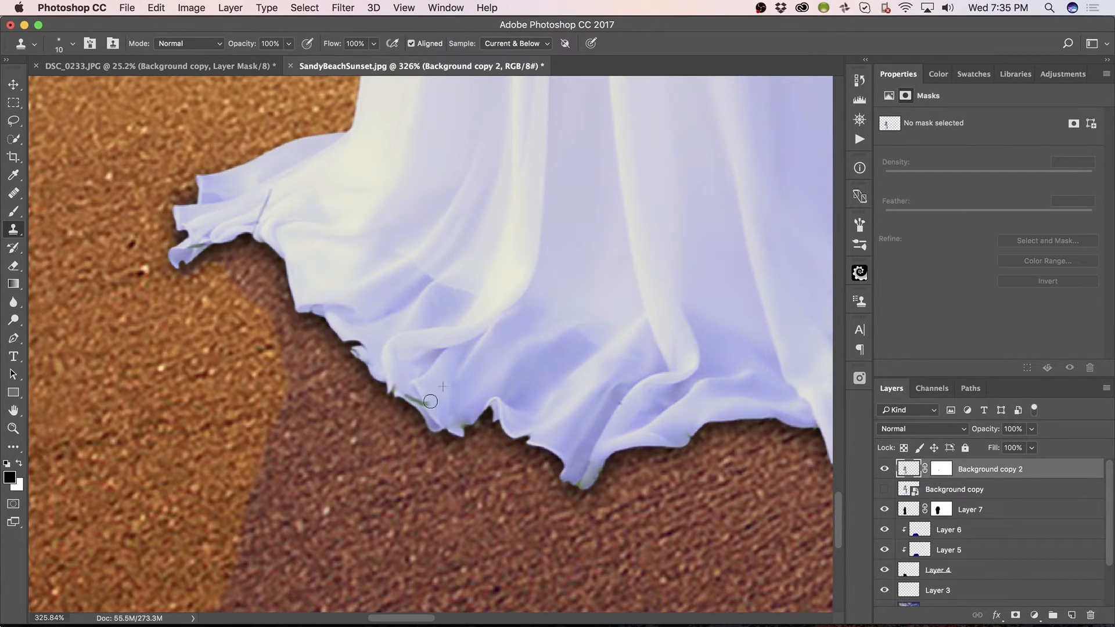
pyautogui.keyDown('alt'); pyautogui.click(411, 364); pyautogui.keyUp('alt')
pyautogui.moveTo(408, 392); pyautogui.dragTo(421, 404)
pyautogui.keyDown('alt'); pyautogui.click(256, 193); pyautogui.keyUp('alt')
pyautogui.keyDown('alt'); pyautogui.click(696, 430); pyautogui.keyUp('alt')
# Create a new layer and fill the couple's outline, loaded from Background copy 2, with white
pyautogui.scroll(-10, 579, 264)
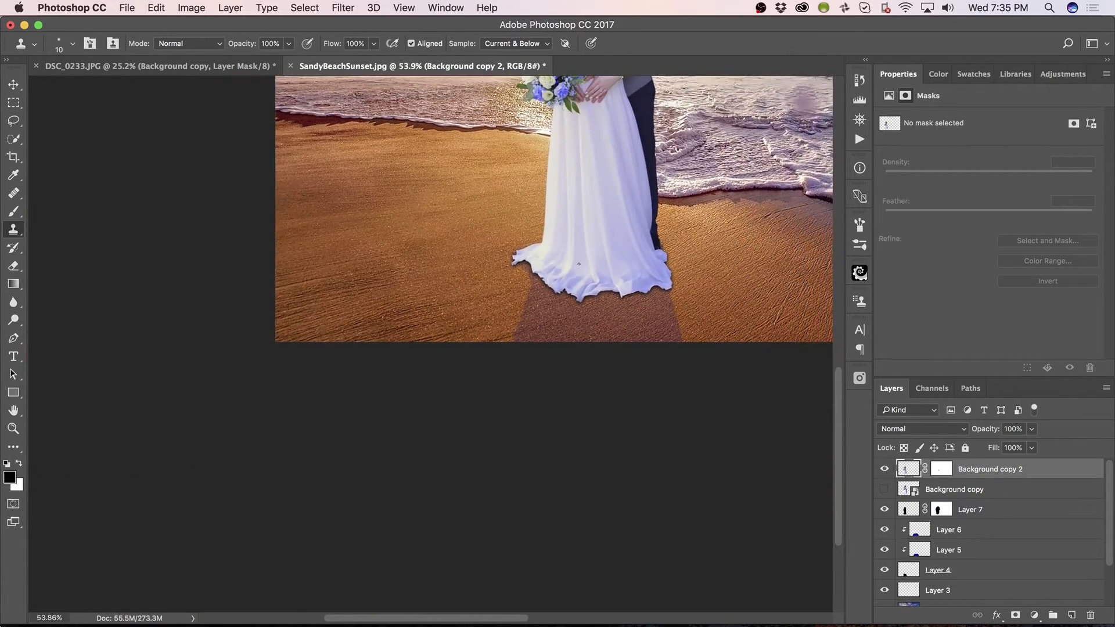
pyautogui.scroll(-4, 579, 264)
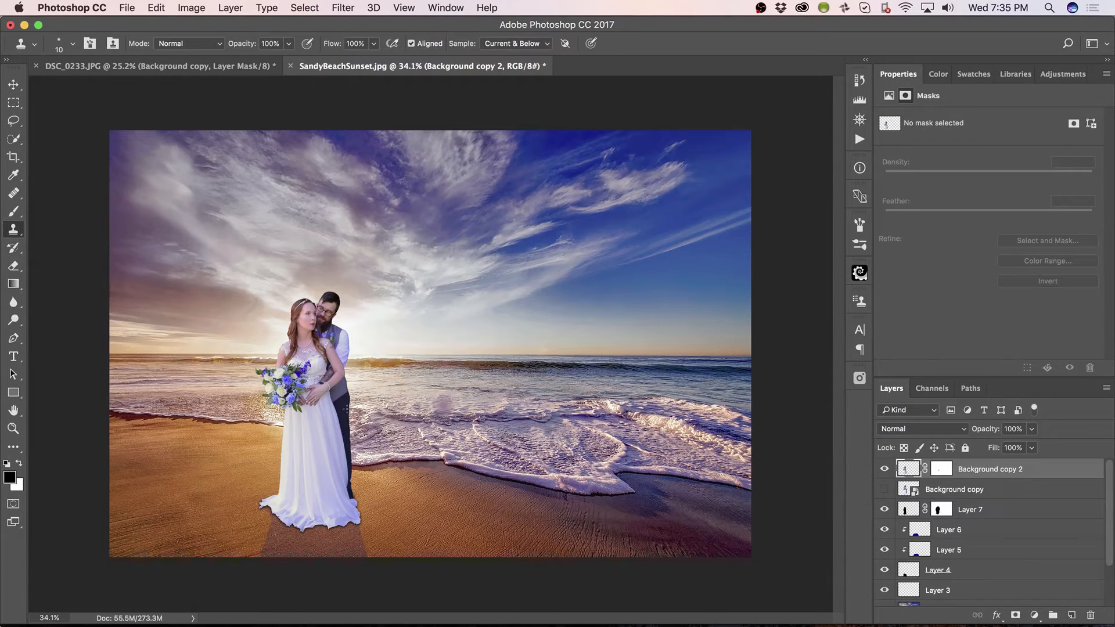
pyautogui.press('z')
pyautogui.scroll(5, 348, 406)
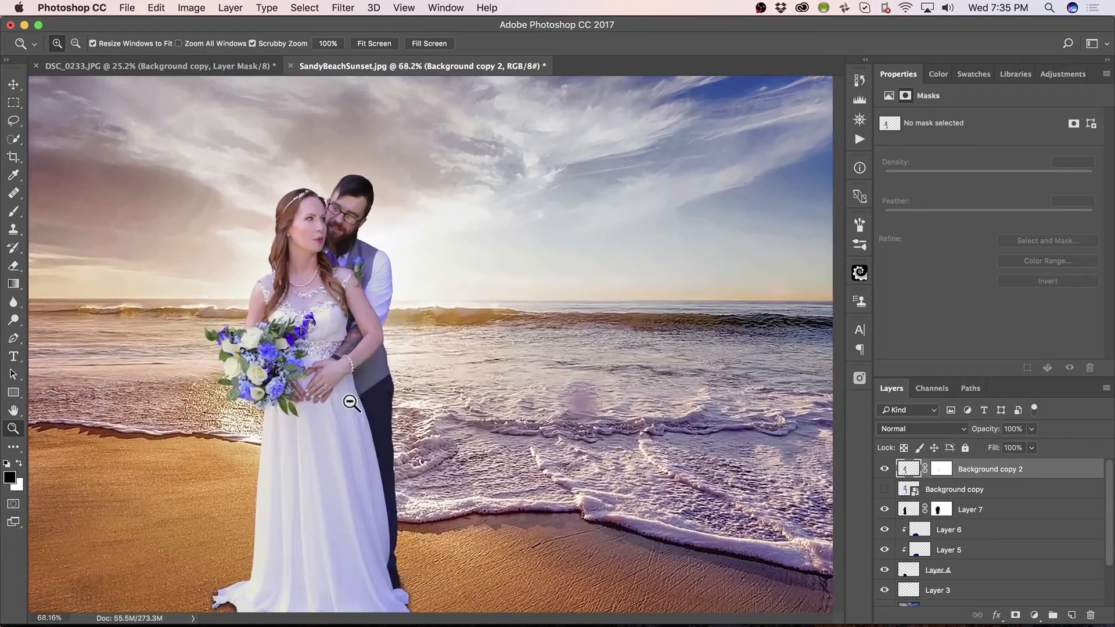
pyautogui.scroll(-3, 351, 403)
pyautogui.press('s')
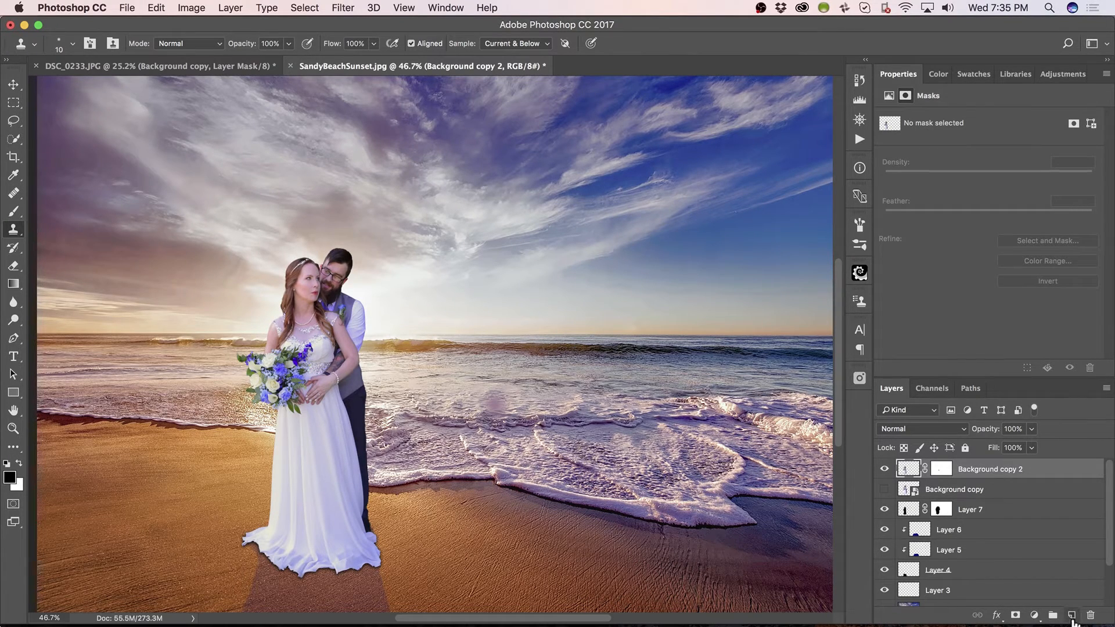
pyautogui.click(1072, 617)
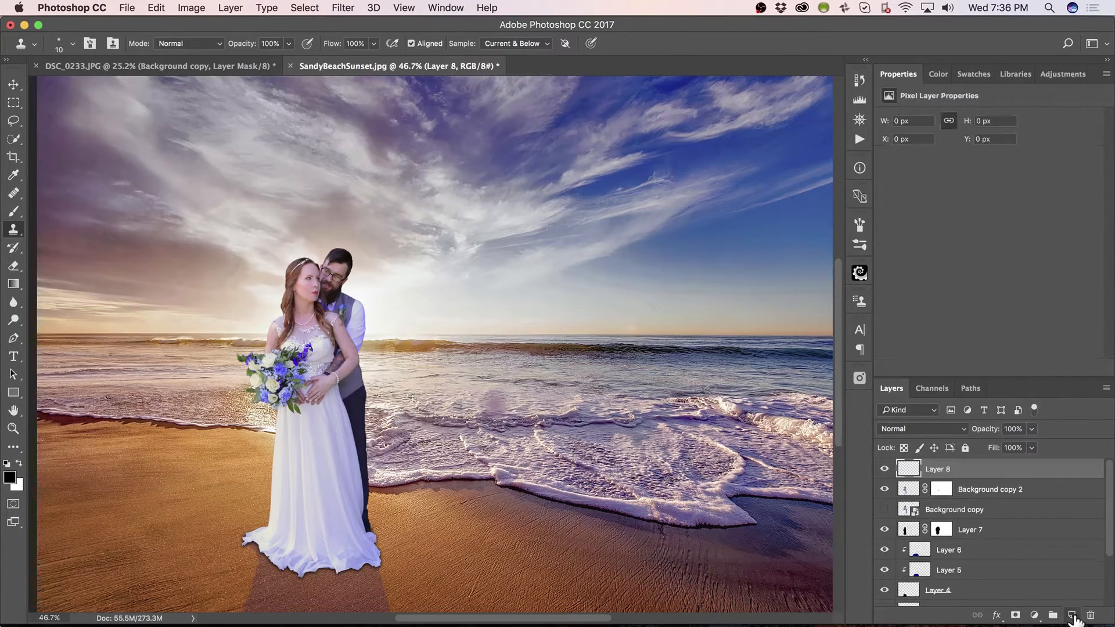
pyautogui.keyDown('super'); pyautogui.click(910, 493); pyautogui.keyUp('super')
pyautogui.press('super+BackSpace')
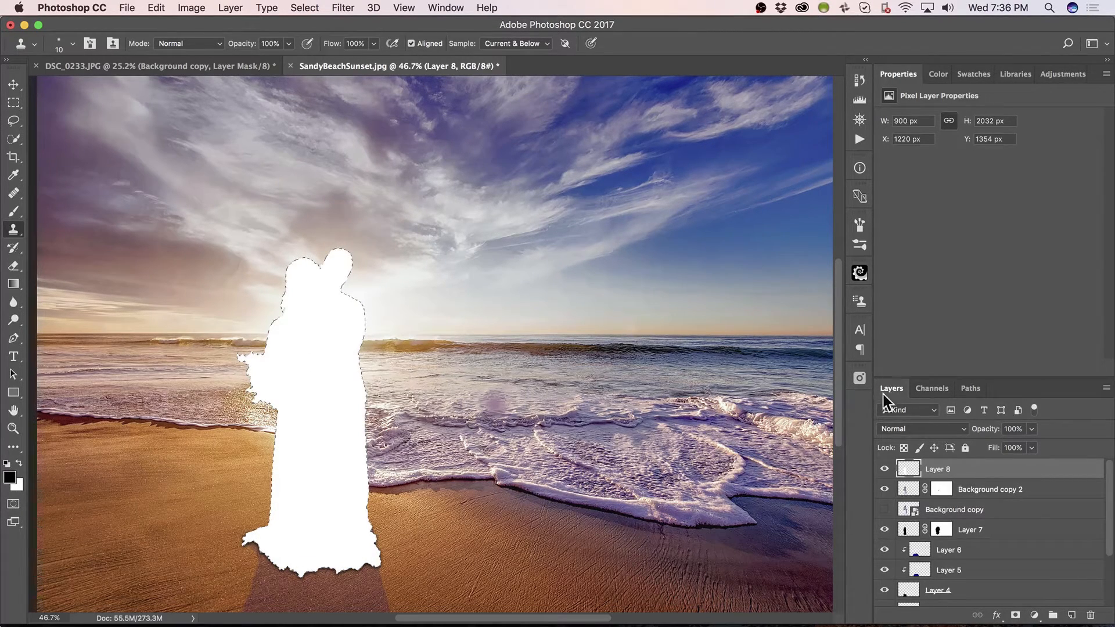
# Place the white silhouette layer directly below Background copy 2 and clear the selection
pyautogui.moveTo(975, 469); pyautogui.dragTo(974, 492)
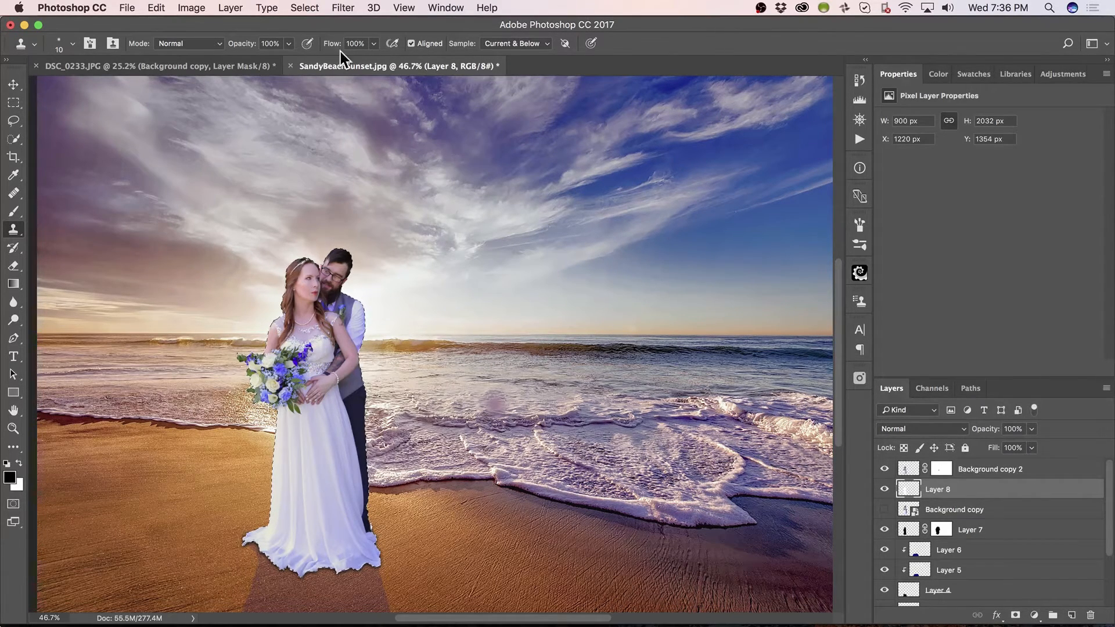
pyautogui.click(343, 9)
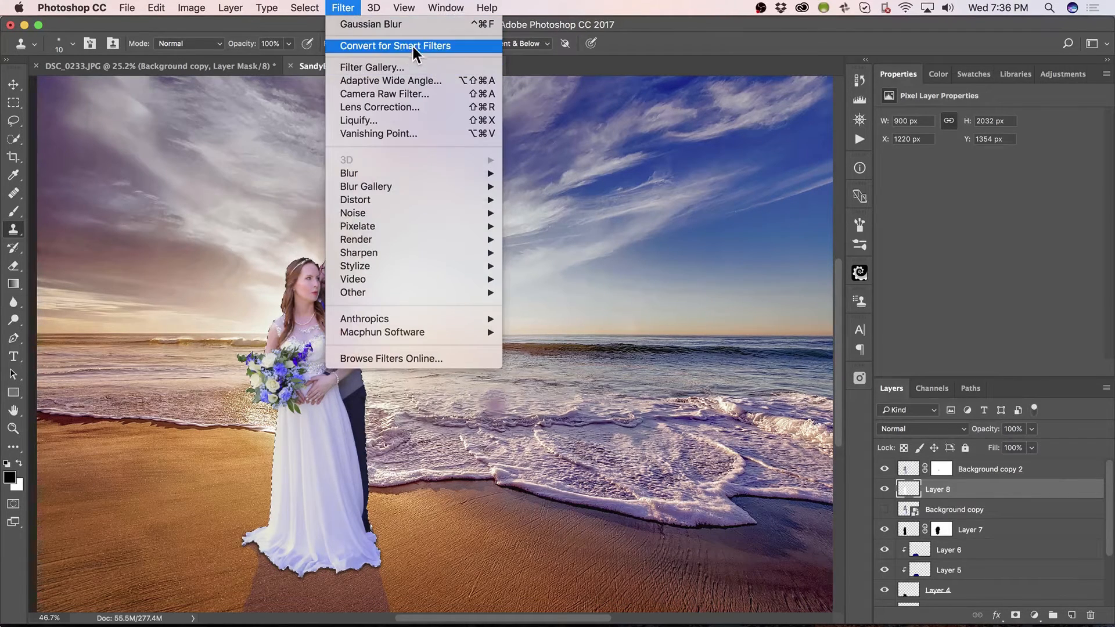
pyautogui.click(519, 12)
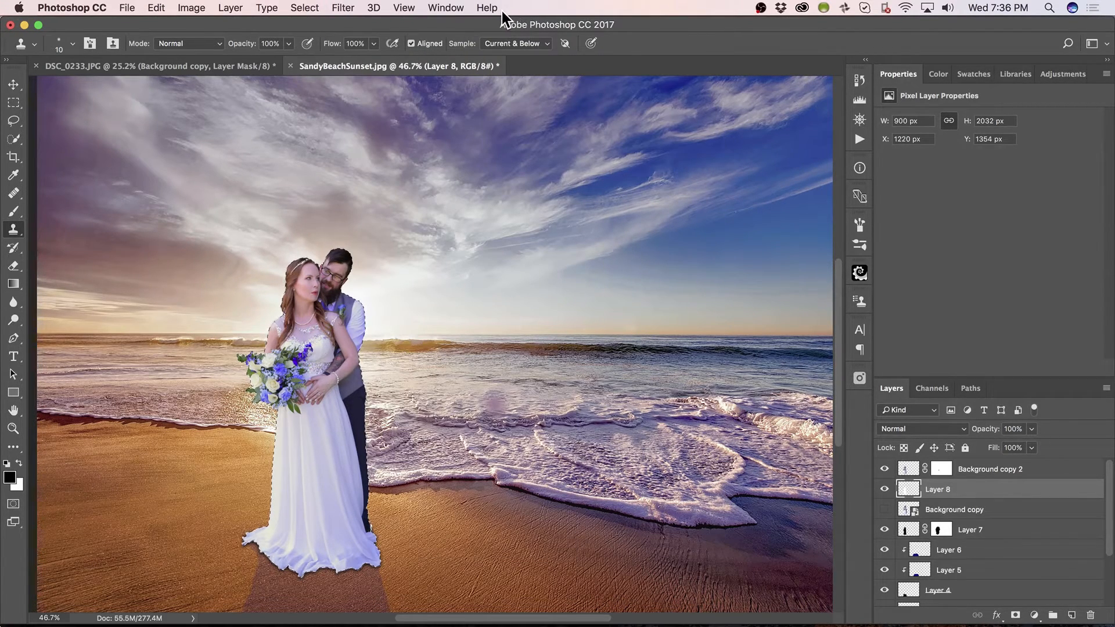
# Apply a Gaussian Blur with a radius of 9.3 pixels to the white silhouette layer
pyautogui.click(344, 8)
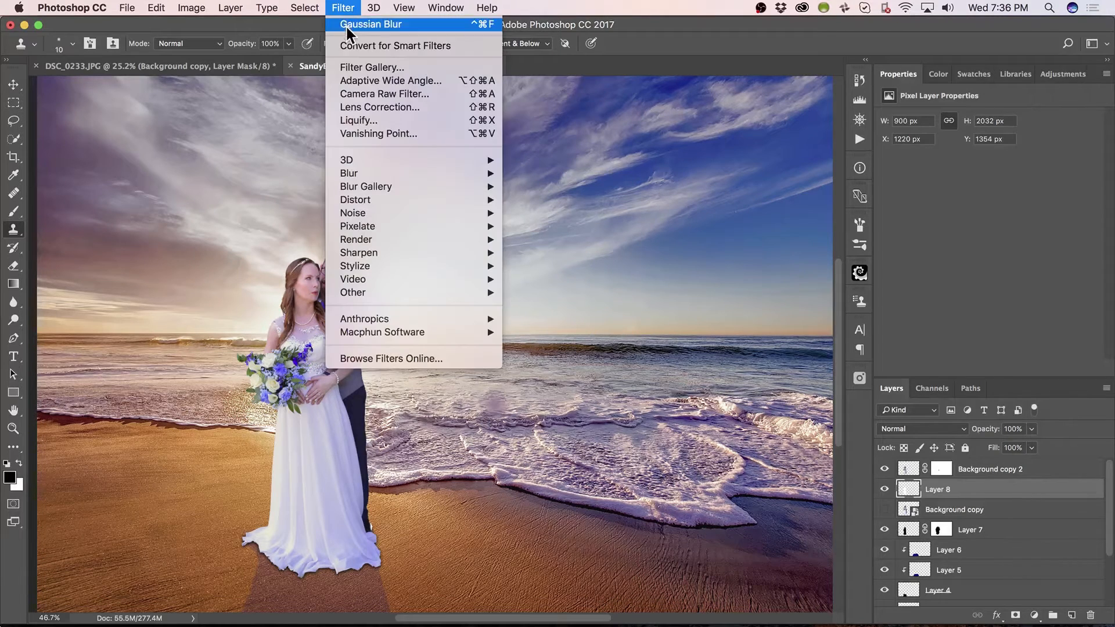
pyautogui.moveTo(422, 173)
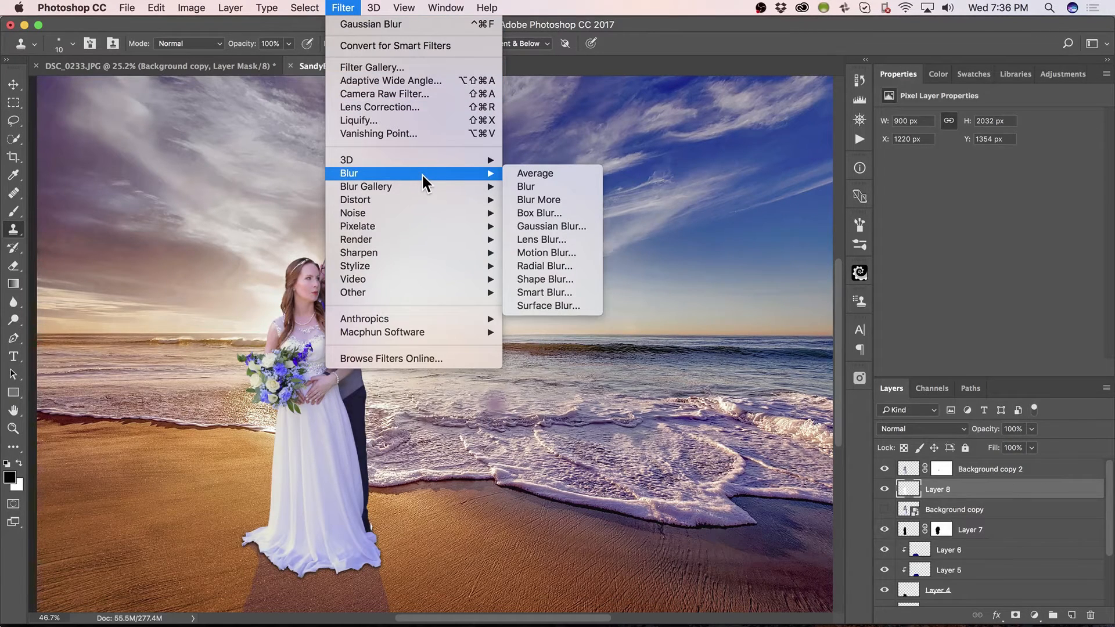
pyautogui.click(574, 225)
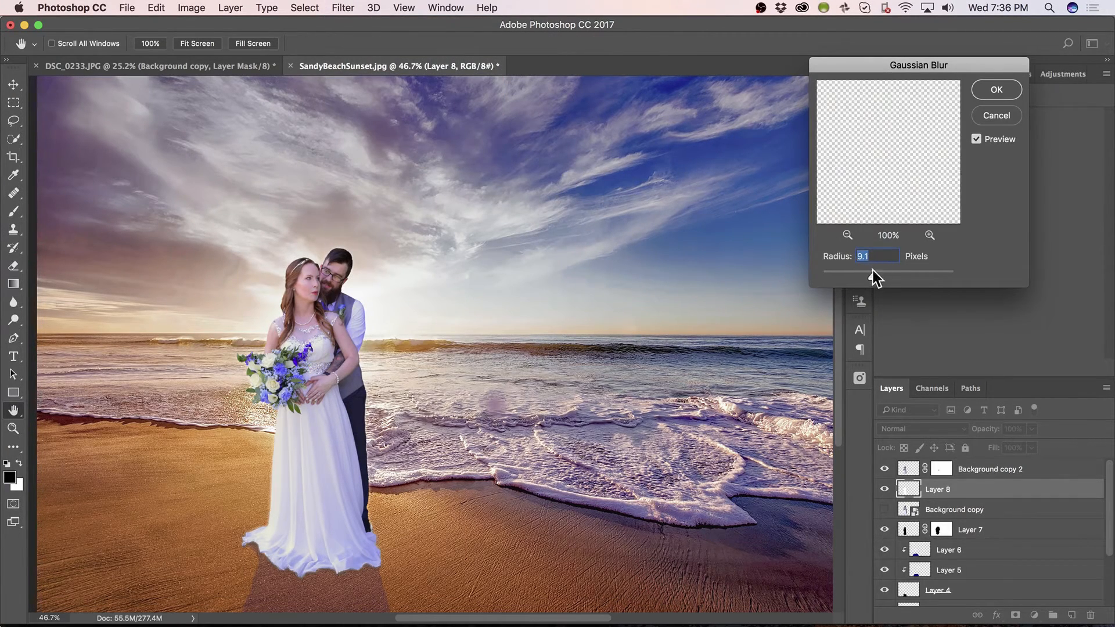
pyautogui.click(319, 346)
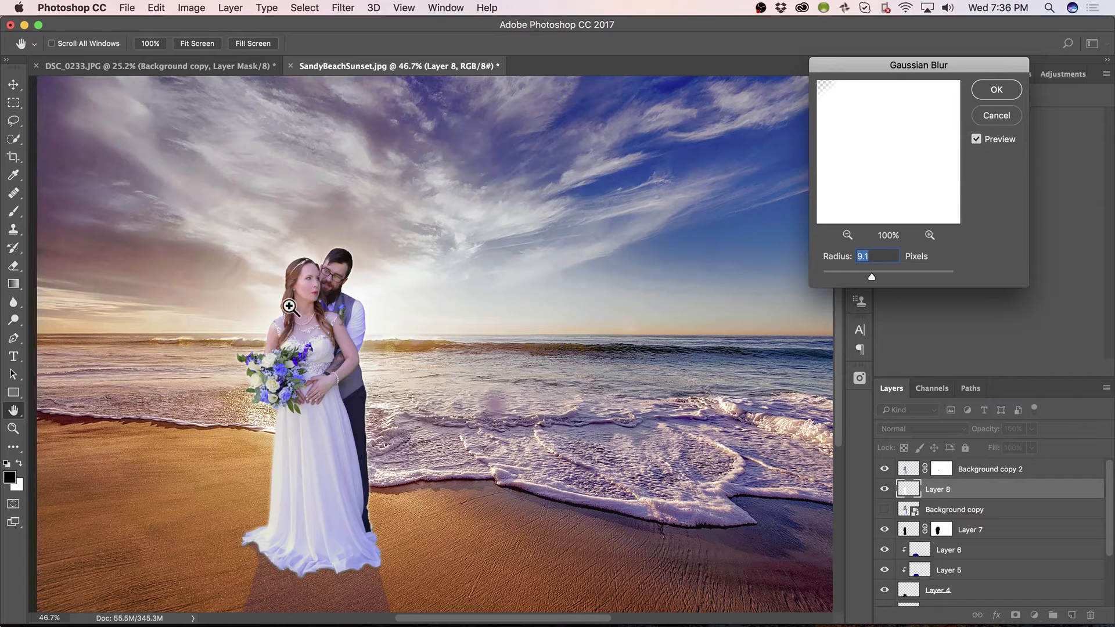
pyautogui.moveTo(337, 301); pyautogui.dragTo(410, 296)
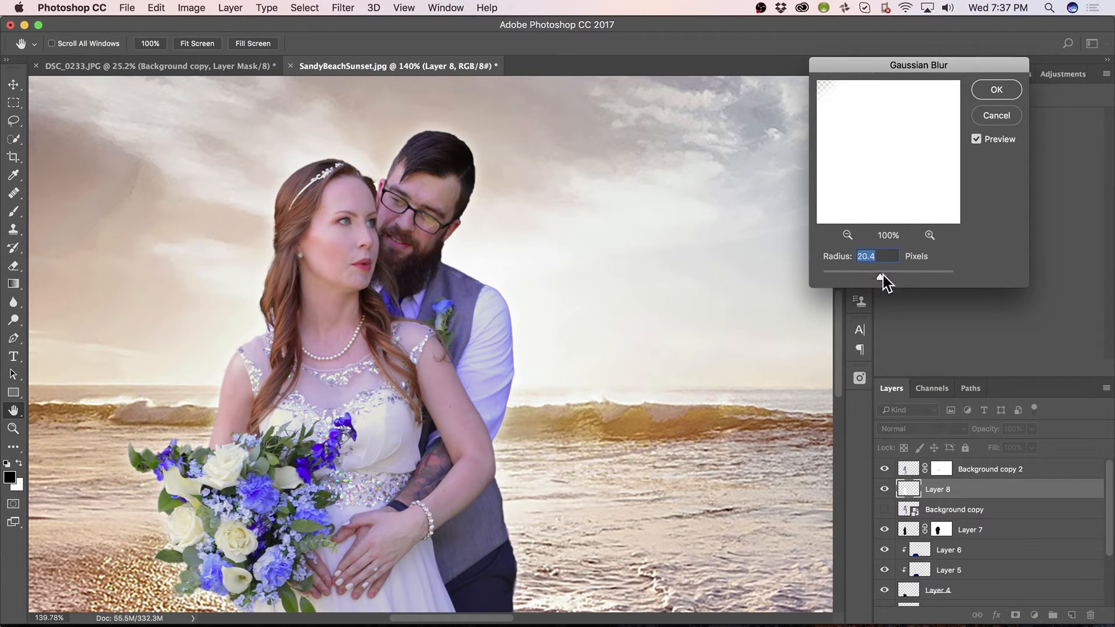
pyautogui.moveTo(886, 274); pyautogui.dragTo(916, 277)
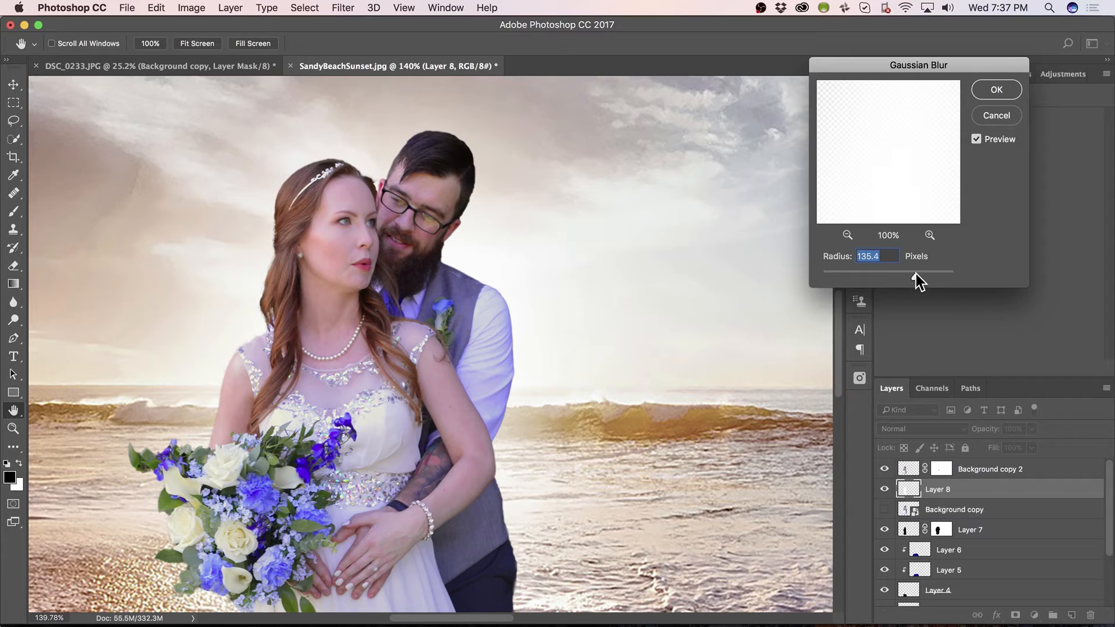
pyautogui.moveTo(910, 274); pyautogui.dragTo(863, 276)
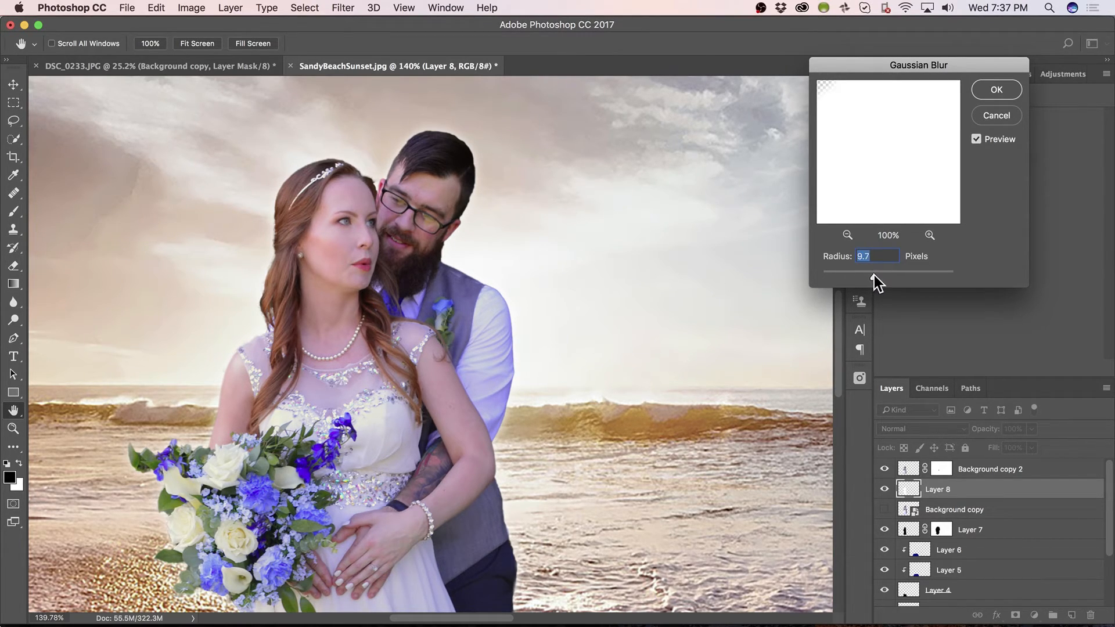
pyautogui.moveTo(874, 277); pyautogui.dragTo(873, 279)
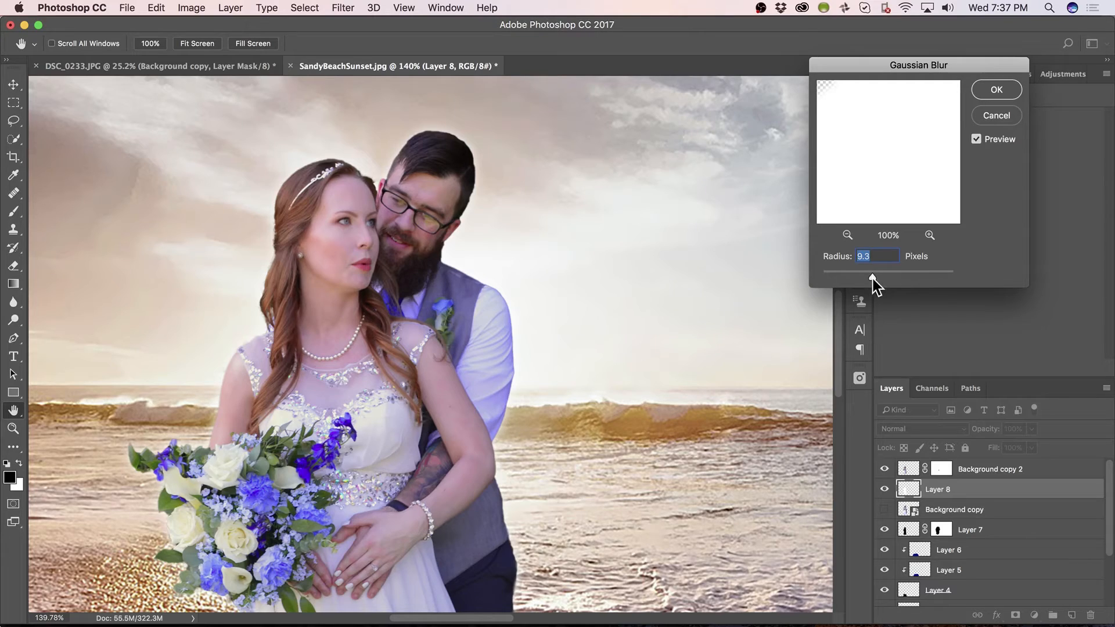
pyautogui.click(997, 91)
pyautogui.press('s')
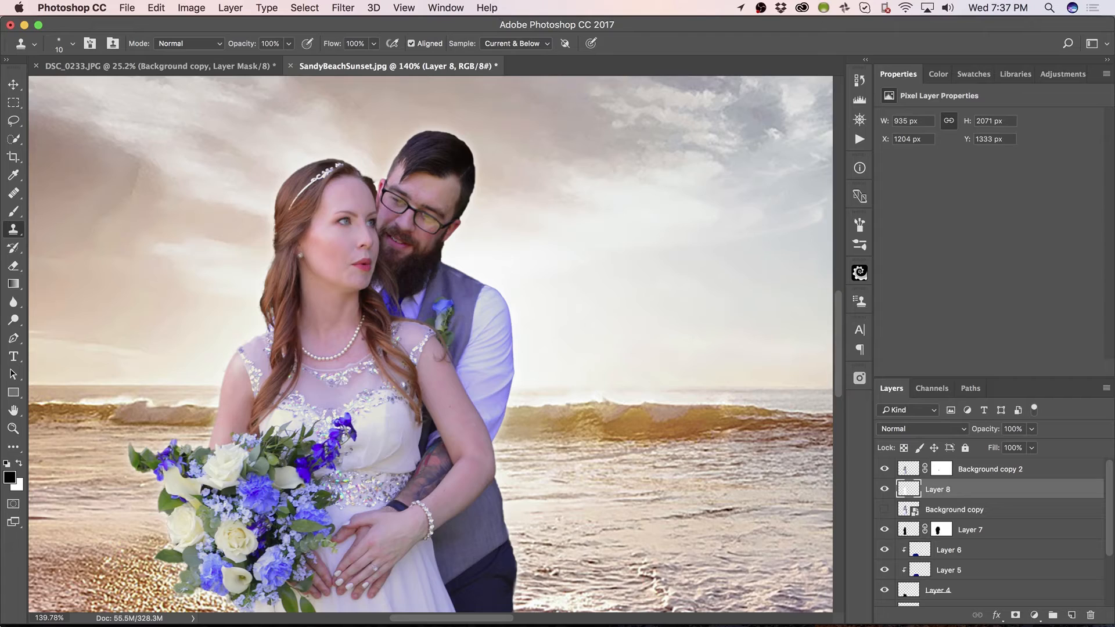
# Add a layer mask to the blurred white silhouette layer
pyautogui.moveTo(423, 418); pyautogui.dragTo(455, 155)
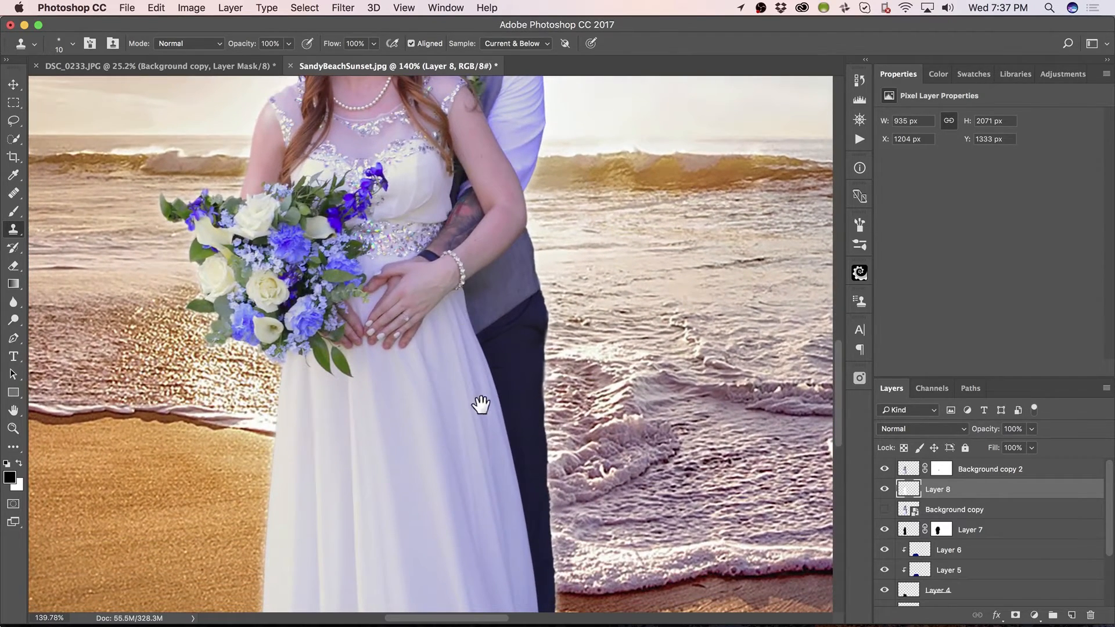
pyautogui.moveTo(481, 405)
pyautogui.mouseDown()
pyautogui.moveTo(466, 291)
pyautogui.moveTo(473, 102)
pyautogui.mouseUp()
pyautogui.moveTo(531, 487); pyautogui.dragTo(532, 424)
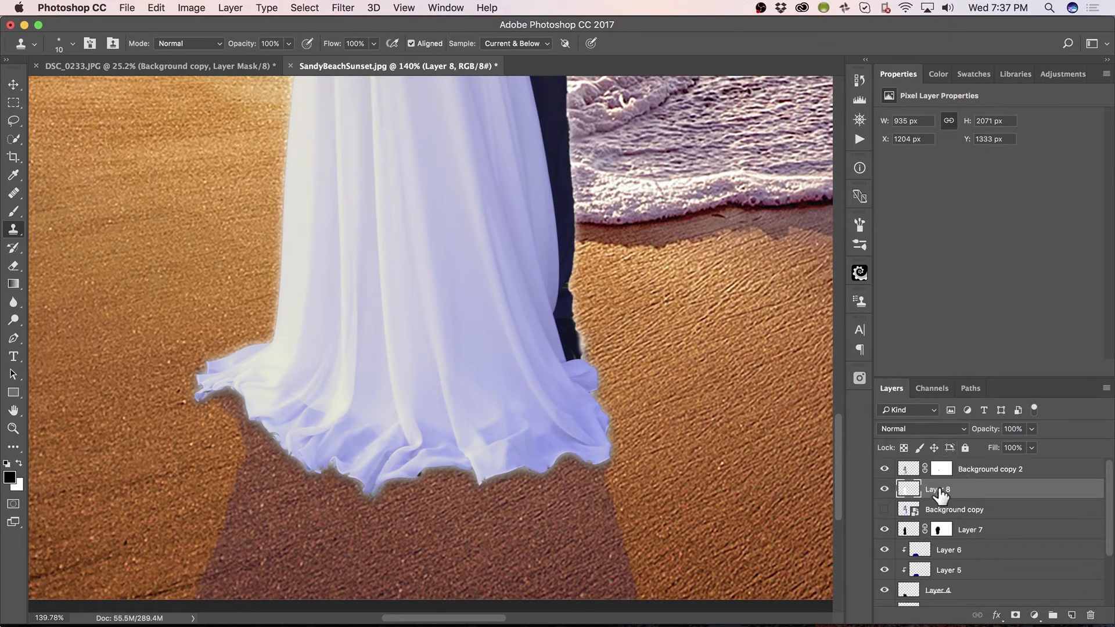
pyautogui.click(1015, 615)
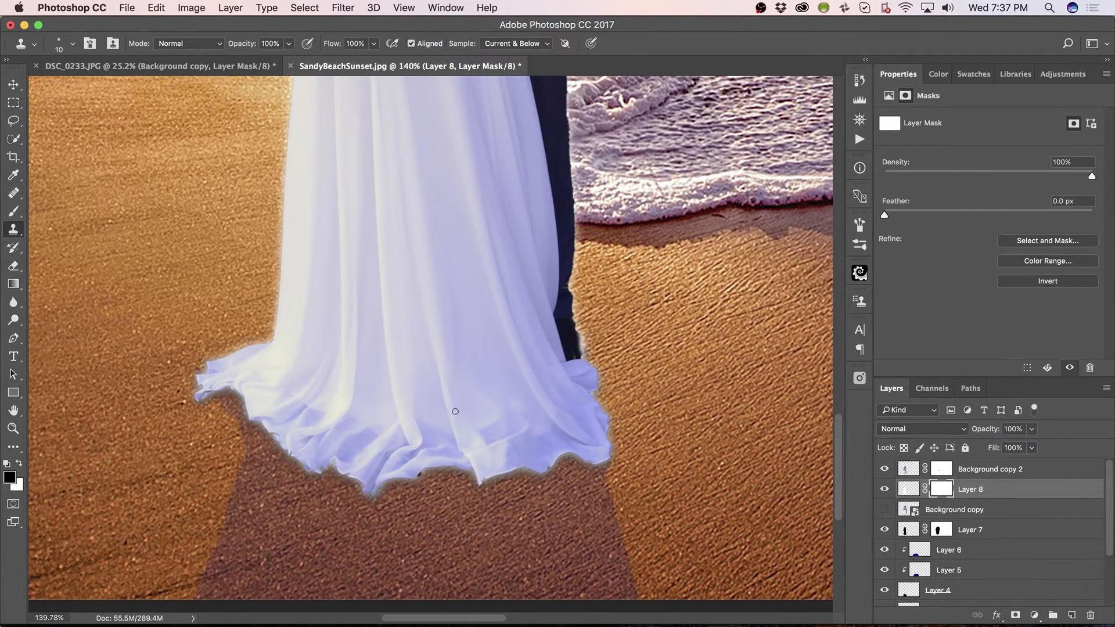
# Paint black on the silhouette's mask along the dress hem with a 125-pixel brush to hide the glow there
pyautogui.press('b')
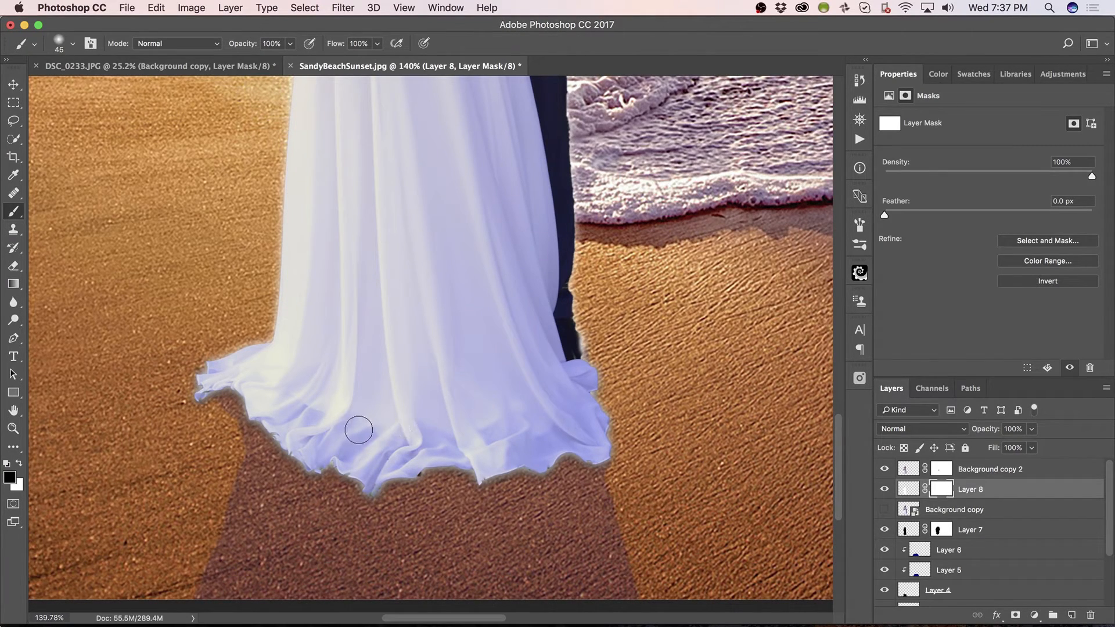
pyautogui.press(']')
pyautogui.press(']')
pyautogui.press(']')
pyautogui.press(']')
pyautogui.press(']')
pyautogui.press(']')
pyautogui.press(']')
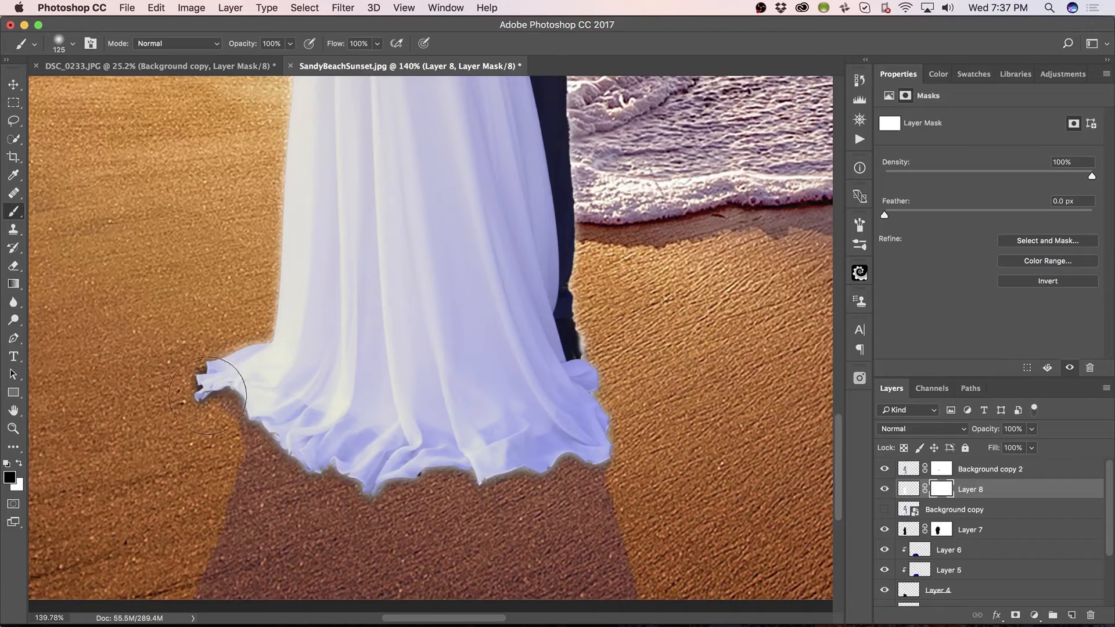
pyautogui.moveTo(208, 396)
pyautogui.mouseDown()
pyautogui.moveTo(290, 418)
pyautogui.moveTo(380, 475)
pyautogui.moveTo(336, 502)
pyautogui.moveTo(571, 472)
pyautogui.moveTo(597, 457)
pyautogui.moveTo(578, 410)
pyautogui.moveTo(557, 400)
pyautogui.moveTo(570, 391)
pyautogui.moveTo(595, 445)
pyautogui.moveTo(427, 438)
pyautogui.moveTo(220, 400)
pyautogui.moveTo(196, 413)
pyautogui.moveTo(344, 441)
pyautogui.moveTo(364, 458)
pyautogui.moveTo(545, 459)
pyautogui.moveTo(535, 460)
pyautogui.moveTo(585, 448)
pyautogui.moveTo(599, 423)
pyautogui.moveTo(553, 403)
pyautogui.mouseUp()
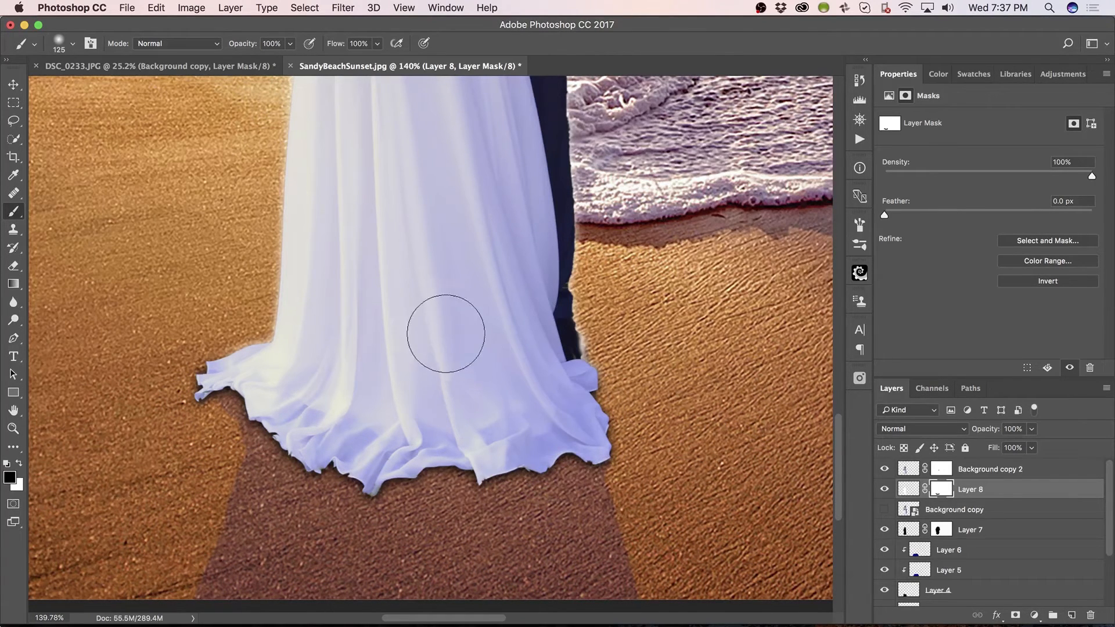
# Create a new empty layer above Background copy 2
pyautogui.moveTo(439, 247); pyautogui.dragTo(468, 464)
pyautogui.moveTo(438, 322); pyautogui.dragTo(451, 515)
pyautogui.moveTo(428, 286); pyautogui.dragTo(433, 400)
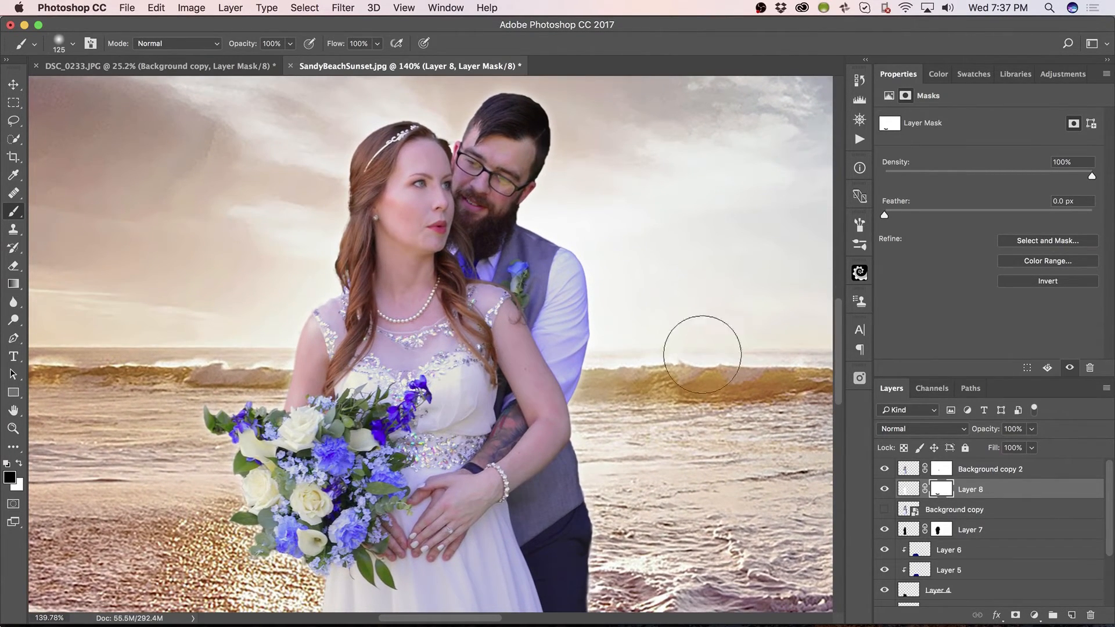
pyautogui.click(907, 473)
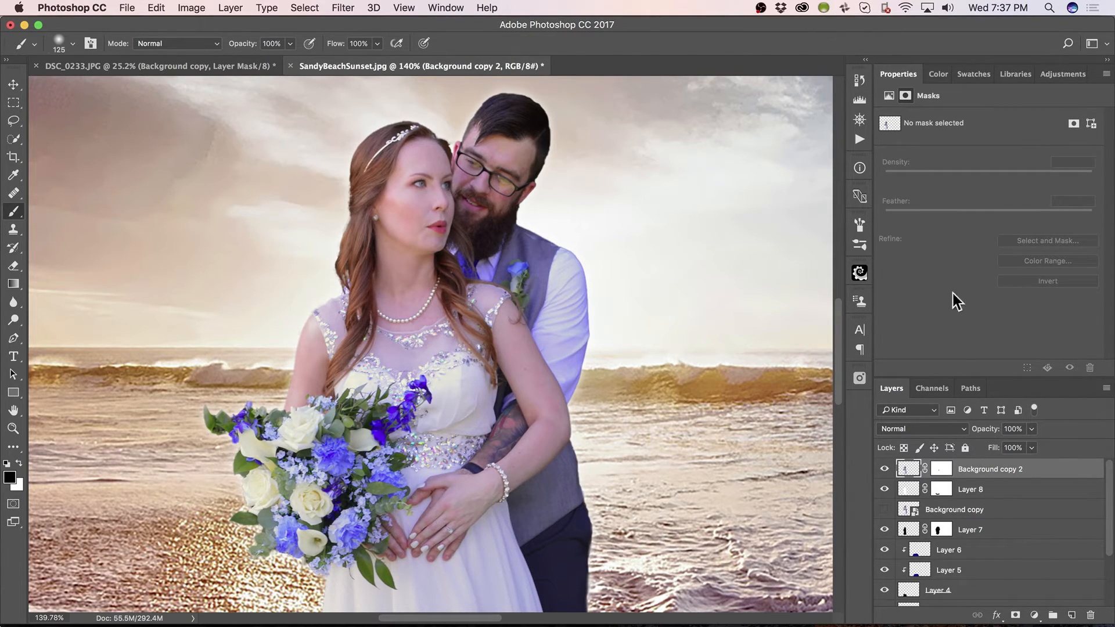
pyautogui.click(1072, 615)
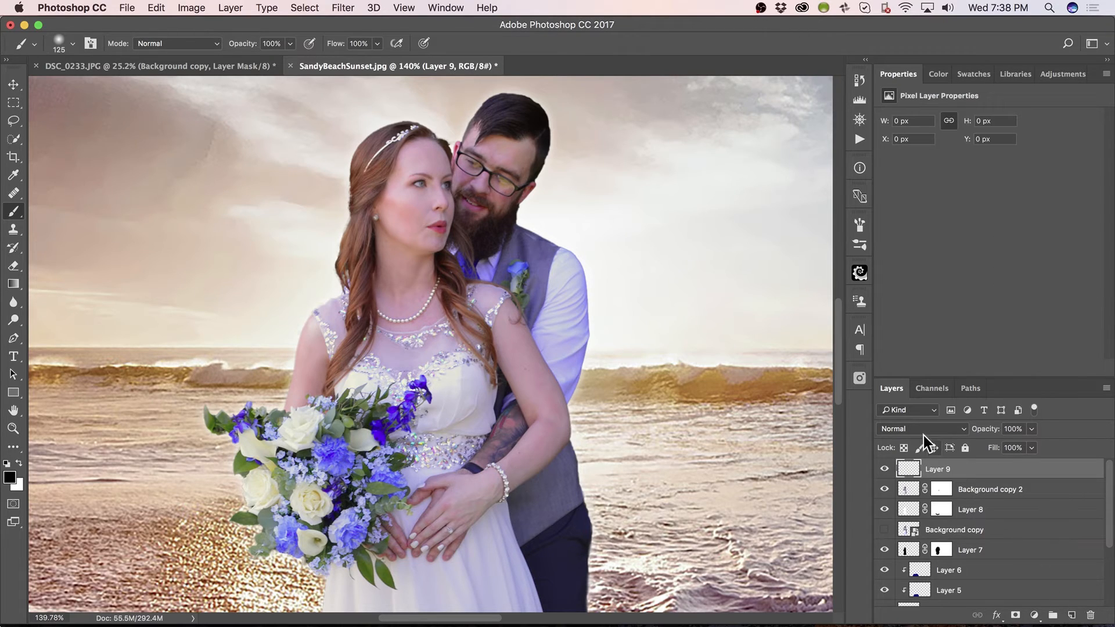
# Load the couple's outline from Background copy 2 as a selection and feather it by 5 pixels
pyautogui.keyDown('super'); pyautogui.click(915, 495); pyautogui.keyUp('super')
pyautogui.click(304, 8)
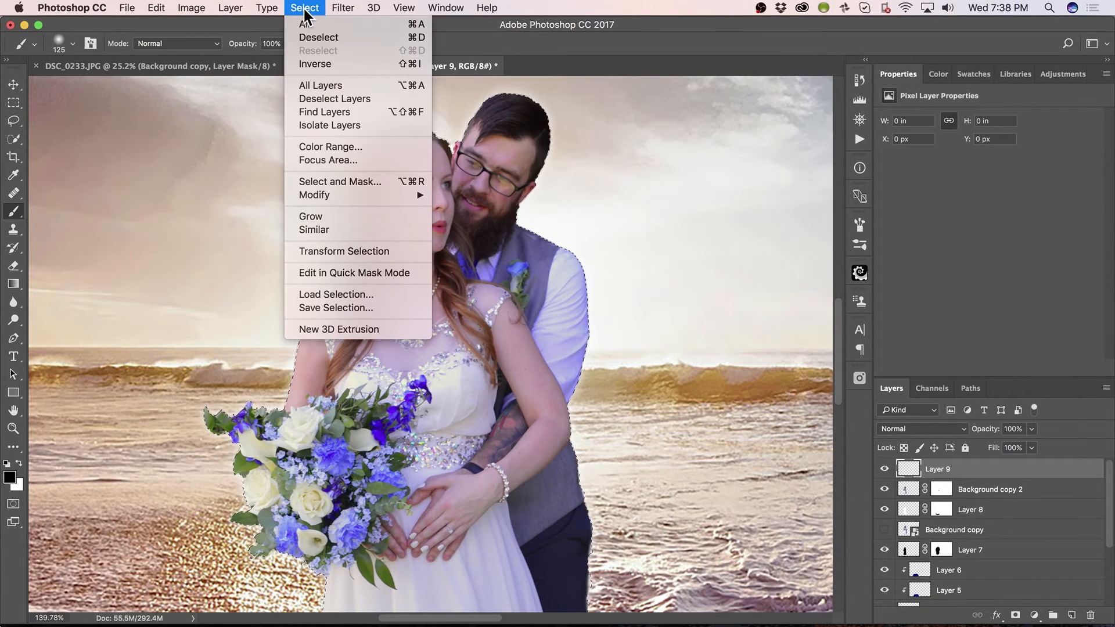
pyautogui.moveTo(366, 194)
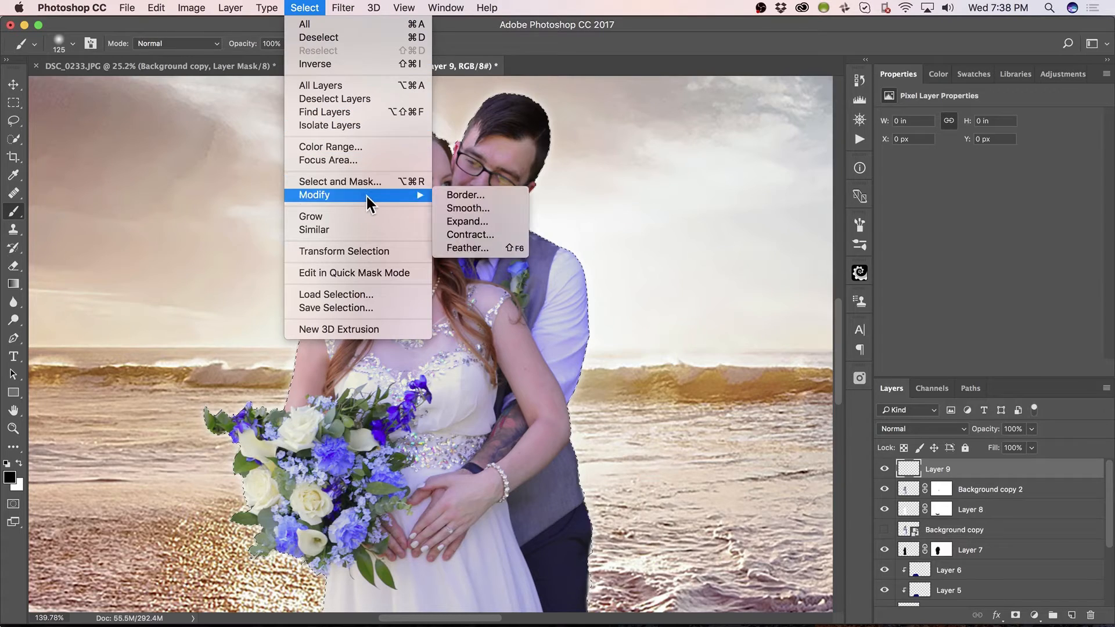
pyautogui.click(471, 249)
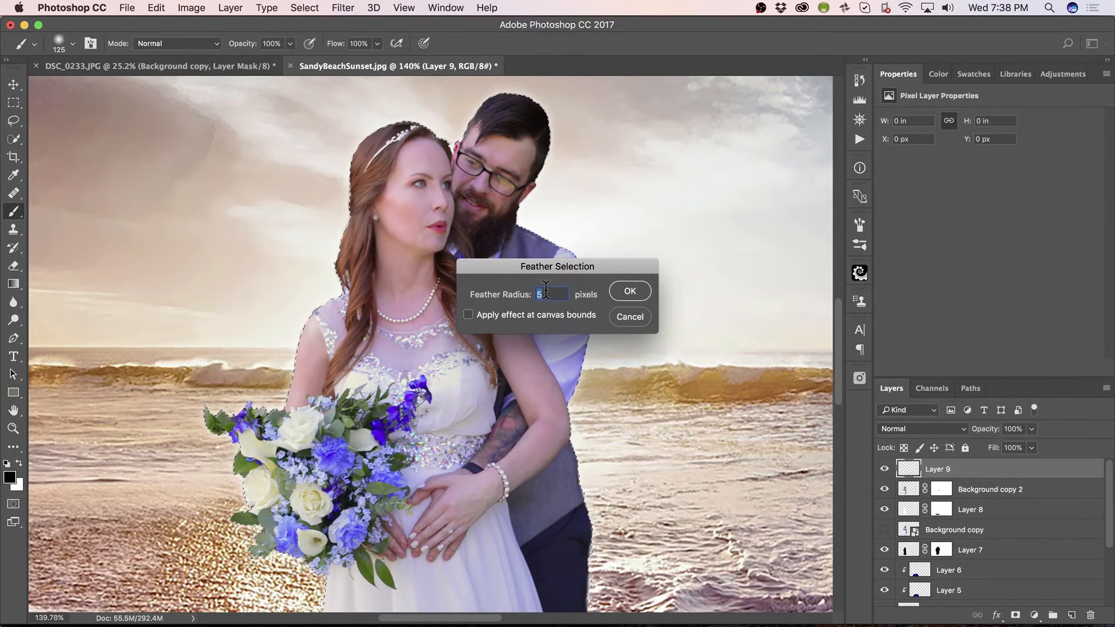
pyautogui.click(627, 290)
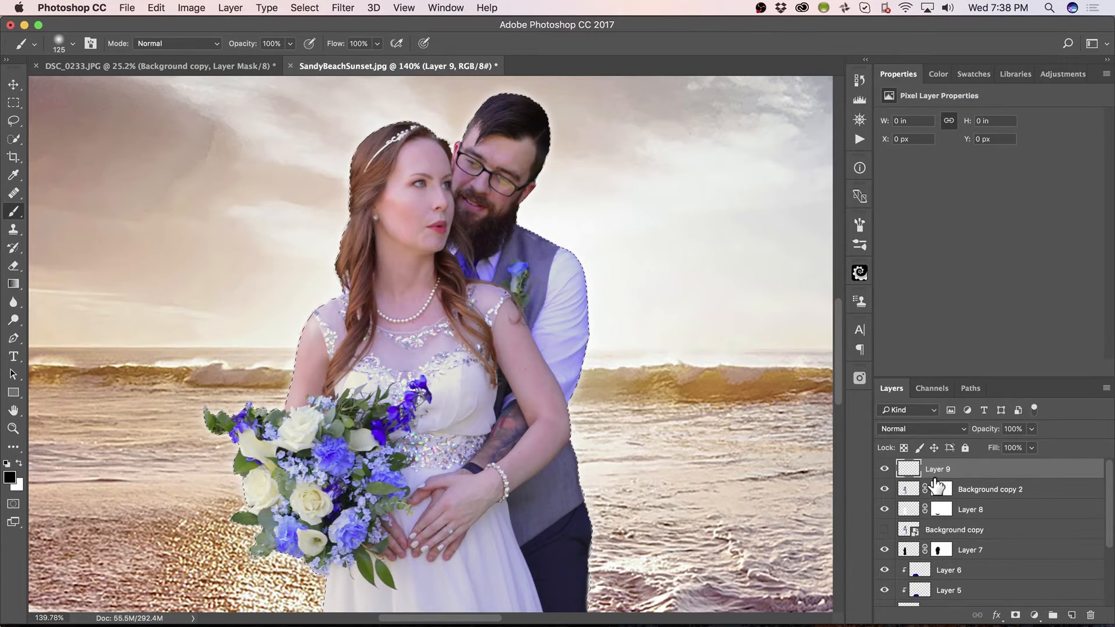
# Copy the feathered couple from Background copy 2's image onto its own layer and hide Background copy 2
pyautogui.click(942, 491)
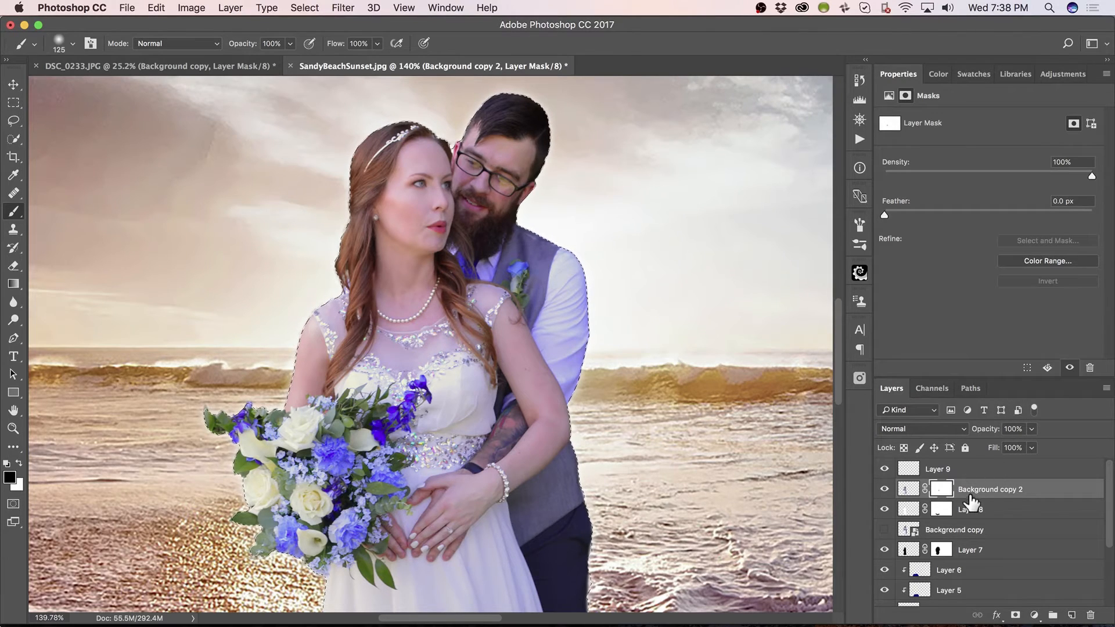
pyautogui.click(920, 493)
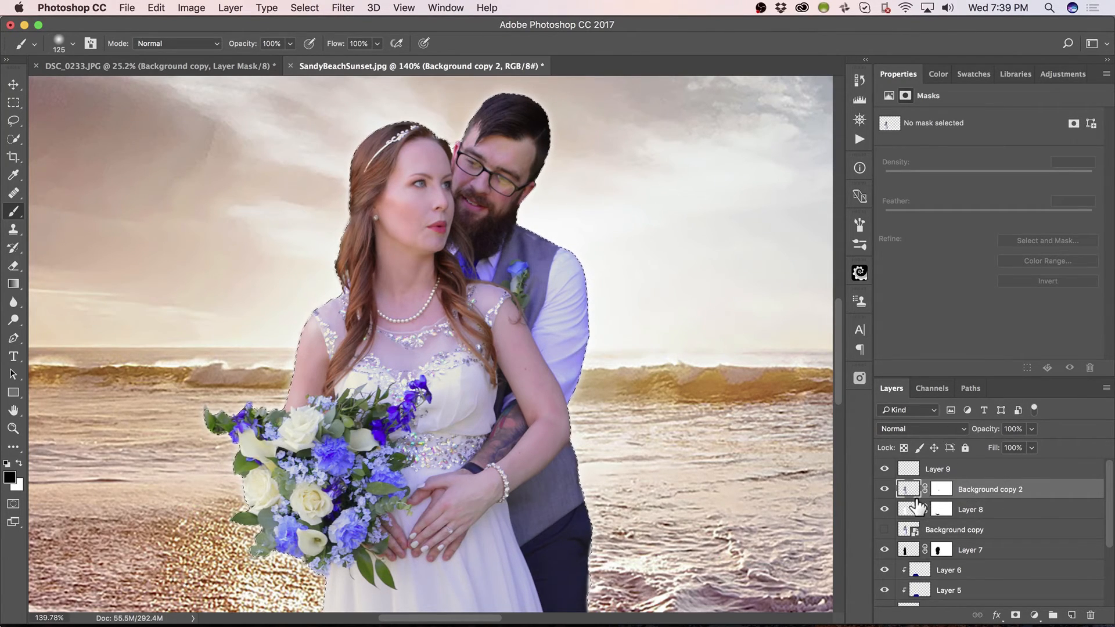
pyautogui.press('super+j')
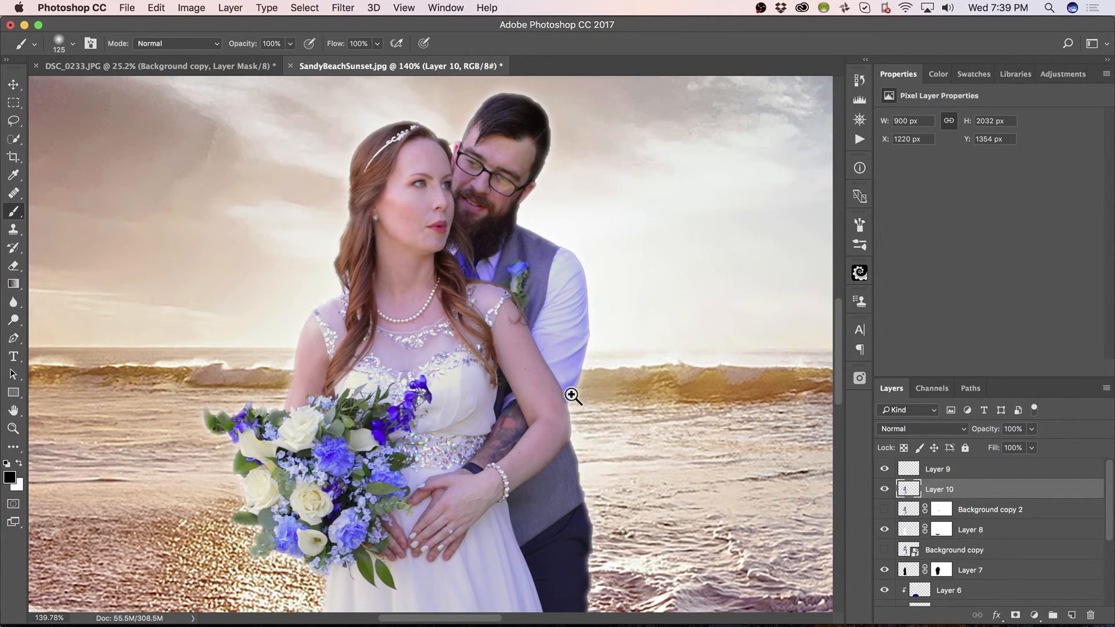
# Examine the feathered edges up close around the groom's sleeve, both heads, the bride's hair and the groom's trousers
pyautogui.moveTo(584, 374); pyautogui.dragTo(655, 381)
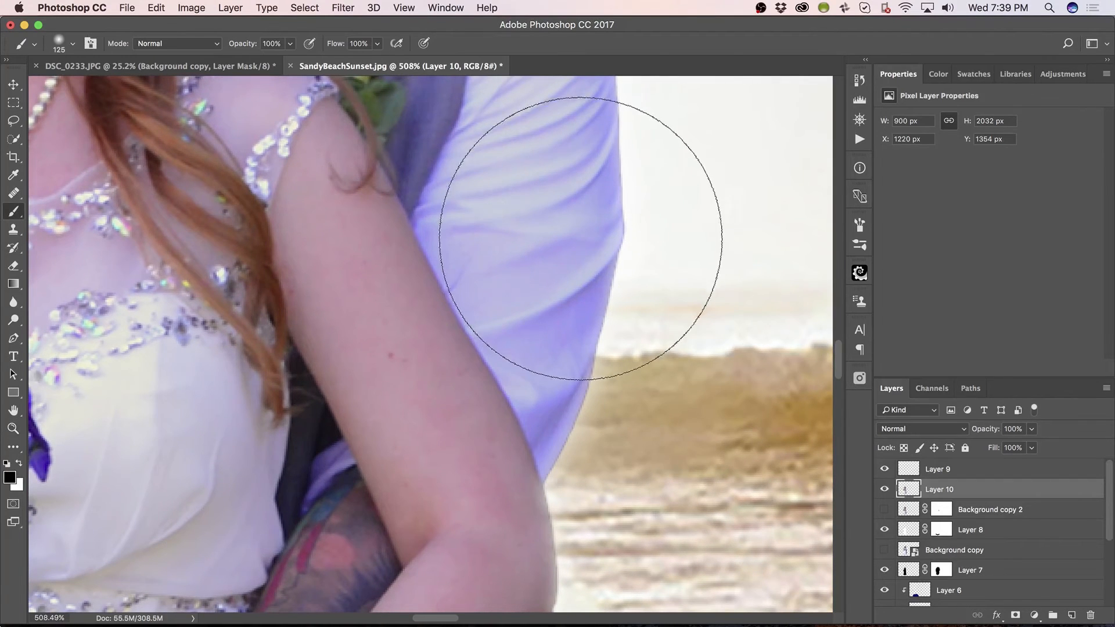
pyautogui.moveTo(581, 238); pyautogui.dragTo(670, 517)
pyautogui.moveTo(488, 320); pyautogui.dragTo(604, 523)
pyautogui.moveTo(604, 441); pyautogui.dragTo(607, 567)
pyautogui.moveTo(575, 392); pyautogui.dragTo(577, 528)
pyautogui.moveTo(547, 293); pyautogui.dragTo(582, 410)
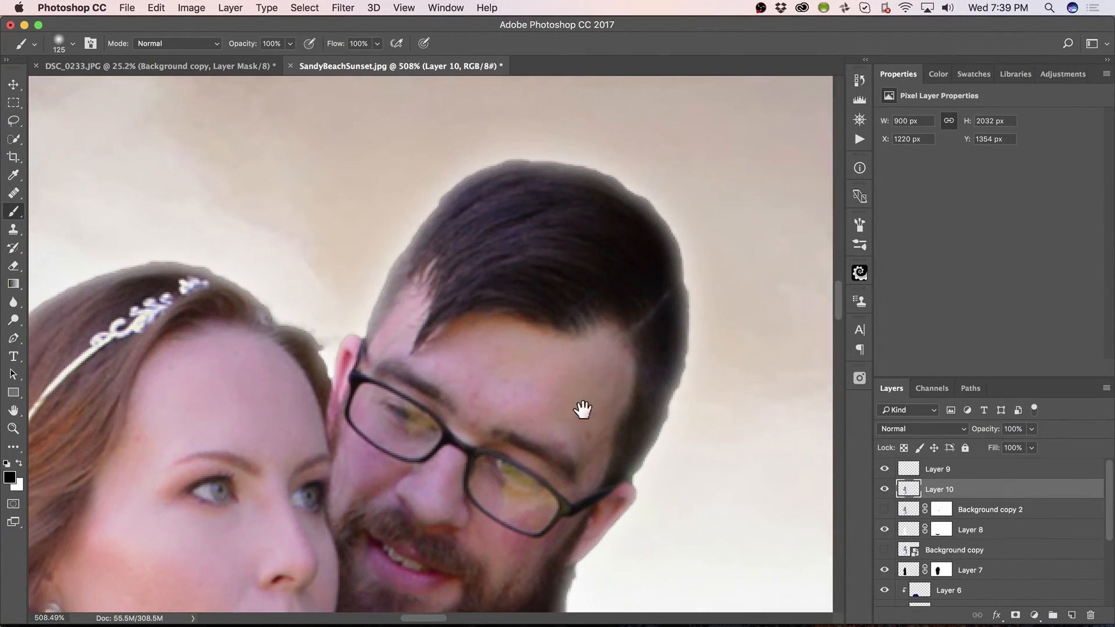
pyautogui.moveTo(349, 375); pyautogui.dragTo(596, 290)
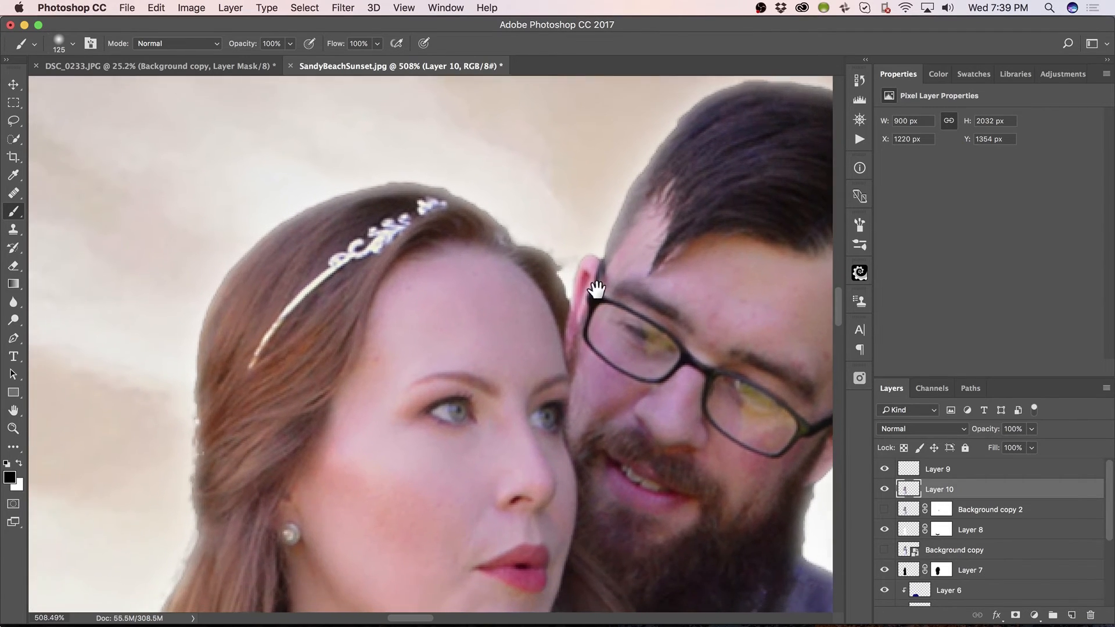
pyautogui.moveTo(543, 386); pyautogui.dragTo(575, 225)
pyautogui.moveTo(506, 460); pyautogui.dragTo(468, 286)
pyautogui.moveTo(471, 604); pyautogui.dragTo(563, 299)
pyautogui.moveTo(688, 349); pyautogui.dragTo(523, 194)
pyautogui.moveTo(657, 395); pyautogui.dragTo(585, 335)
pyautogui.moveTo(587, 426); pyautogui.dragTo(567, 294)
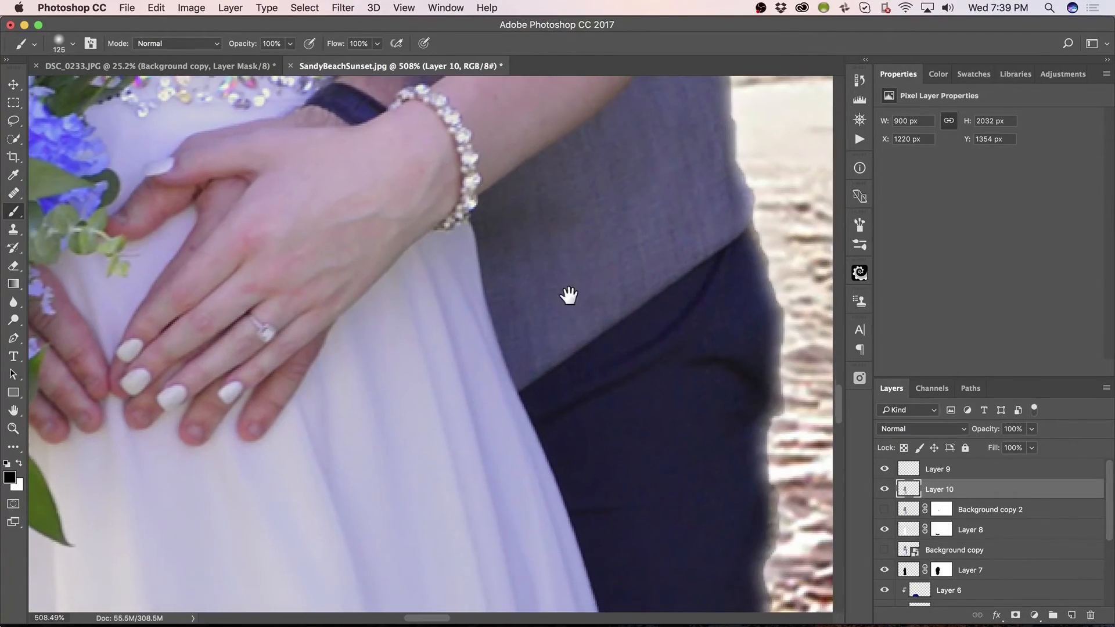
# Make Background copy 2 visible again beneath the feathered copy of the couple
pyautogui.scroll(-15, 569, 296)
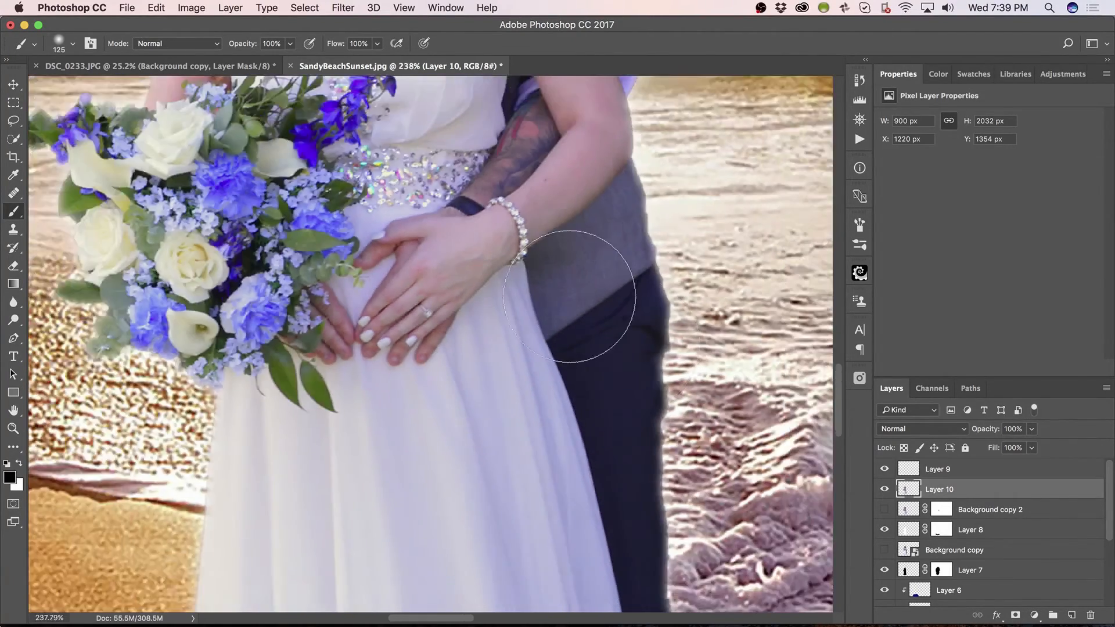
pyautogui.scroll(-1, 569, 297)
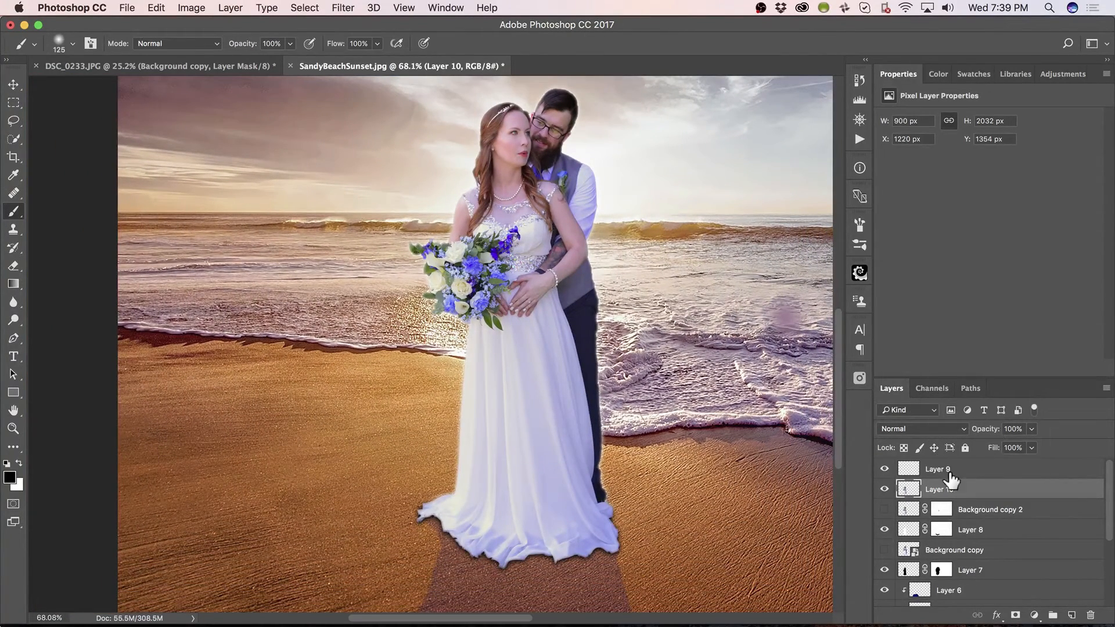
pyautogui.click(885, 509)
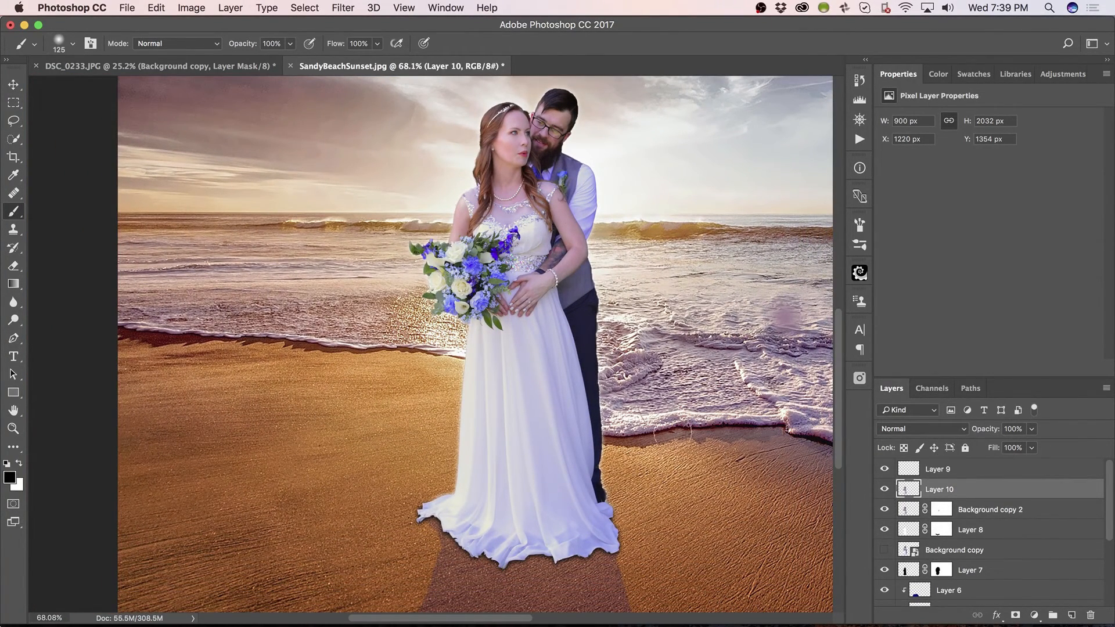
# Lower the opacity of Background copy 2 to 48% and check how the couple's edges blend with the beach
pyautogui.press('z')
pyautogui.scroll(12, 593, 412)
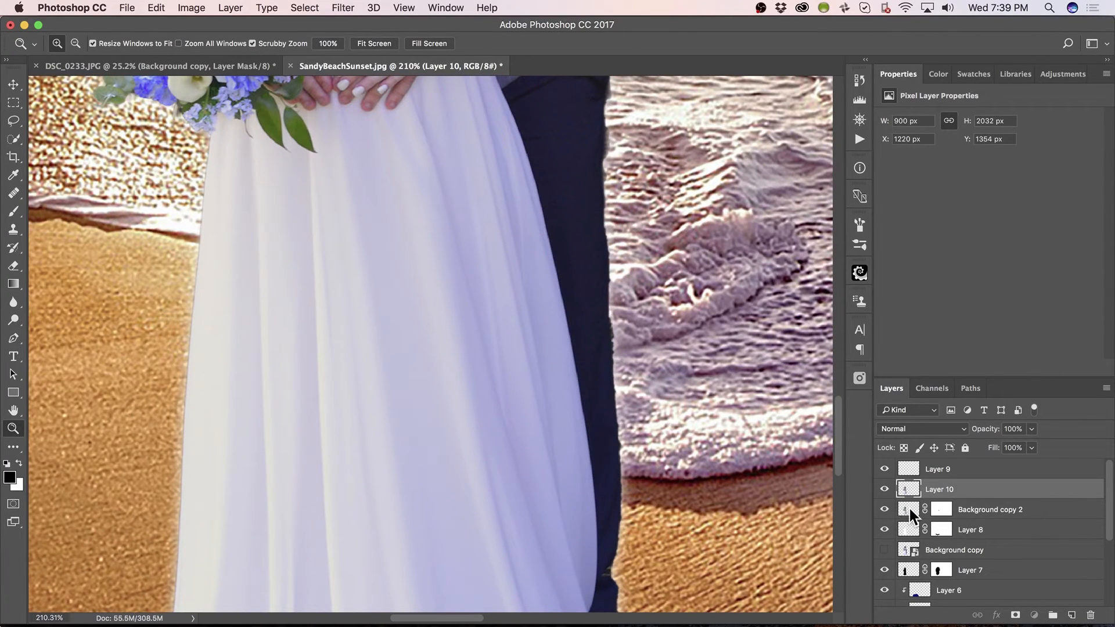
pyautogui.click(910, 509)
pyautogui.moveTo(985, 437)
pyautogui.mouseDown()
pyautogui.moveTo(955, 440)
pyautogui.moveTo(983, 440)
pyautogui.mouseUp()
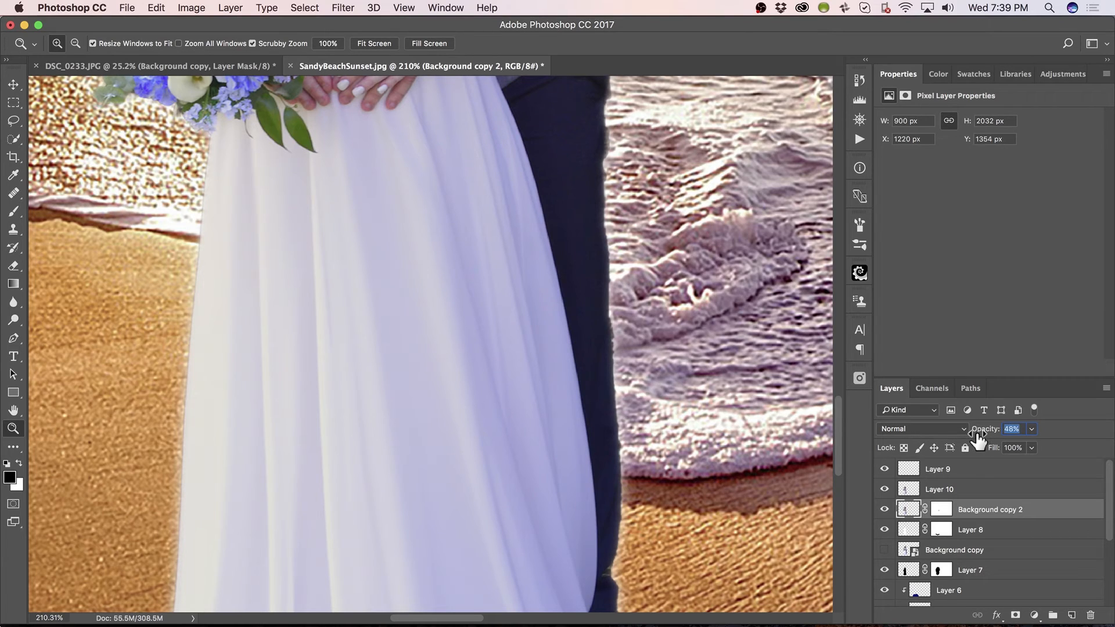
pyautogui.press('super+0')
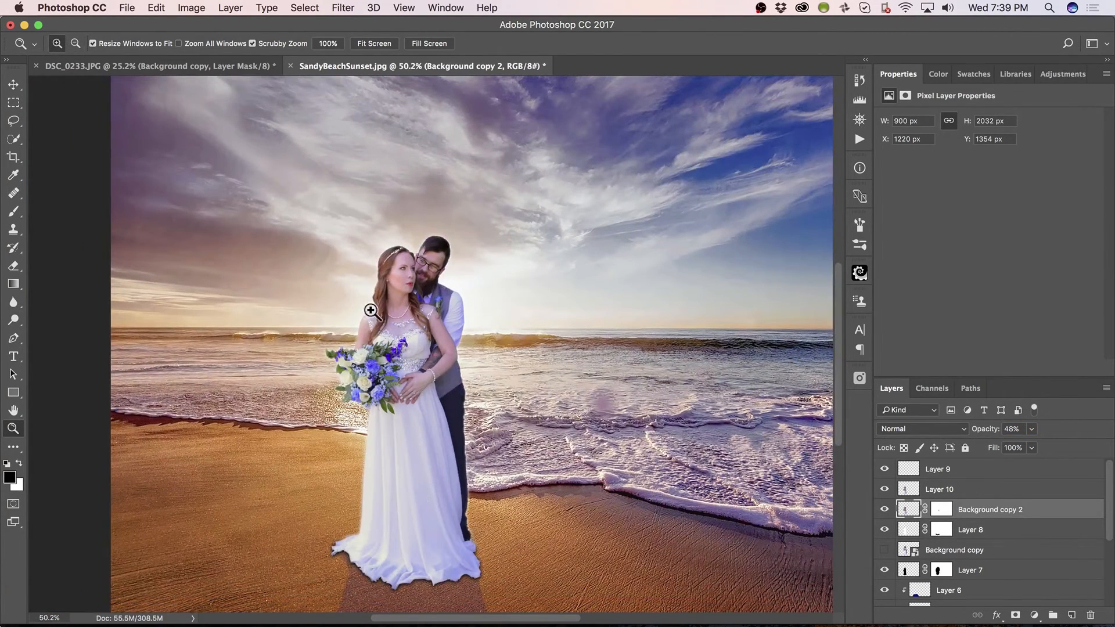
pyautogui.moveTo(382, 446); pyautogui.dragTo(482, 313)
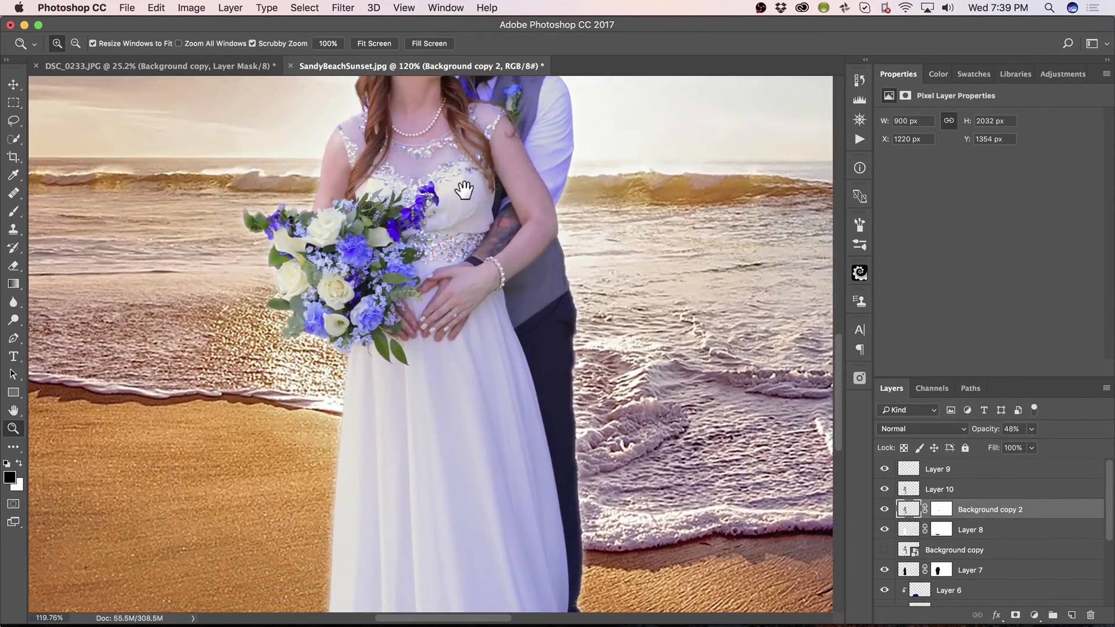
pyautogui.moveTo(461, 186); pyautogui.dragTo(468, 323)
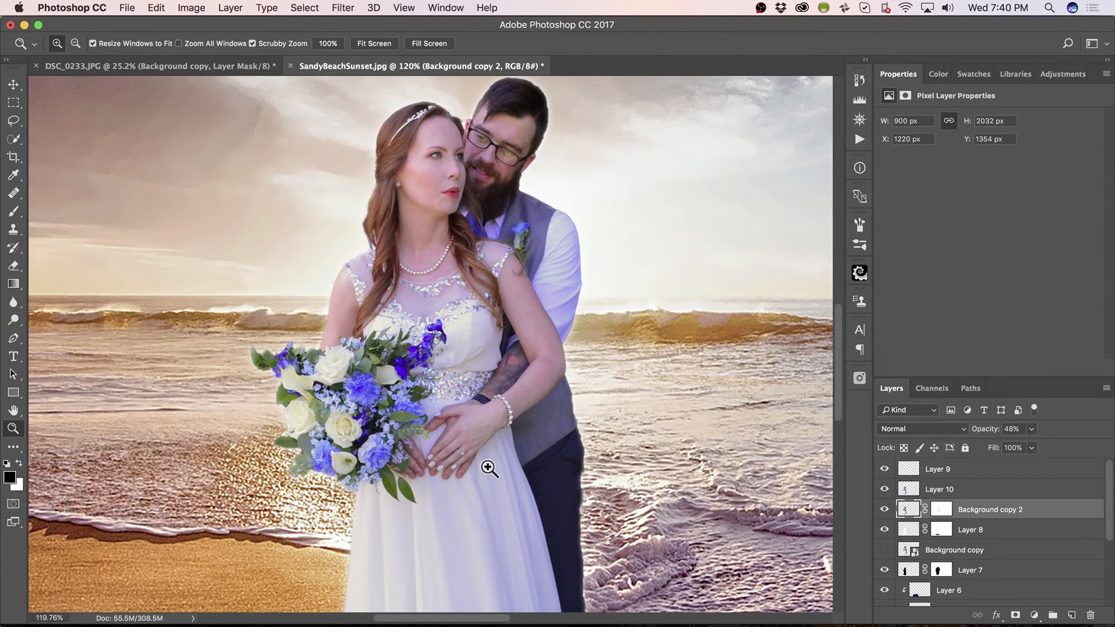
pyautogui.moveTo(453, 498); pyautogui.dragTo(495, 289)
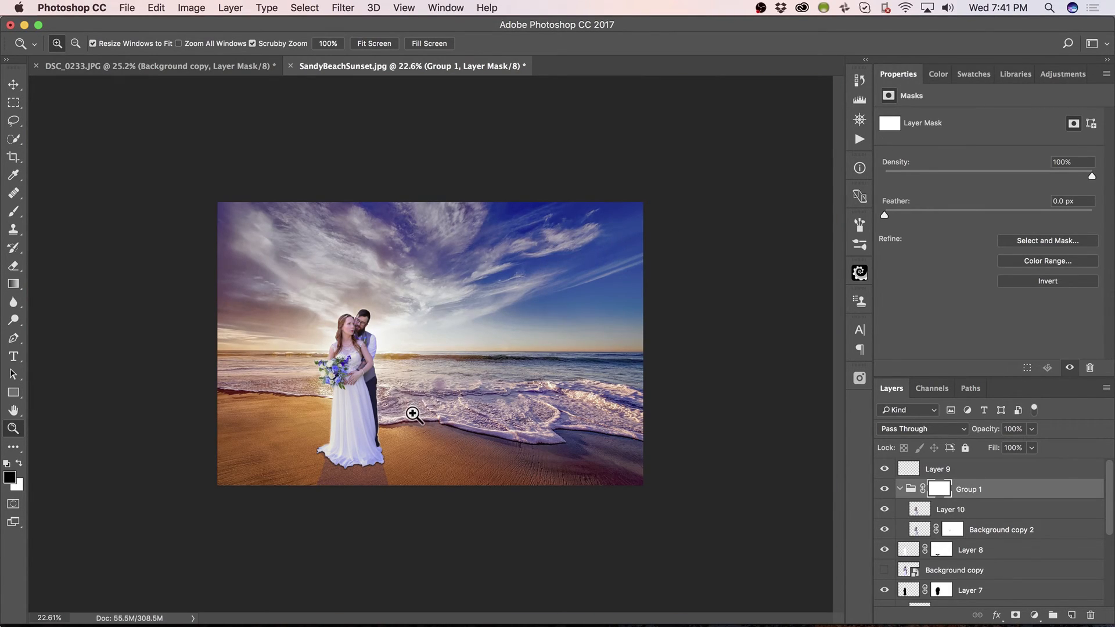
# Add a Curves adjustment layer directly above Group 1, outside the group, and clip it to the group
pyautogui.moveTo(371, 326); pyautogui.dragTo(430, 324)
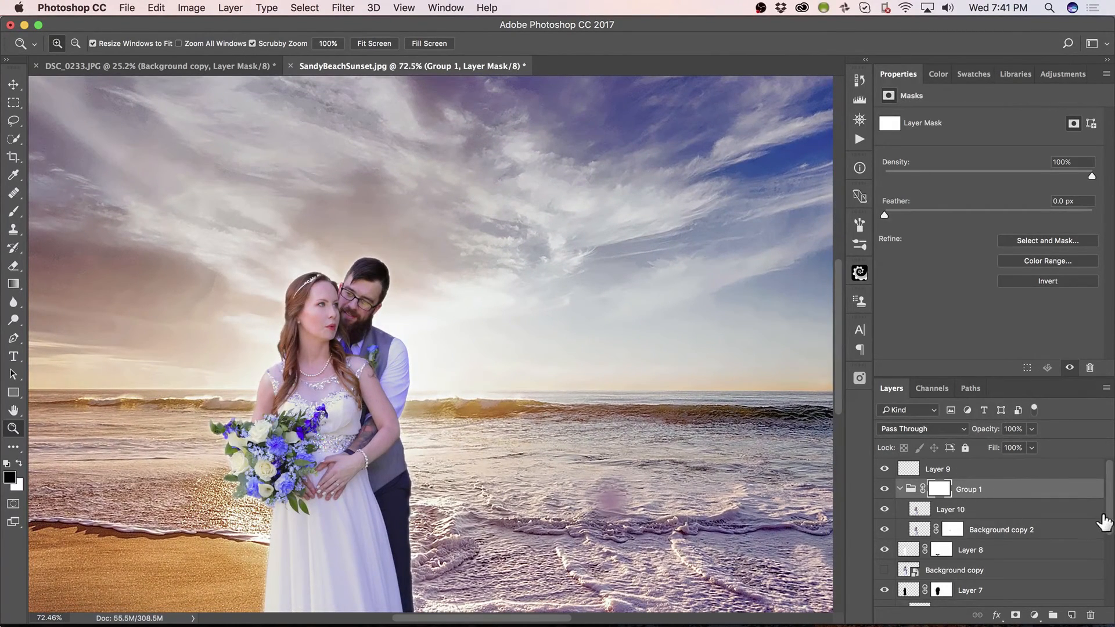
pyautogui.moveTo(1108, 509)
pyautogui.mouseDown()
pyautogui.moveTo(1108, 526)
pyautogui.moveTo(1108, 505)
pyautogui.mouseUp()
pyautogui.click(1034, 615)
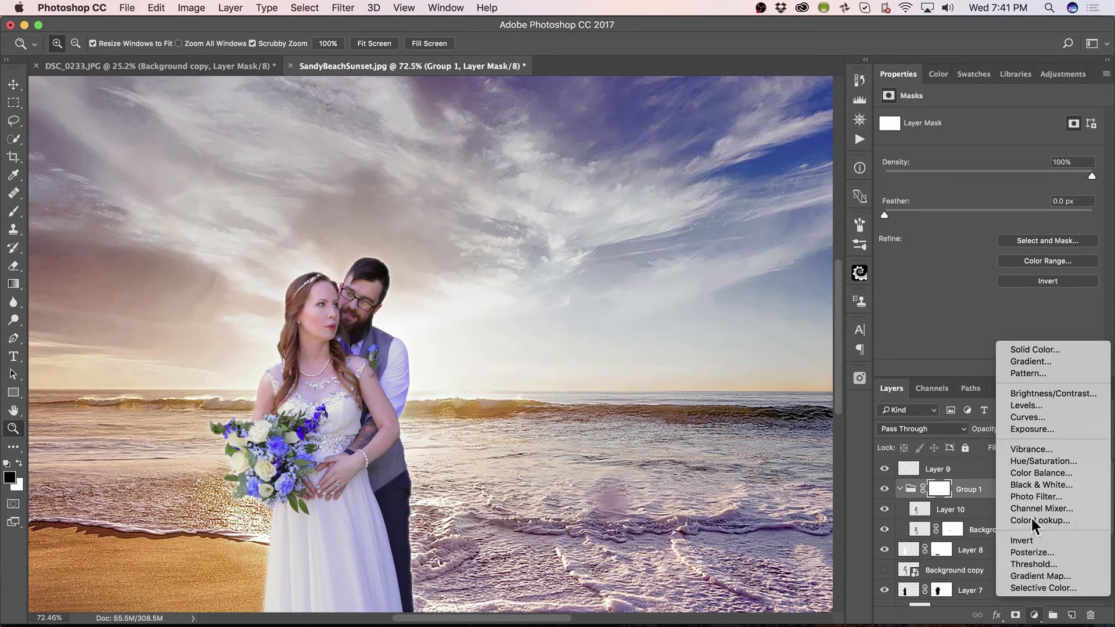
pyautogui.click(1046, 417)
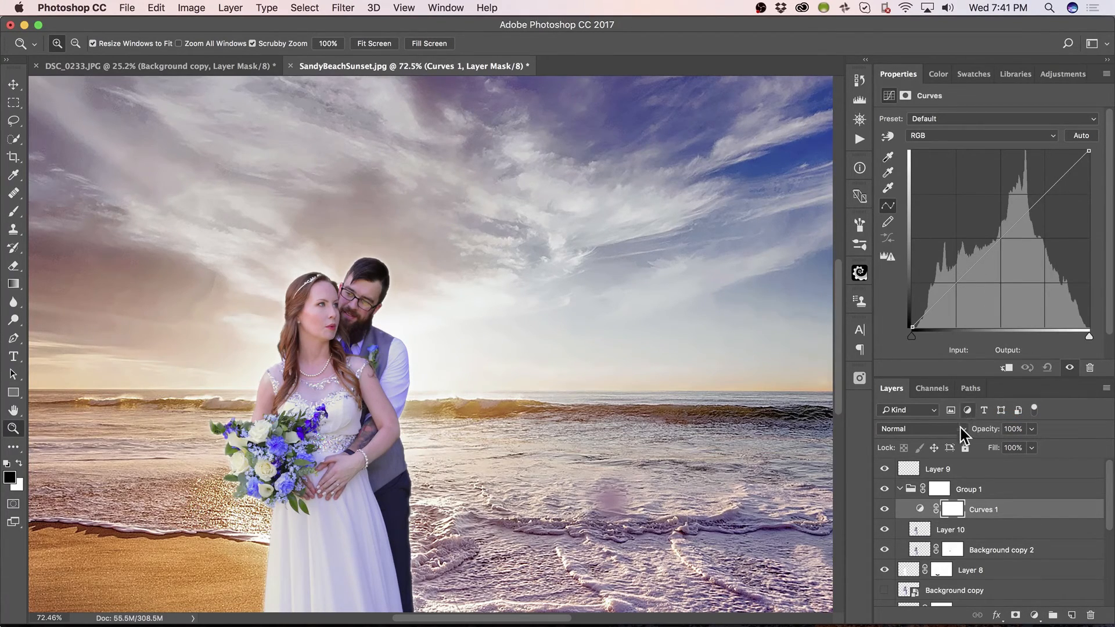
pyautogui.moveTo(990, 510); pyautogui.dragTo(994, 480)
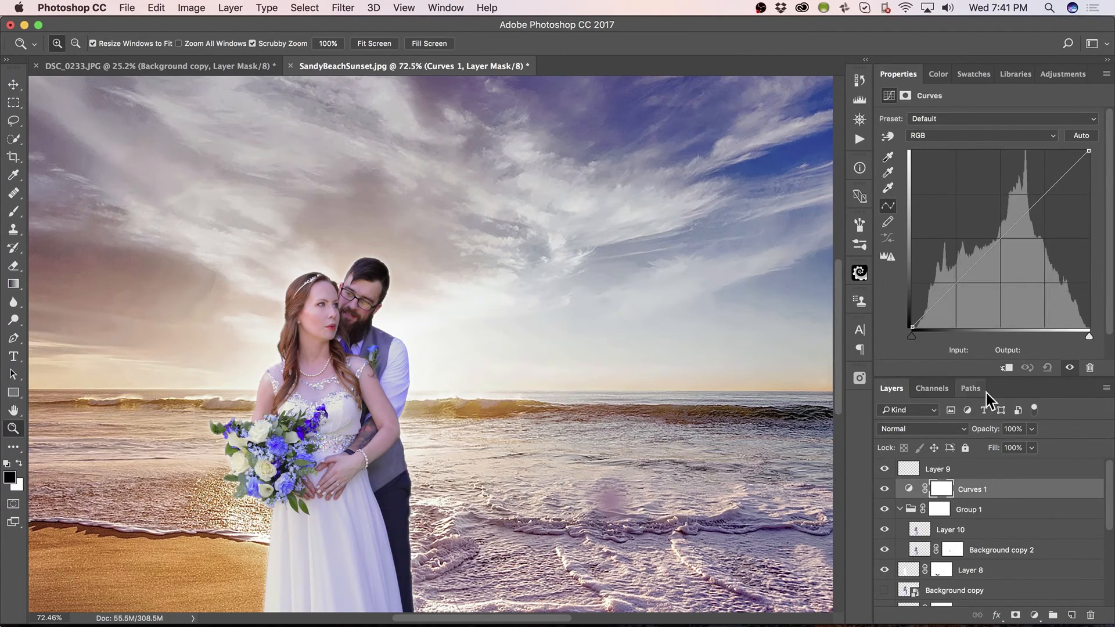
pyautogui.click(1005, 373)
# Darken the couple's midtones slightly by lowering the middle of the RGB curve to input 137, output 117
pyautogui.click(1006, 238)
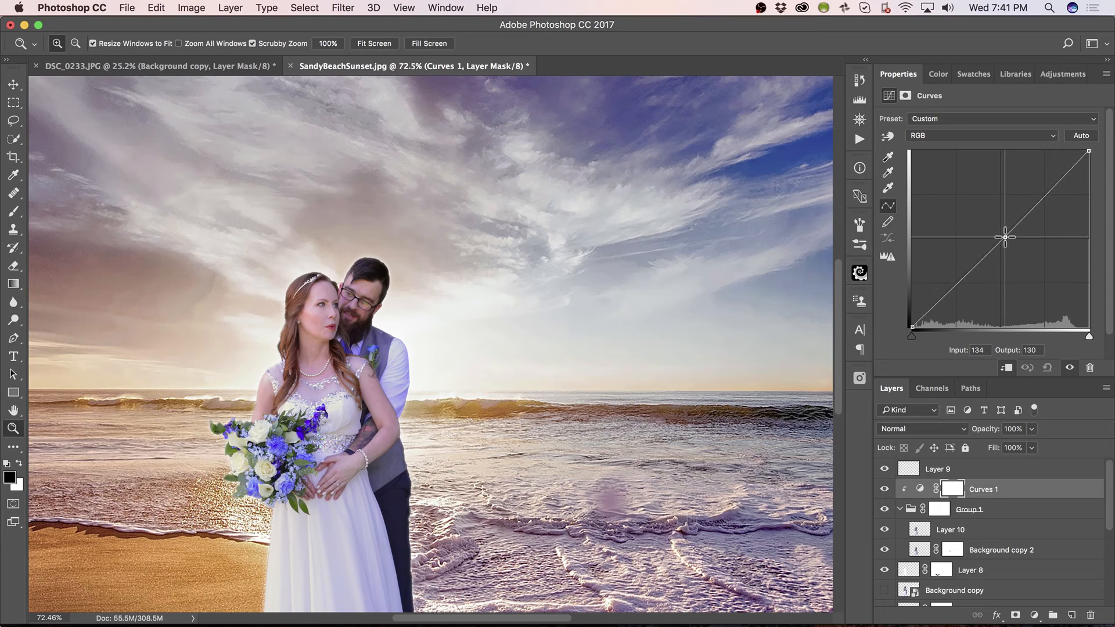
pyautogui.moveTo(1005, 240); pyautogui.dragTo(1007, 251)
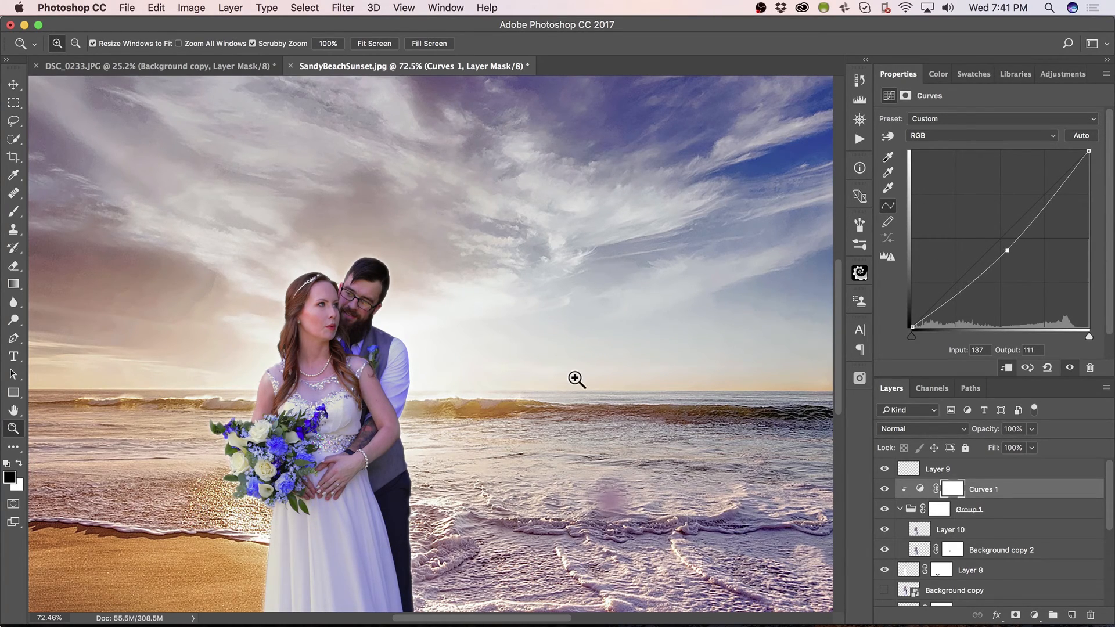
pyautogui.moveTo(575, 378); pyautogui.dragTo(518, 379)
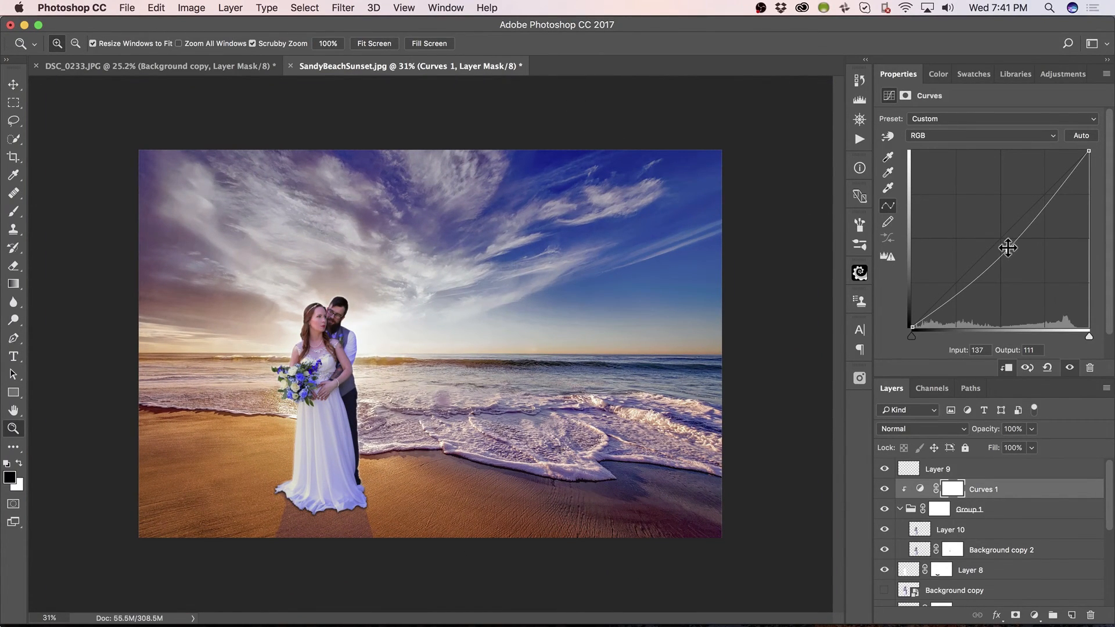
pyautogui.moveTo(1009, 250); pyautogui.dragTo(1008, 248)
pyautogui.moveTo(1007, 252); pyautogui.dragTo(1007, 248)
pyautogui.moveTo(313, 340); pyautogui.dragTo(338, 346)
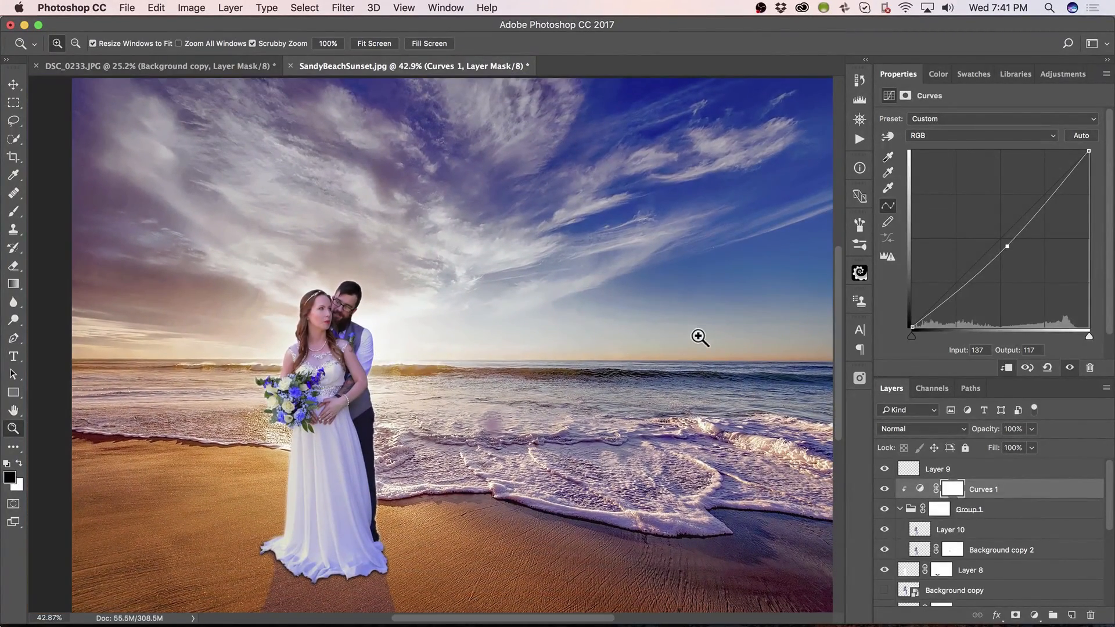